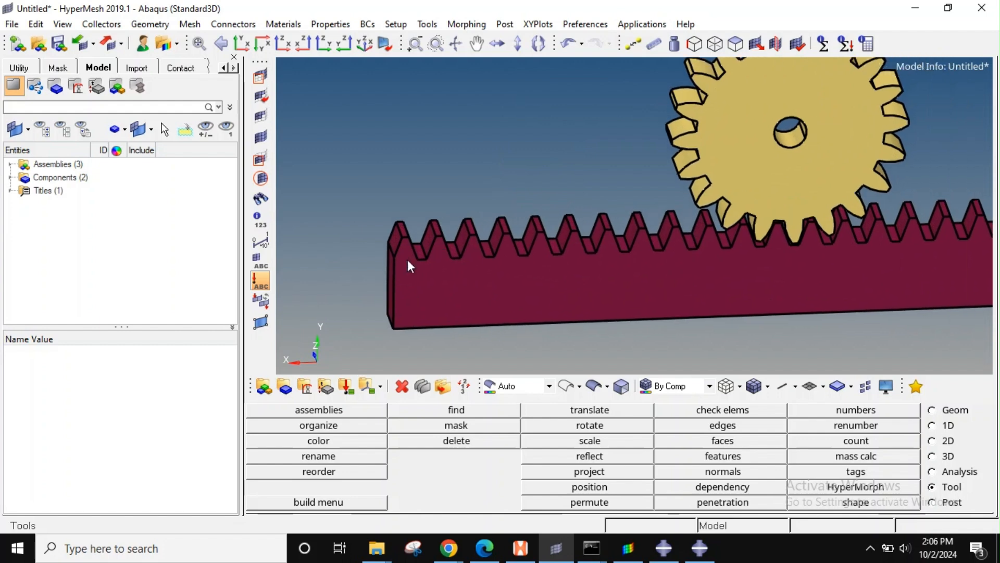
# Step: Split the rack's front face lengthwise below the teeth, from one vertical end edge to the opposite end edge
pyautogui.press('F11')
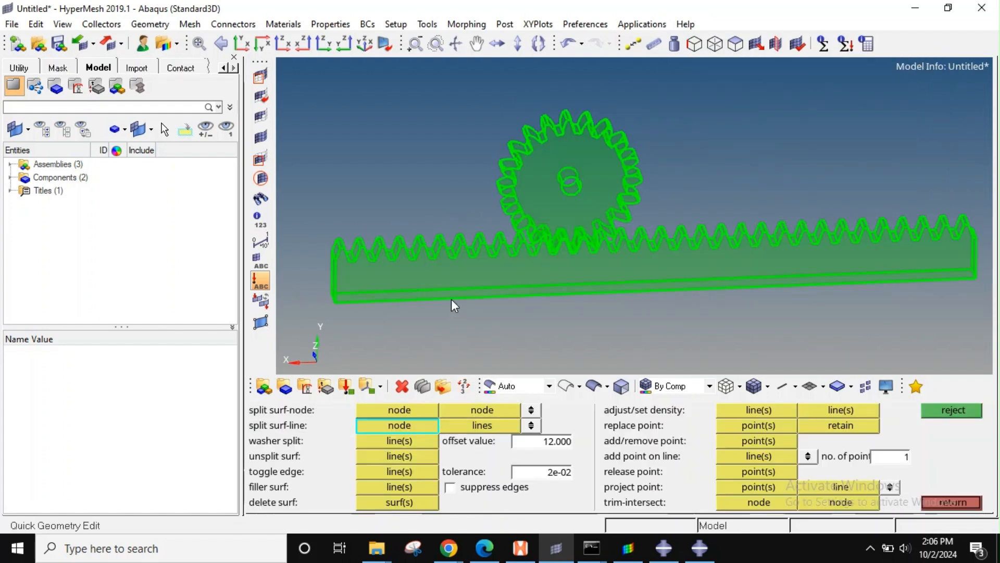
pyautogui.scroll(5, 333, 271)
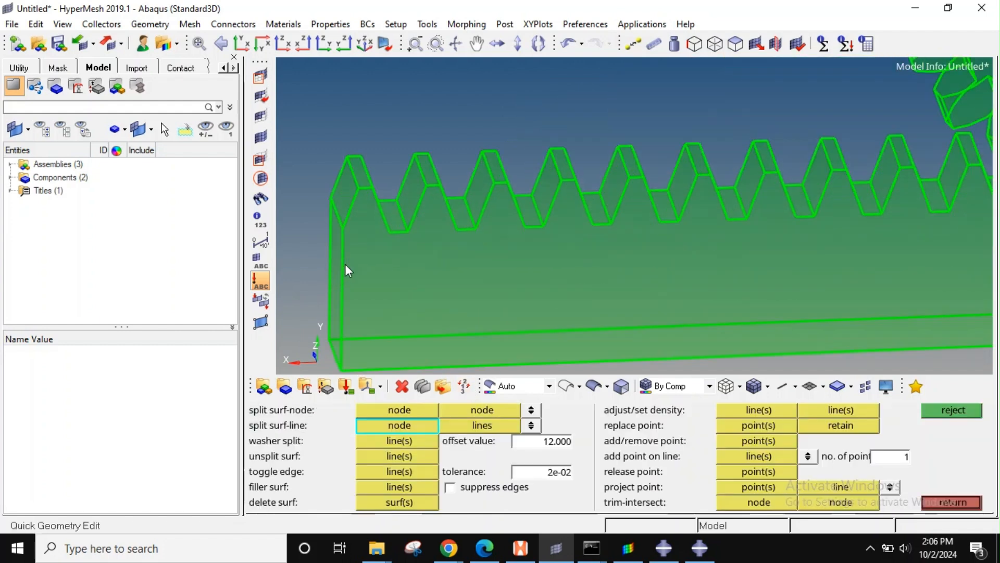
pyautogui.click(343, 258)
pyautogui.scroll(-5, 443, 258)
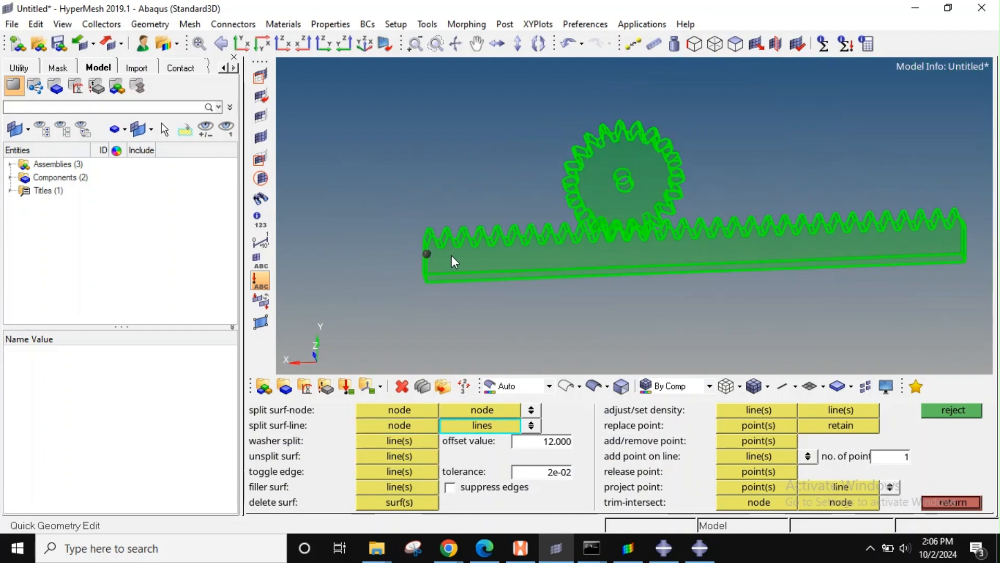
pyautogui.scroll(4, 724, 257)
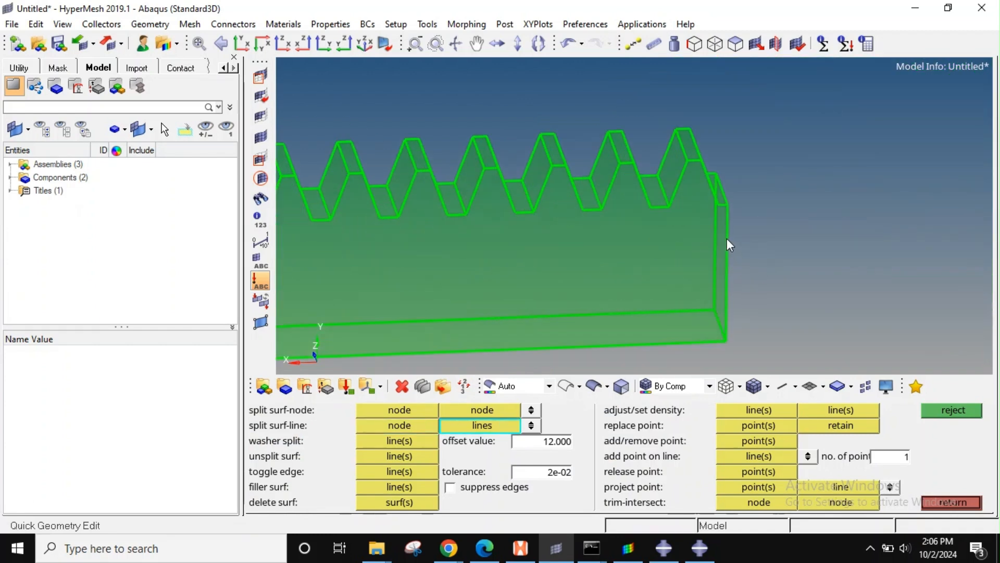
pyautogui.click(726, 239)
# Step: Washer-split the gear's front face around the centre hole with an offset of 12
pyautogui.scroll(-5, 726, 248)
pyautogui.scroll(4, 565, 214)
pyautogui.keyDown('ctrl'); pyautogui.moveTo(570, 204); pyautogui.dragTo(594, 217); pyautogui.keyUp('ctrl')
pyautogui.click(399, 440)
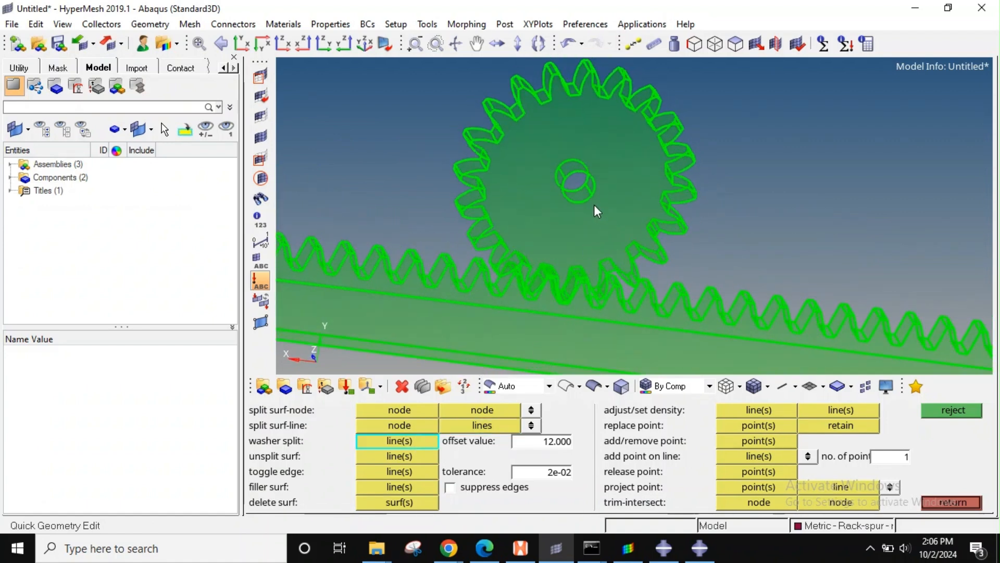
pyautogui.click(578, 203)
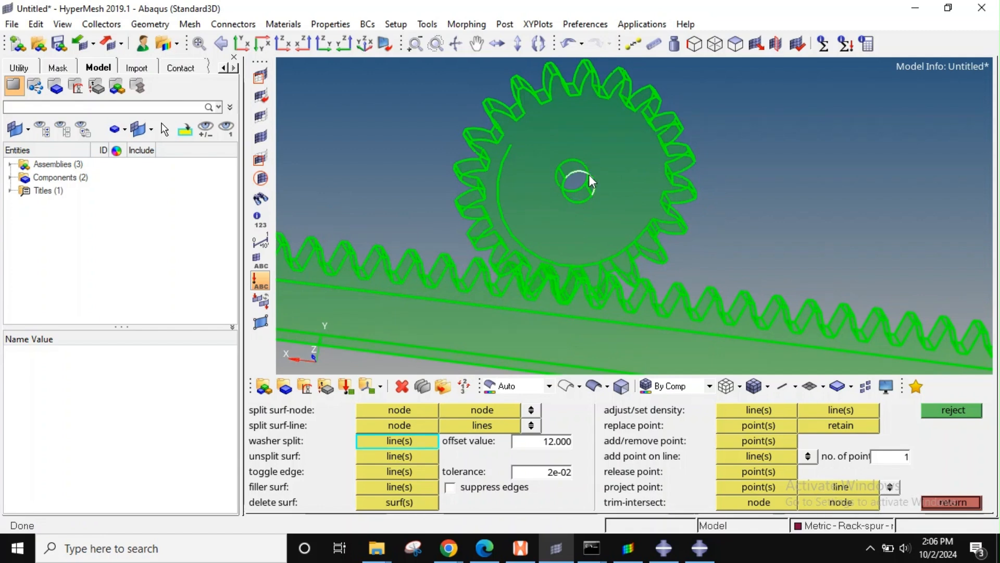
# Step: Mesh the rack's toothed strip and the gear's toothed ring on the front side with mixed elements of size 1
pyautogui.scroll(-4, 620, 203)
pyautogui.keyDown('ctrl'); pyautogui.moveTo(655, 213); pyautogui.dragTo(620, 231); pyautogui.keyUp('ctrl')
pyautogui.scroll(3, 600, 269)
pyautogui.keyDown('ctrl'); pyautogui.moveTo(600, 269); pyautogui.dragTo(607, 239, button='right'); pyautogui.keyUp('ctrl')
pyautogui.press('F12')
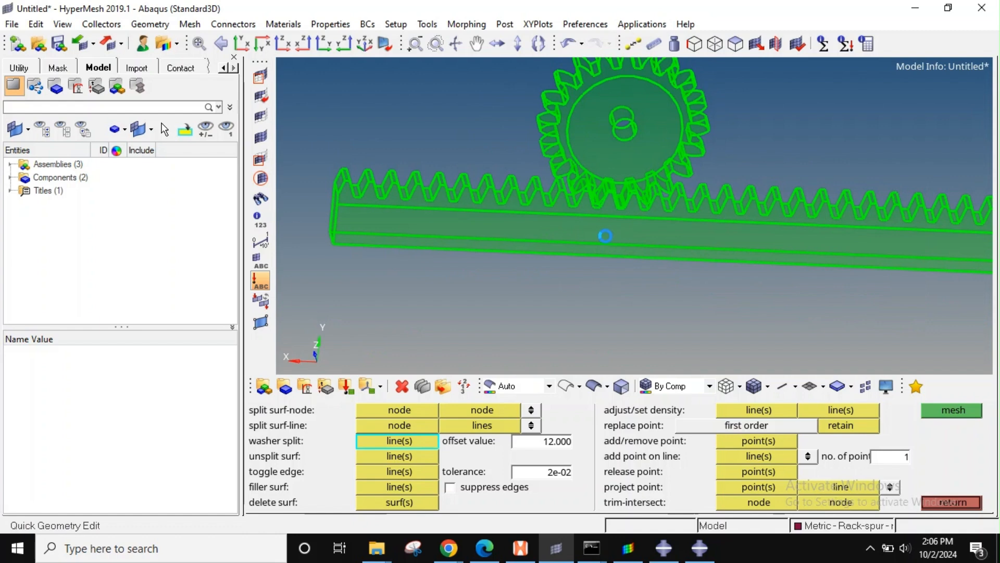
pyautogui.click(427, 215)
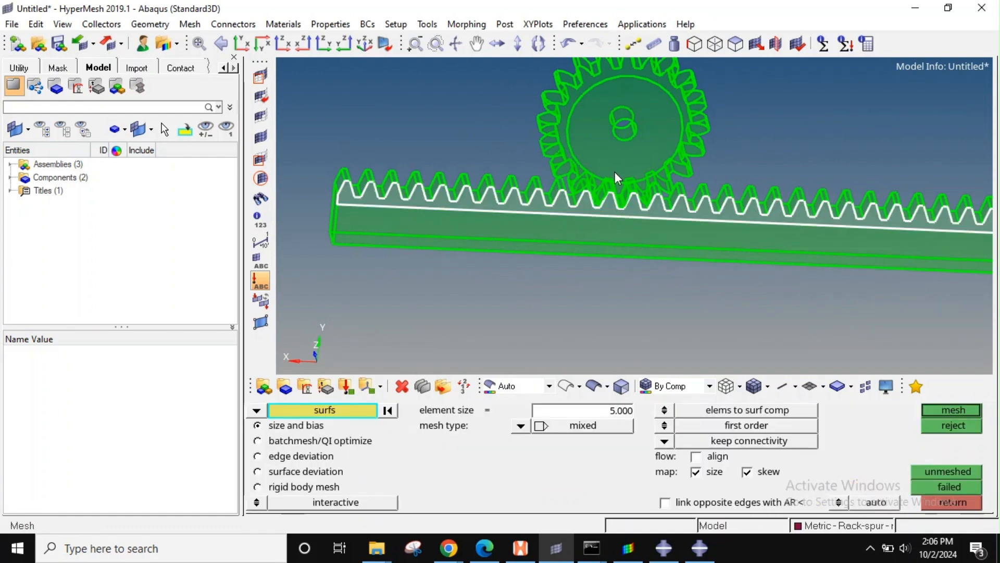
pyautogui.click(616, 172)
pyautogui.keyDown('ctrl'); pyautogui.moveTo(621, 167); pyautogui.dragTo(667, 168); pyautogui.keyUp('ctrl')
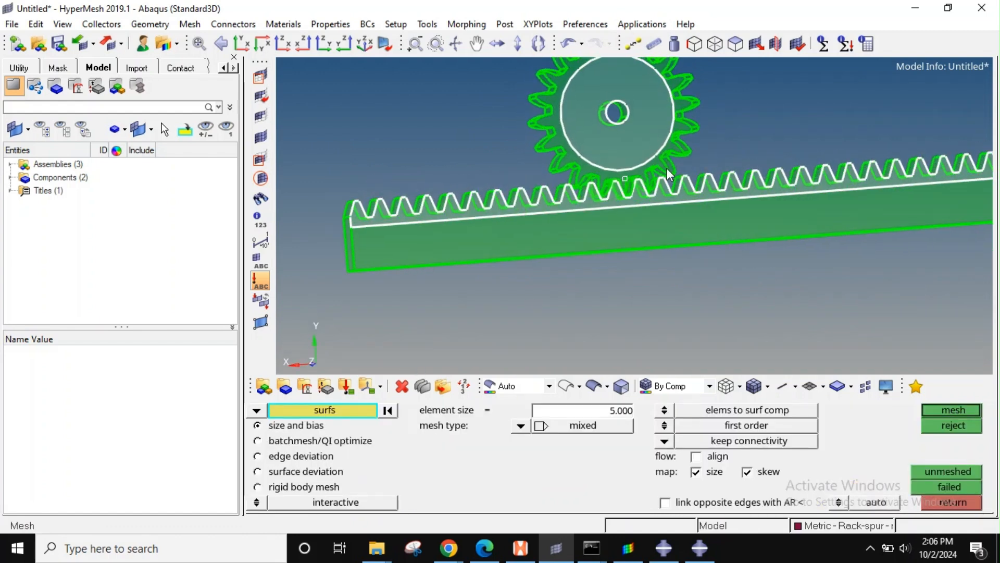
pyautogui.scroll(5, 670, 150)
pyautogui.scroll(-5, 678, 142)
pyautogui.scroll(5, 646, 151)
pyautogui.scroll(-4, 656, 157)
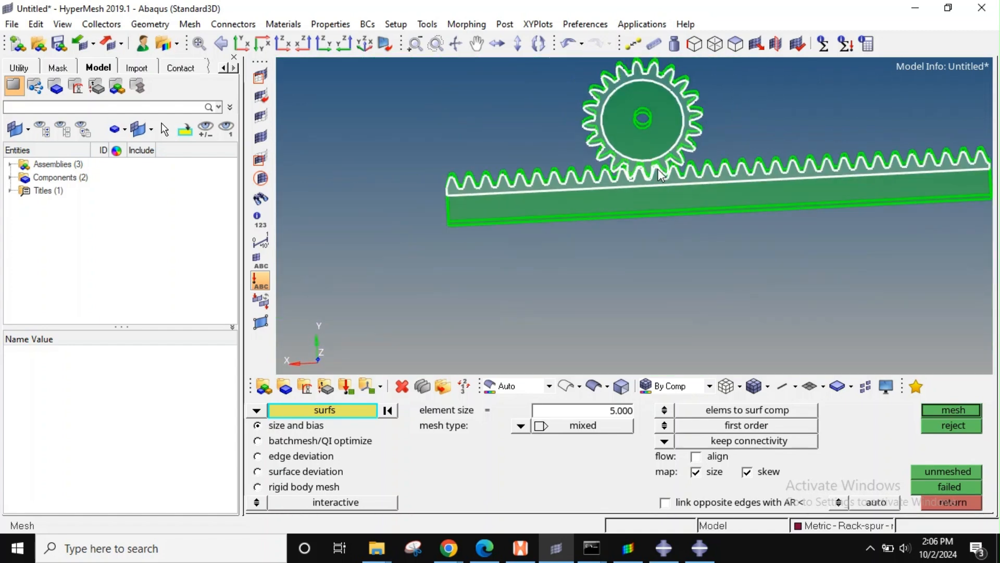
pyautogui.keyDown('ctrl'); pyautogui.moveTo(655, 157); pyautogui.dragTo(631, 181, button='right'); pyautogui.keyUp('ctrl')
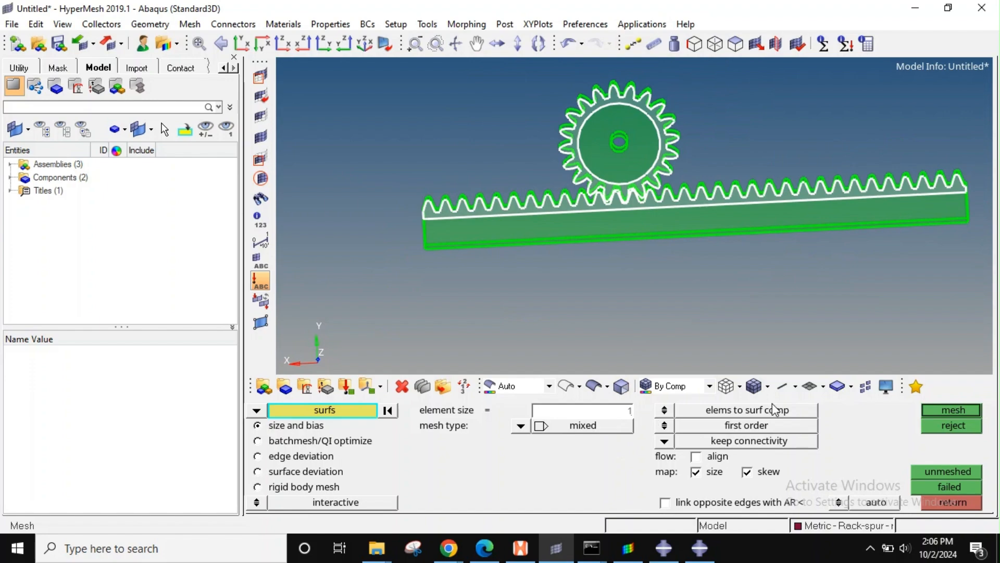
pyautogui.click(934, 412)
# Step: Examine the element mesh where the gear and rack teeth meet, and accept it
pyautogui.scroll(6, 628, 208)
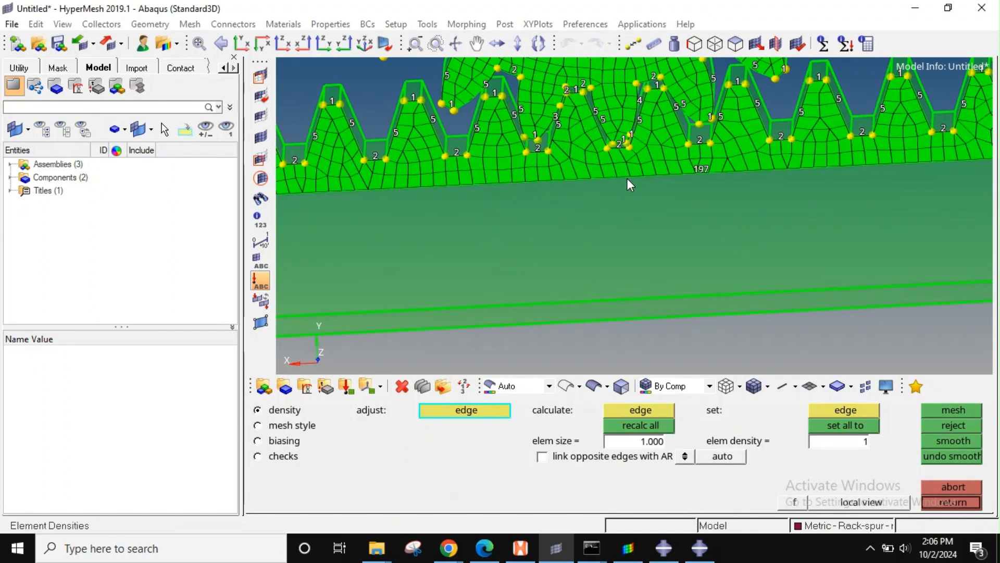
pyautogui.scroll(-5, 631, 183)
pyautogui.scroll(3, 620, 245)
pyautogui.scroll(-2, 615, 244)
pyautogui.scroll(4, 610, 244)
pyautogui.scroll(-5, 573, 214)
pyautogui.scroll(2, 587, 232)
pyautogui.press('Escape')
pyautogui.scroll(-3, 631, 249)
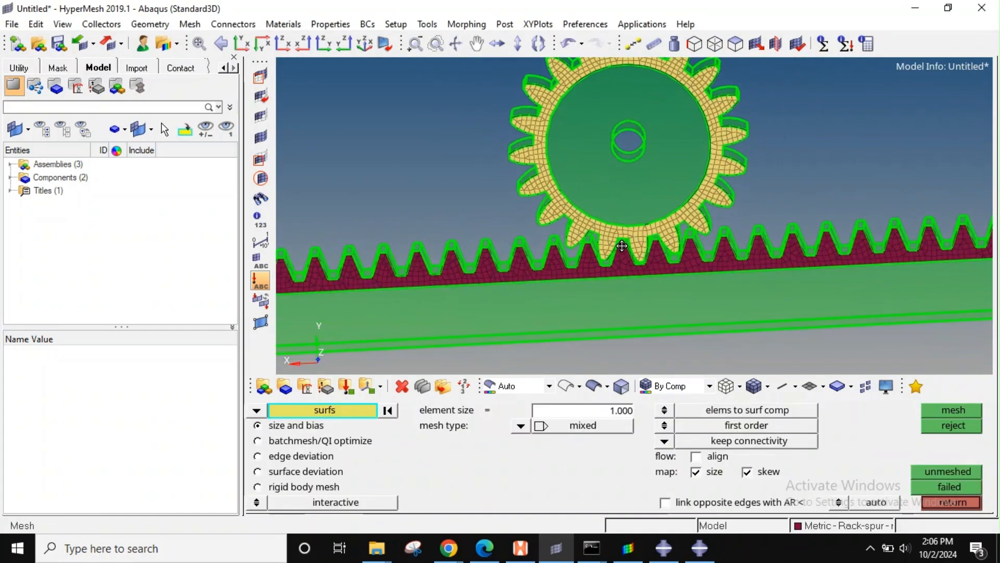
# Step: Mesh the rack's lower front surface with an element size of 1
pyautogui.moveTo(629, 262)
pyautogui.keyDown('ctrl'); pyautogui.mouseDown()
pyautogui.moveTo(623, 290)
pyautogui.moveTo(627, 255)
pyautogui.mouseUp(); pyautogui.keyUp('ctrl')
pyautogui.keyDown('ctrl'); pyautogui.scroll(4, 627, 254); pyautogui.keyUp('ctrl')
pyautogui.keyDown('ctrl'); pyautogui.moveTo(627, 255); pyautogui.dragTo(596, 244, button='right'); pyautogui.keyUp('ctrl')
pyautogui.keyDown('ctrl'); pyautogui.scroll(-5, 596, 244); pyautogui.keyUp('ctrl')
pyautogui.keyDown('ctrl'); pyautogui.moveTo(584, 259); pyautogui.dragTo(600, 290); pyautogui.keyUp('ctrl')
pyautogui.keyDown('ctrl'); pyautogui.scroll(5, 411, 291); pyautogui.keyUp('ctrl')
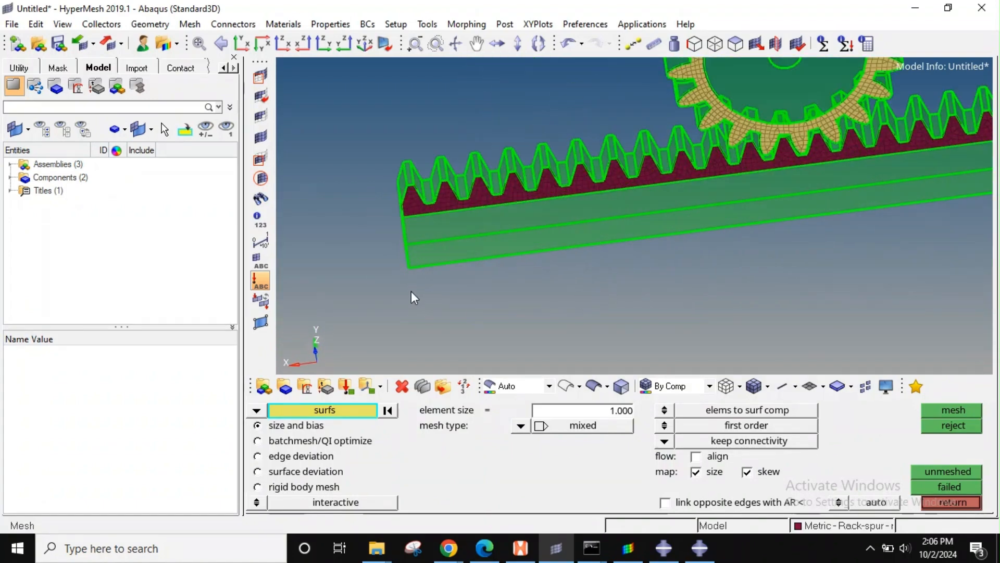
pyautogui.click(425, 260)
pyautogui.keyDown('ctrl'); pyautogui.scroll(-5, 581, 252); pyautogui.keyUp('ctrl')
pyautogui.middleClick(524, 242)
pyautogui.keyDown('ctrl'); pyautogui.scroll(3, 328, 259); pyautogui.keyUp('ctrl')
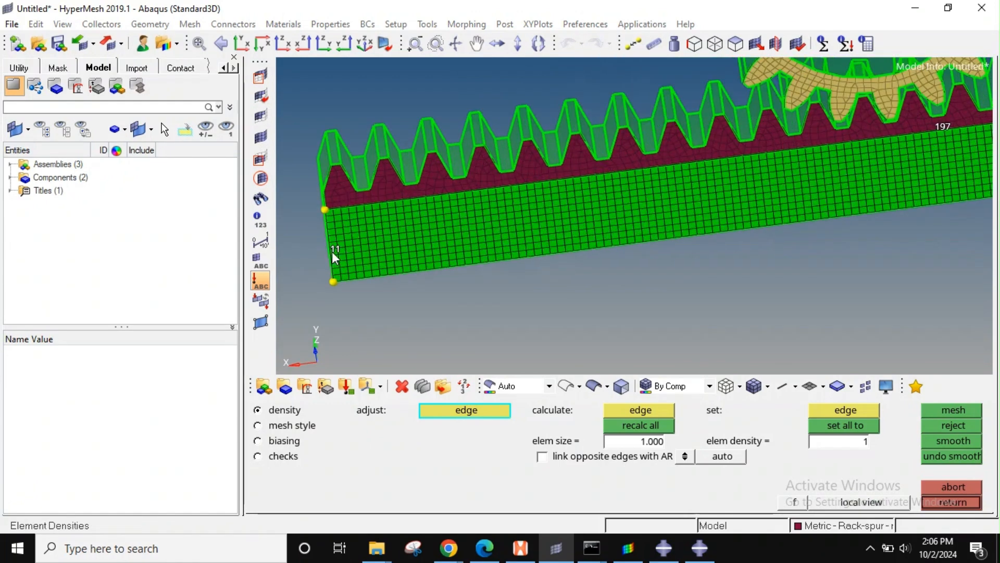
# Step: Recalculate the density of both vertical end edges of the lower rack surface with an element size of 5
pyautogui.click(647, 447)
pyautogui.click(330, 252)
pyautogui.keyDown('ctrl'); pyautogui.scroll(-3, 687, 229); pyautogui.keyUp('ctrl')
pyautogui.keyDown('ctrl'); pyautogui.moveTo(687, 226); pyautogui.dragTo(373, 273, button='right'); pyautogui.keyUp('ctrl')
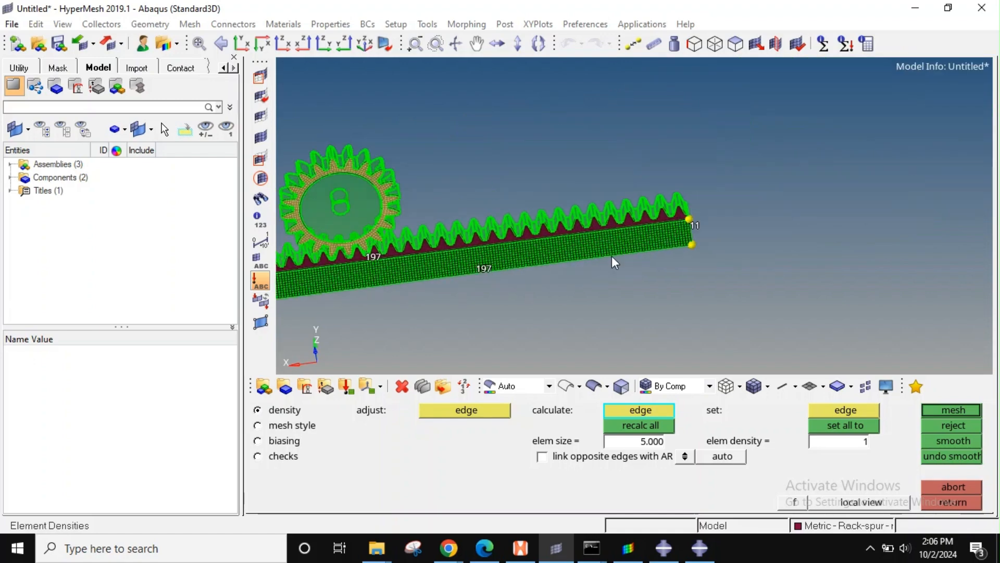
pyautogui.click(691, 232)
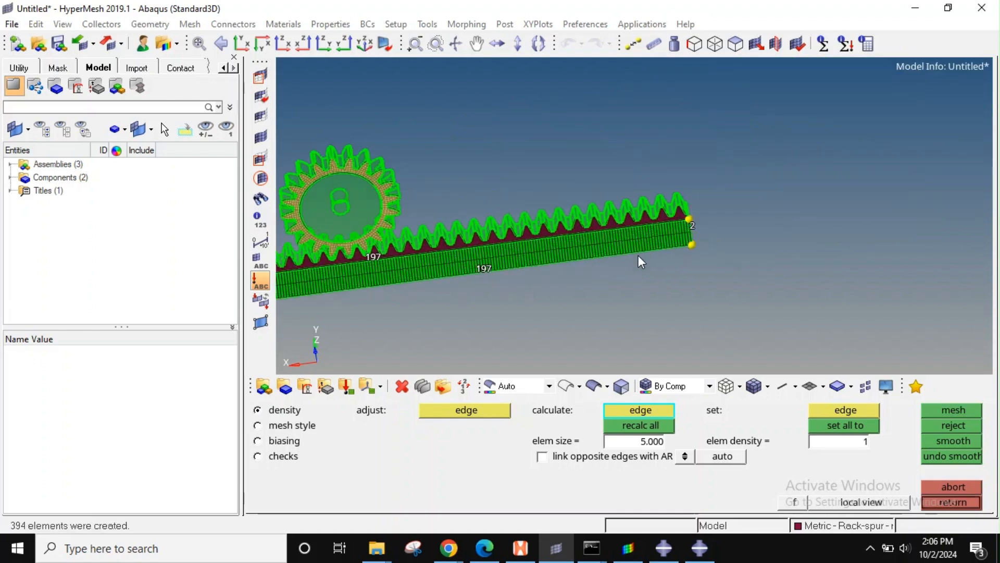
pyautogui.keyDown('ctrl'); pyautogui.moveTo(598, 263); pyautogui.dragTo(884, 227, button='right'); pyautogui.keyUp('ctrl')
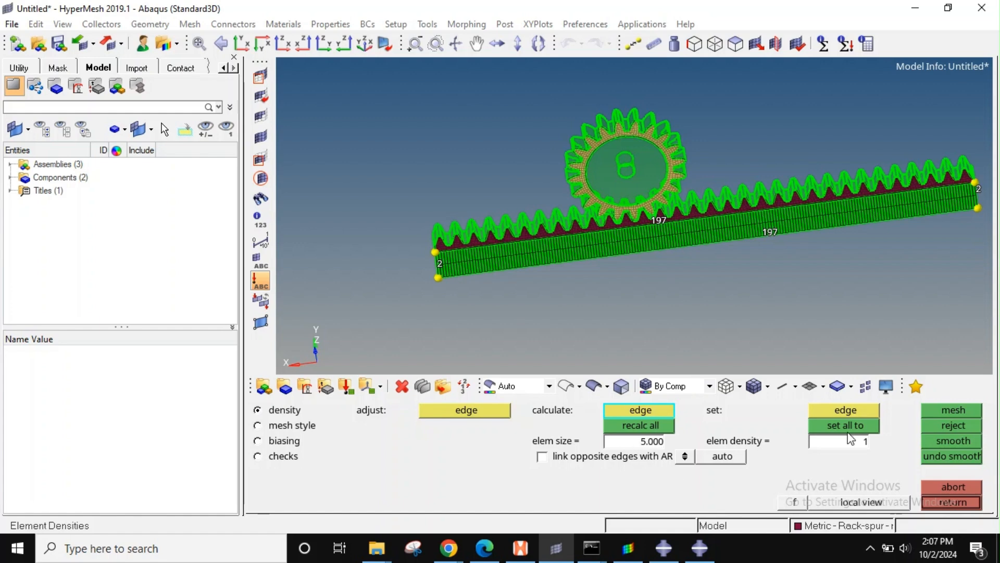
# Step: Recalculate the end-edge density of the lower rack surface with an element size of 2.5, remesh it and accept the mesh
pyautogui.scroll(4, 442, 271)
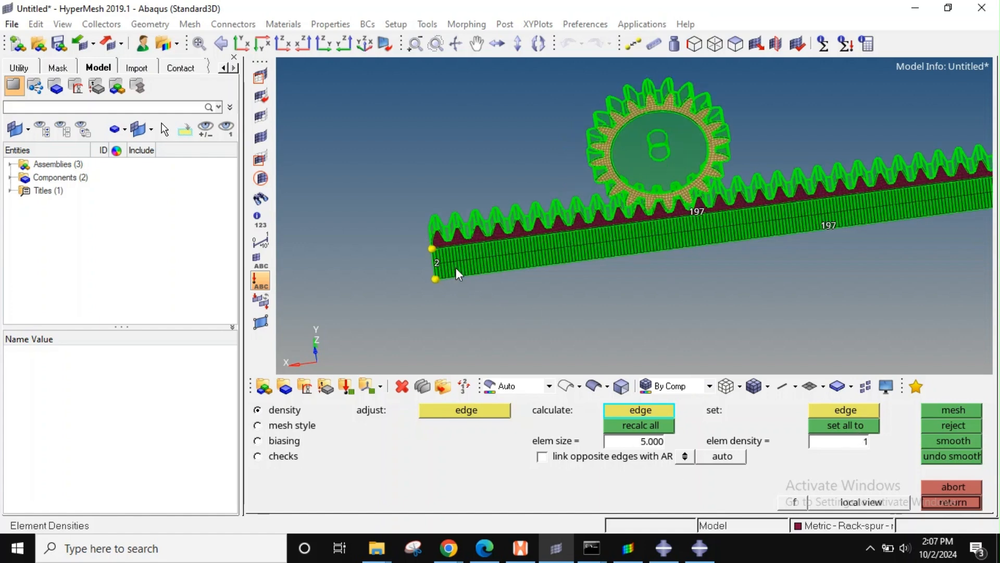
pyautogui.doubleClick(652, 441)
pyautogui.write('2.5')
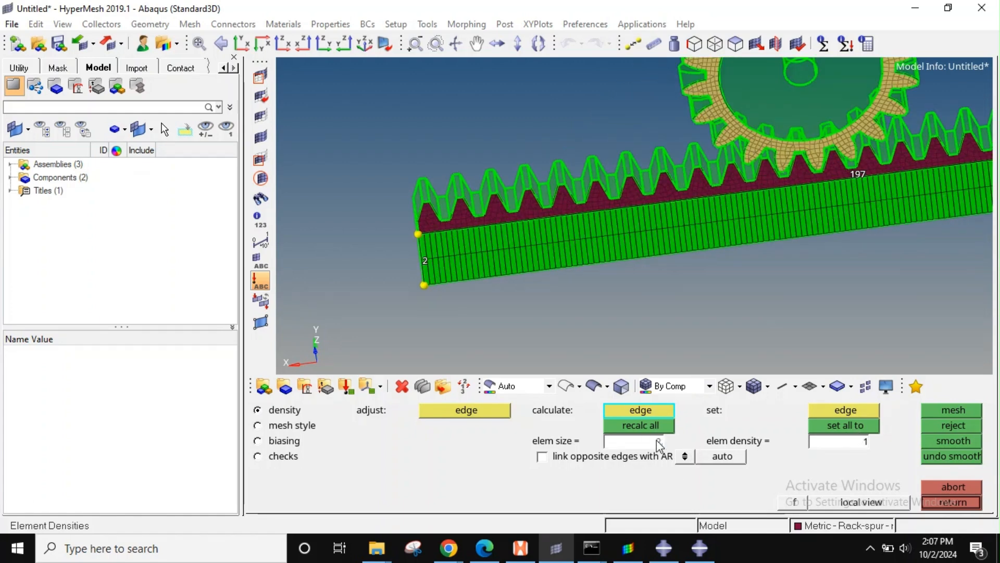
pyautogui.click(415, 255)
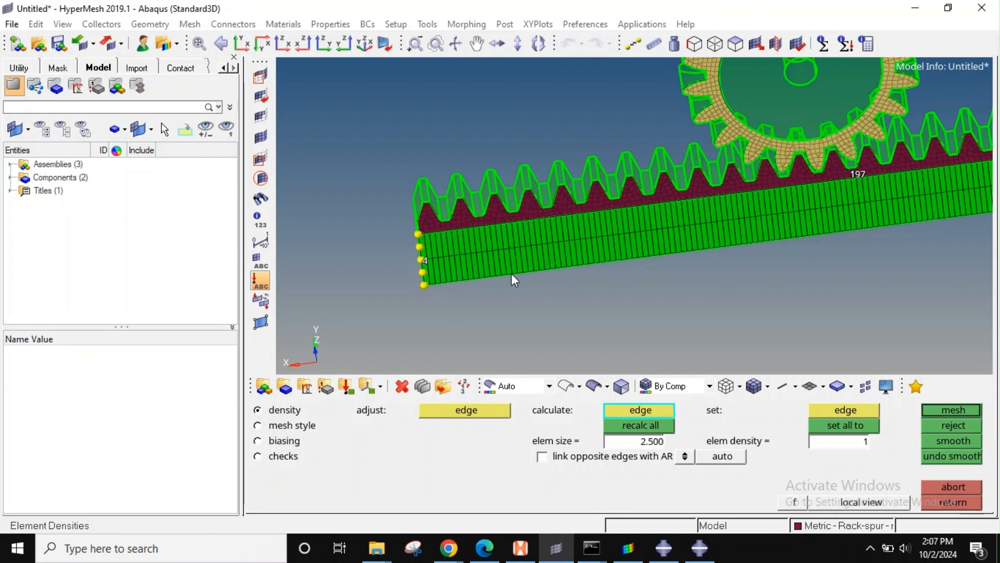
pyautogui.scroll(-4, 545, 259)
pyautogui.keyDown('ctrl'); pyautogui.moveTo(765, 225); pyautogui.dragTo(543, 280, button='right'); pyautogui.keyUp('ctrl')
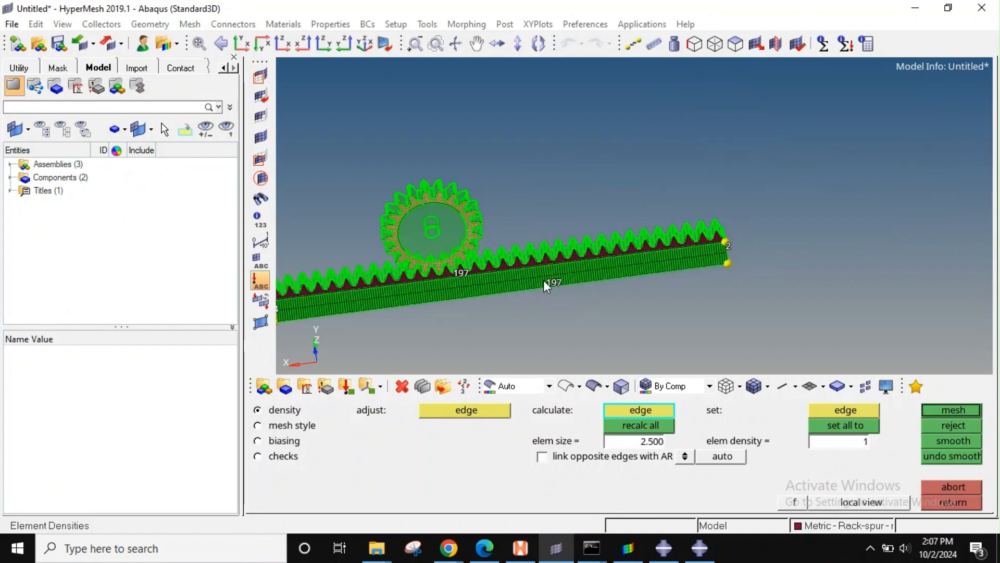
pyautogui.middleClick(717, 270)
pyautogui.keyDown('ctrl'); pyautogui.moveTo(712, 267); pyautogui.dragTo(761, 252, button='right'); pyautogui.keyUp('ctrl')
pyautogui.scroll(4, 762, 252)
pyautogui.scroll(-2, 761, 252)
pyautogui.keyDown('ctrl'); pyautogui.moveTo(618, 276); pyautogui.dragTo(751, 243, button='right'); pyautogui.keyUp('ctrl')
pyautogui.press('Escape')
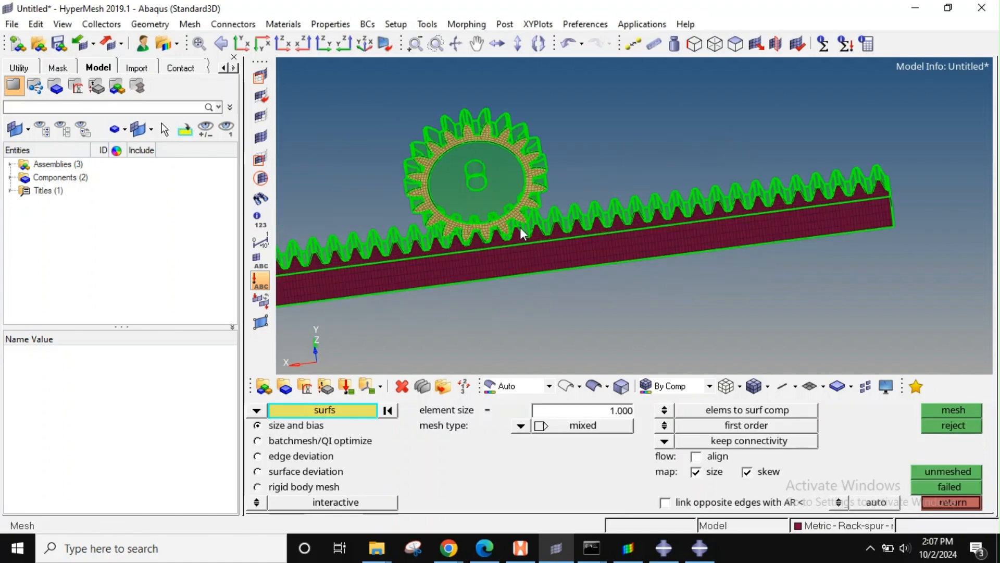
# Step: Mesh the gear's inner disc surface with an element size of 2.5
pyautogui.scroll(6, 520, 227)
pyautogui.keyDown('ctrl'); pyautogui.moveTo(476, 211); pyautogui.dragTo(581, 287, button='right'); pyautogui.keyUp('ctrl')
pyautogui.keyDown('ctrl'); pyautogui.click(530, 305); pyautogui.keyUp('ctrl')
pyautogui.moveTo(505, 329)
pyautogui.keyDown('ctrl'); pyautogui.mouseDown()
pyautogui.moveTo(509, 306)
pyautogui.moveTo(536, 299)
pyautogui.mouseUp(); pyautogui.keyUp('ctrl')
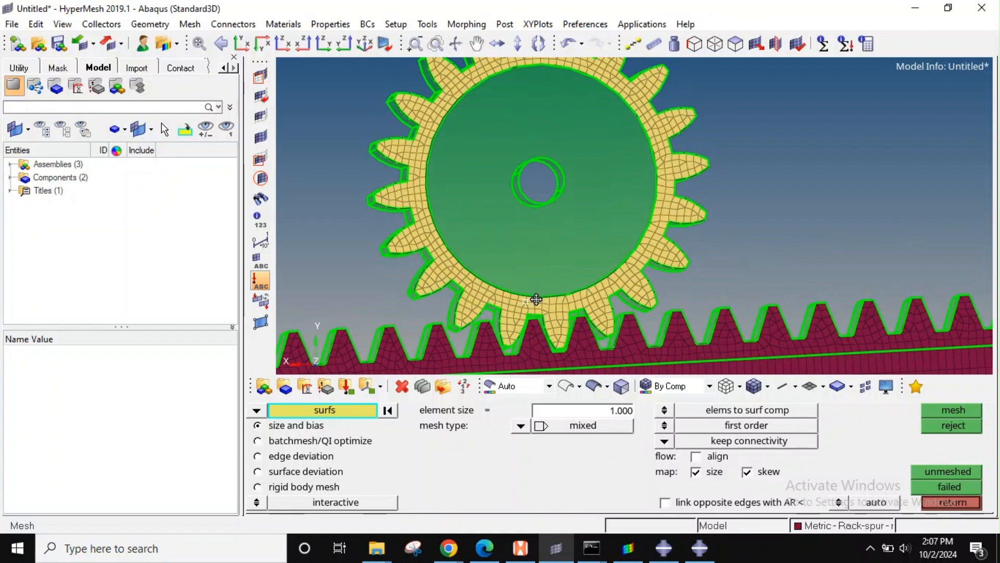
pyautogui.click(563, 274)
pyautogui.click(612, 405)
pyautogui.write('2.5')
pyautogui.middleClick(591, 227)
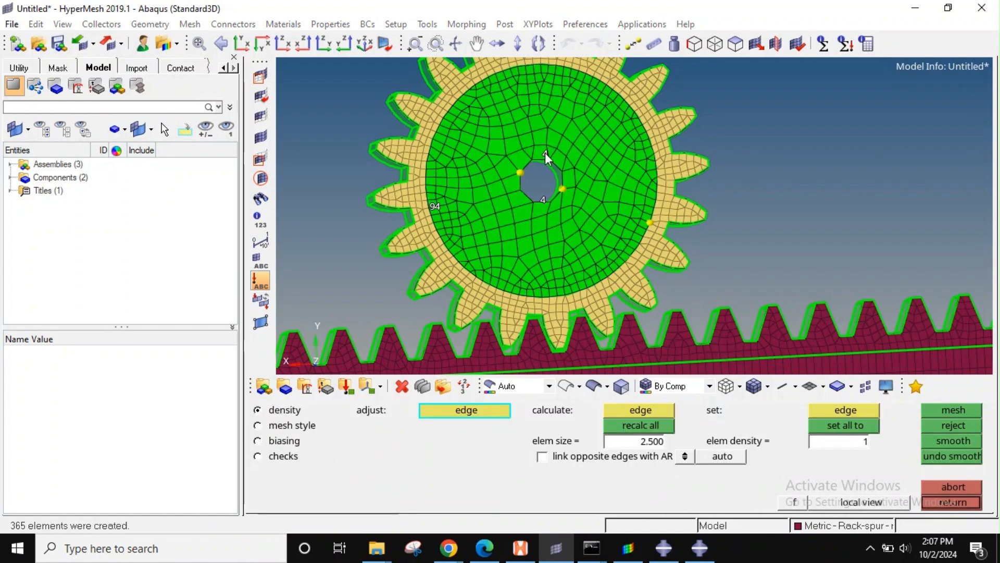
# Step: Raise the density of both centre-hole edges on the gear disc to 6 elements and accept the mesh
pyautogui.click(545, 154)
pyautogui.click(545, 194)
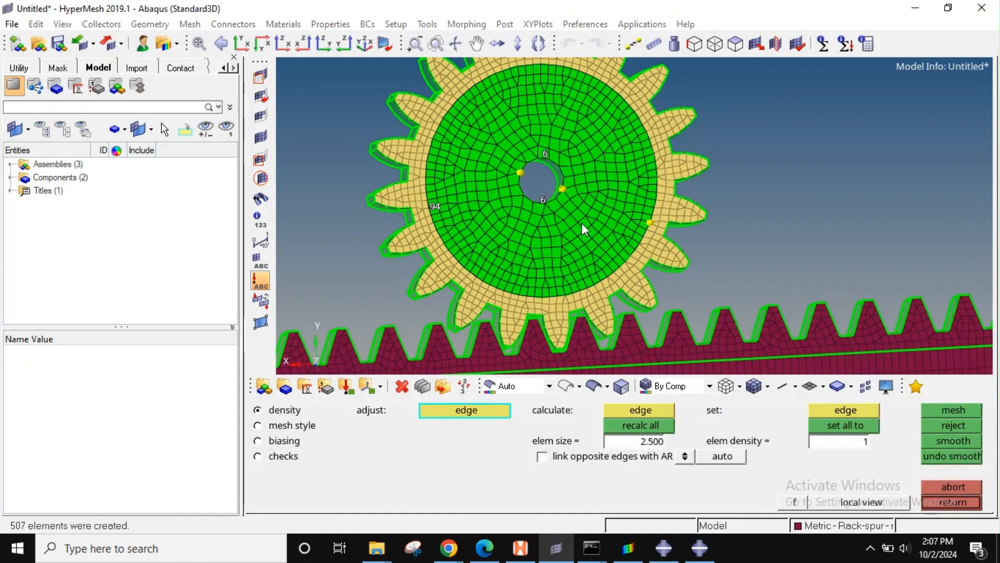
pyautogui.middleClick(580, 229)
pyautogui.scroll(-5, 554, 232)
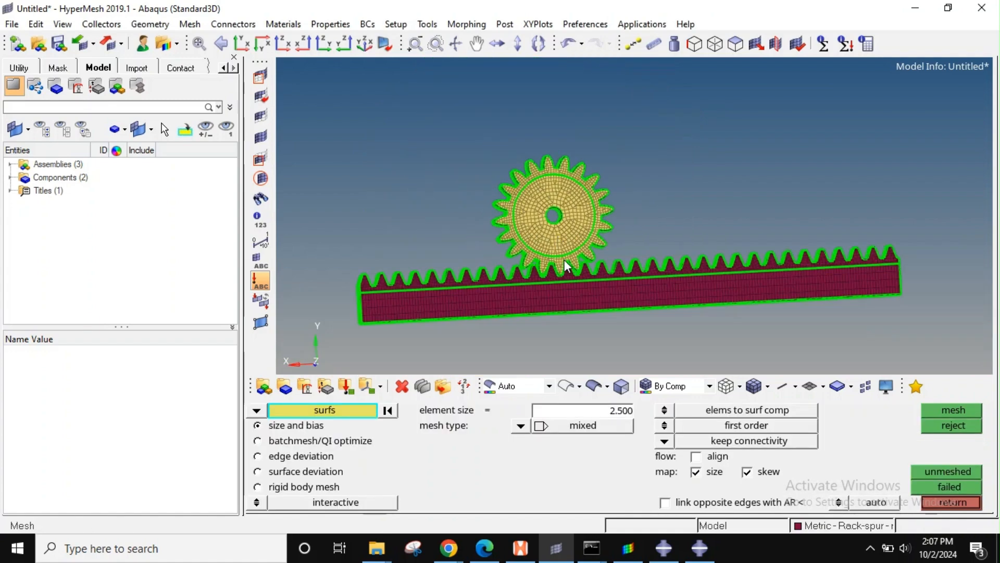
pyautogui.keyDown('ctrl'); pyautogui.moveTo(565, 261); pyautogui.dragTo(583, 203, button='right'); pyautogui.keyUp('ctrl')
pyautogui.scroll(3, 567, 258)
pyautogui.scroll(-3, 496, 231)
pyautogui.keyDown('ctrl'); pyautogui.moveTo(491, 226); pyautogui.dragTo(561, 243, button='right'); pyautogui.keyUp('ctrl')
pyautogui.keyDown('ctrl'); pyautogui.moveTo(532, 263); pyautogui.dragTo(476, 248); pyautogui.keyUp('ctrl')
pyautogui.press('F11')
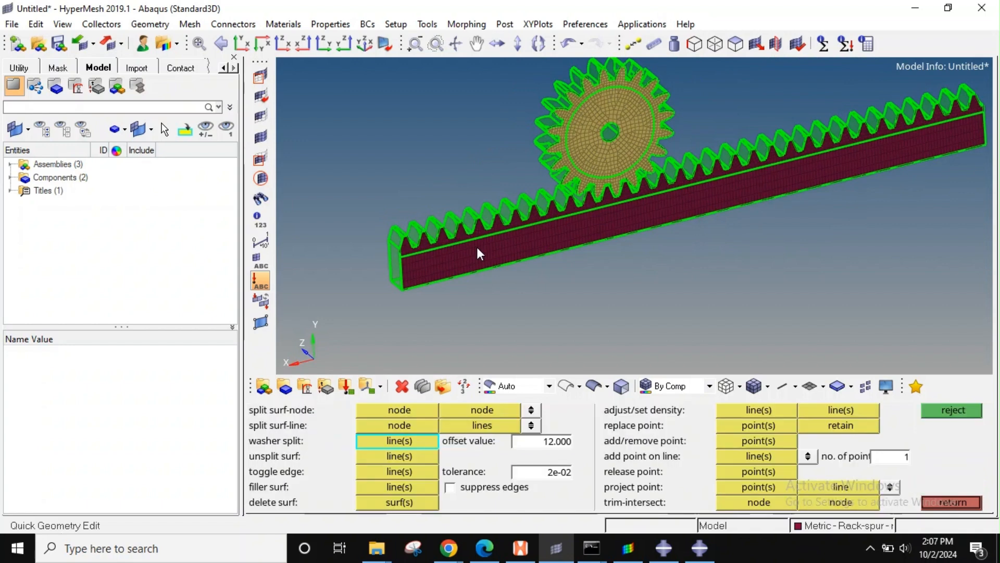
pyautogui.press('Escape')
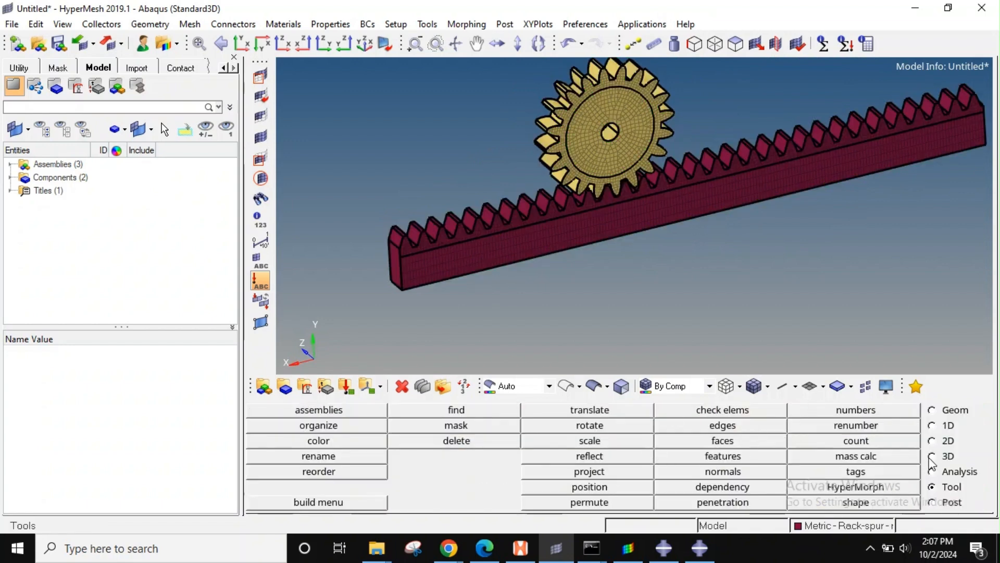
pyautogui.click(947, 456)
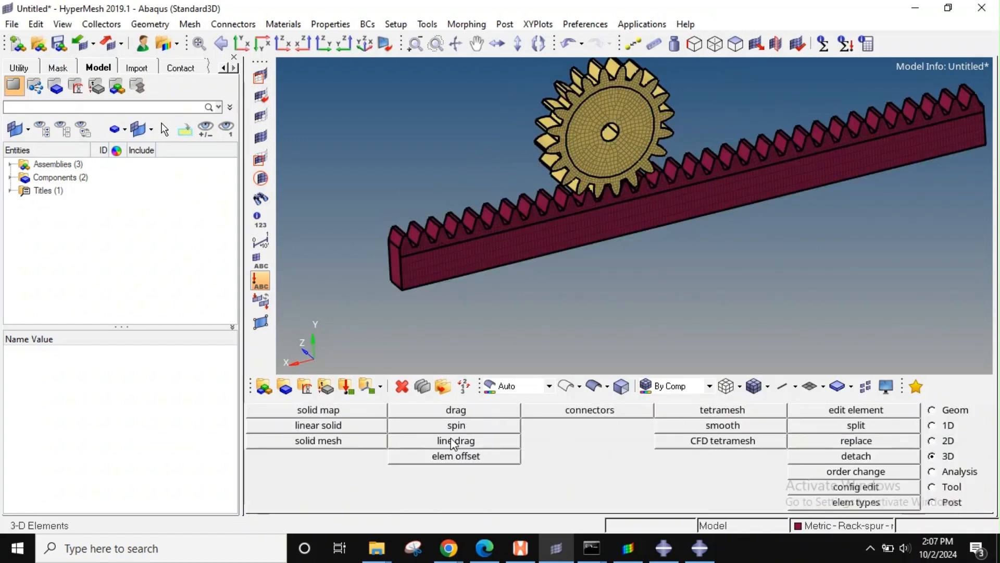
pyautogui.click(456, 410)
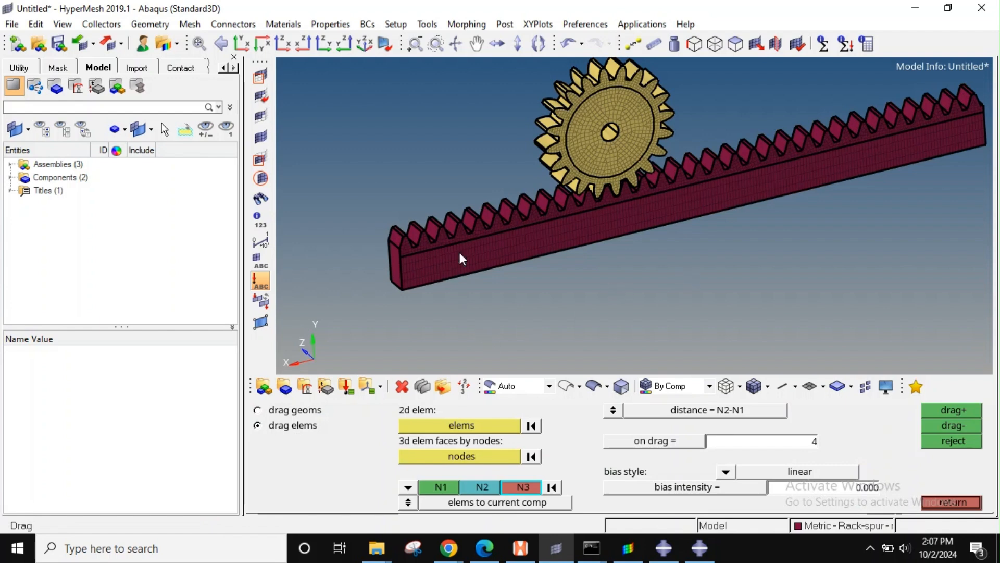
pyautogui.click(453, 431)
pyautogui.scroll(5, 508, 278)
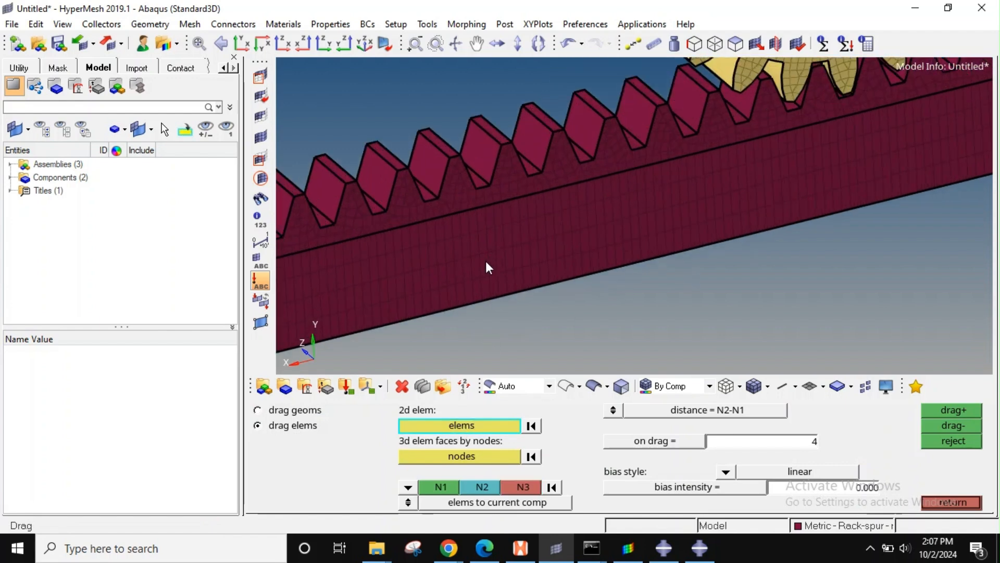
pyautogui.keyDown('ctrl'); pyautogui.moveTo(489, 259); pyautogui.dragTo(640, 275, button='right'); pyautogui.keyUp('ctrl')
pyautogui.click(511, 264)
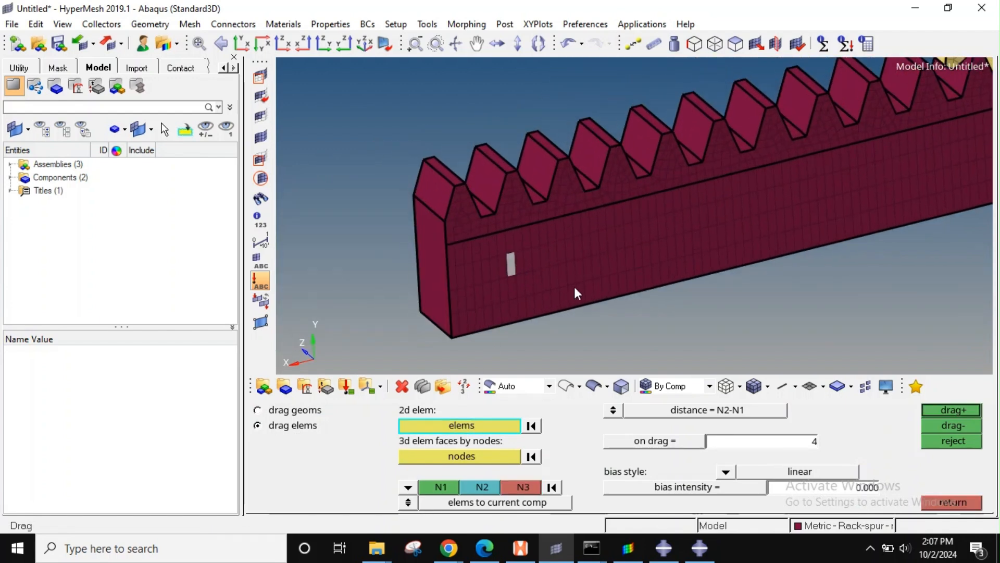
pyautogui.click(487, 428)
pyautogui.click(670, 457)
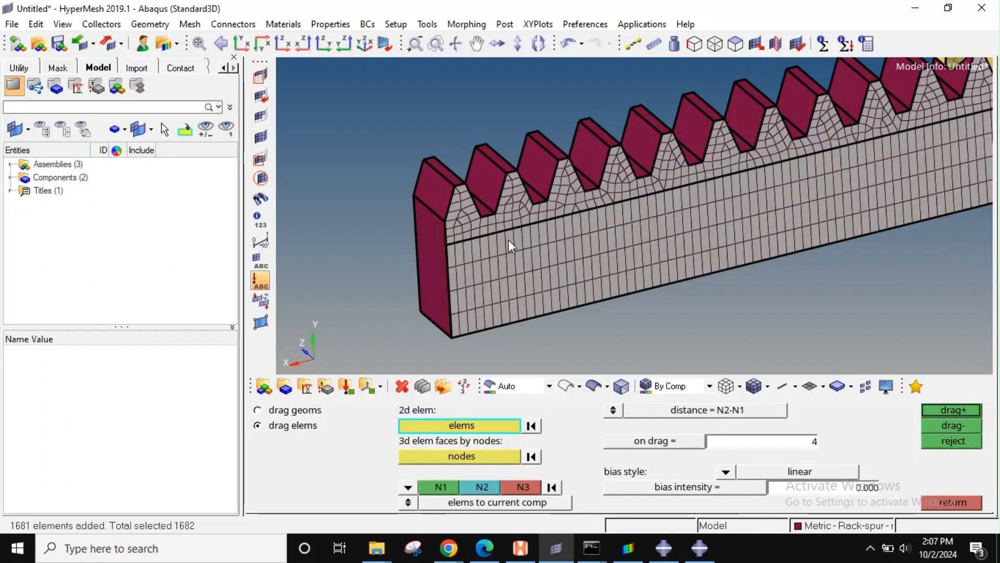
pyautogui.click(432, 481)
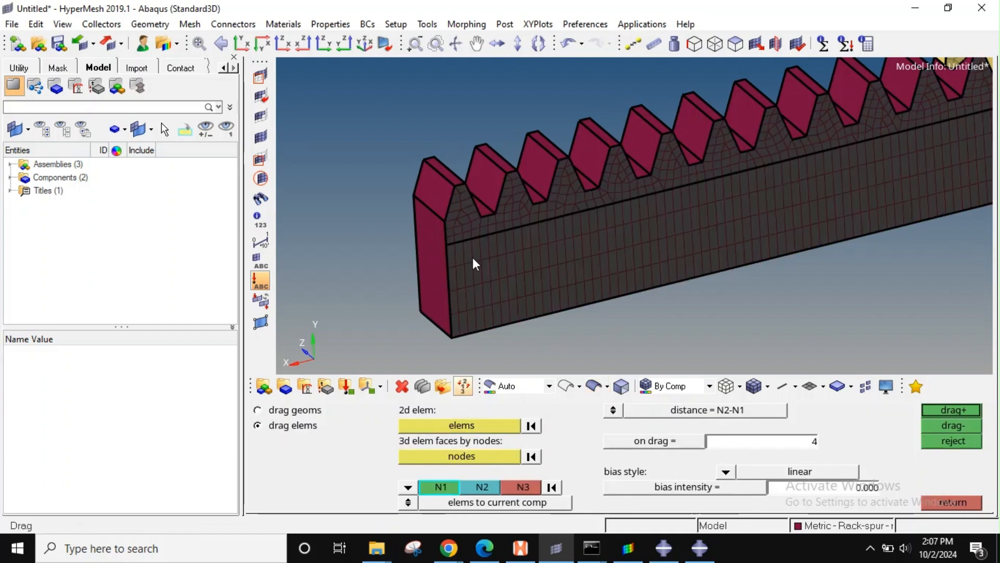
pyautogui.click(445, 229)
pyautogui.scroll(2, 439, 217)
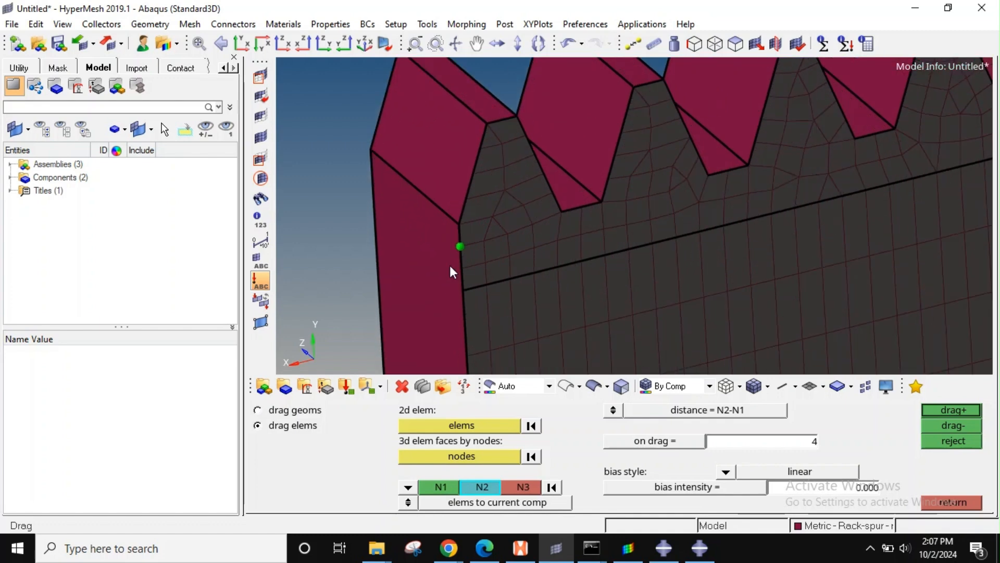
pyautogui.scroll(2, 461, 265)
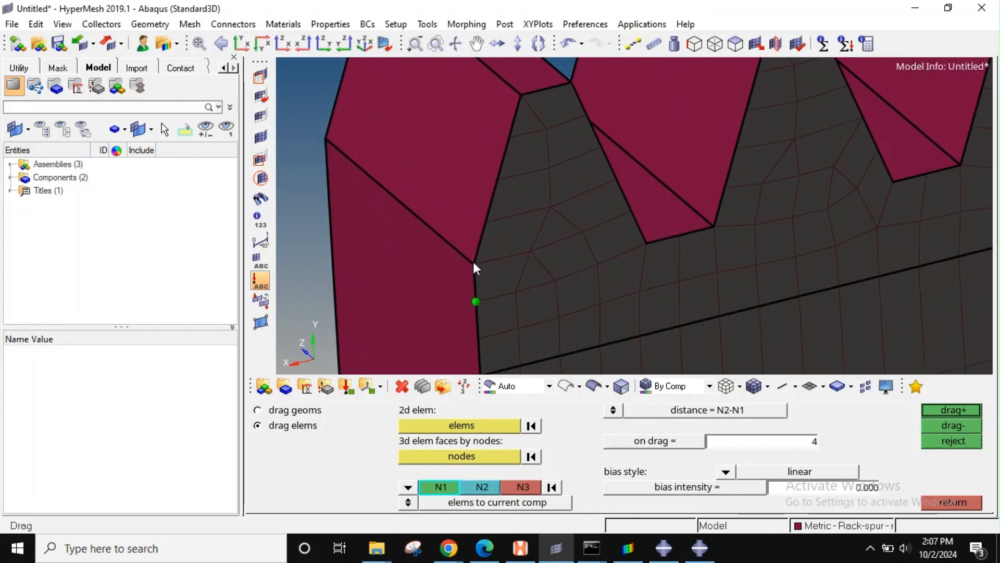
pyautogui.scroll(-5, 485, 268)
pyautogui.scroll(5, 432, 276)
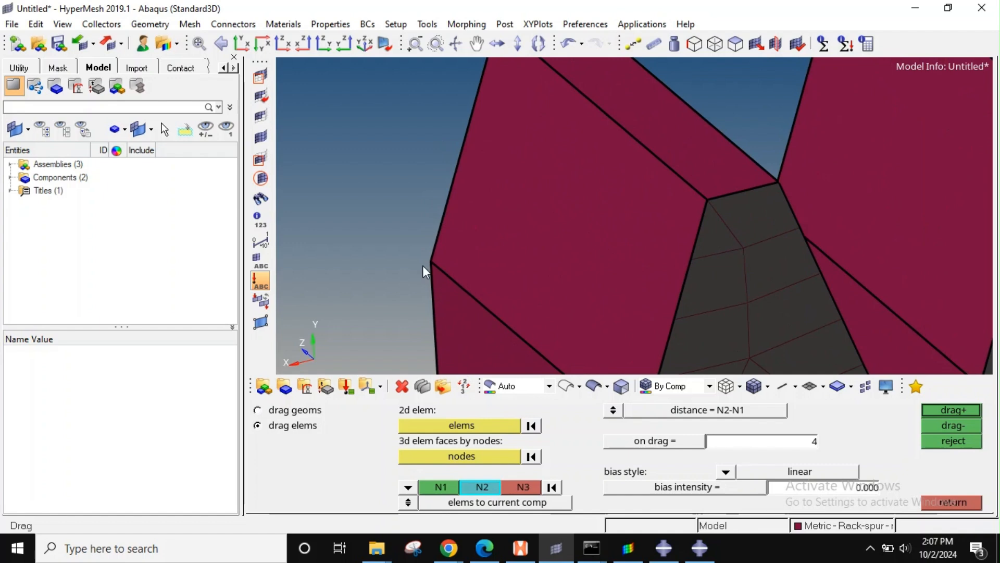
pyautogui.scroll(2, 448, 262)
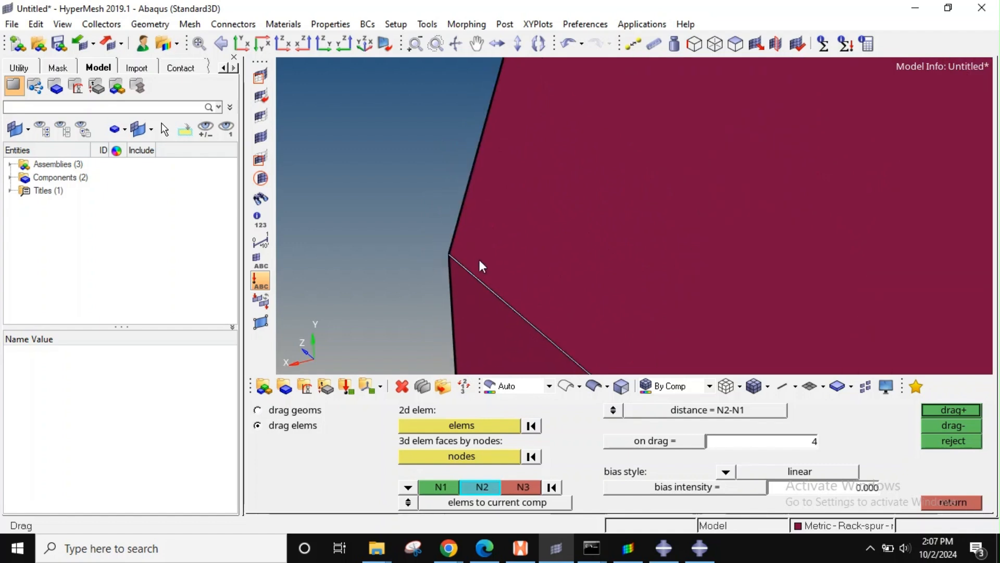
pyautogui.click(450, 256)
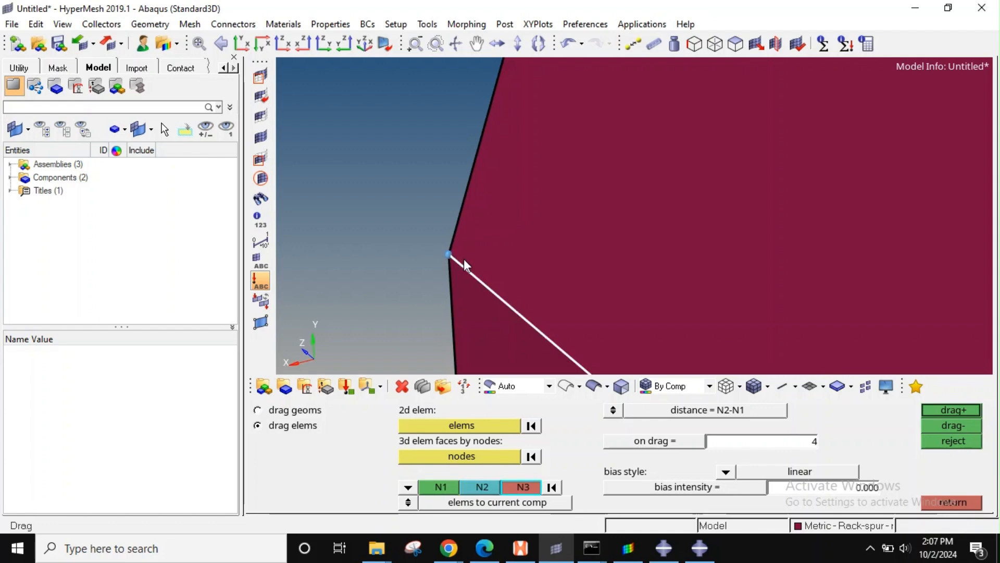
pyautogui.scroll(-1, 464, 259)
pyautogui.keyDown('ctrl'); pyautogui.moveTo(458, 257); pyautogui.dragTo(505, 196, button='right'); pyautogui.keyUp('ctrl')
pyautogui.scroll(-6, 505, 196)
pyautogui.press('Escape')
# Step: Extract 2 parametric nodes along the depth-direction edge at the end of the rack, just below the first tooth
pyautogui.press('F8')
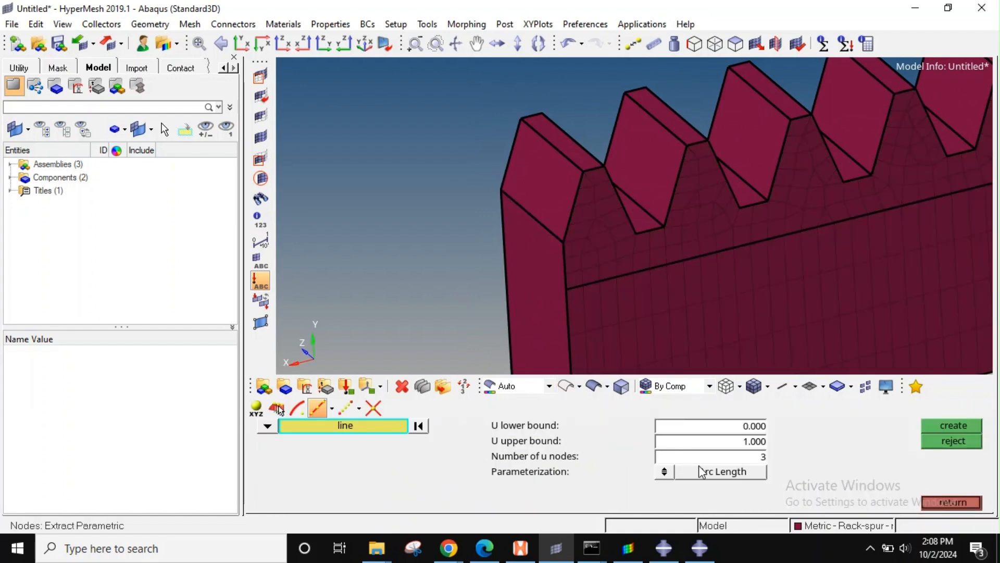
pyautogui.write('2')
pyautogui.click(553, 231)
pyautogui.middleClick(554, 231)
# Step: Extract 2 parametric nodes along a depth-direction edge at the tip of a gear tooth
pyautogui.scroll(-6, 583, 250)
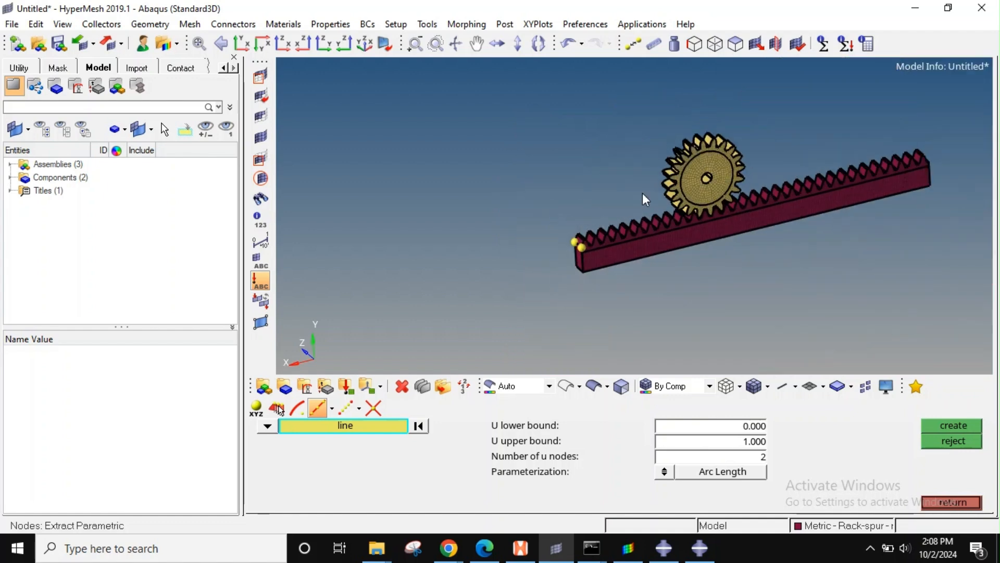
pyautogui.scroll(8, 635, 214)
pyautogui.click(655, 267)
pyautogui.middleClick(656, 268)
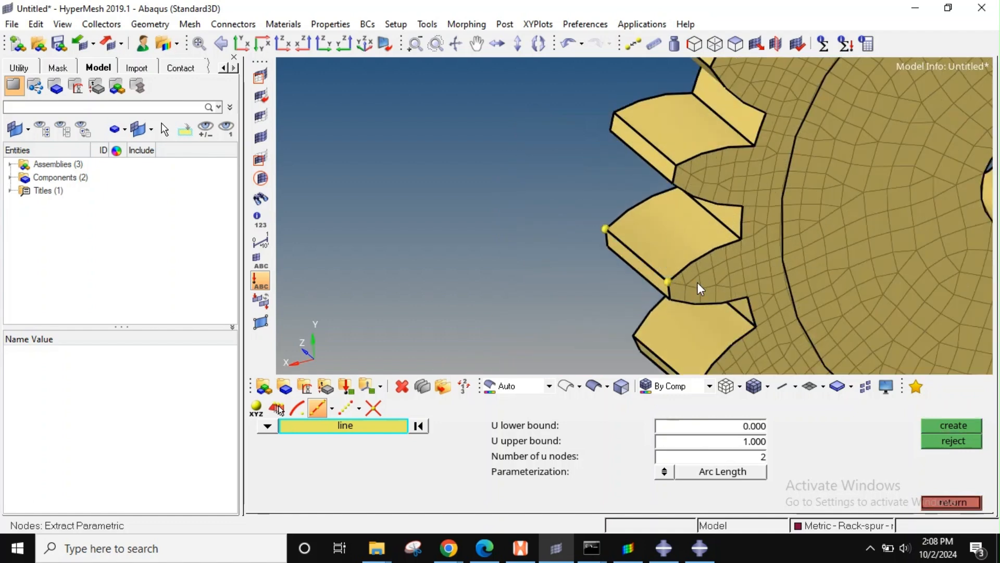
pyautogui.scroll(-8, 697, 282)
pyautogui.keyDown('ctrl'); pyautogui.moveTo(622, 339); pyautogui.dragTo(634, 254, button='right'); pyautogui.keyUp('ctrl')
pyautogui.press('Escape')
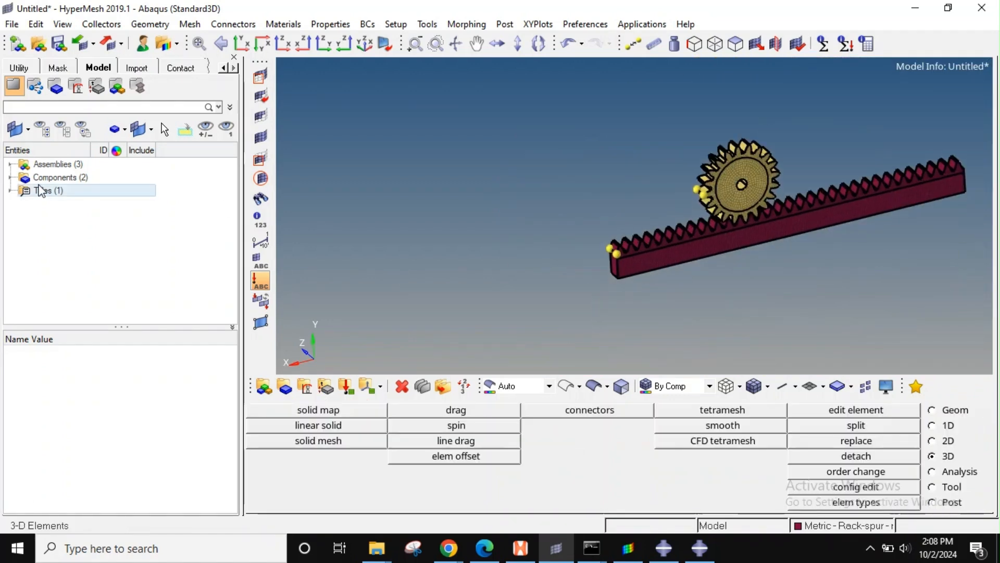
# Step: Create a new component and name it rack
pyautogui.rightClick(64, 184)
pyautogui.click(72, 191)
pyautogui.press('Return')
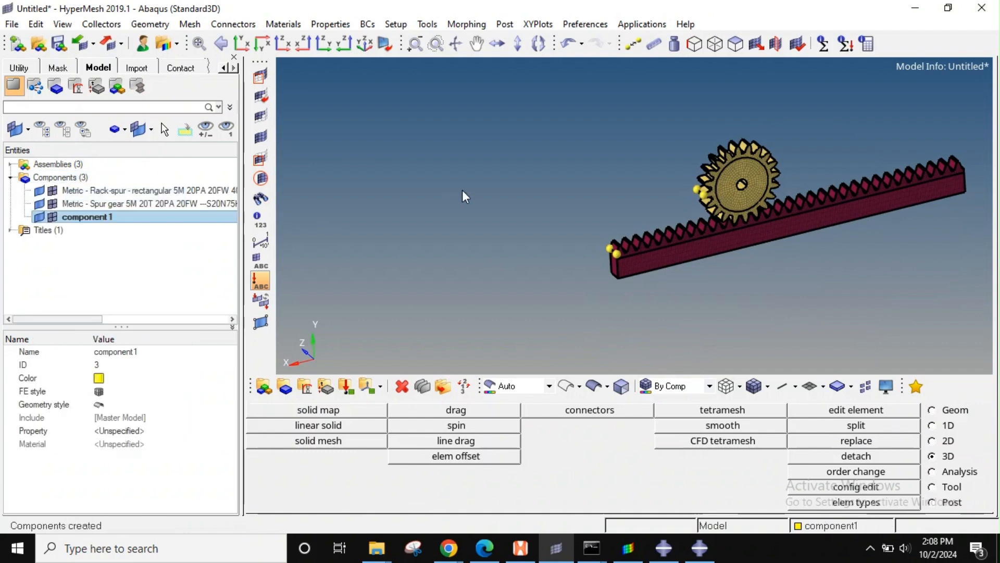
pyautogui.keyDown('ctrl'); pyautogui.moveTo(526, 290); pyautogui.dragTo(492, 288, button='right'); pyautogui.keyUp('ctrl')
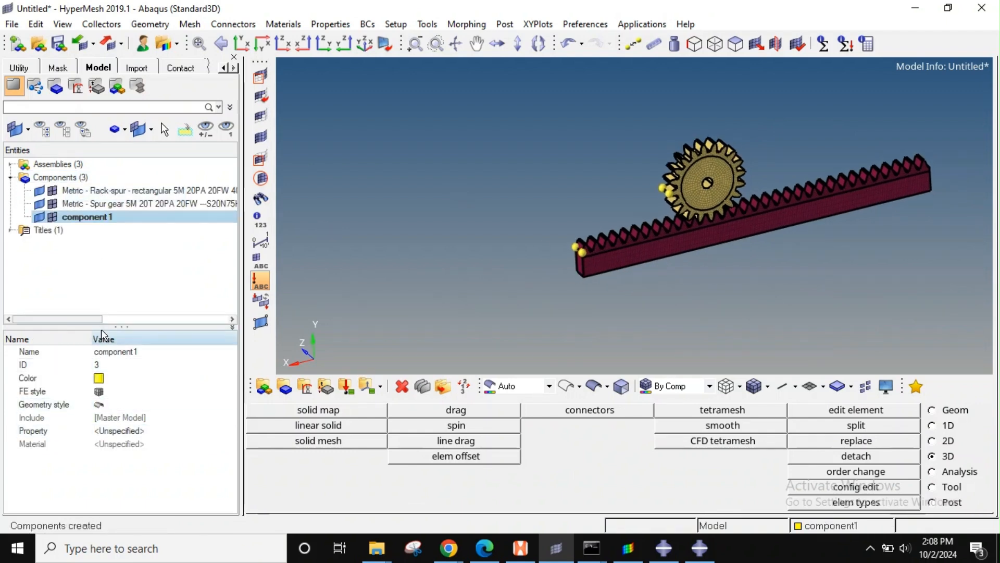
pyautogui.click(117, 352)
pyautogui.write('rack')
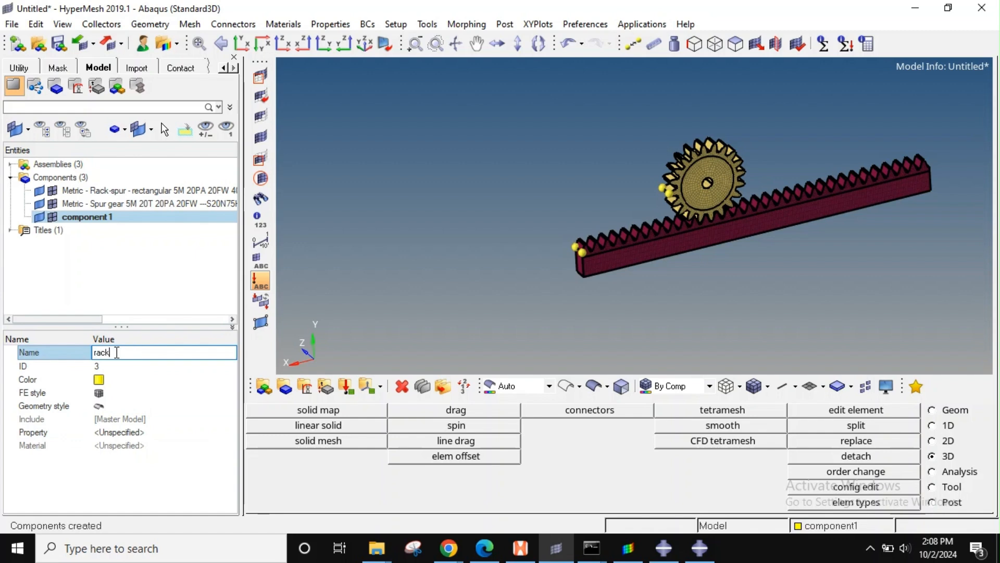
pyautogui.press('Return')
# Step: Start an element drag and select all 2D elements on the rack's meshed face, using selection by face
pyautogui.keyDown('ctrl'); pyautogui.moveTo(600, 238); pyautogui.dragTo(501, 250, button='right'); pyautogui.keyUp('ctrl')
pyautogui.keyDown('ctrl'); pyautogui.scroll(4, 567, 288); pyautogui.keyUp('ctrl')
pyautogui.keyDown('ctrl'); pyautogui.scroll(-1, 504, 255); pyautogui.keyUp('ctrl')
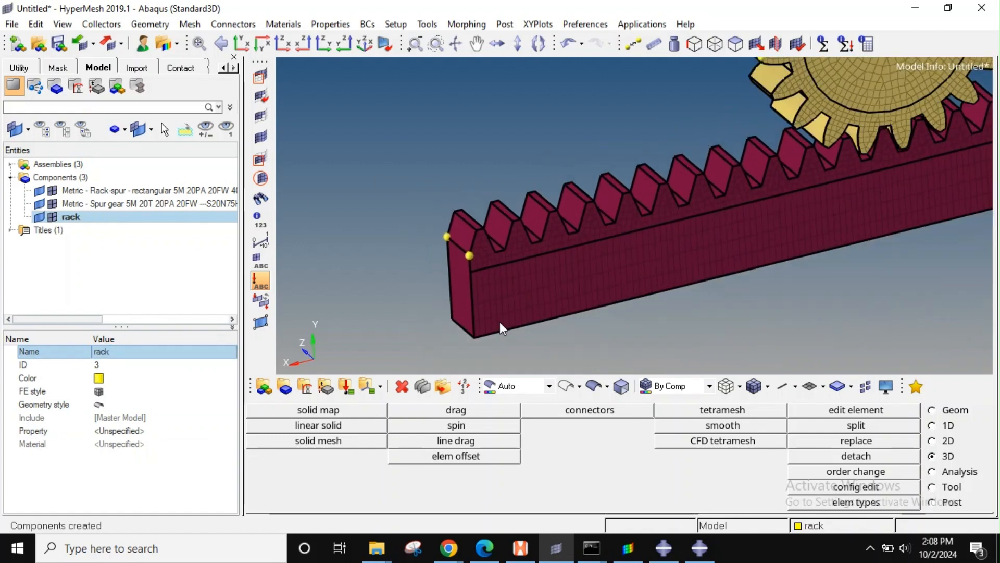
pyautogui.click(459, 412)
pyautogui.click(444, 426)
pyautogui.click(541, 275)
pyautogui.click(466, 427)
pyautogui.click(701, 470)
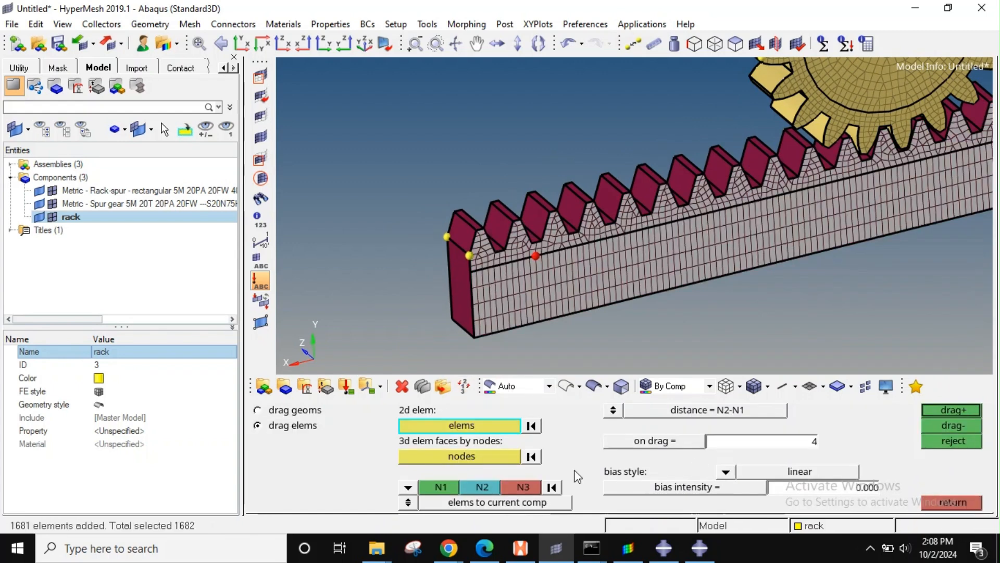
# Step: Drag the rack elements into solids with 4 elements on drag, from the meshed-side end node (N1) to the far-side node (N2)
pyautogui.middleClick(565, 495)
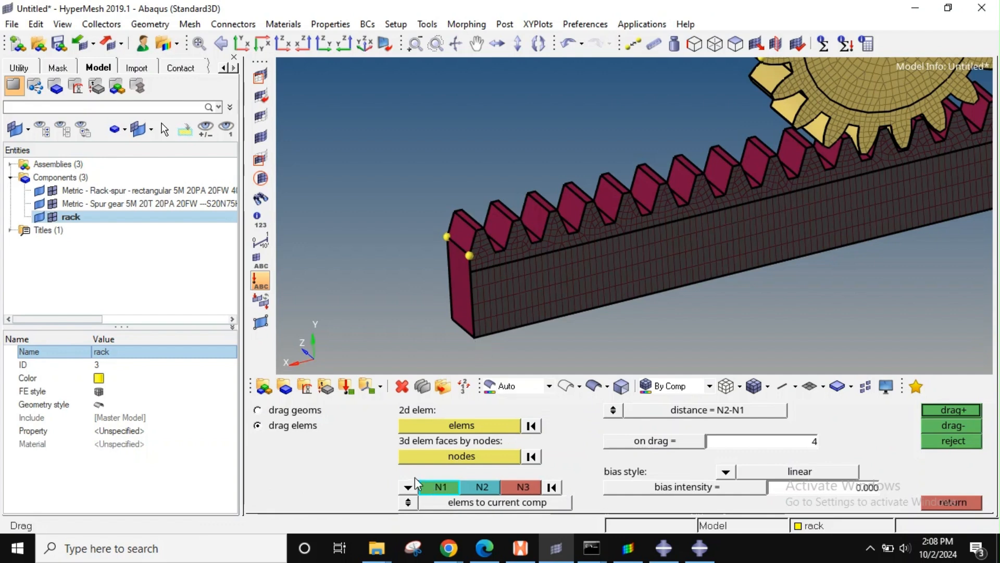
pyautogui.scroll(5, 474, 208)
pyautogui.click(516, 206)
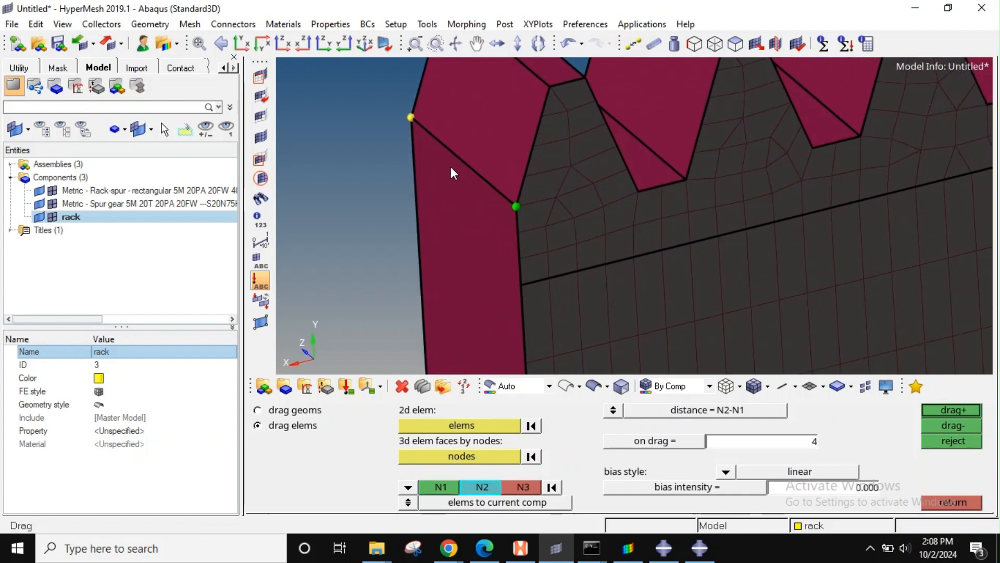
pyautogui.click(414, 118)
pyautogui.scroll(-5, 524, 245)
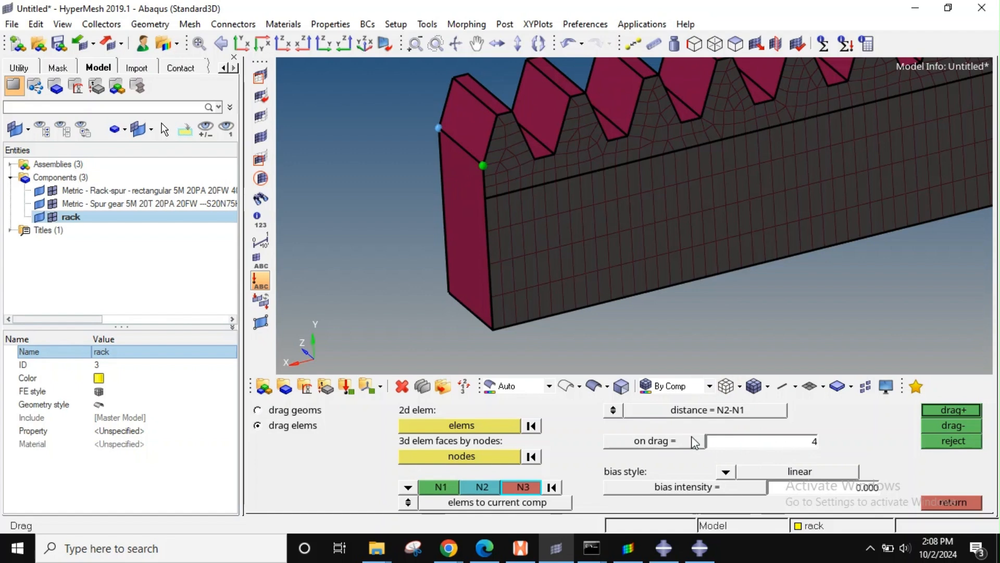
pyautogui.click(961, 412)
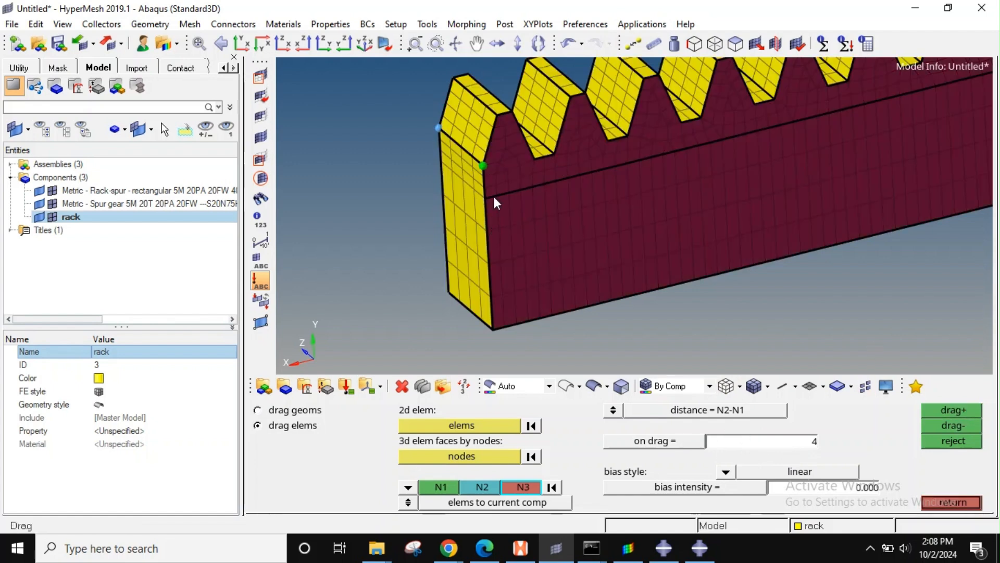
# Step: Create a new component and name it gear
pyautogui.scroll(-5, 493, 202)
pyautogui.scroll(5, 467, 270)
pyautogui.keyDown('ctrl'); pyautogui.moveTo(510, 264); pyautogui.dragTo(568, 237, button='right'); pyautogui.keyUp('ctrl')
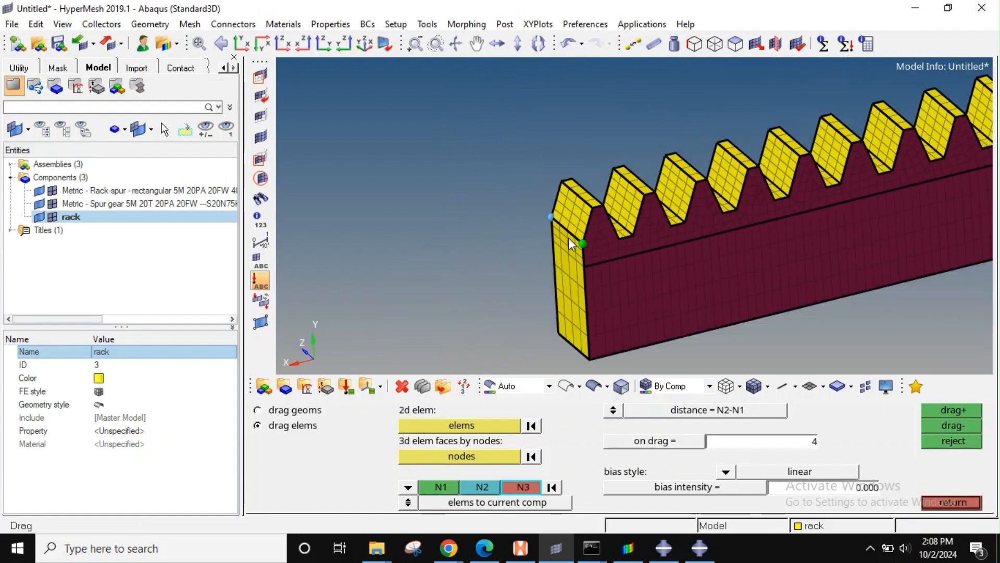
pyautogui.scroll(-5, 570, 237)
pyautogui.scroll(5, 667, 229)
pyautogui.keyDown('ctrl'); pyautogui.moveTo(729, 86); pyautogui.dragTo(380, 118, button='right'); pyautogui.keyUp('ctrl')
pyautogui.click(40, 178)
pyautogui.rightClick(55, 176)
pyautogui.click(78, 181)
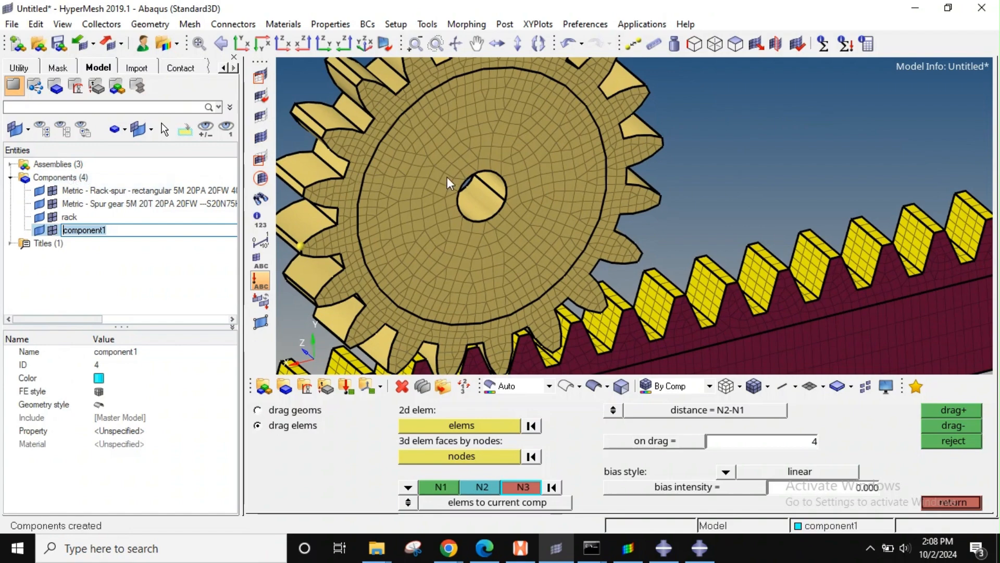
pyautogui.click(670, 135)
pyautogui.click(156, 379)
pyautogui.click(142, 355)
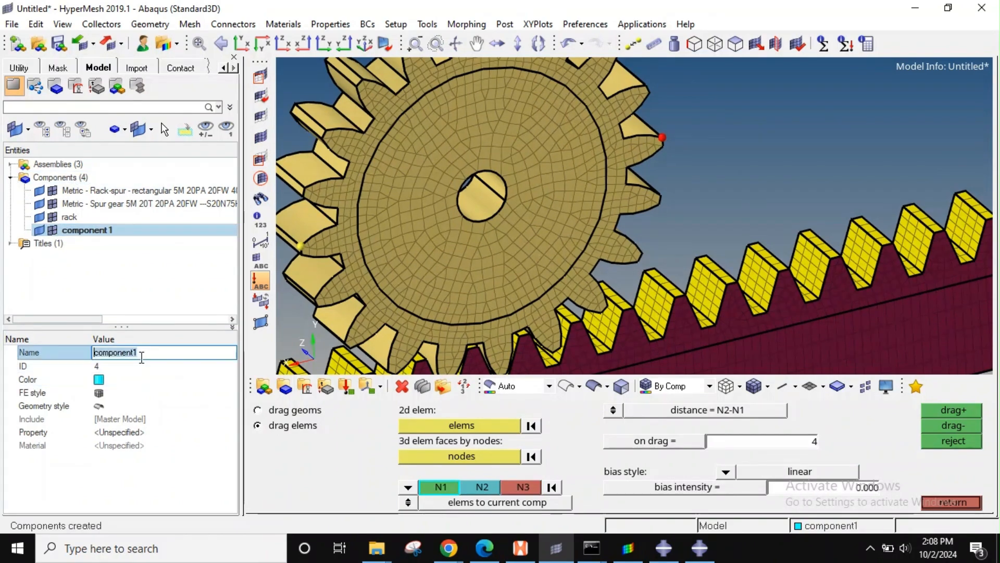
pyautogui.write('gear')
pyautogui.press('Return')
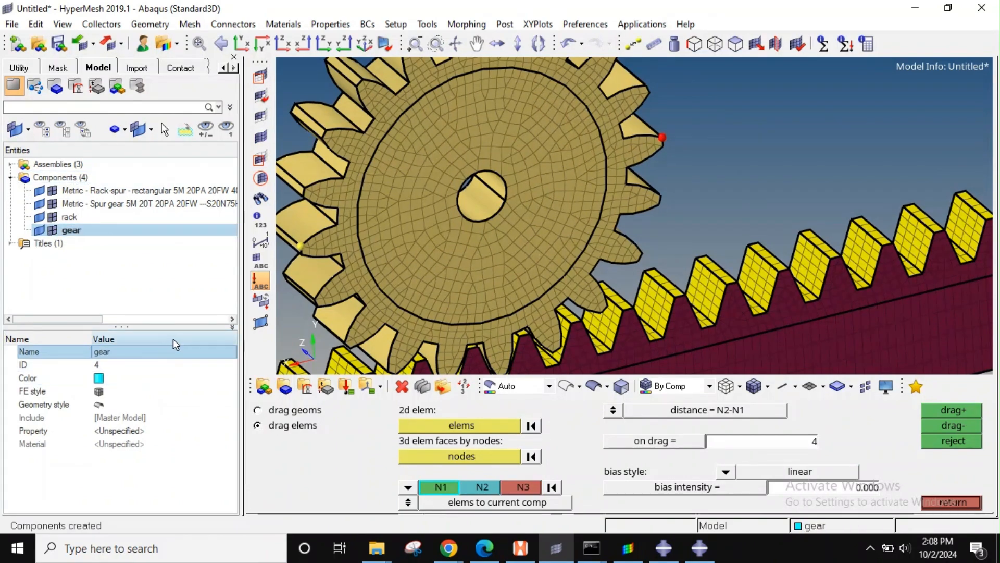
# Step: Select all 2D elements on the gear's meshed face for the drag, using selection by face
pyautogui.keyDown('ctrl'); pyautogui.moveTo(522, 264); pyautogui.dragTo(644, 234, button='right'); pyautogui.keyUp('ctrl')
pyautogui.click(467, 426)
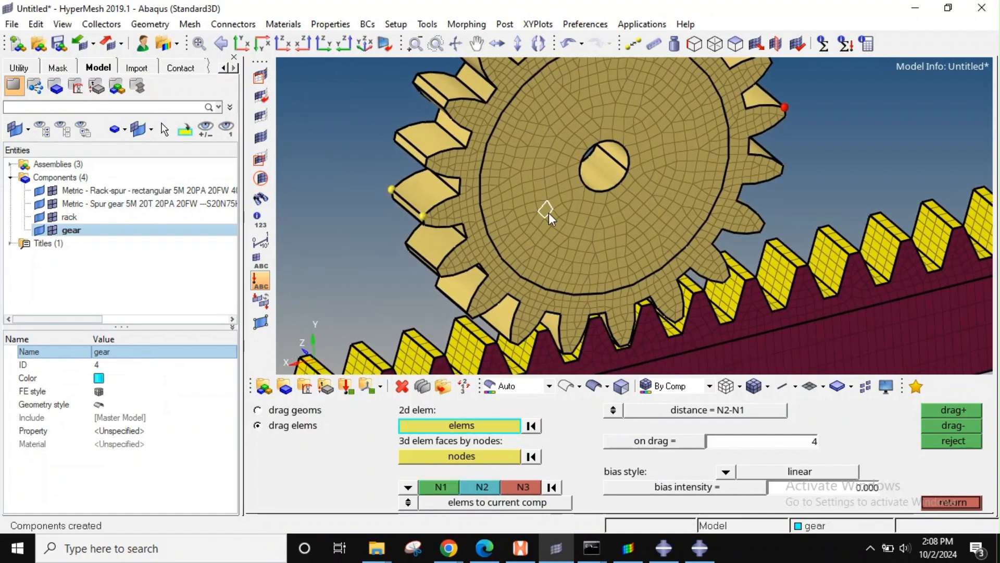
pyautogui.click(461, 425)
pyautogui.click(680, 460)
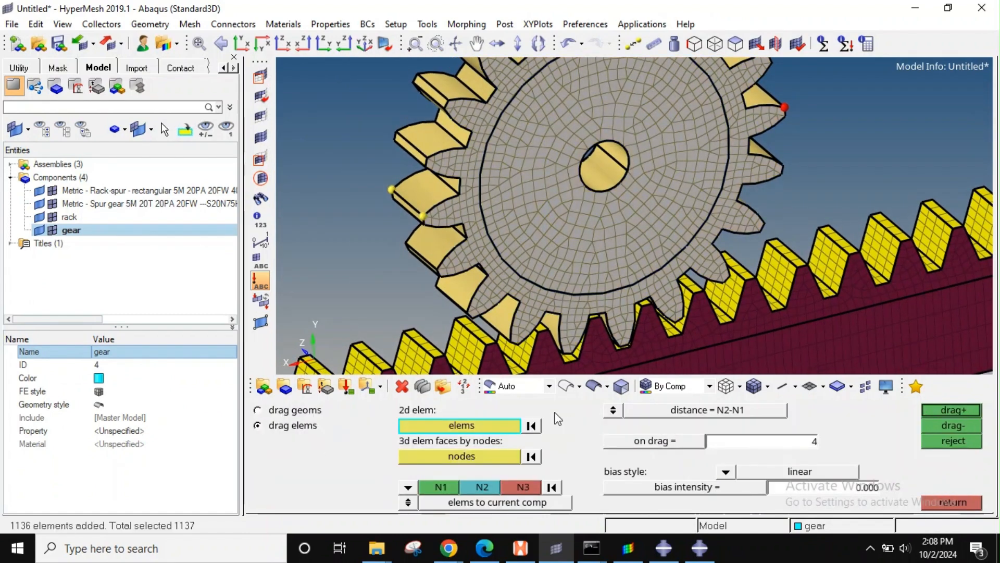
# Step: Try to drag the selected gear elements using the two tooth-edge nodes as N1 and N2, and clear the direction nodes
pyautogui.click(439, 487)
pyautogui.keyDown('ctrl'); pyautogui.scroll(5, 386, 135); pyautogui.keyUp('ctrl')
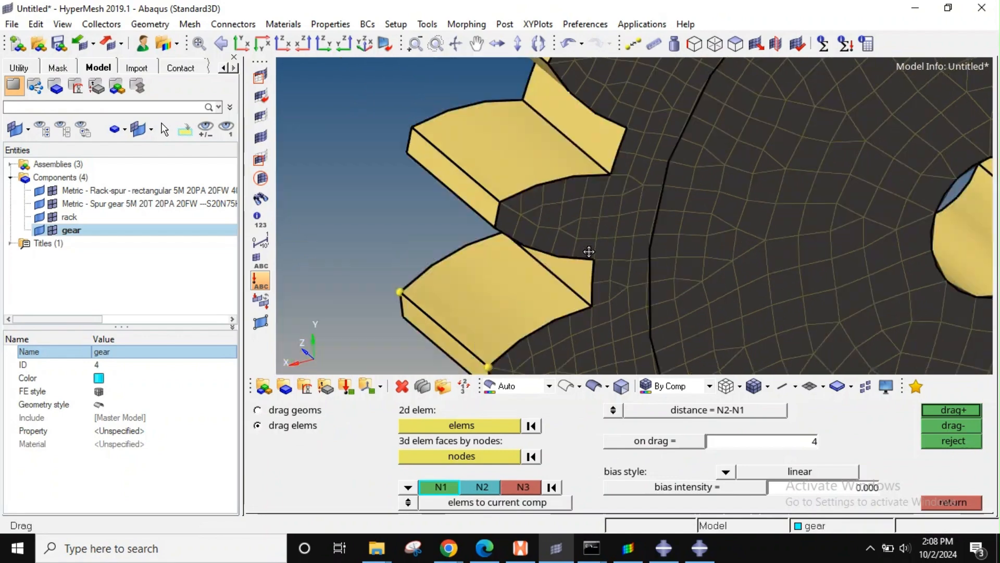
pyautogui.keyDown('ctrl'); pyautogui.moveTo(442, 261); pyautogui.dragTo(577, 221, button='right'); pyautogui.keyUp('ctrl')
pyautogui.click(624, 327)
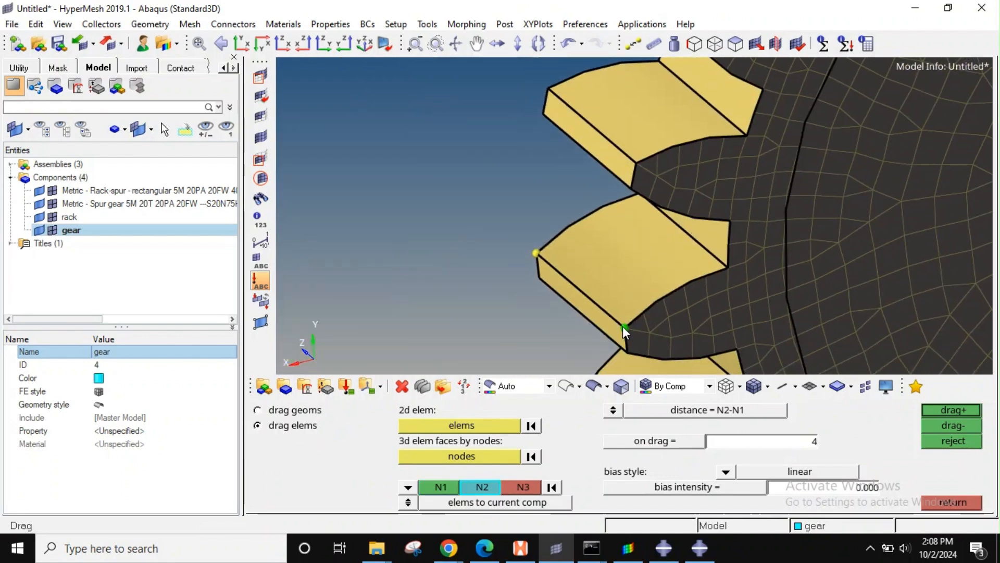
pyautogui.click(536, 252)
pyautogui.keyDown('ctrl'); pyautogui.scroll(-5, 615, 228); pyautogui.keyUp('ctrl')
pyautogui.keyDown('ctrl'); pyautogui.moveTo(630, 250); pyautogui.dragTo(565, 196, button='right'); pyautogui.keyUp('ctrl')
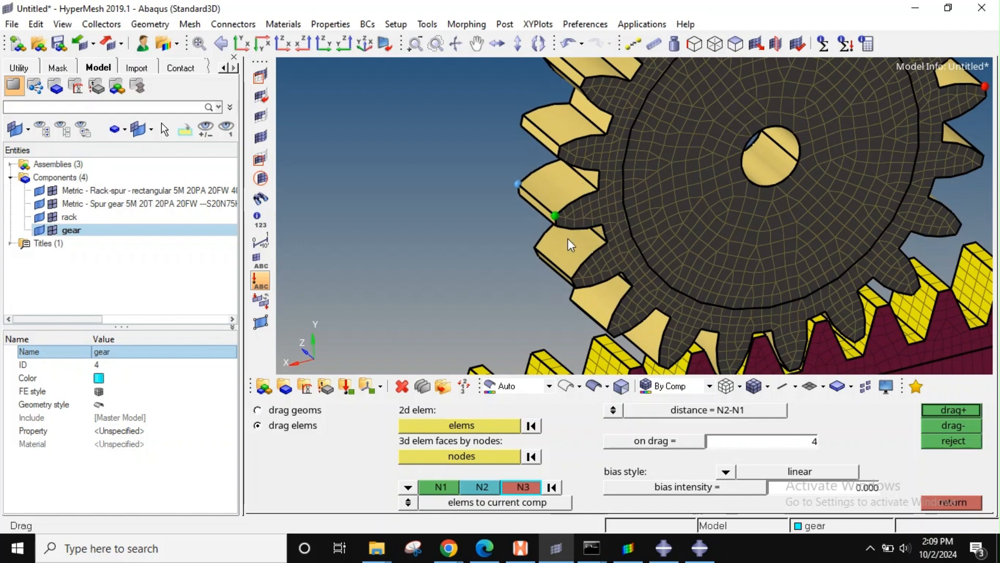
pyautogui.click(608, 246)
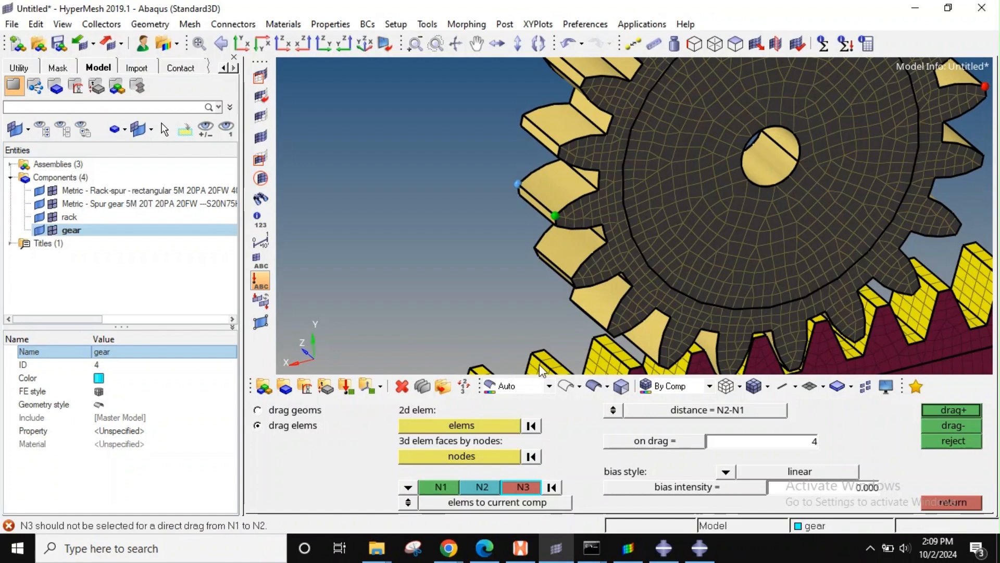
pyautogui.click(552, 487)
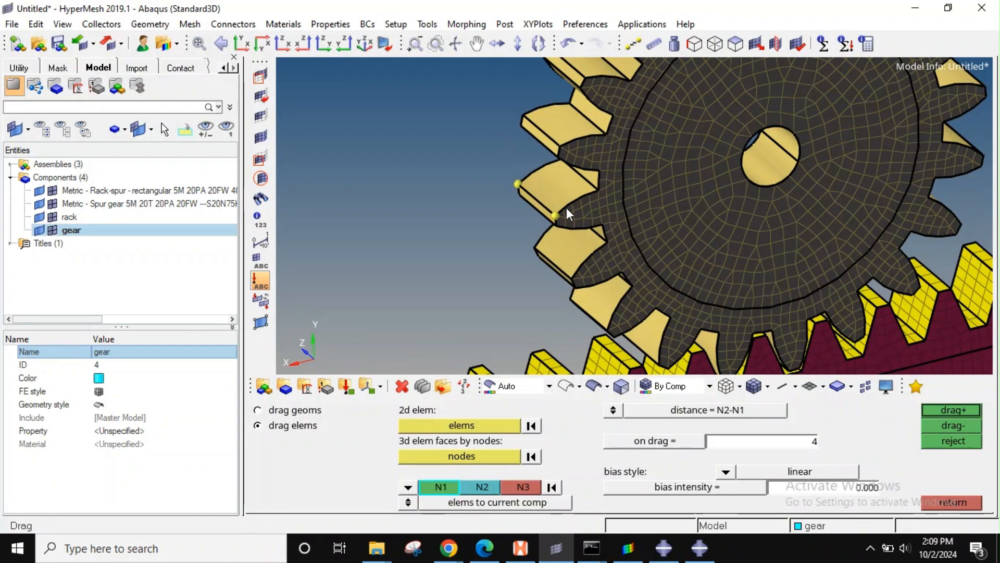
# Step: Drag the selected gear elements into solids with 4 elements on drag, using the two tooth-edge nodes as N1 and N2
pyautogui.scroll(5, 564, 209)
pyautogui.click(545, 222)
pyautogui.click(442, 135)
pyautogui.scroll(-5, 518, 140)
pyautogui.click(949, 409)
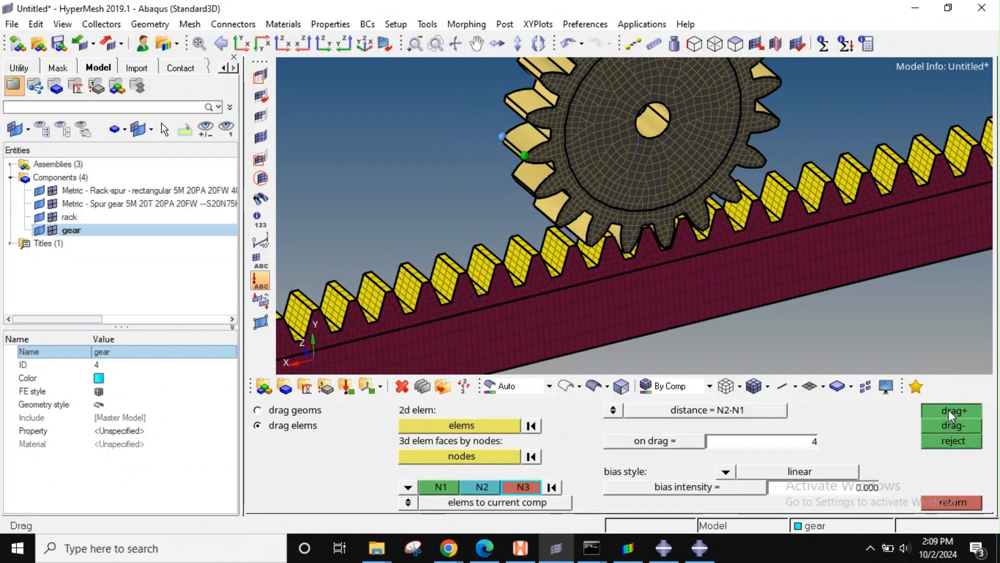
pyautogui.scroll(-5, 614, 140)
pyautogui.scroll(3, 615, 151)
pyautogui.scroll(-2, 565, 206)
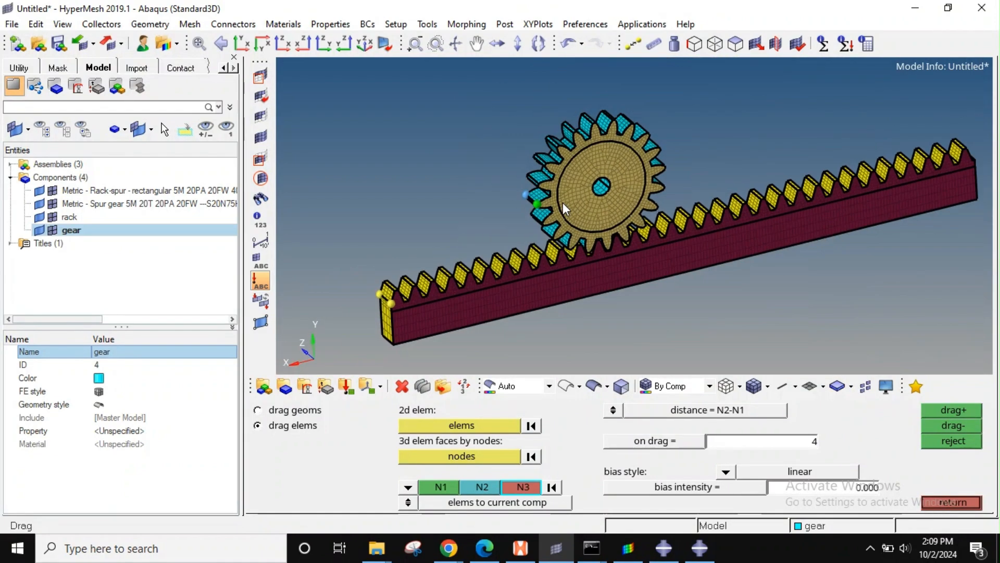
pyautogui.press('Escape')
pyautogui.scroll(2, 573, 178)
pyautogui.scroll(-3, 577, 188)
# Step: Isolate the 2D elements and delete all of those displayed on the rack and gear
pyautogui.click(58, 68)
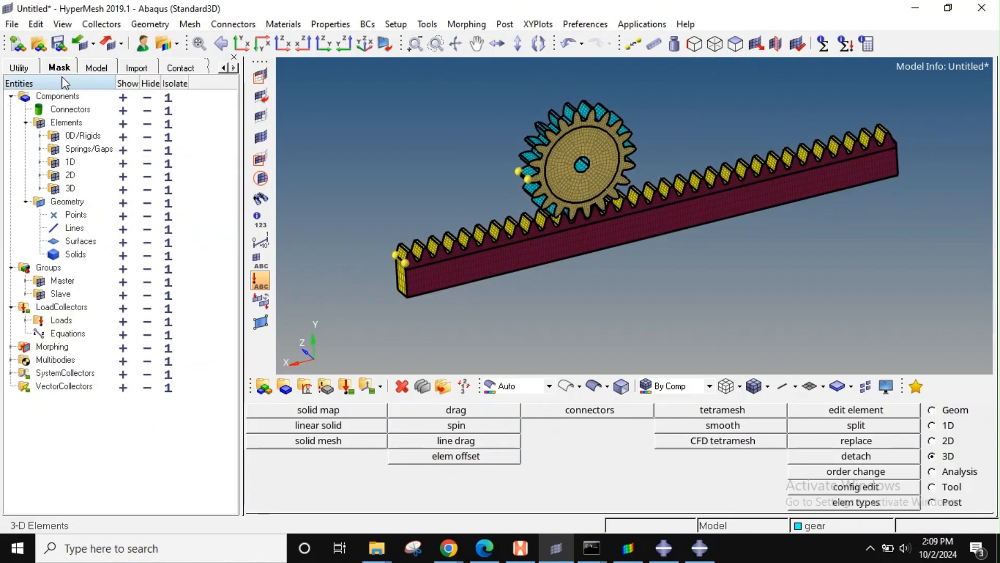
pyautogui.click(168, 178)
pyautogui.scroll(-3, 537, 200)
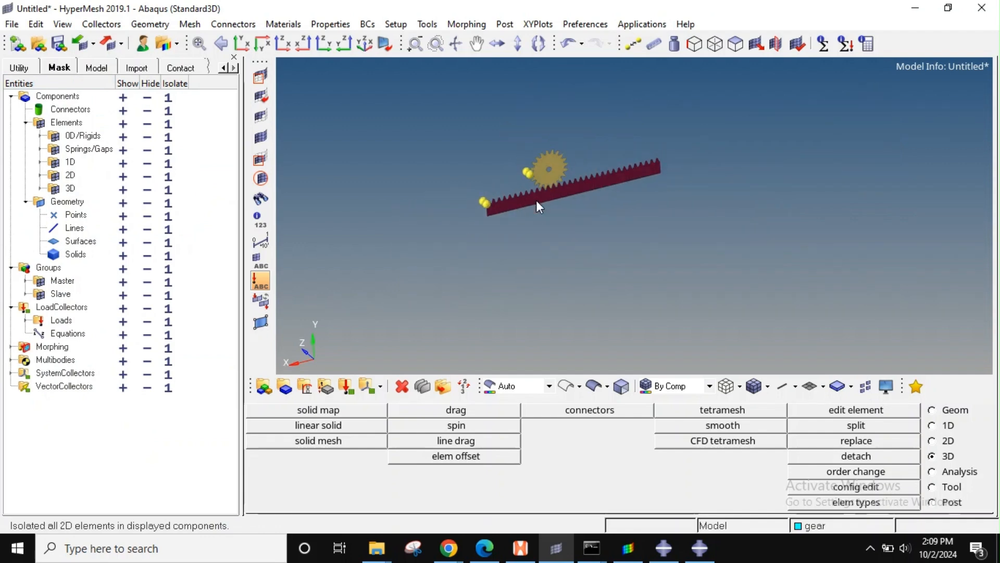
pyautogui.press('F2')
pyautogui.keyDown('shift'); pyautogui.moveTo(354, 291); pyautogui.dragTo(355, 291); pyautogui.keyUp('shift')
pyautogui.middleClick(512, 202)
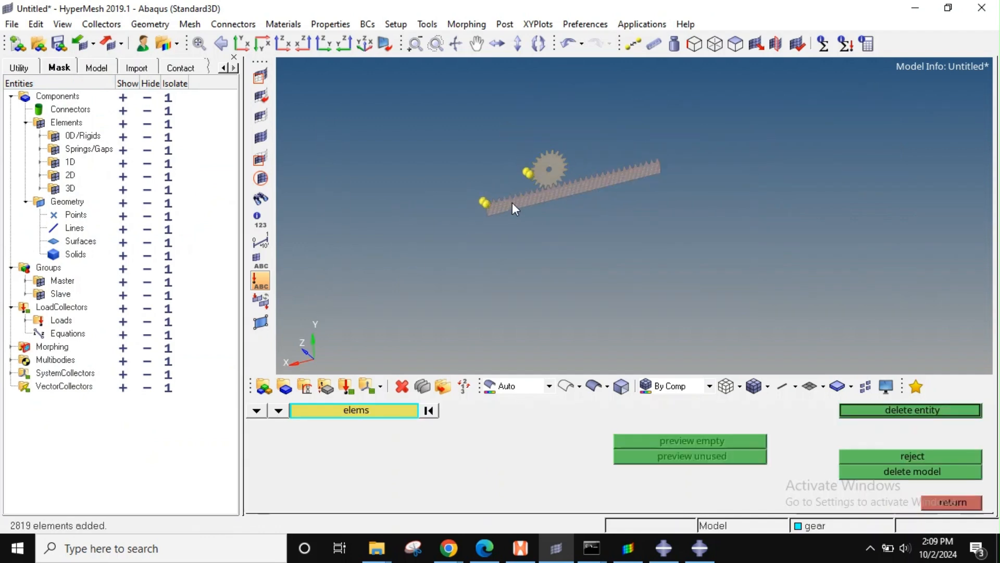
pyautogui.keyDown('ctrl'); pyautogui.moveTo(549, 229); pyautogui.dragTo(524, 258, button='right'); pyautogui.keyUp('ctrl')
# Step: Display the elements of all components so the solid rack and gear meshes are shown
pyautogui.press('d')
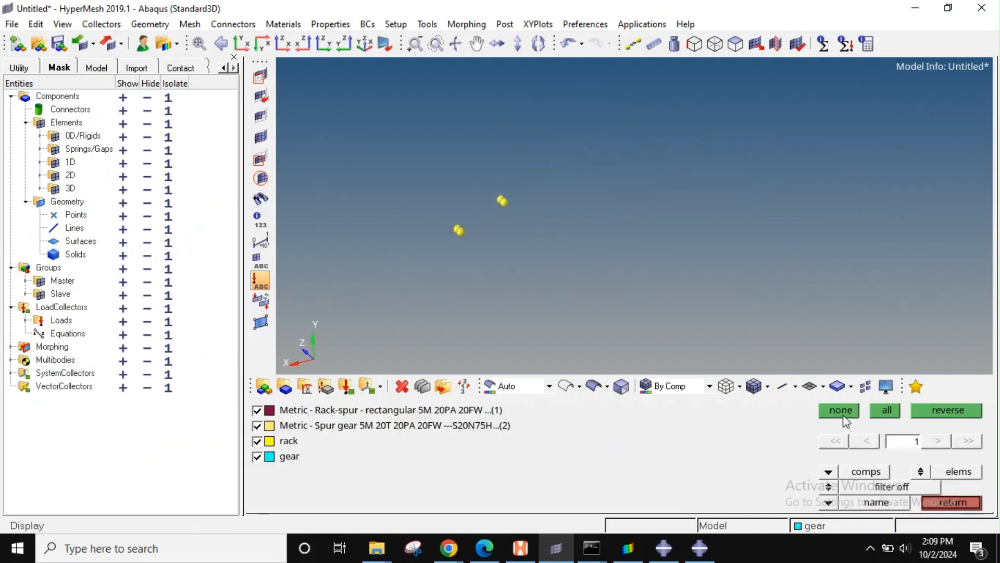
pyautogui.click(874, 409)
pyautogui.keyDown('ctrl'); pyautogui.scroll(5, 549, 222); pyautogui.keyUp('ctrl')
pyautogui.keyDown('ctrl'); pyautogui.moveTo(549, 222); pyautogui.dragTo(663, 245, button='right'); pyautogui.keyUp('ctrl')
pyautogui.press('Escape')
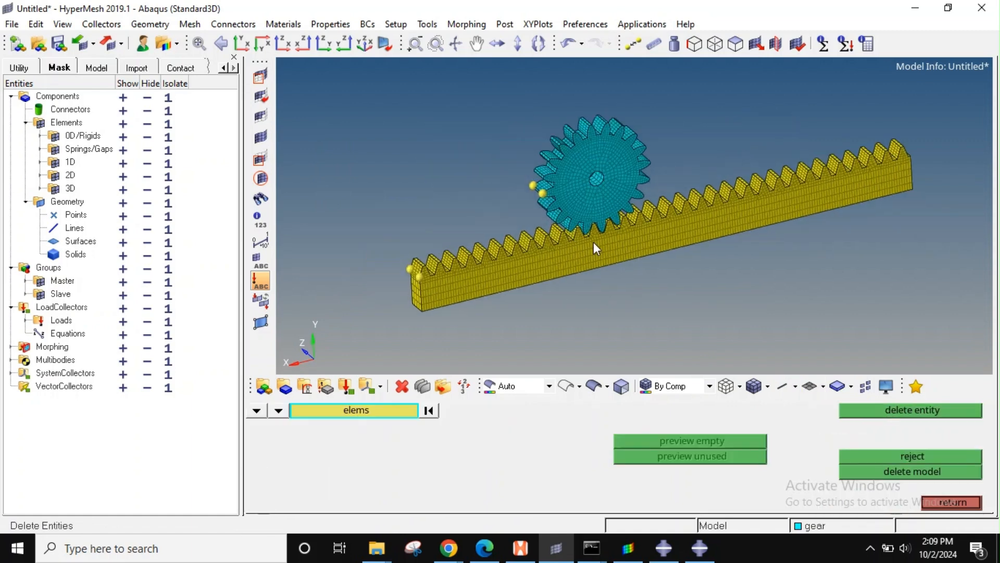
pyautogui.press('Escape')
# Step: Create a new material and name it steel
pyautogui.click(106, 69)
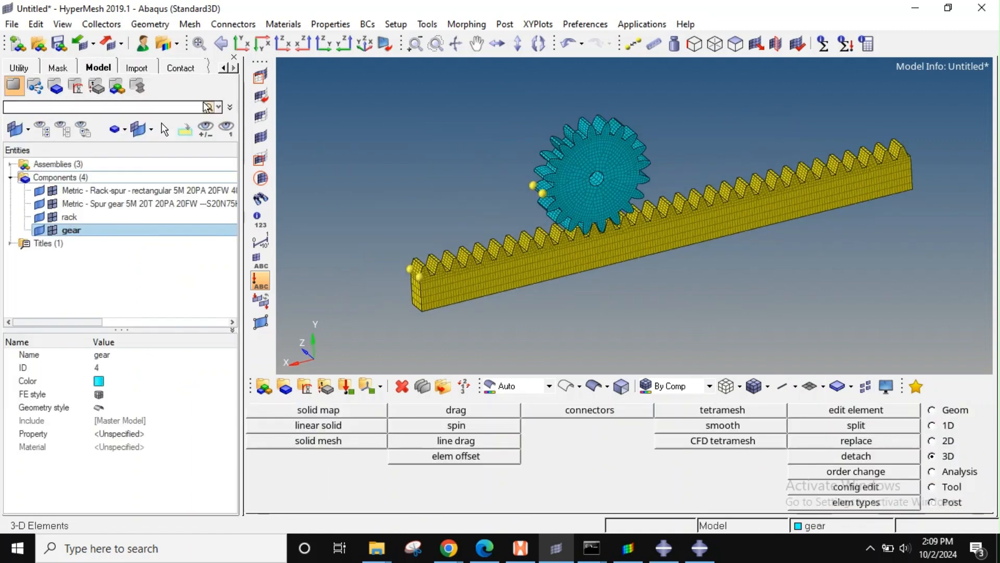
pyautogui.rightClick(41, 259)
pyautogui.moveTo(71, 271)
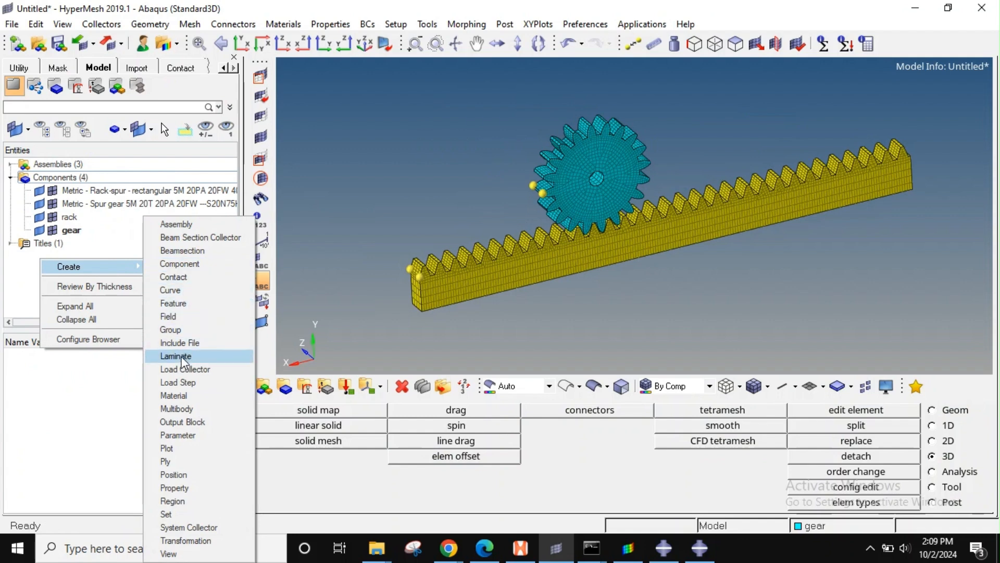
pyautogui.click(180, 396)
pyautogui.write('steel')
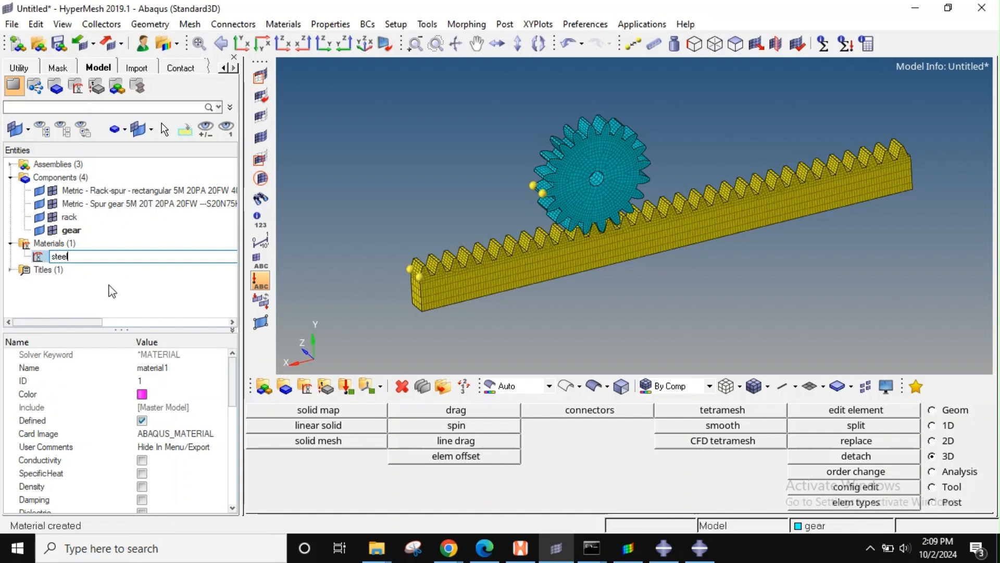
pyautogui.press('Return')
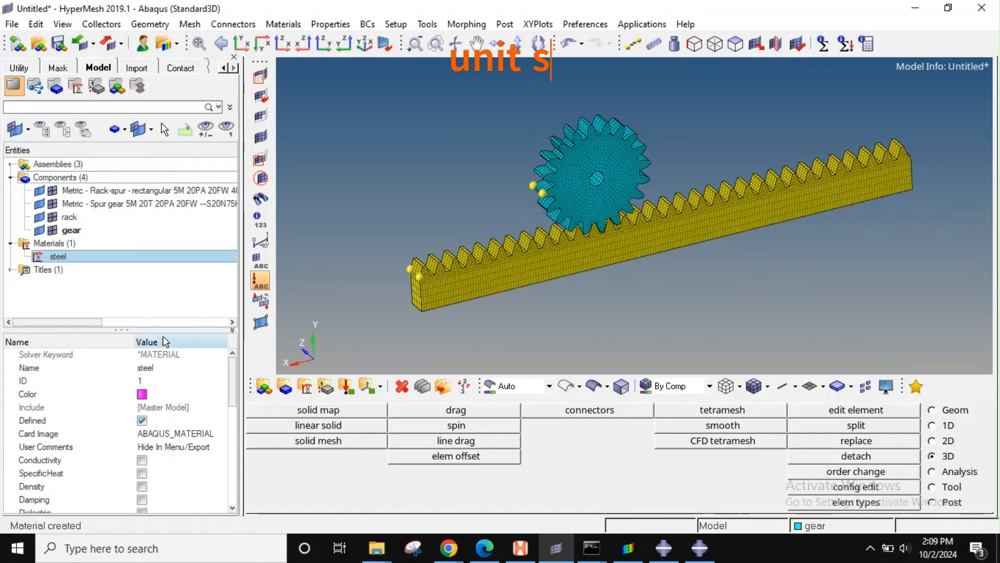
# Step: Enable density for the steel material and set it to 7.9e-9
pyautogui.moveTo(236, 390)
pyautogui.mouseDown()
pyautogui.moveTo(233, 427)
pyautogui.moveTo(230, 401)
pyautogui.mouseUp()
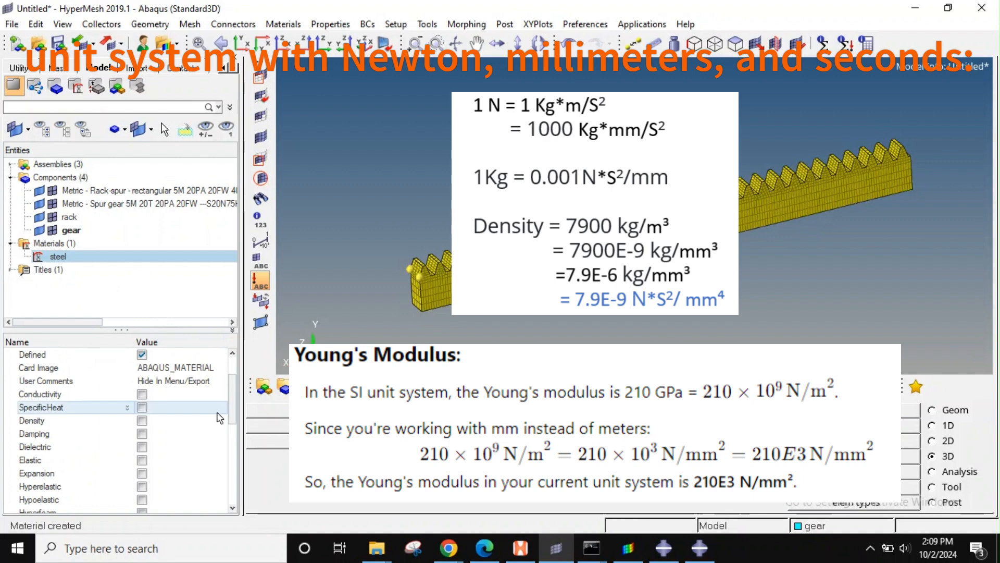
pyautogui.click(142, 421)
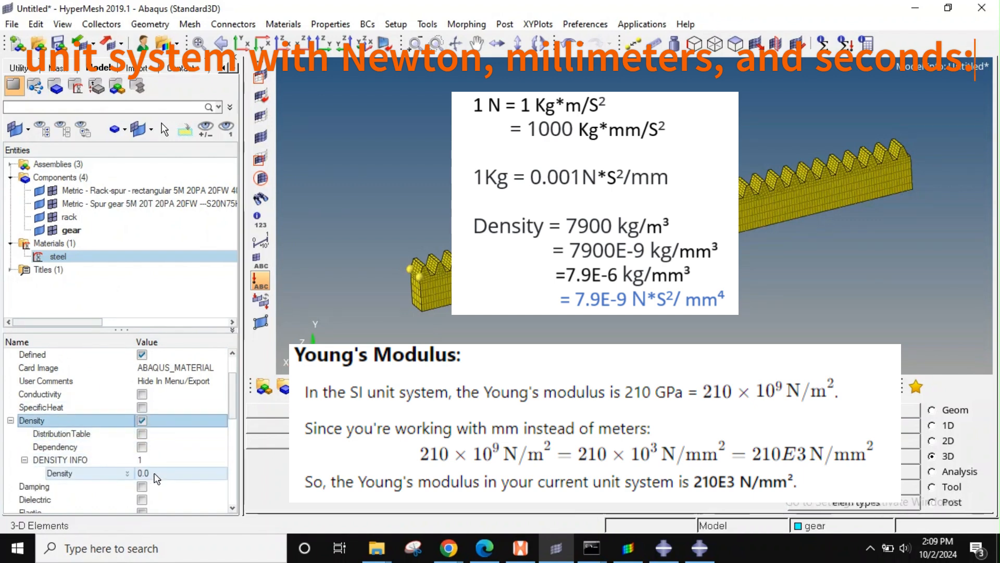
pyautogui.click(157, 474)
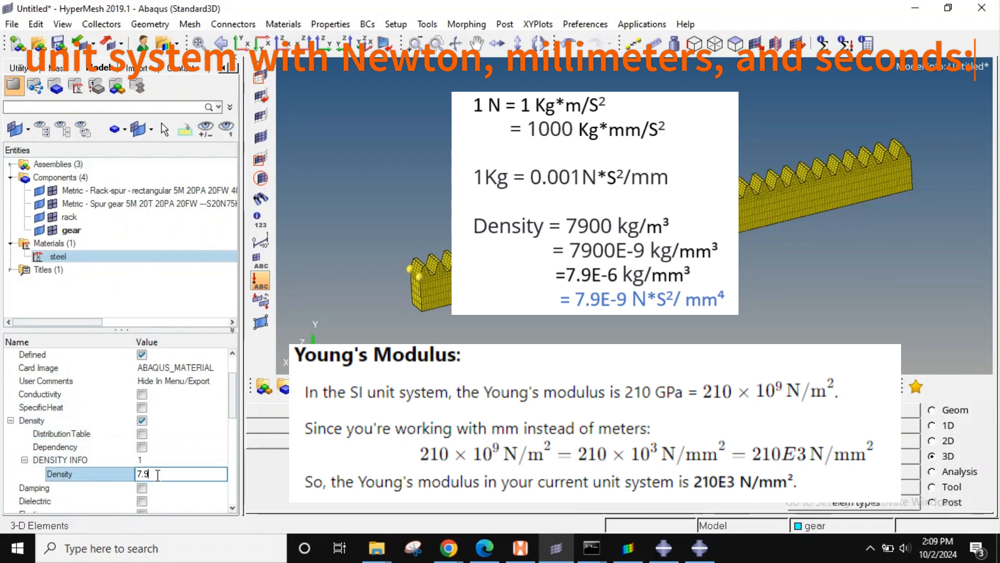
pyautogui.write('7.9e-9')
pyautogui.press('Return')
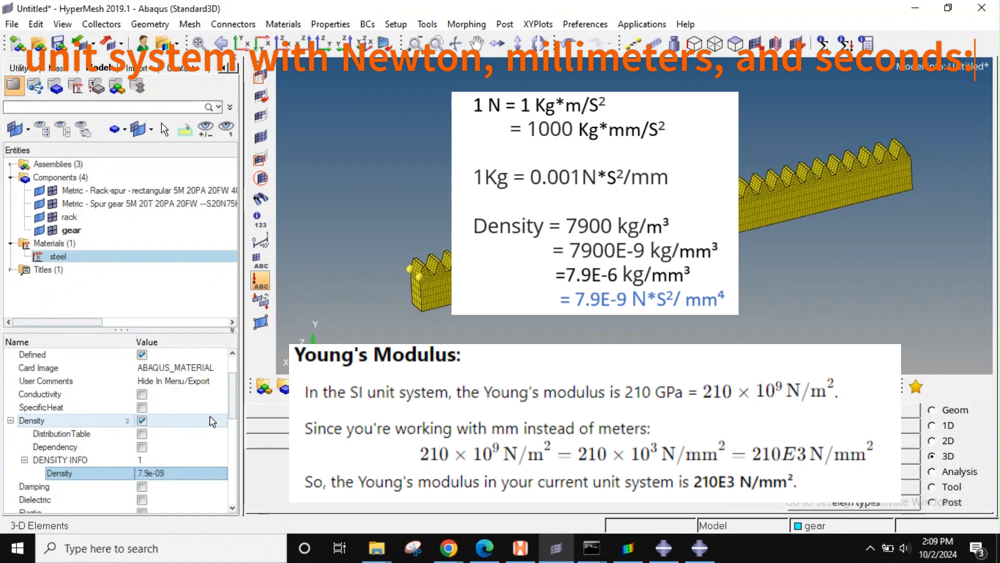
# Step: Enable isotropic elastic behaviour for the steel material with E 210000 and NU 0.3
pyautogui.moveTo(231, 395); pyautogui.dragTo(232, 410)
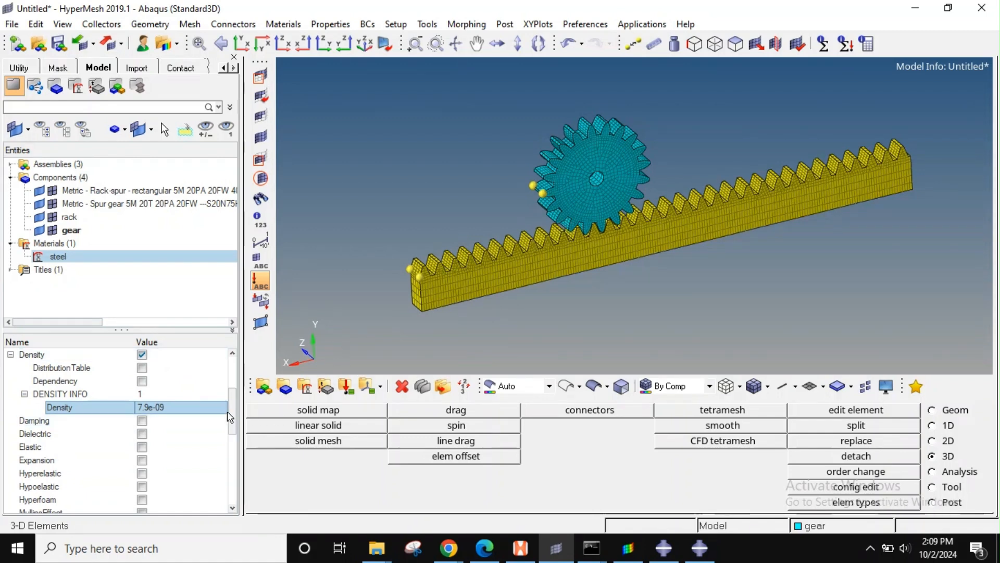
pyautogui.moveTo(234, 403); pyautogui.dragTo(236, 412)
pyautogui.scroll(-3, 224, 441)
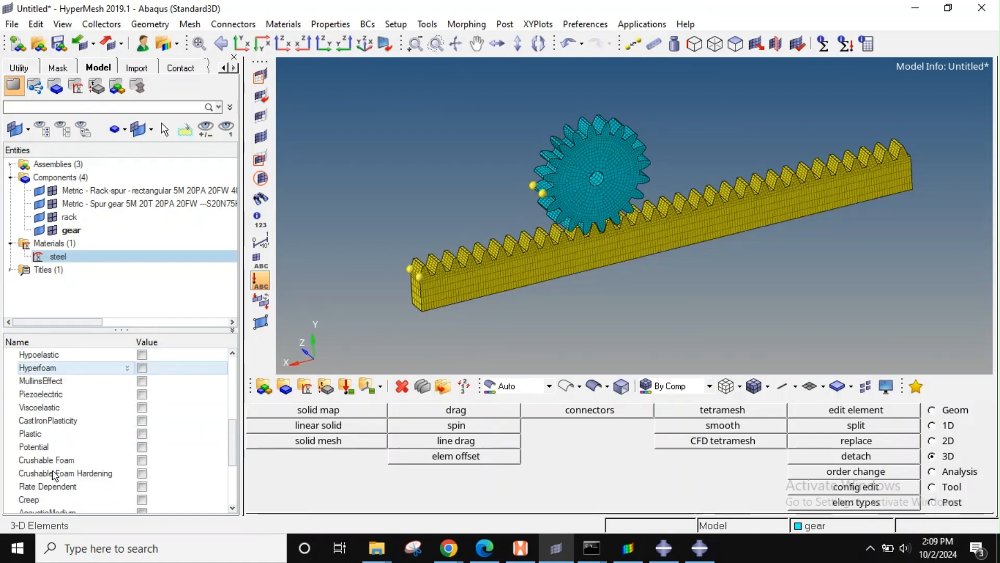
pyautogui.scroll(-3, 80, 443)
pyautogui.scroll(6, 80, 440)
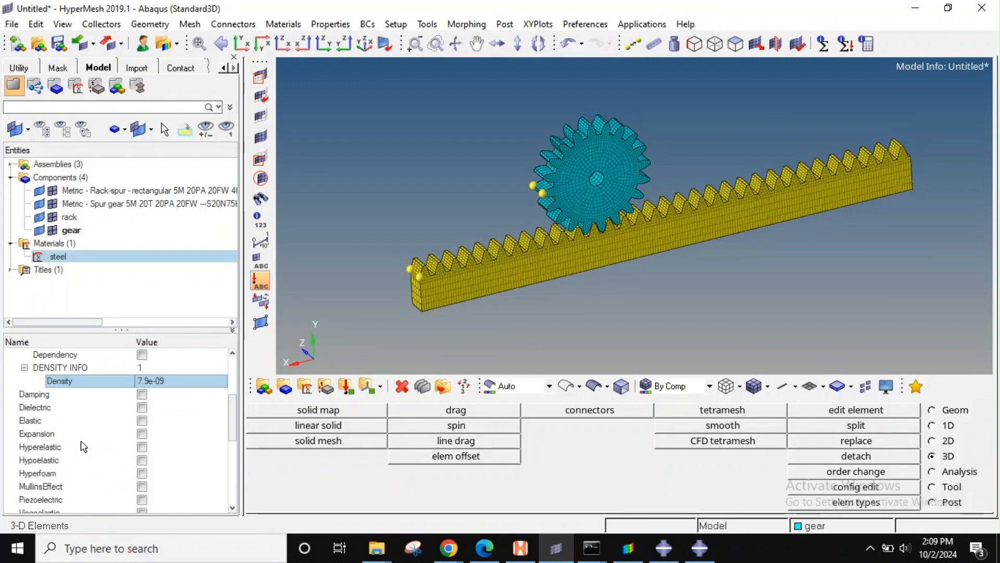
pyautogui.click(145, 423)
pyautogui.click(144, 422)
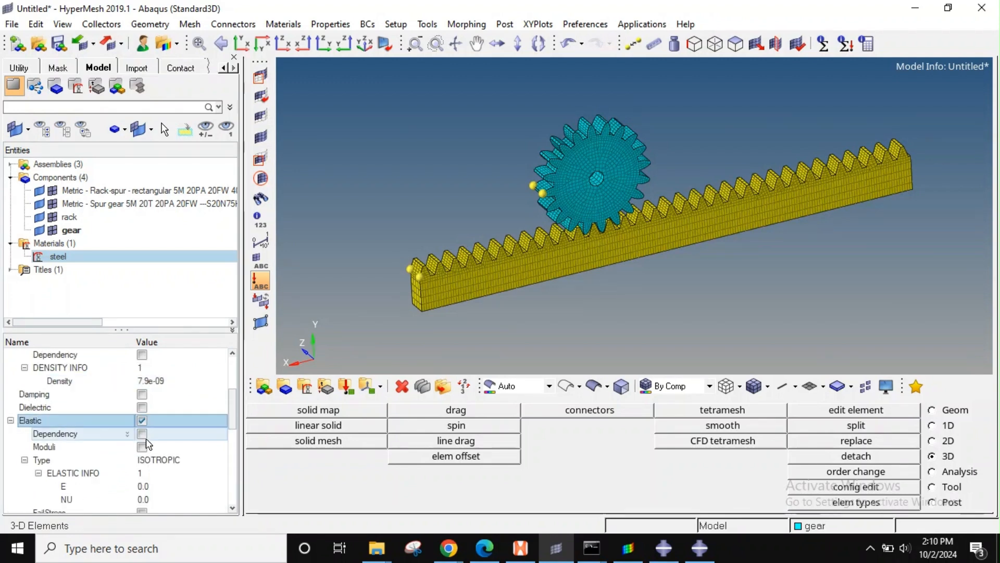
pyautogui.click(153, 488)
pyautogui.write('21000')
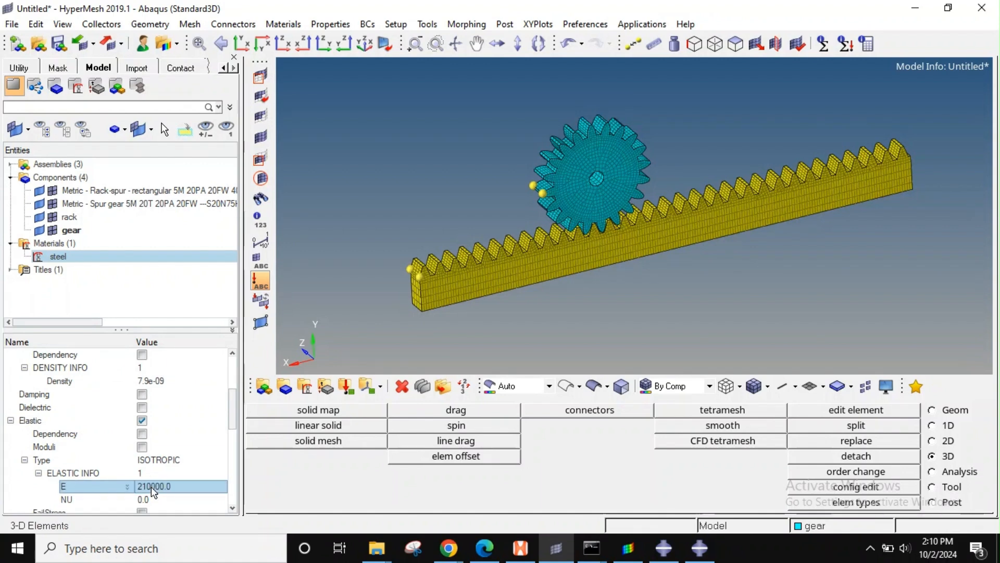
pyautogui.click(153, 498)
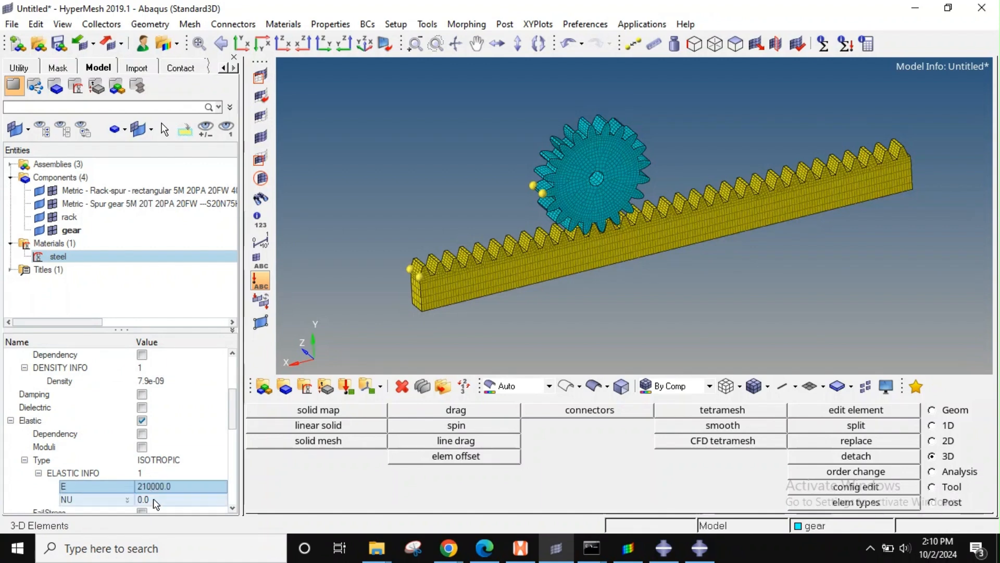
pyautogui.write('0.3')
pyautogui.press('Return')
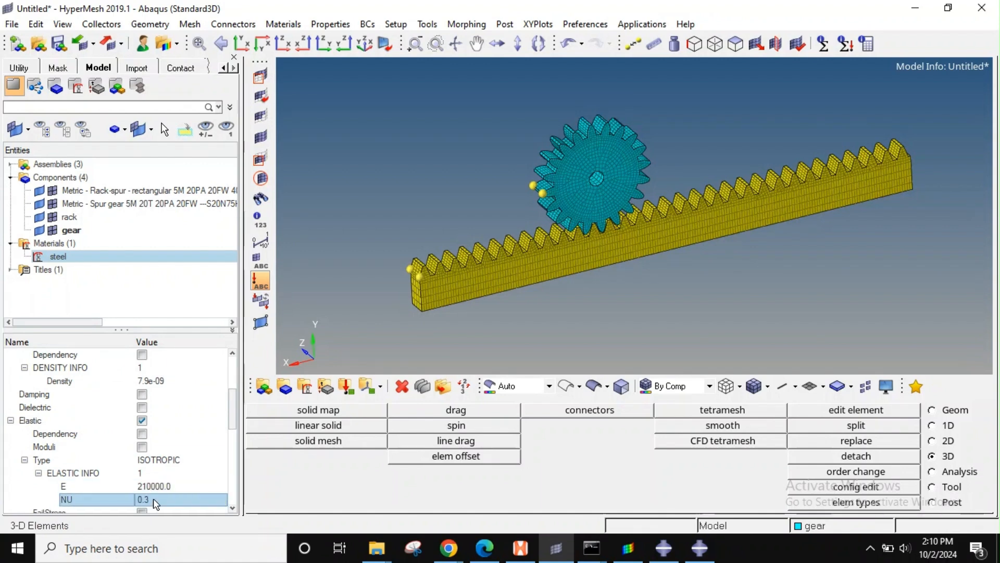
# Step: Create a new property and change its card image to SOLIDSECTION, accepting the card image change
pyautogui.rightClick(51, 288)
pyautogui.moveTo(133, 297)
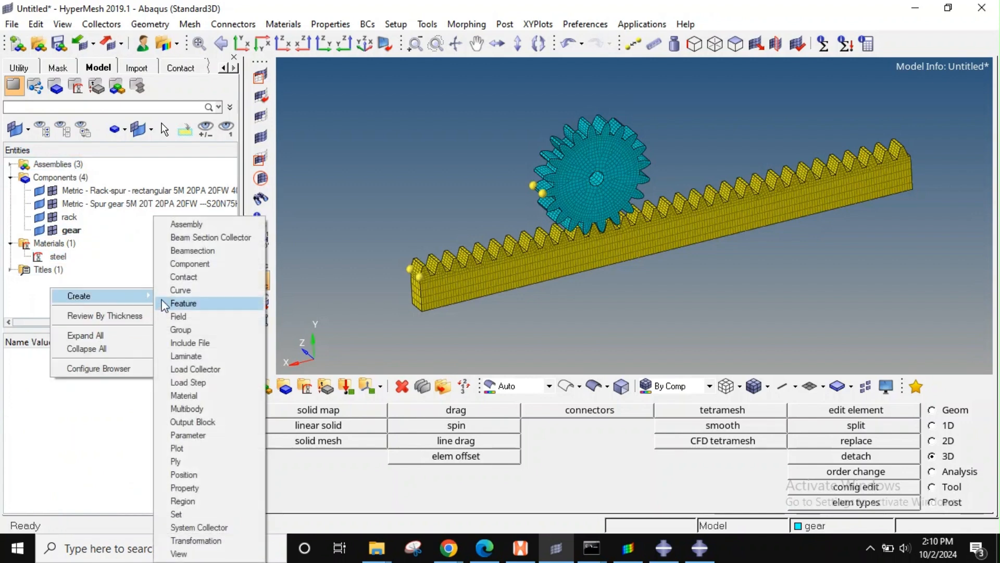
pyautogui.click(185, 488)
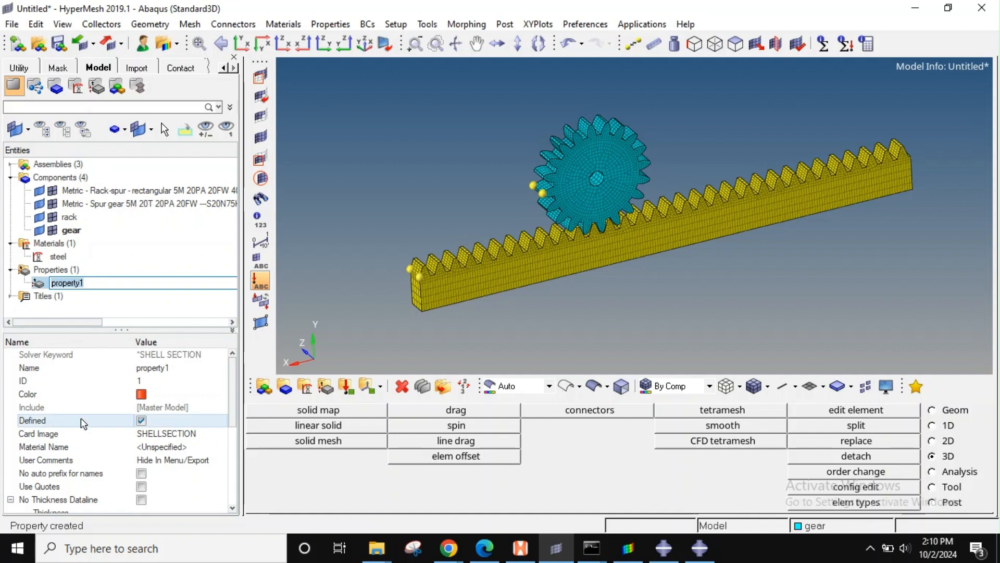
pyautogui.click(157, 433)
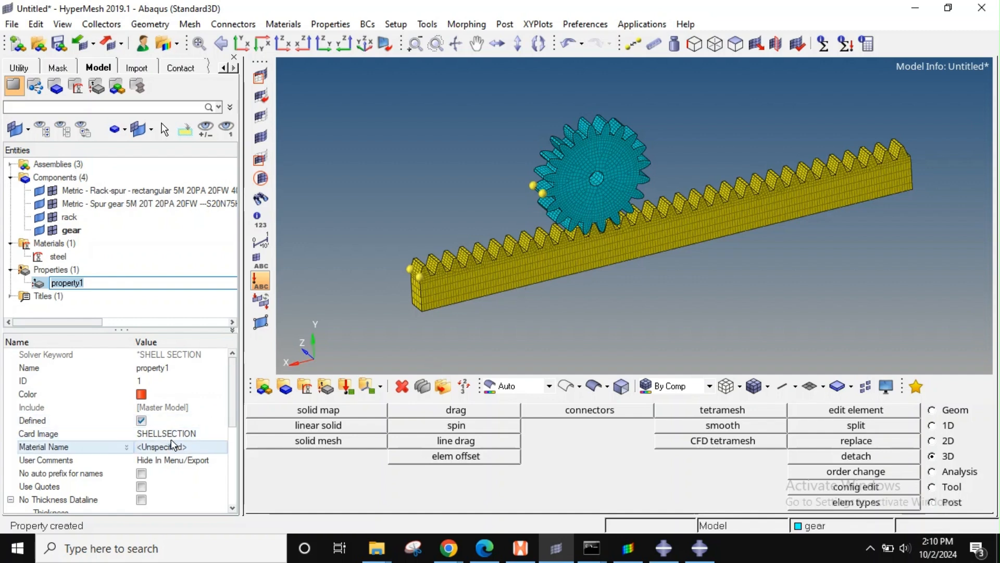
pyautogui.click(156, 433)
pyautogui.click(157, 465)
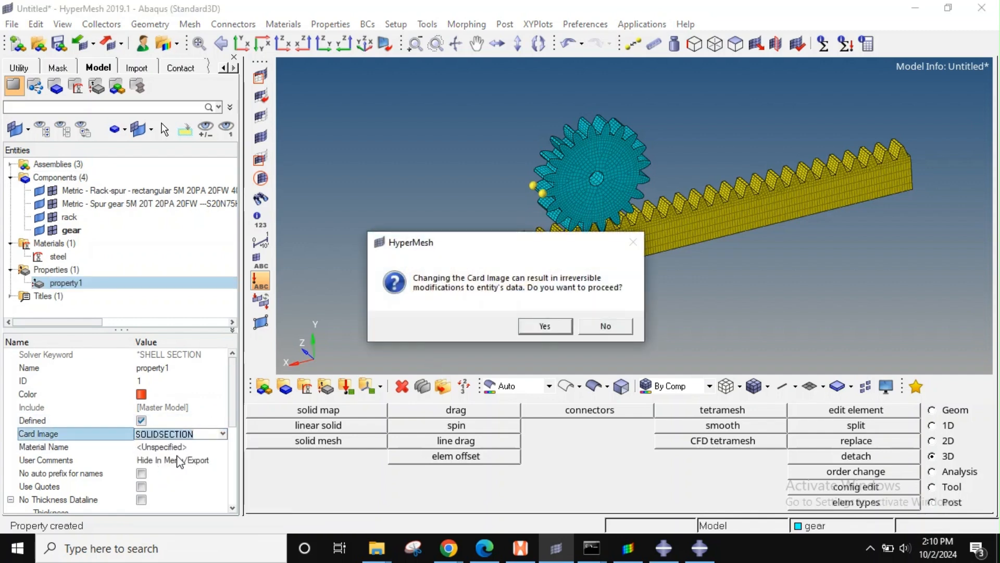
pyautogui.press('Return')
# Step: Assign the steel material to the new solid section property
pyautogui.click(160, 447)
pyautogui.click(33, 345)
pyautogui.click(188, 509)
# Step: Assign property1 to both the rack and gear components
pyautogui.click(77, 217)
pyautogui.keyDown('ctrl'); pyautogui.click(78, 229); pyautogui.keyUp('ctrl')
pyautogui.click(109, 409)
pyautogui.click(117, 408)
pyautogui.click(119, 409)
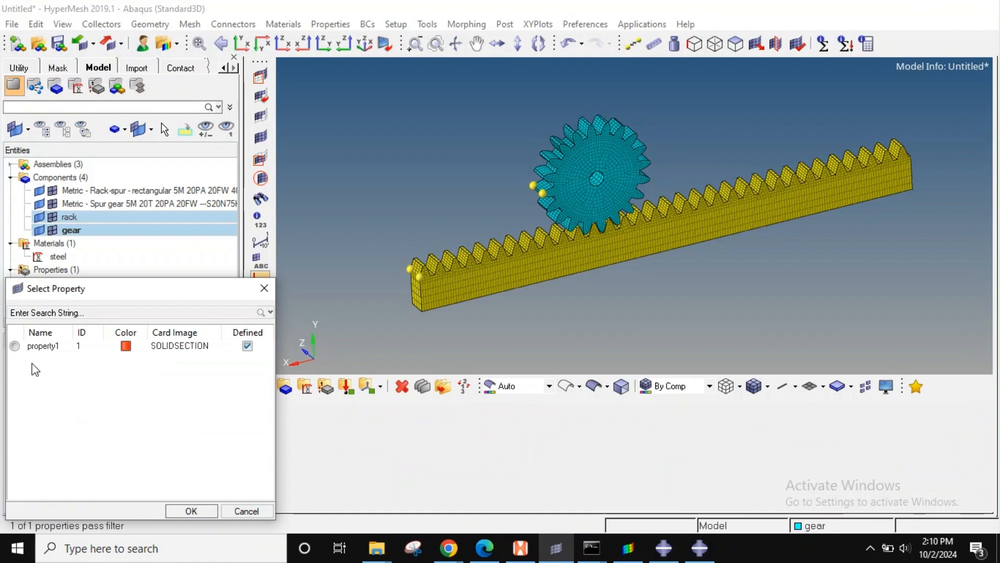
pyautogui.click(190, 510)
pyautogui.scroll(-3, 504, 231)
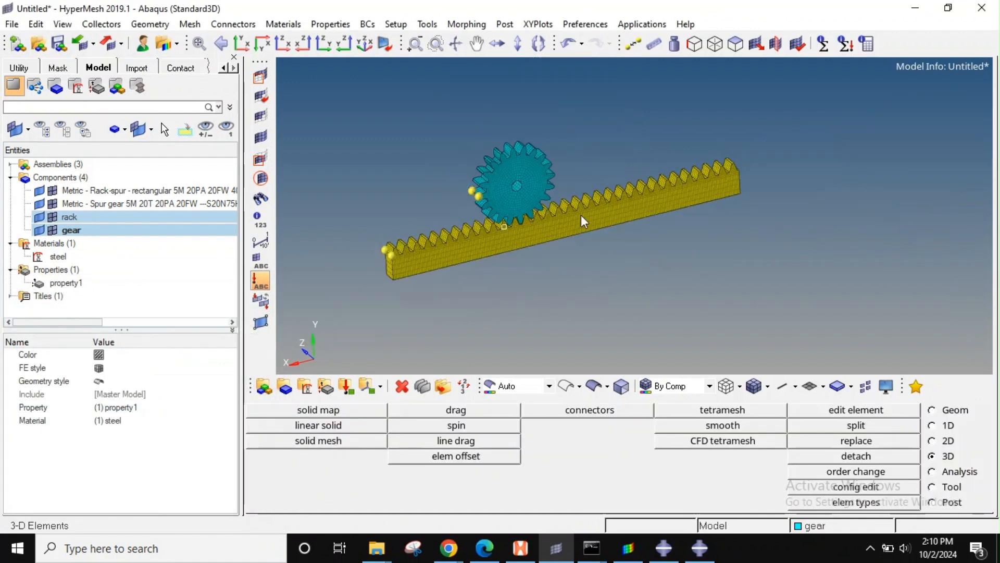
pyautogui.scroll(3, 513, 224)
pyautogui.scroll(-2, 521, 228)
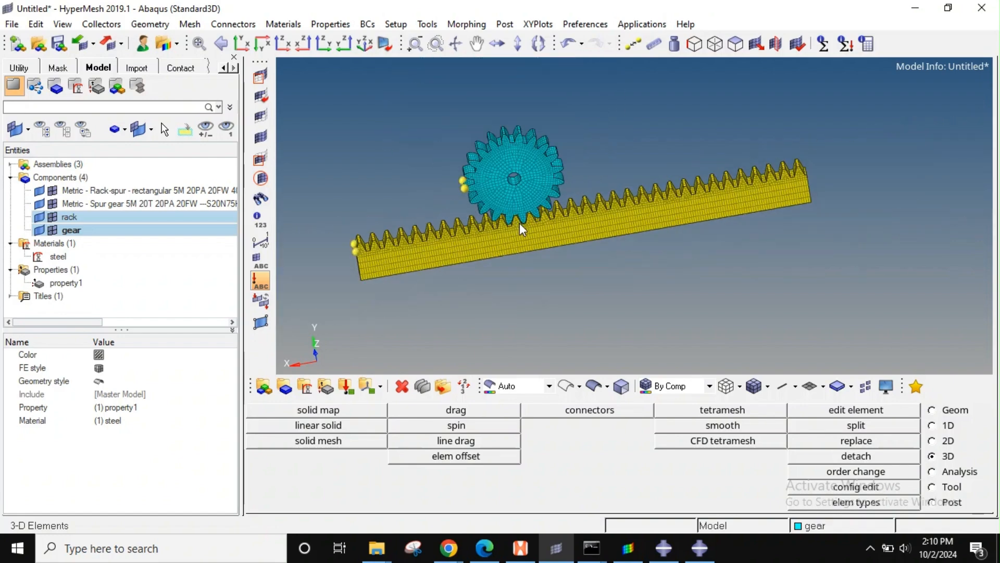
pyautogui.scroll(2, 524, 221)
pyautogui.scroll(-3, 522, 220)
pyautogui.keyDown('ctrl'); pyautogui.click(523, 220); pyautogui.keyUp('ctrl')
pyautogui.keyDown('ctrl'); pyautogui.moveTo(545, 251); pyautogui.dragTo(500, 244); pyautogui.keyUp('ctrl')
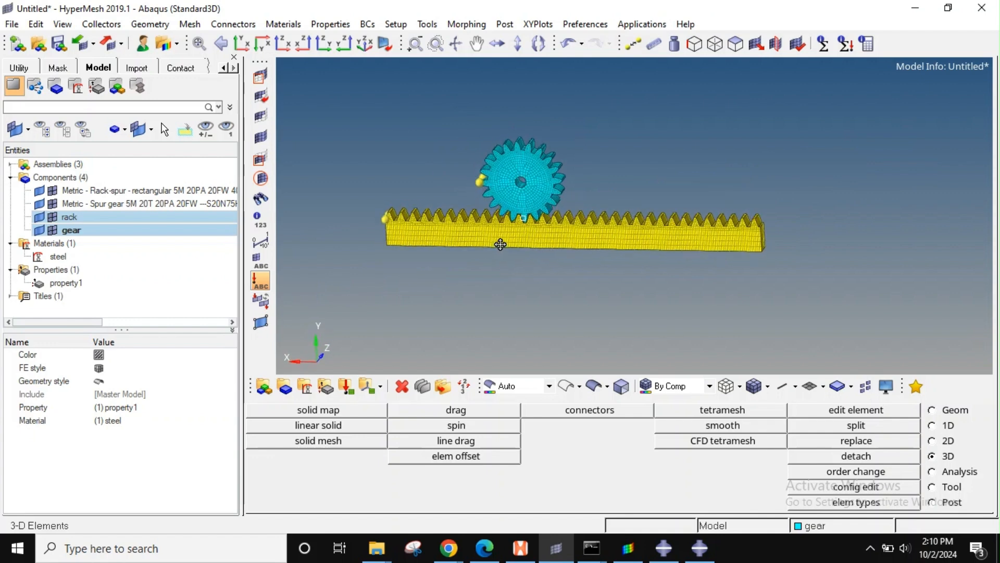
pyautogui.rightClick(67, 310)
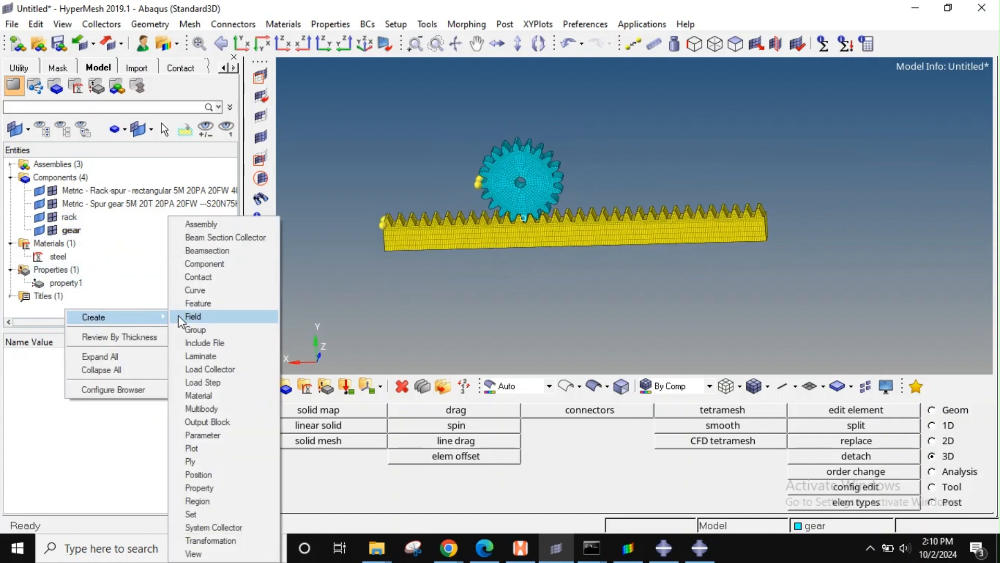
pyautogui.click(416, 124)
# Step: Clear all temporary nodes from the rack and gear model
pyautogui.keyDown('ctrl'); pyautogui.moveTo(562, 198); pyautogui.dragTo(524, 221); pyautogui.keyUp('ctrl')
pyautogui.scroll(1, 524, 221)
pyautogui.hotkey('shift', 'F2')
pyautogui.click(938, 457)
pyautogui.scroll(5, 539, 216)
pyautogui.moveTo(487, 233)
pyautogui.keyDown('ctrl'); pyautogui.mouseDown()
pyautogui.moveTo(451, 223)
pyautogui.moveTo(492, 228)
pyautogui.mouseUp(); pyautogui.keyUp('ctrl')
pyautogui.scroll(-5, 492, 227)
pyautogui.scroll(-1, 492, 213)
pyautogui.scroll(-3, 492, 212)
pyautogui.keyDown('ctrl'); pyautogui.moveTo(499, 235); pyautogui.dragTo(505, 214, button='right'); pyautogui.keyUp('ctrl')
pyautogui.scroll(2, 505, 215)
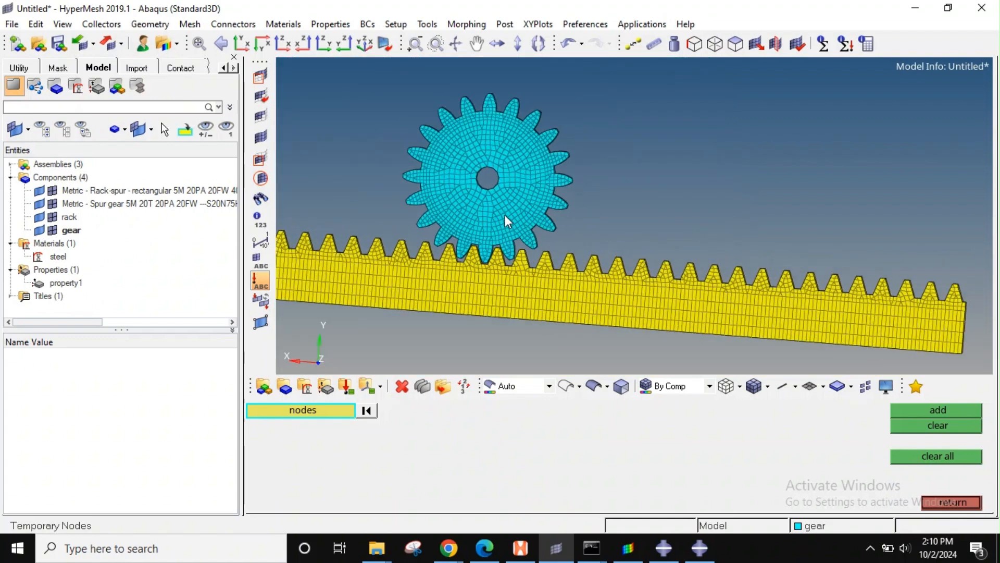
pyautogui.scroll(-2, 505, 215)
pyautogui.press('Escape')
# Step: Create a new component and name it ridig
pyautogui.click(76, 178)
pyautogui.rightClick(76, 180)
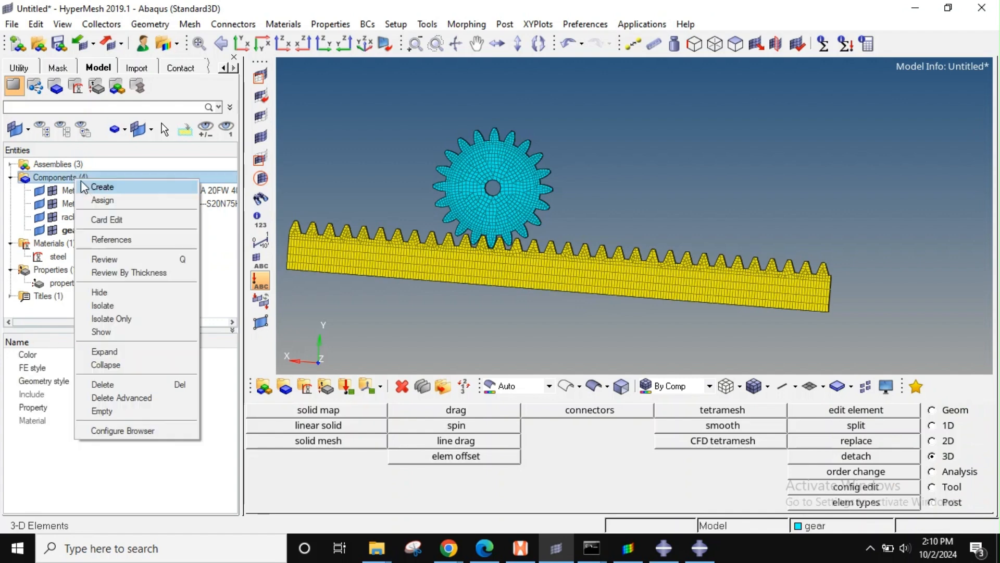
pyautogui.click(99, 187)
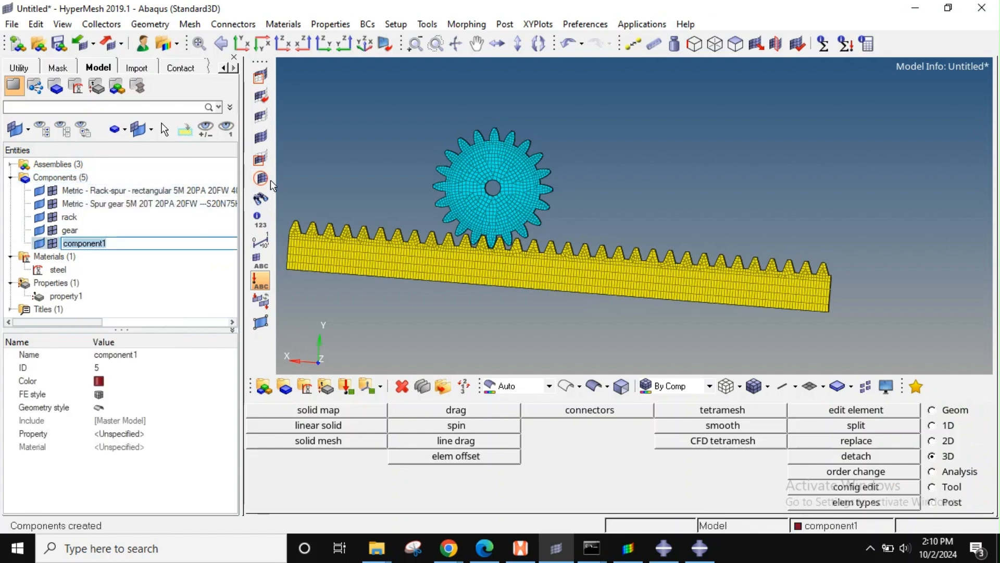
pyautogui.write('ridig')
pyautogui.press('Return')
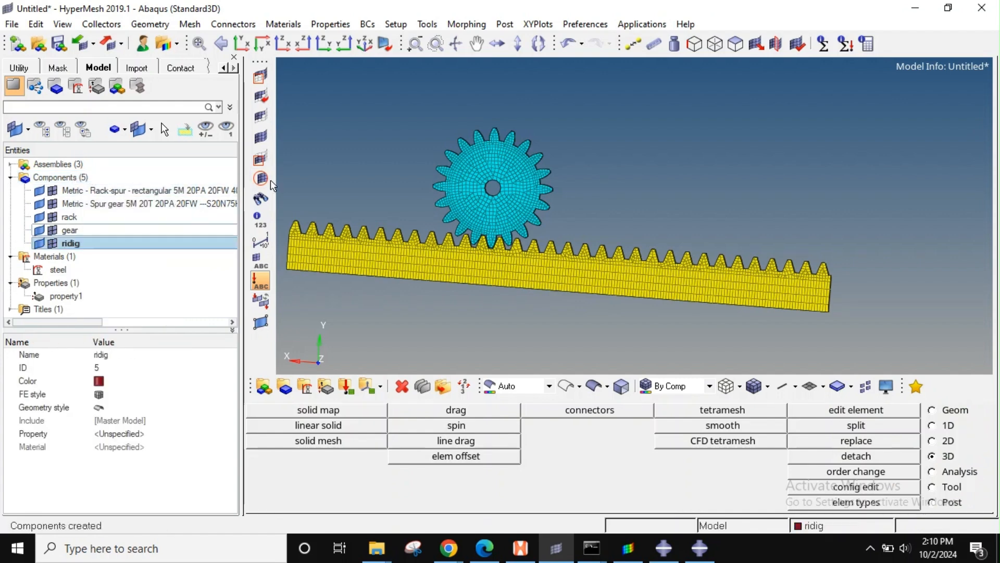
# Step: Rename the ridig component as rbe2
pyautogui.press('Return')
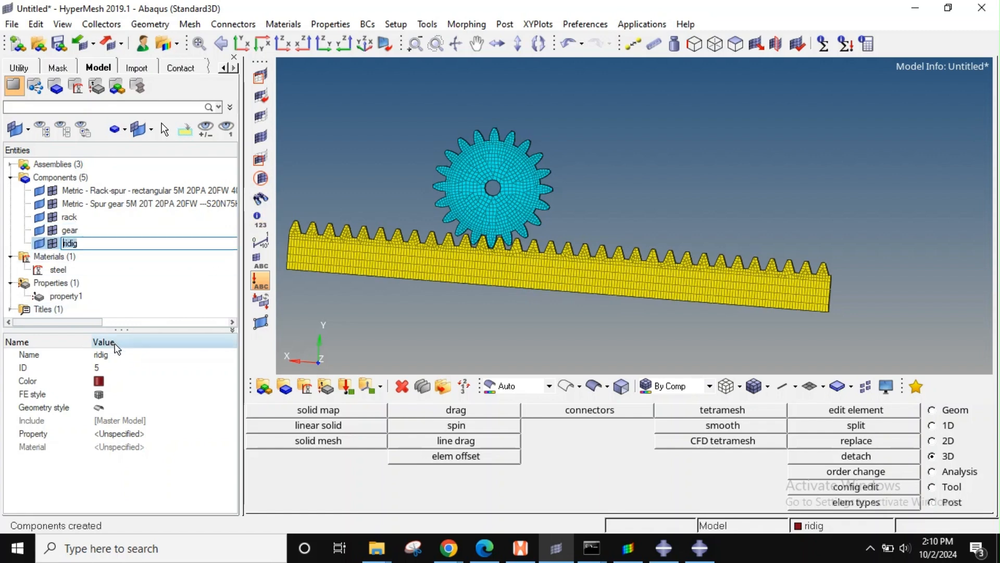
pyautogui.press('Return')
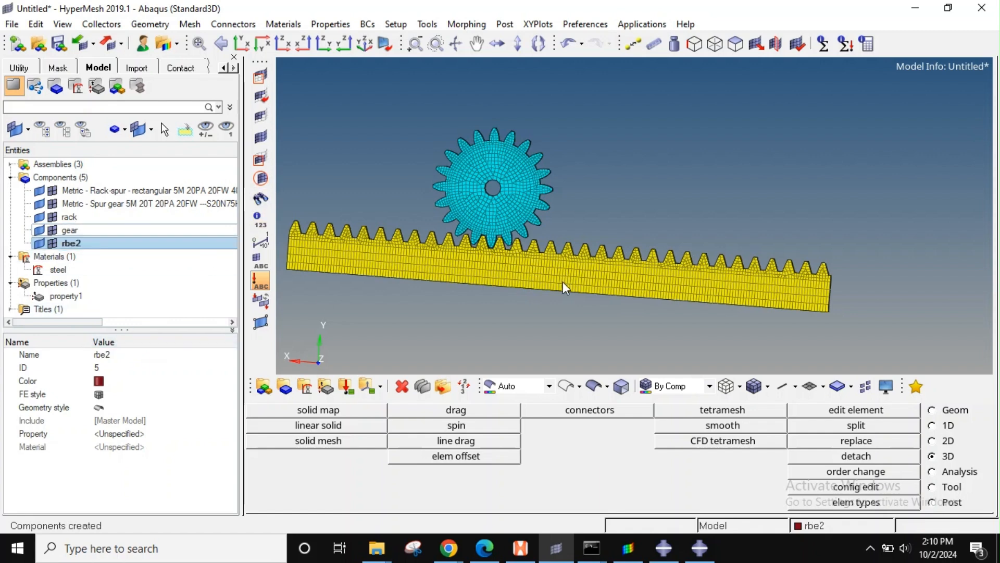
# Step: Create a KINCOUP rigid element with all six dofs, linking a calculated independent node to the gear bore's inner faces
pyautogui.click(947, 429)
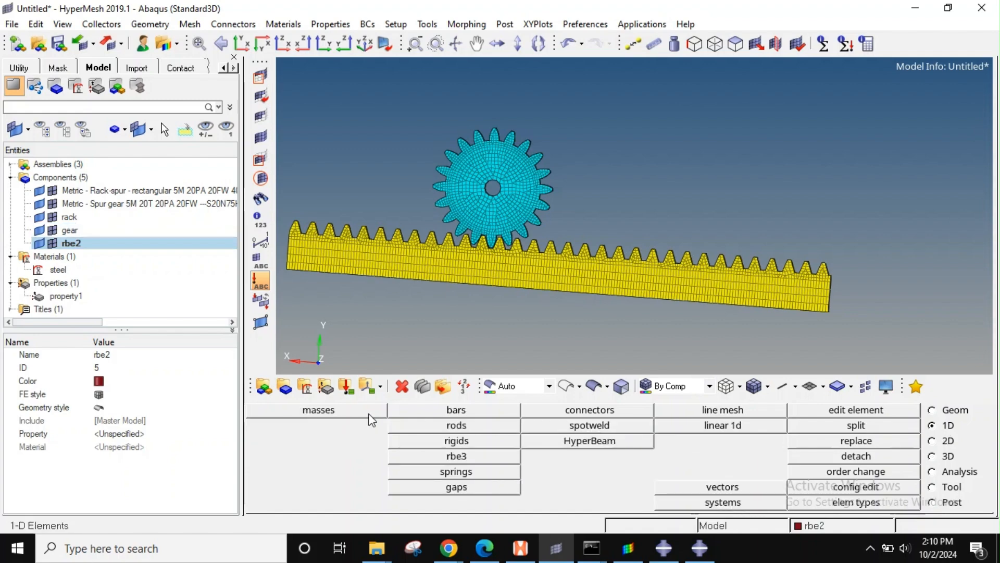
pyautogui.click(448, 440)
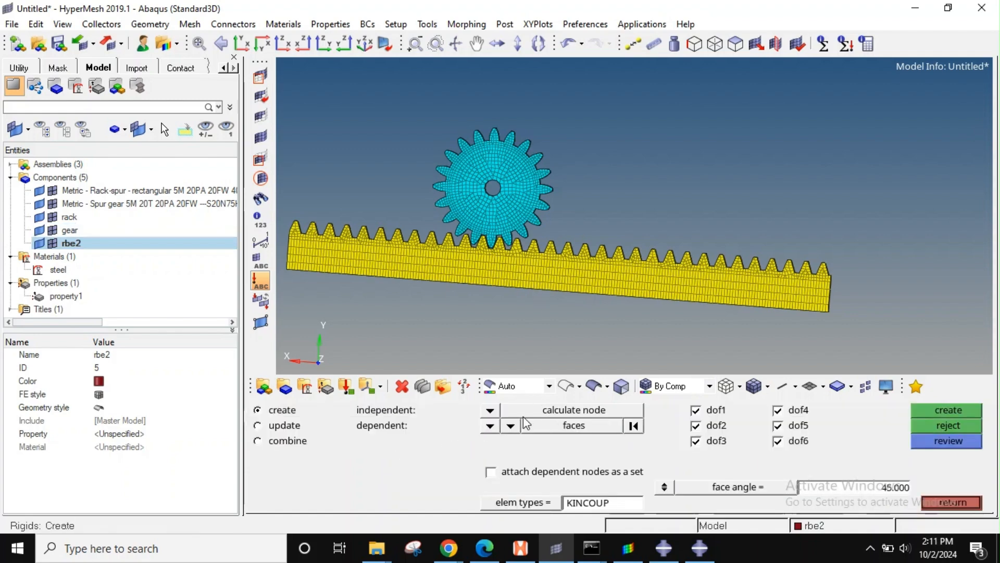
pyautogui.scroll(6, 509, 198)
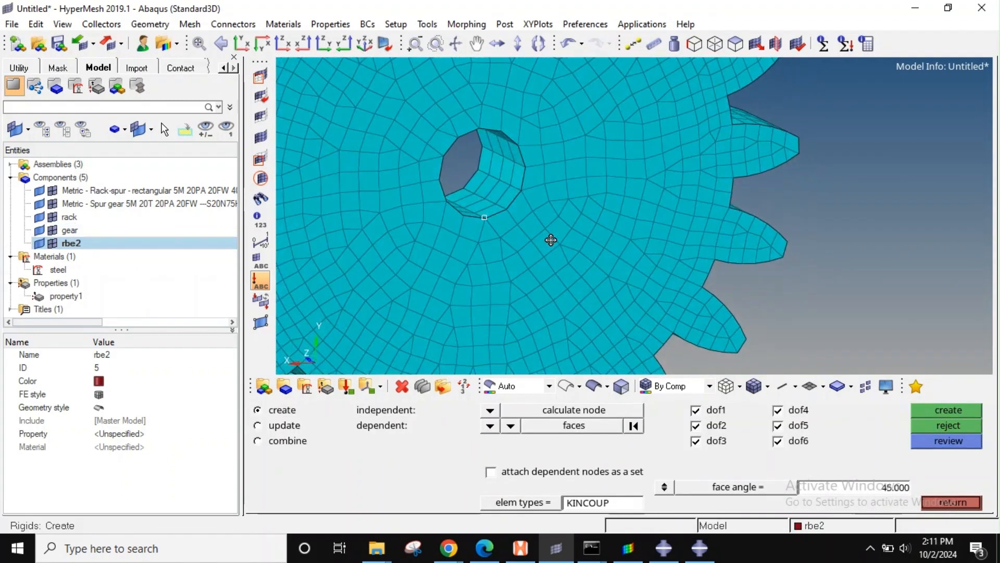
pyautogui.click(510, 425)
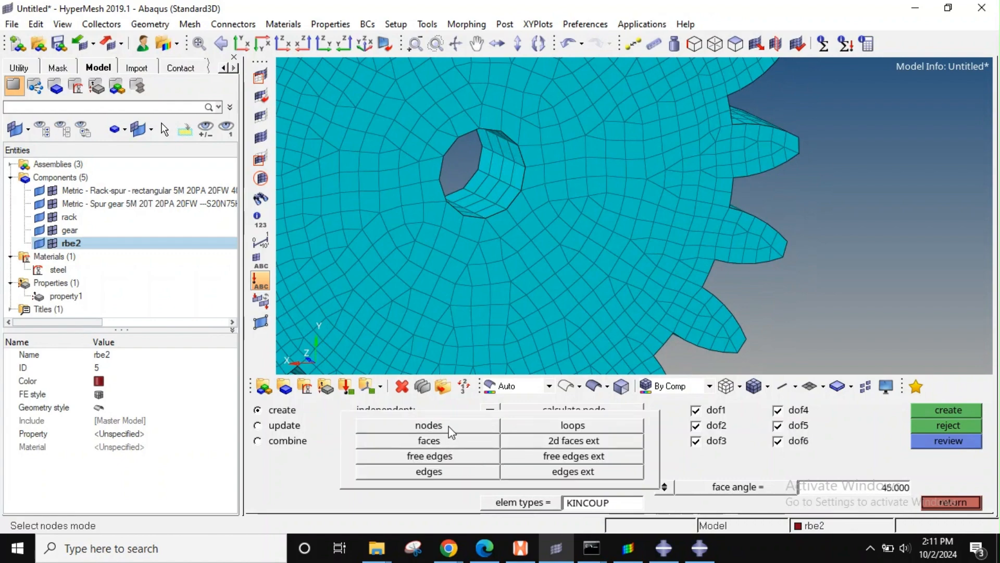
pyautogui.click(429, 440)
pyautogui.click(509, 211)
pyautogui.middleClick(510, 212)
pyautogui.scroll(-5, 510, 213)
pyautogui.keyDown('ctrl'); pyautogui.moveTo(521, 223); pyautogui.dragTo(494, 212); pyautogui.keyUp('ctrl')
pyautogui.scroll(5, 494, 197)
pyautogui.scroll(2, 542, 171)
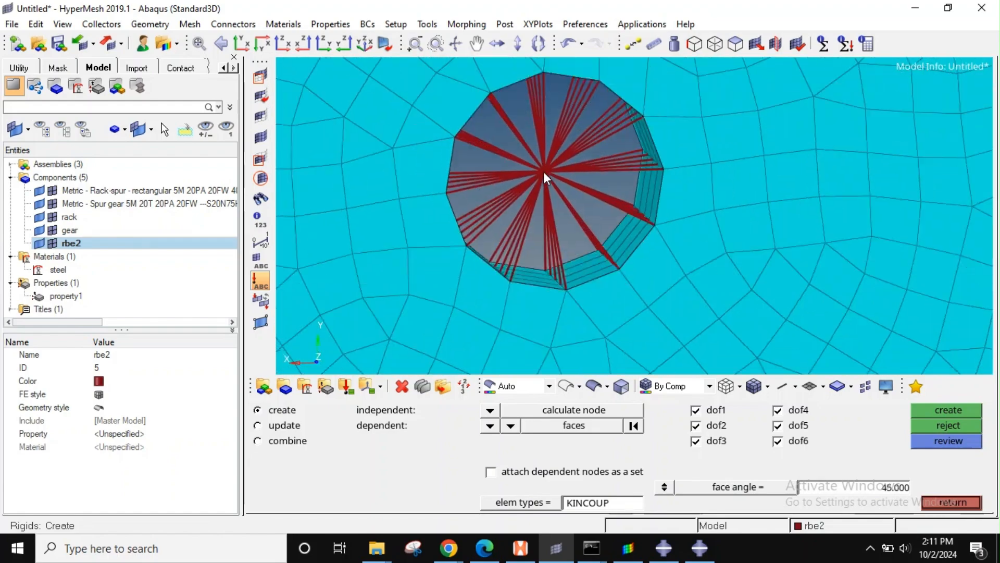
pyautogui.scroll(-8, 543, 171)
pyautogui.scroll(1, 568, 173)
pyautogui.press('Escape')
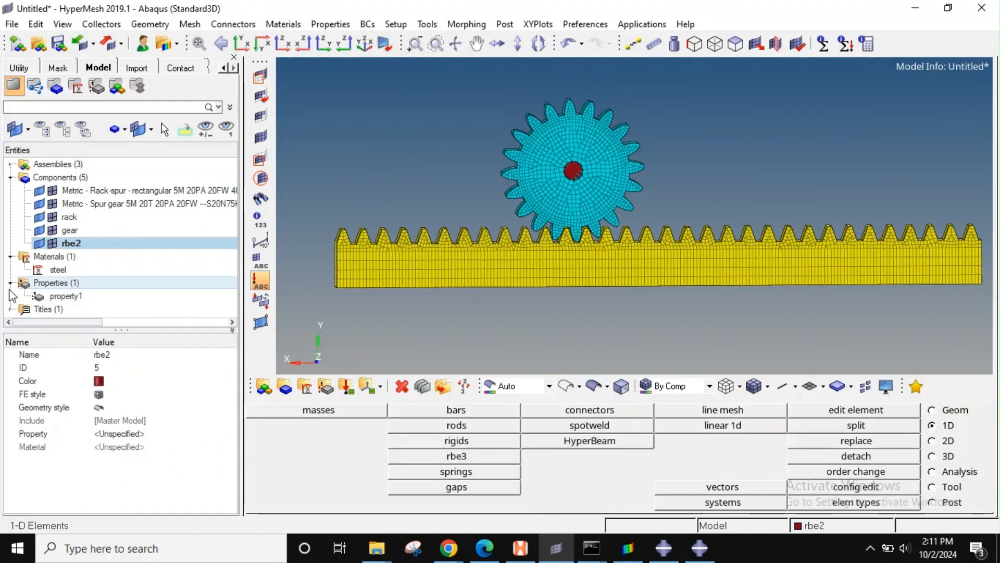
# Step: Create a new set and name it load_node
pyautogui.click(9, 177)
pyautogui.rightClick(51, 271)
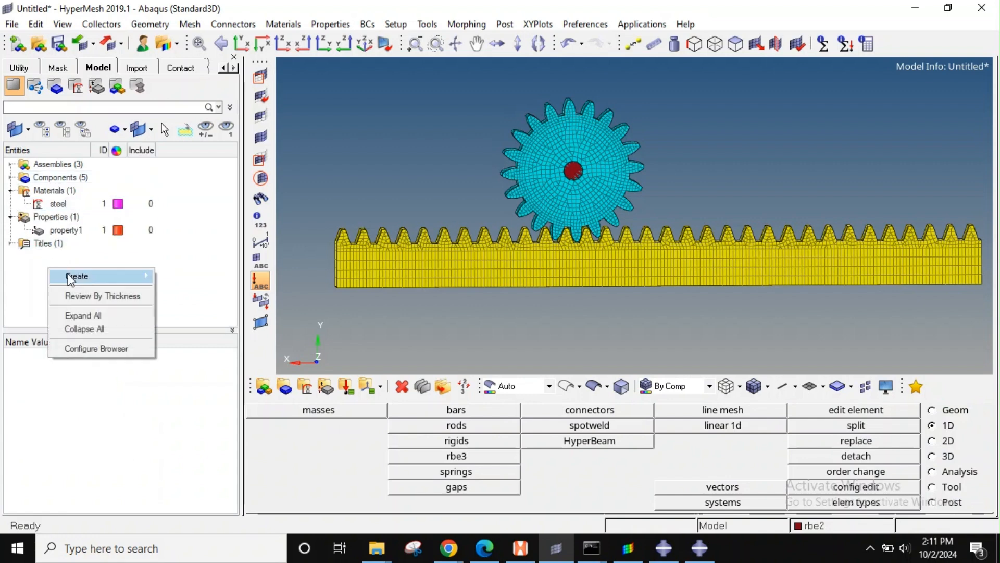
pyautogui.moveTo(132, 275)
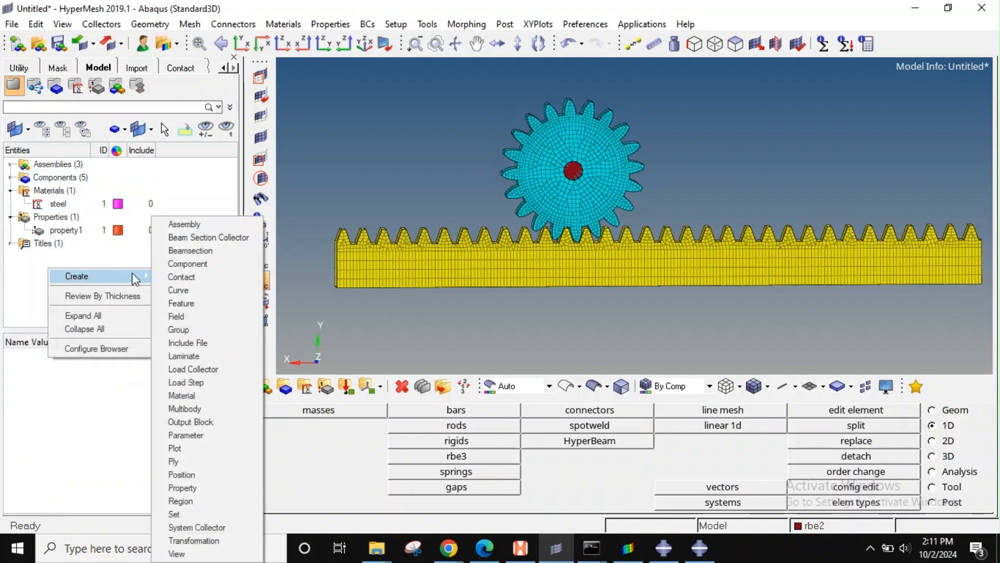
pyautogui.click(182, 514)
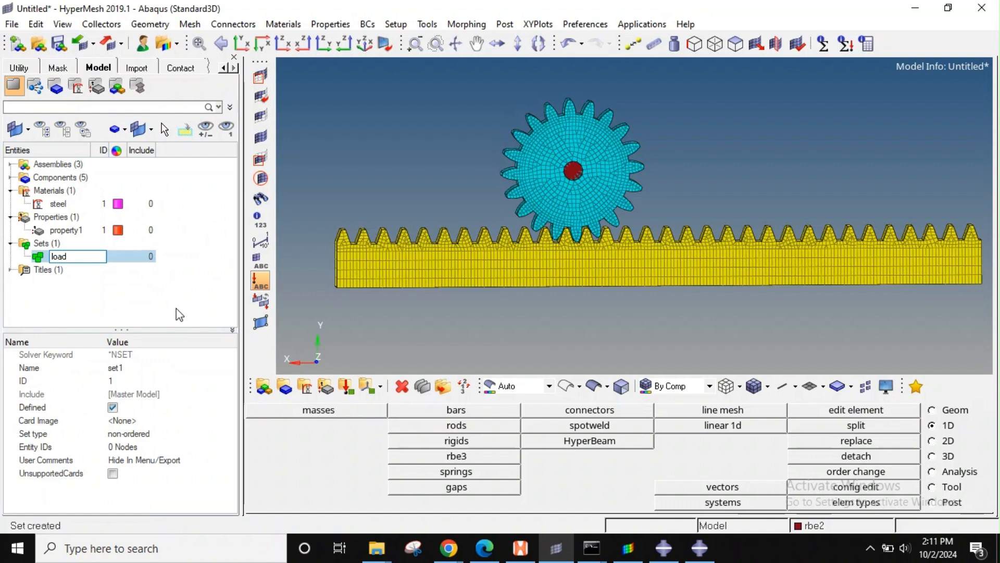
pyautogui.press('Return')
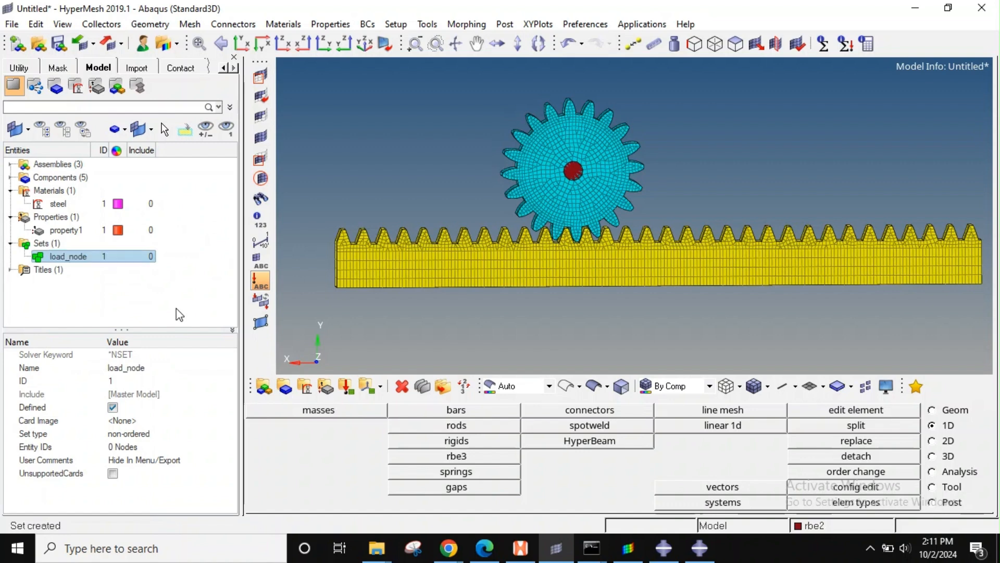
# Step: Assign the rigid element's centre node in the gear bore to the load_node set
pyautogui.click(125, 447)
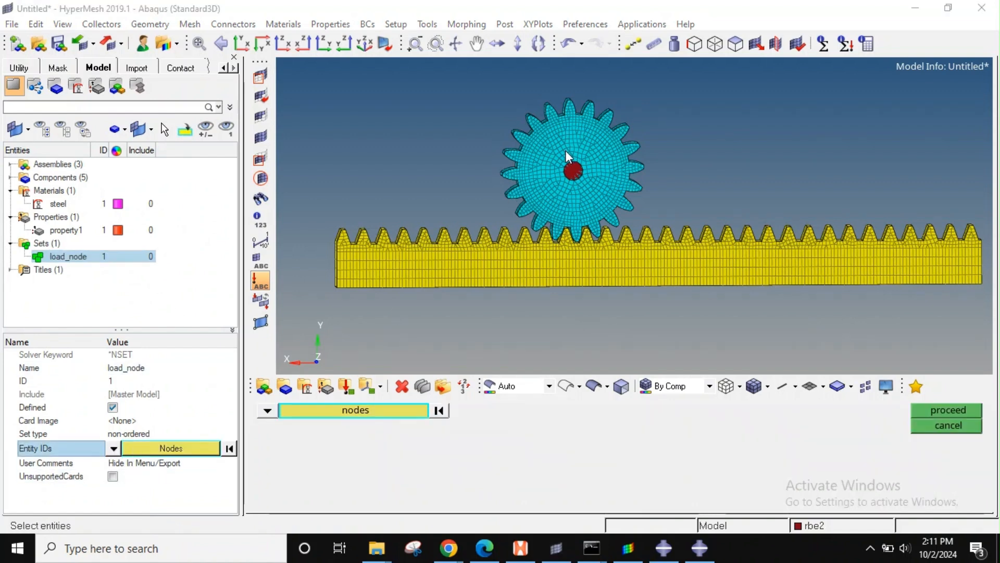
pyautogui.scroll(6, 571, 185)
pyautogui.click(518, 179)
pyautogui.middleClick(545, 192)
pyautogui.scroll(-6, 544, 219)
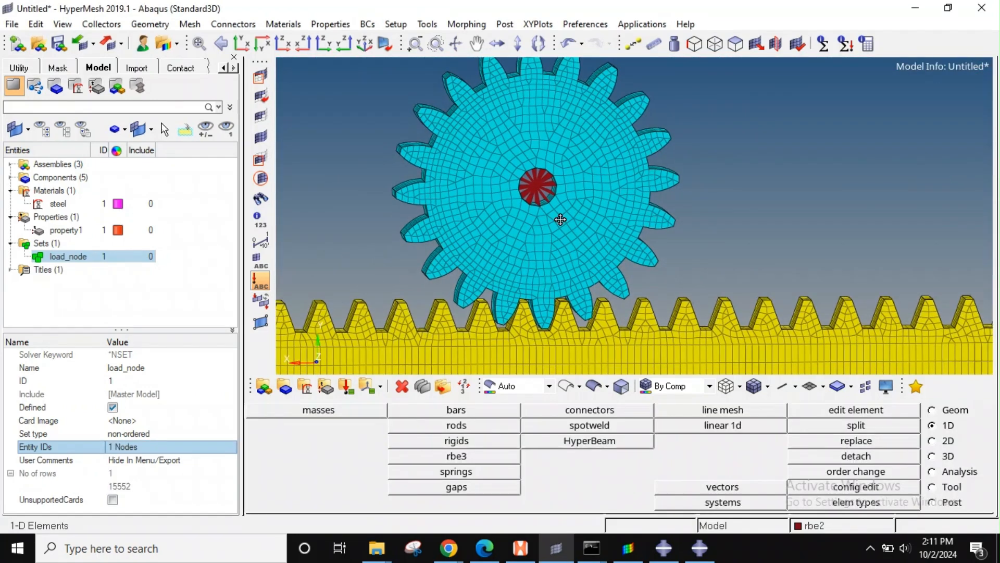
pyautogui.scroll(-5, 561, 219)
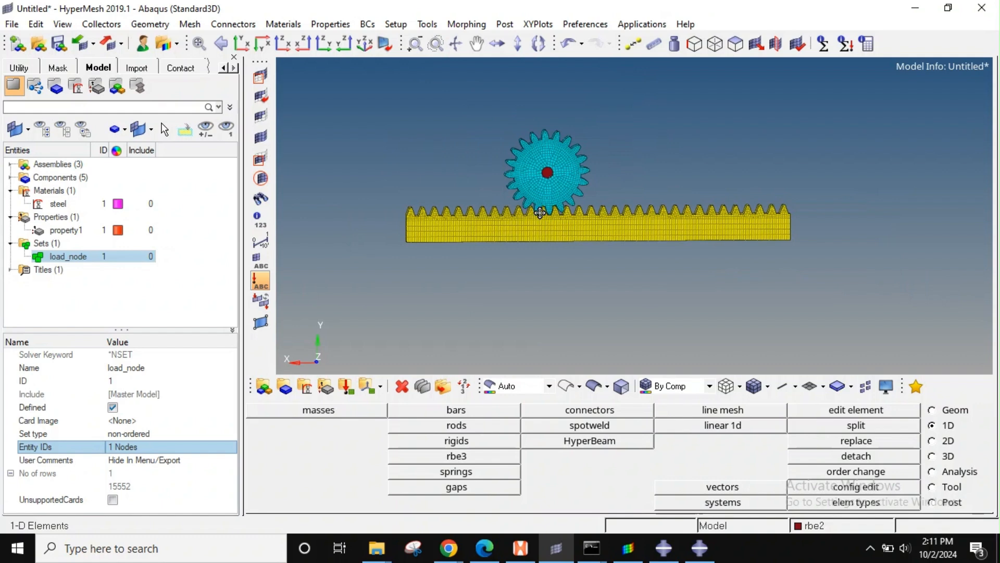
pyautogui.keyDown('ctrl'); pyautogui.moveTo(541, 210); pyautogui.dragTo(554, 222); pyautogui.keyUp('ctrl')
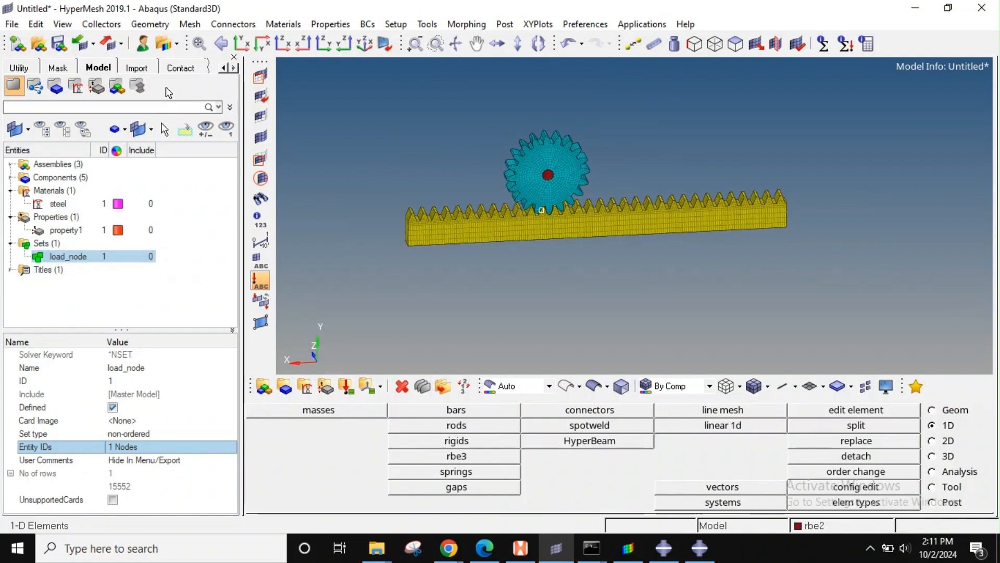
# Step: Create a SURFACE_ELEMENT contact surface in the Contact browser, keeping the default name contactsurf_1
pyautogui.click(185, 68)
pyautogui.moveTo(125, 322); pyautogui.dragTo(123, 423)
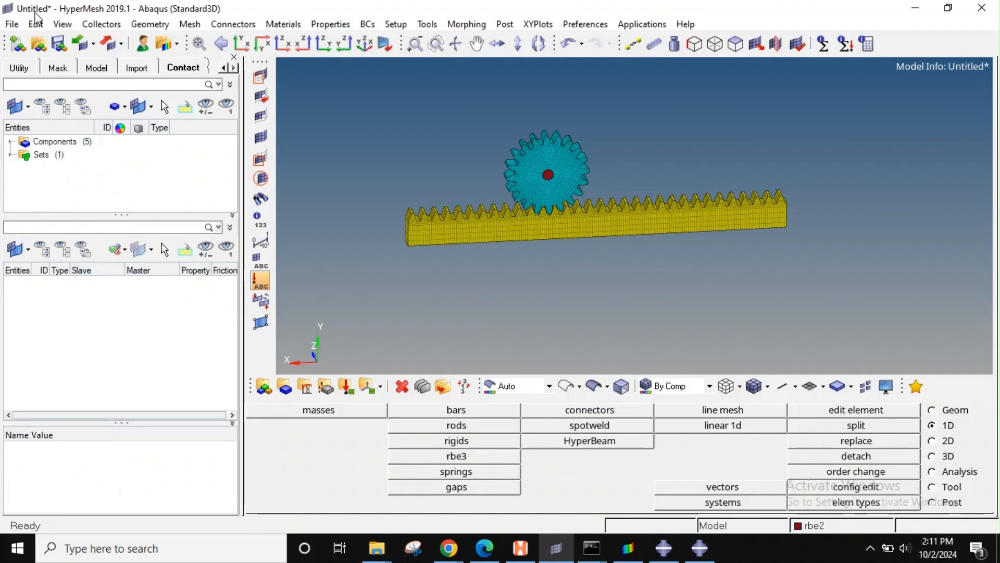
pyautogui.click(62, 24)
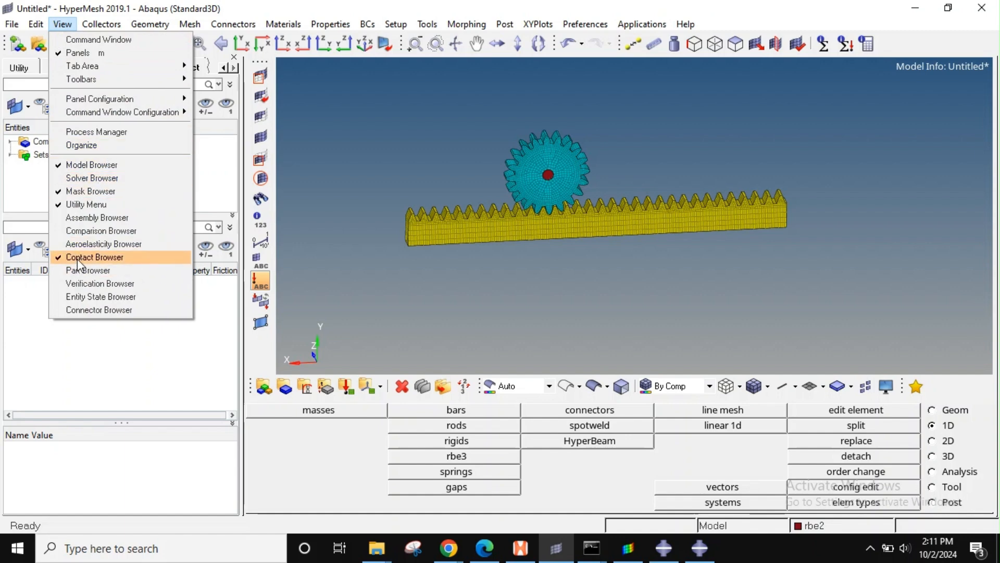
pyautogui.click(311, 140)
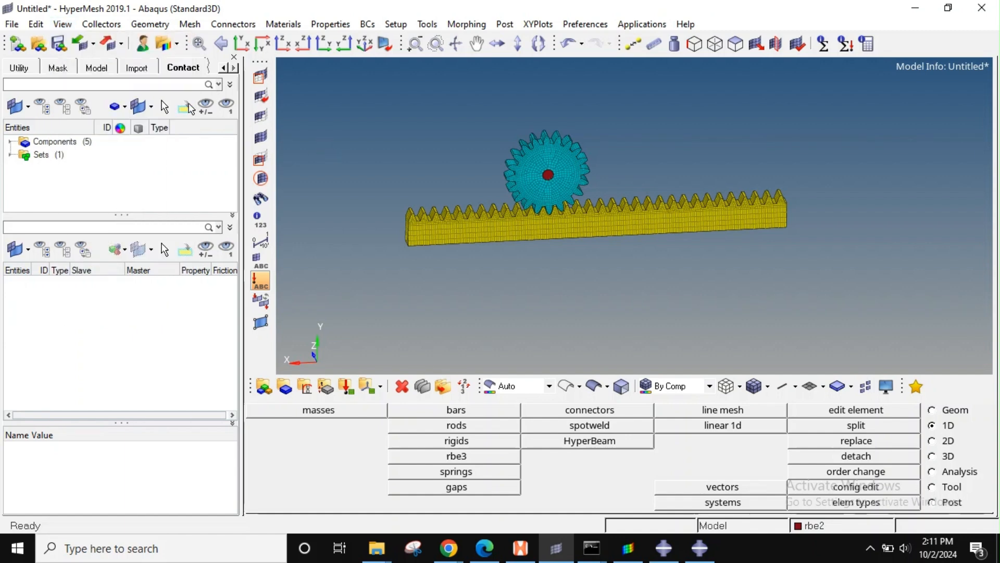
pyautogui.rightClick(74, 190)
pyautogui.moveTo(110, 196)
pyautogui.moveTo(172, 198)
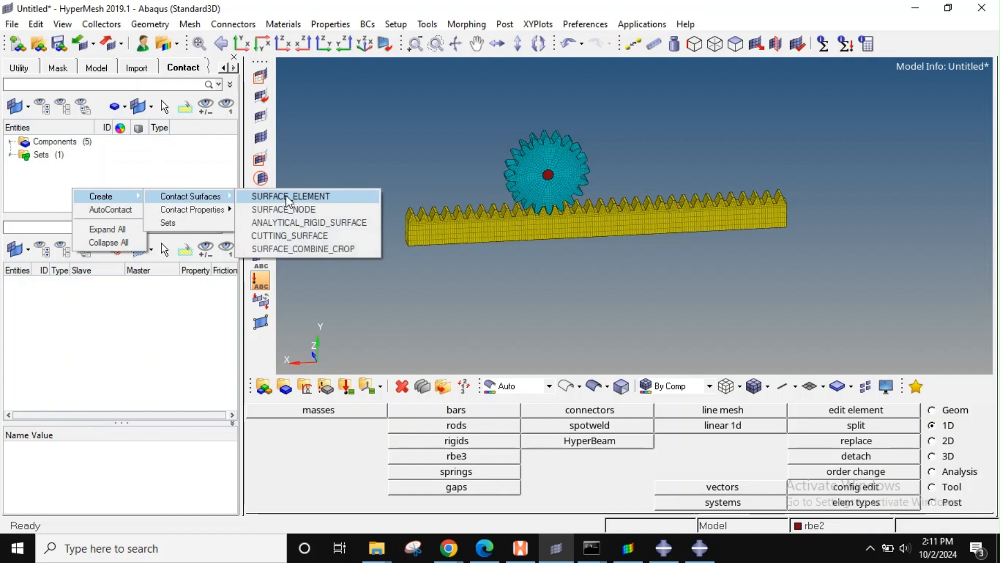
pyautogui.click(289, 197)
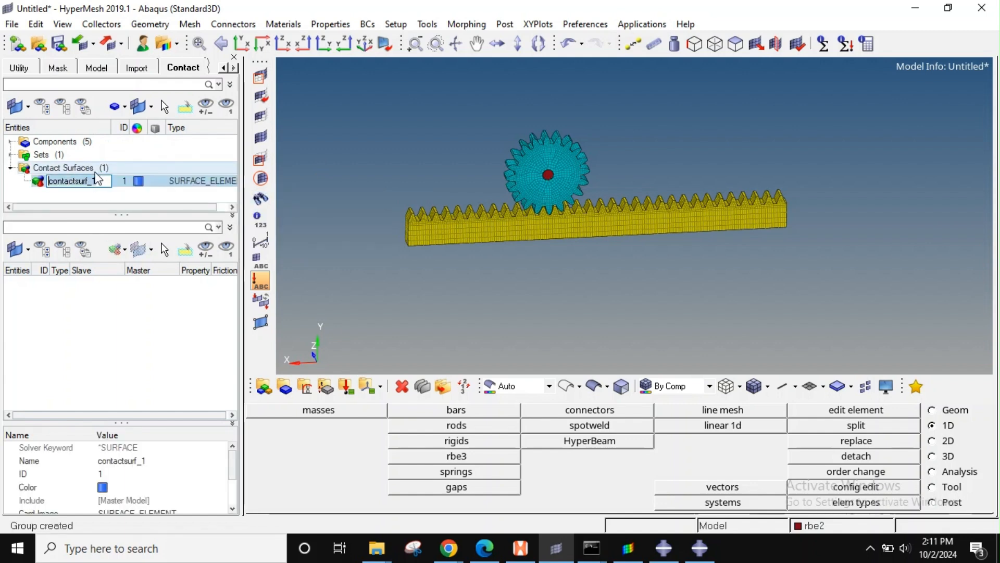
pyautogui.click(404, 185)
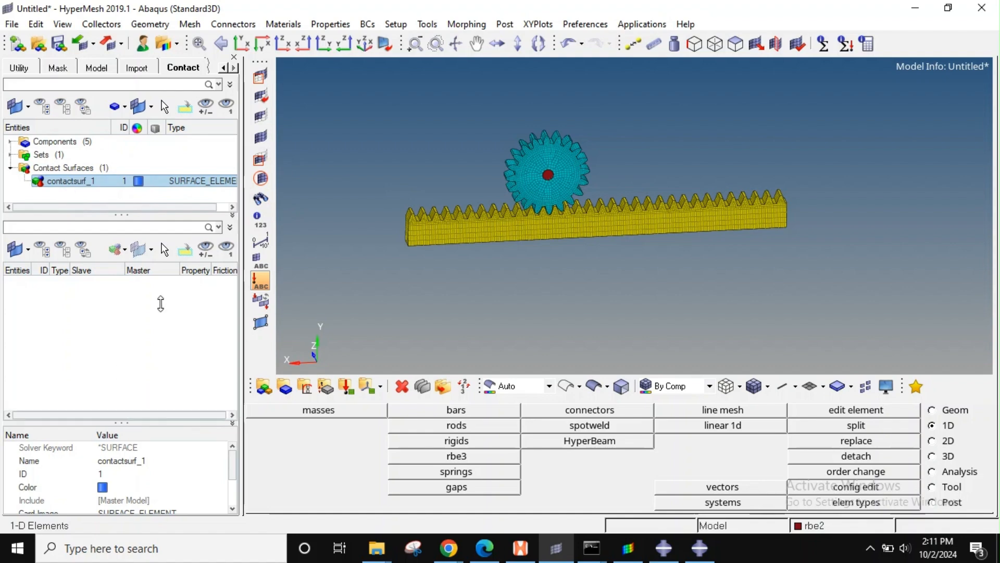
# Step: Add the gear's outer tooth faces to contactsurf_1 as solid faces, using the 85 degree face angle
pyautogui.moveTo(161, 304); pyautogui.dragTo(161, 306)
pyautogui.click(129, 411)
pyautogui.click(128, 412)
pyautogui.keyDown('ctrl'); pyautogui.moveTo(469, 217); pyautogui.dragTo(450, 261, button='right'); pyautogui.keyUp('ctrl')
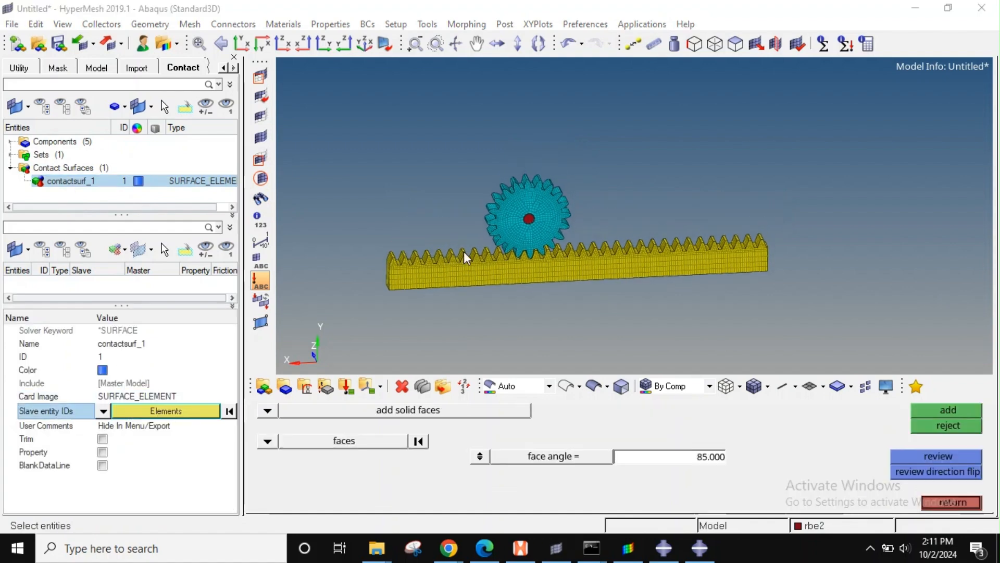
pyautogui.scroll(5, 501, 227)
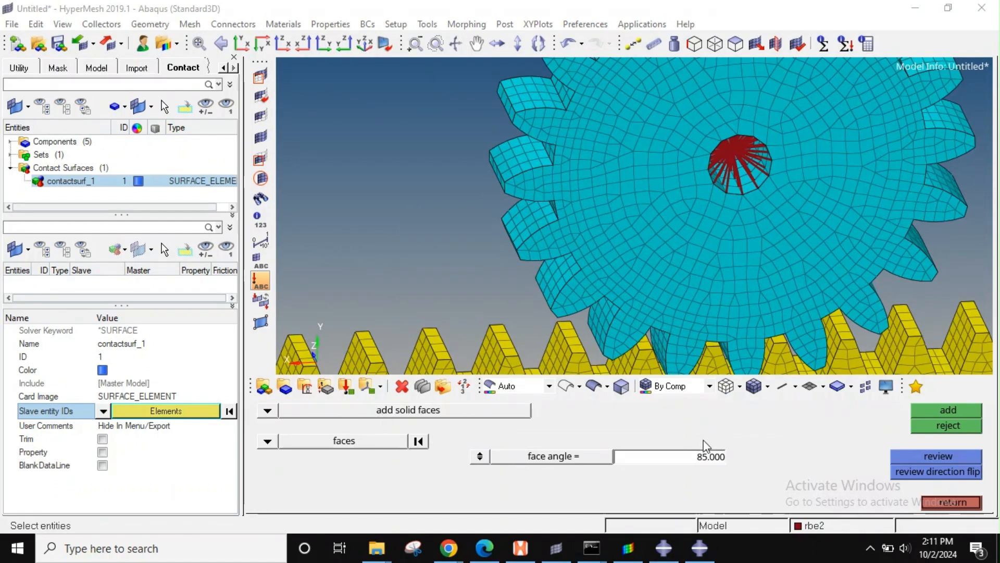
pyautogui.click(529, 214)
pyautogui.scroll(-3, 529, 213)
pyautogui.keyDown('ctrl'); pyautogui.moveTo(609, 241); pyautogui.dragTo(536, 214); pyautogui.keyUp('ctrl')
pyautogui.middleClick(572, 264)
pyautogui.keyDown('ctrl'); pyautogui.moveTo(578, 268); pyautogui.dragTo(671, 193, button='right'); pyautogui.keyUp('ctrl')
pyautogui.scroll(-3, 516, 271)
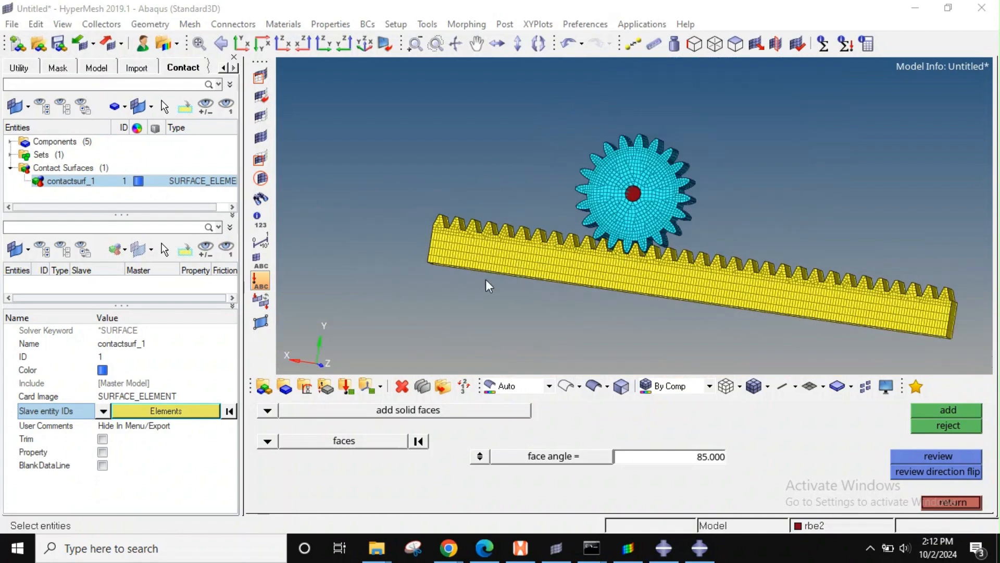
pyautogui.keyDown('ctrl'); pyautogui.moveTo(468, 269); pyautogui.dragTo(522, 295); pyautogui.keyUp('ctrl')
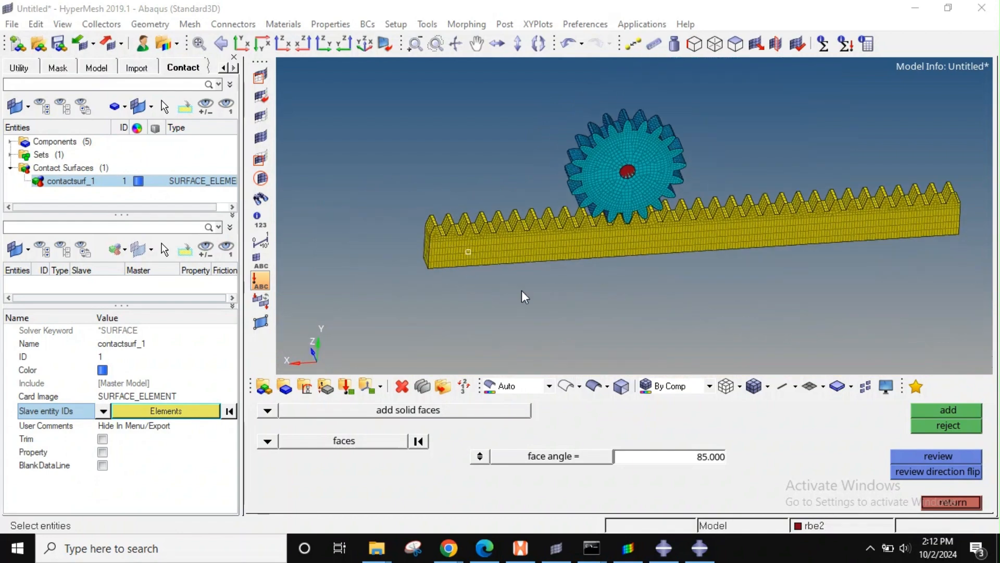
pyautogui.click(929, 502)
# Step: Create a second SURFACE_ELEMENT contact surface and name it rack_Surf
pyautogui.rightClick(76, 167)
pyautogui.click(100, 177)
pyautogui.write('pinion_Sur')
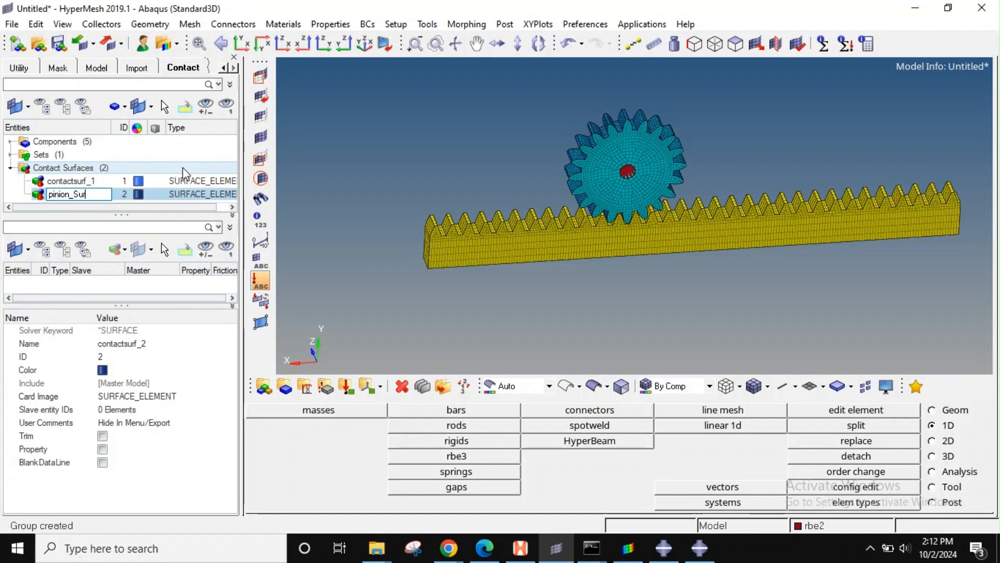
pyautogui.write('ack_Surf')
pyautogui.press('Return')
# Step: Select the rack's toothed faces as solid faces for rack_Surf, using the 85 degree face angle
pyautogui.click(131, 411)
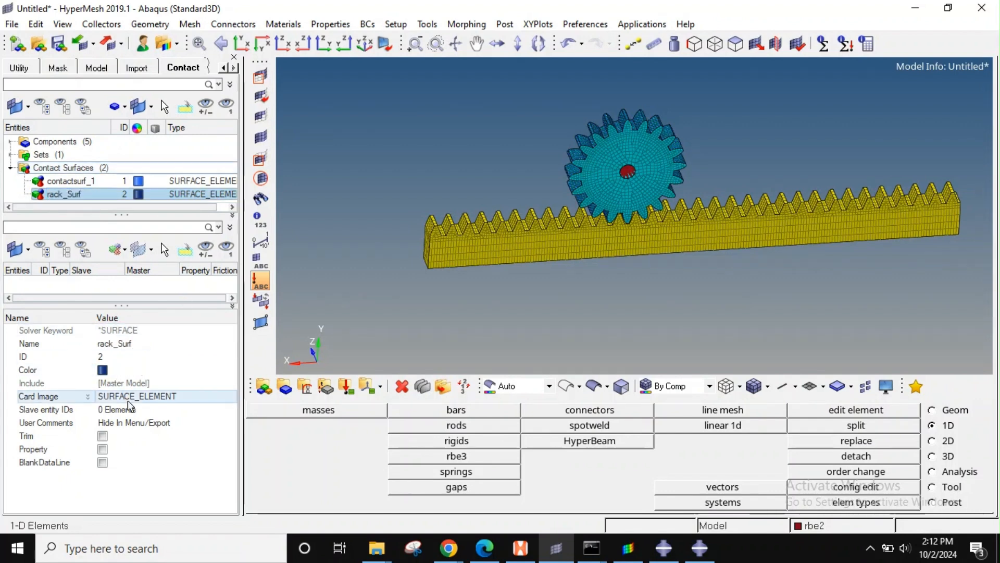
pyautogui.scroll(5, 482, 260)
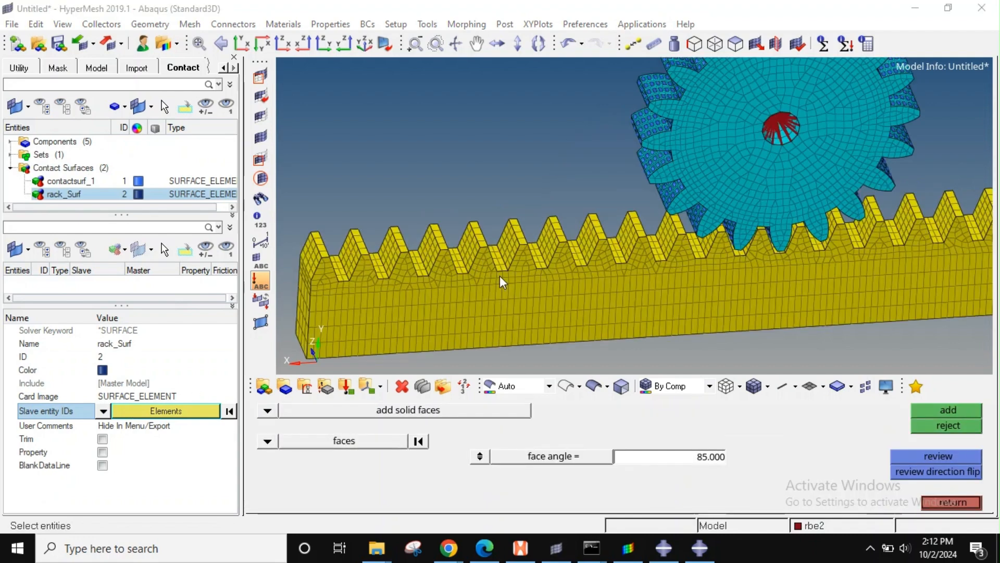
pyautogui.click(487, 244)
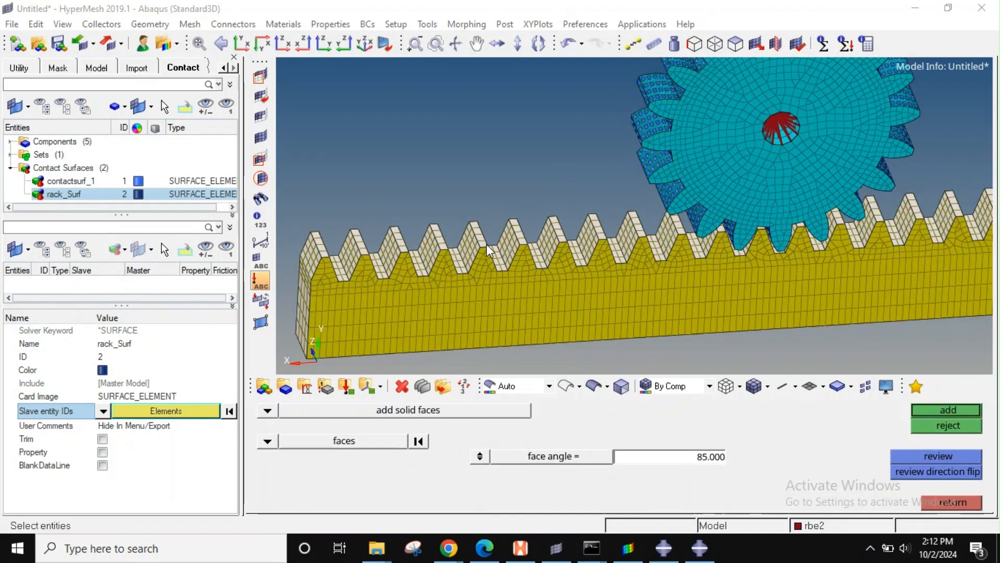
pyautogui.scroll(-3, 458, 296)
# Step: Set the face angle to 10 and deselect the rack's vertical end face from the rack_Surf selection
pyautogui.doubleClick(696, 459)
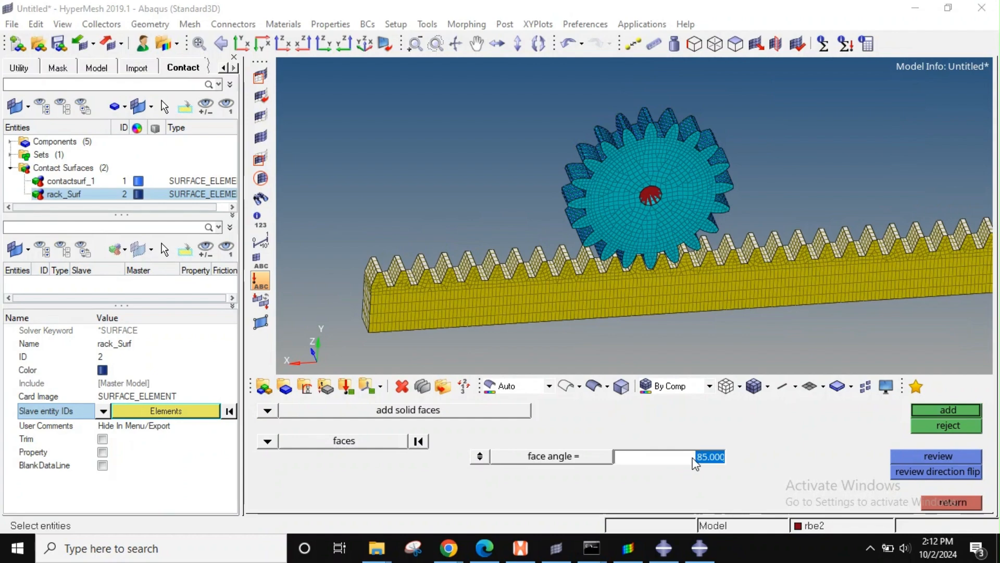
pyautogui.write('10')
pyautogui.press('Return')
pyautogui.scroll(5, 493, 354)
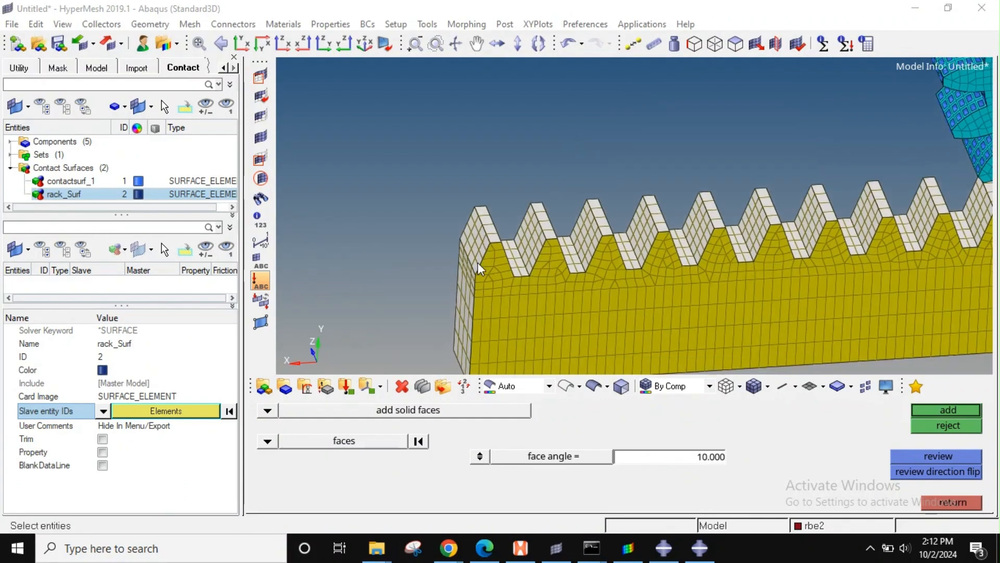
pyautogui.rightClick(468, 277)
# Step: Deselect the ledge and outermost tooth faces at the rack's opposite end from the rack_Surf selection
pyautogui.keyDown('ctrl'); pyautogui.scroll(-5, 503, 275); pyautogui.keyUp('ctrl')
pyautogui.keyDown('ctrl'); pyautogui.moveTo(893, 216); pyautogui.dragTo(676, 265, button='right'); pyautogui.keyUp('ctrl')
pyautogui.keyDown('ctrl'); pyautogui.moveTo(676, 265); pyautogui.dragTo(700, 290); pyautogui.keyUp('ctrl')
pyautogui.scroll(5, 732, 258)
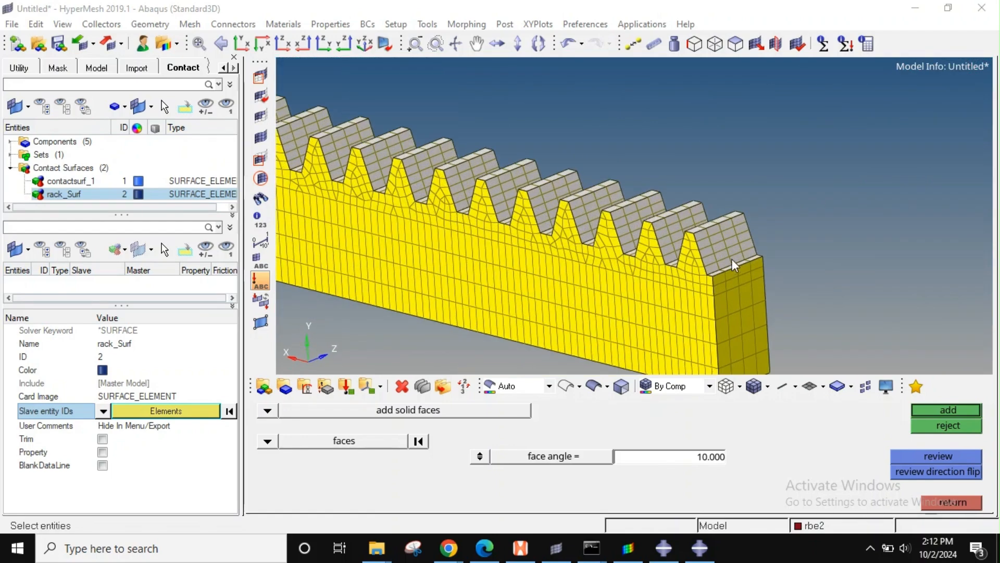
pyautogui.scroll(-3, 736, 264)
pyautogui.scroll(5, 738, 277)
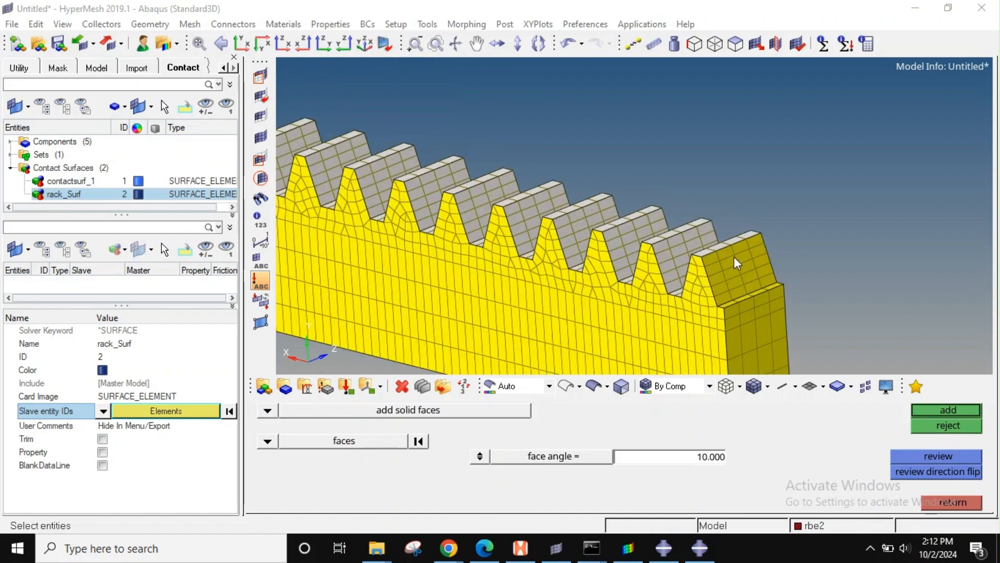
pyautogui.rightClick(709, 243)
pyautogui.keyDown('ctrl'); pyautogui.scroll(-5, 705, 262); pyautogui.keyUp('ctrl')
pyautogui.keyDown('ctrl'); pyautogui.moveTo(670, 265); pyautogui.dragTo(738, 267); pyautogui.keyUp('ctrl')
pyautogui.keyDown('ctrl'); pyautogui.moveTo(647, 261); pyautogui.dragTo(644, 257, button='right'); pyautogui.keyUp('ctrl')
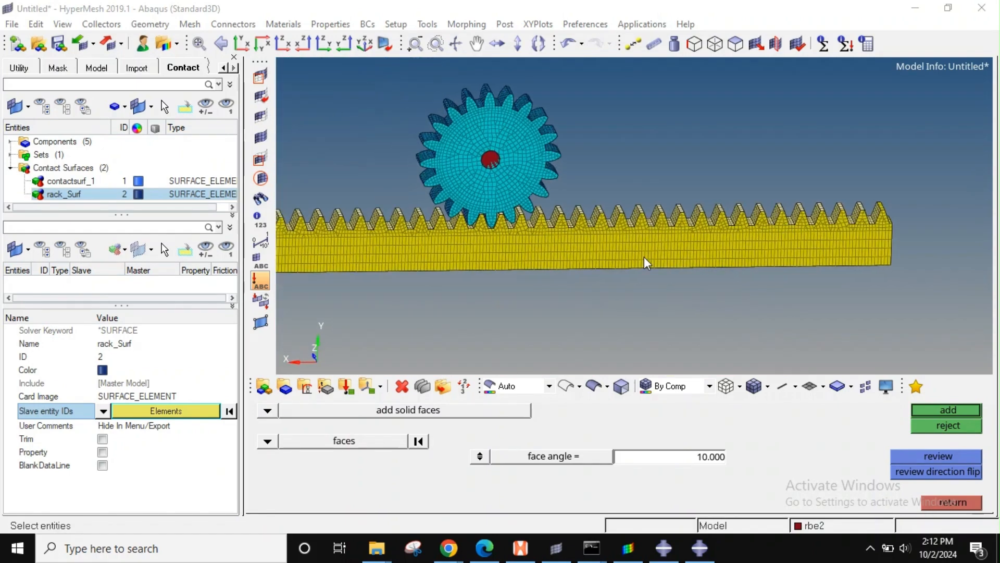
# Step: Add the selected rack tooth faces to rack_Surf, check both ends of the rack and finish the face selection
pyautogui.moveTo(610, 224)
pyautogui.keyDown('ctrl'); pyautogui.mouseDown()
pyautogui.moveTo(583, 203)
pyautogui.moveTo(583, 215)
pyautogui.mouseUp(); pyautogui.keyUp('ctrl')
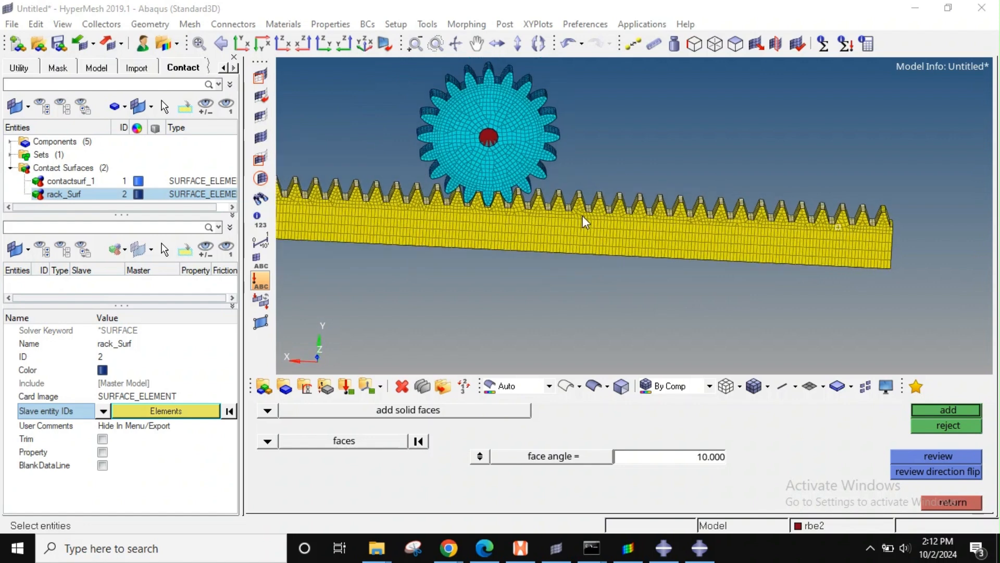
pyautogui.keyDown('ctrl'); pyautogui.scroll(-3, 845, 209); pyautogui.keyUp('ctrl')
pyautogui.keyDown('ctrl'); pyautogui.moveTo(673, 244); pyautogui.dragTo(676, 275, button='right'); pyautogui.keyUp('ctrl')
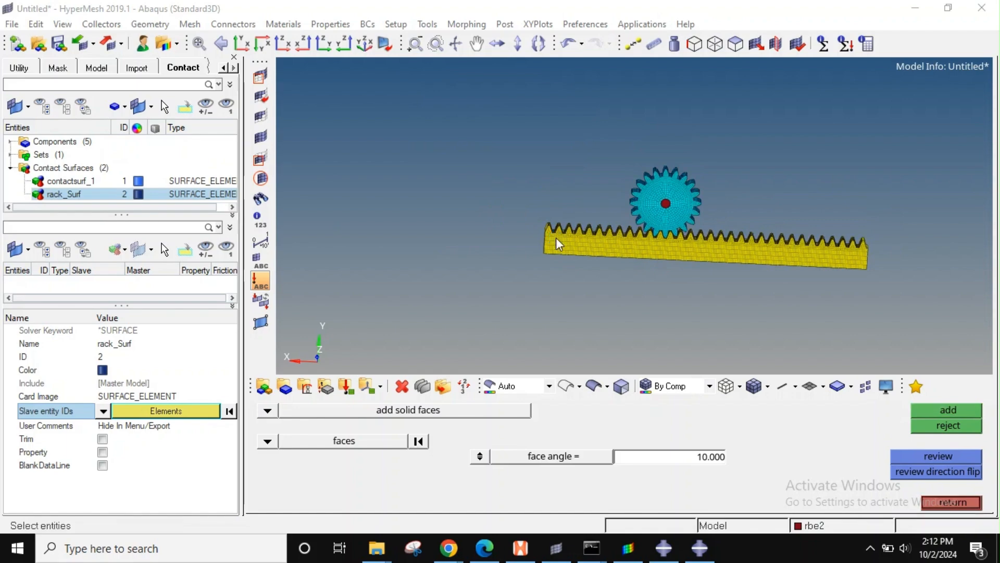
pyautogui.scroll(7, 556, 230)
pyautogui.keyDown('ctrl'); pyautogui.moveTo(524, 224); pyautogui.dragTo(521, 248); pyautogui.keyUp('ctrl')
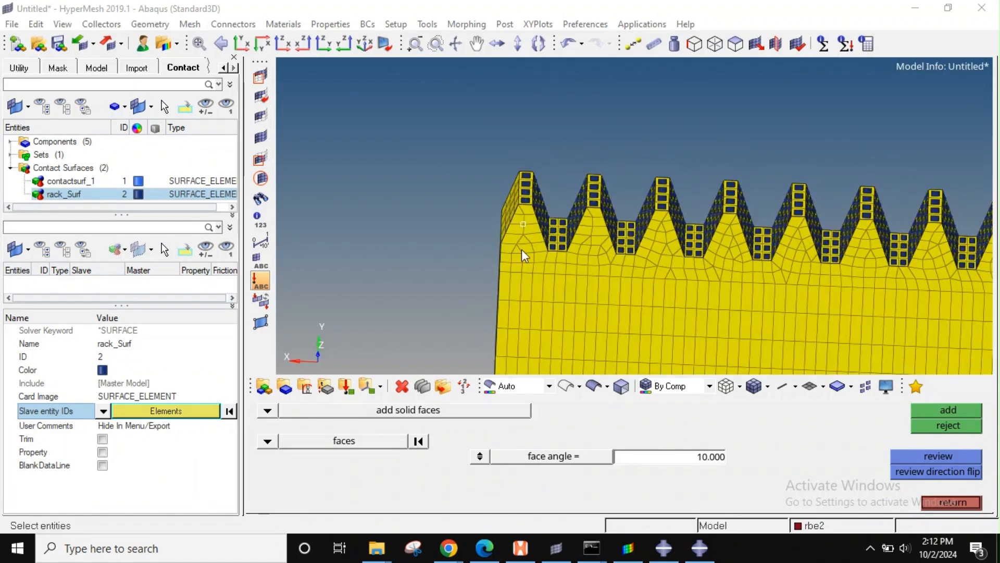
pyautogui.scroll(-5, 525, 265)
pyautogui.keyDown('ctrl'); pyautogui.moveTo(620, 245); pyautogui.dragTo(482, 250, button='right'); pyautogui.keyUp('ctrl')
pyautogui.keyDown('ctrl'); pyautogui.moveTo(602, 281); pyautogui.dragTo(558, 279, button='right'); pyautogui.keyUp('ctrl')
pyautogui.middleClick(558, 280)
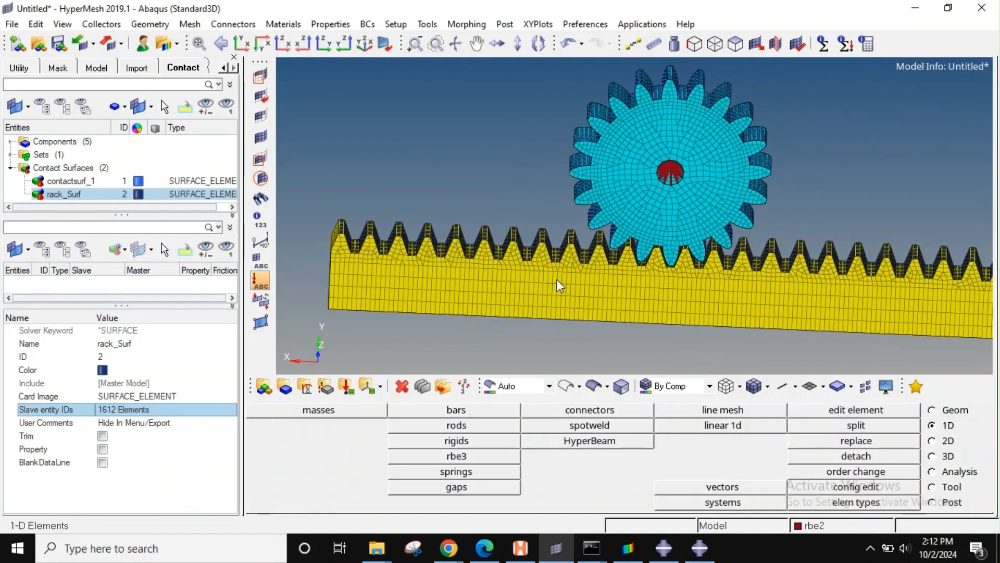
# Step: Try to create a contact pair and enlarge the area listing the contact interfaces
pyautogui.click(63, 284)
pyautogui.rightClick(62, 284)
pyautogui.moveTo(104, 285)
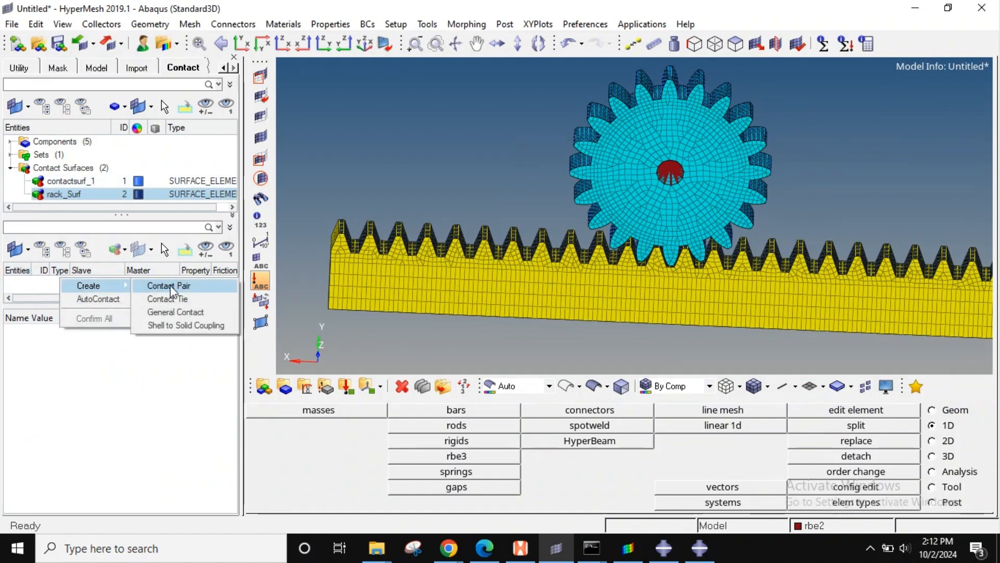
pyautogui.click(147, 286)
pyautogui.moveTo(132, 305); pyautogui.dragTo(130, 371)
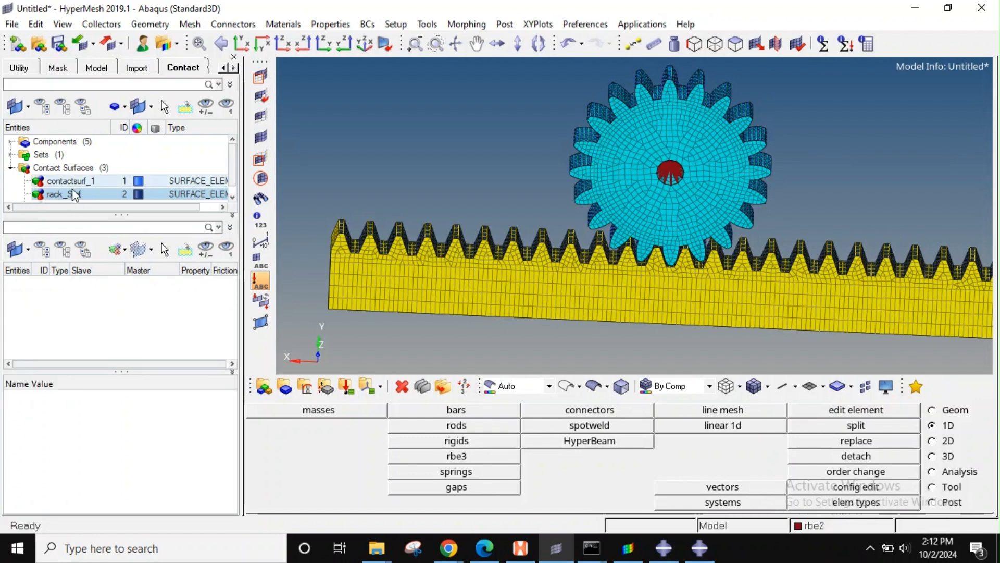
# Step: Delete the empty surplus contact surface contactsurf_3
pyautogui.click(77, 169)
pyautogui.scroll(-1, 77, 167)
pyautogui.click(69, 196)
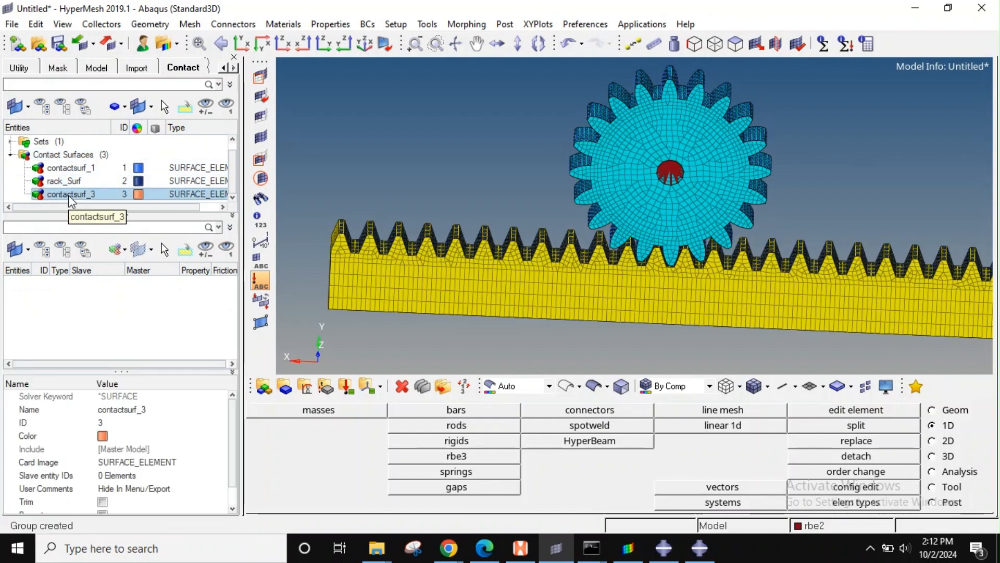
pyautogui.click(127, 466)
pyautogui.click(127, 466)
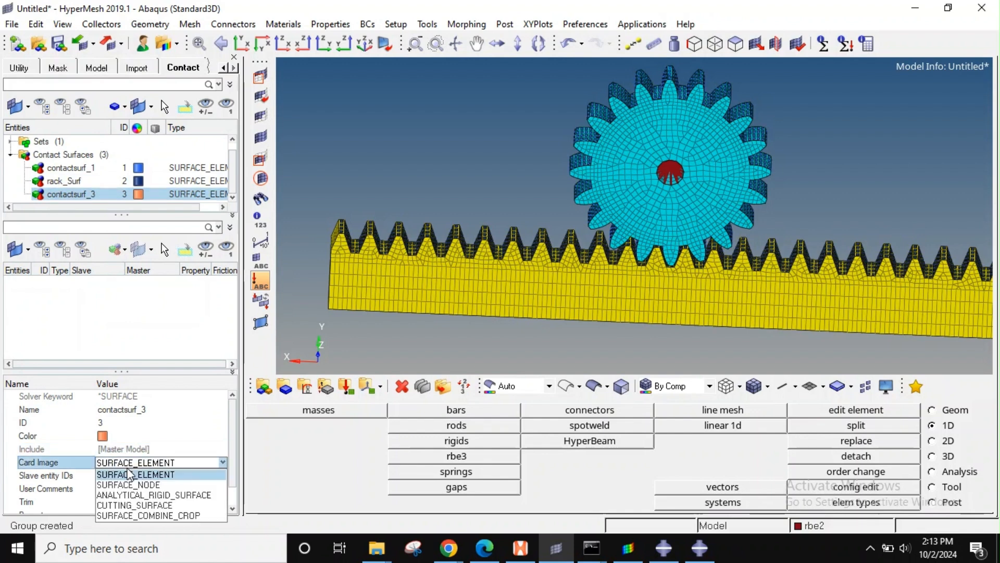
pyautogui.click(129, 345)
pyautogui.rightClick(77, 194)
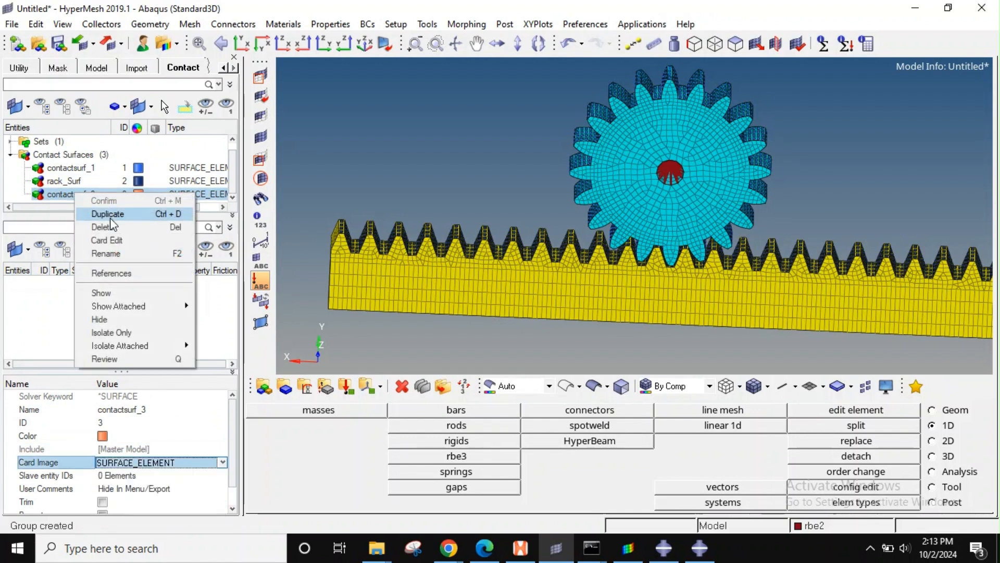
pyautogui.click(103, 227)
pyautogui.click(471, 328)
# Step: Create a contact pair with rack_Surf as the slave and contactsurf_1 as the master, and enlarge its property view
pyautogui.rightClick(102, 326)
pyautogui.moveTo(134, 338)
pyautogui.click(208, 331)
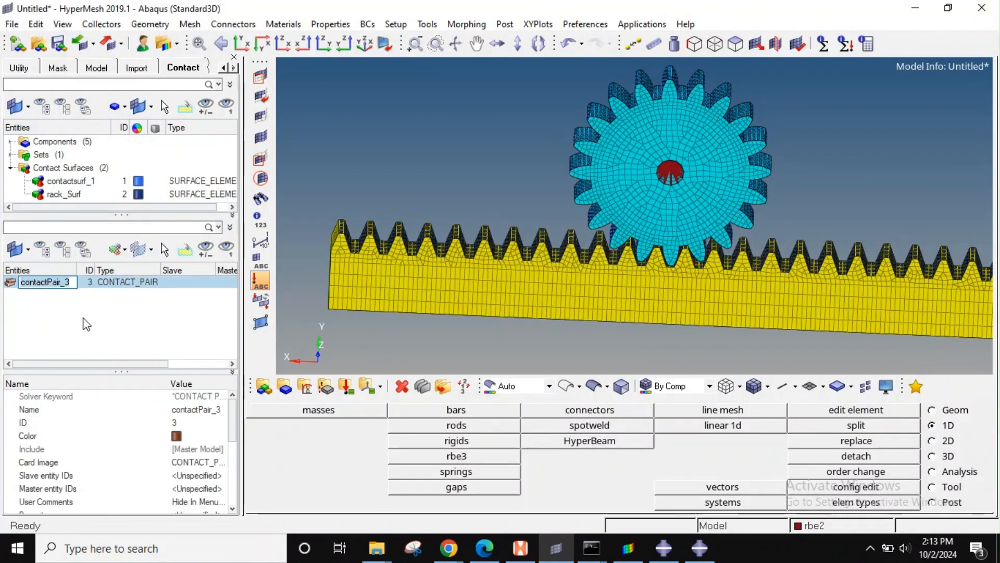
pyautogui.click(194, 422)
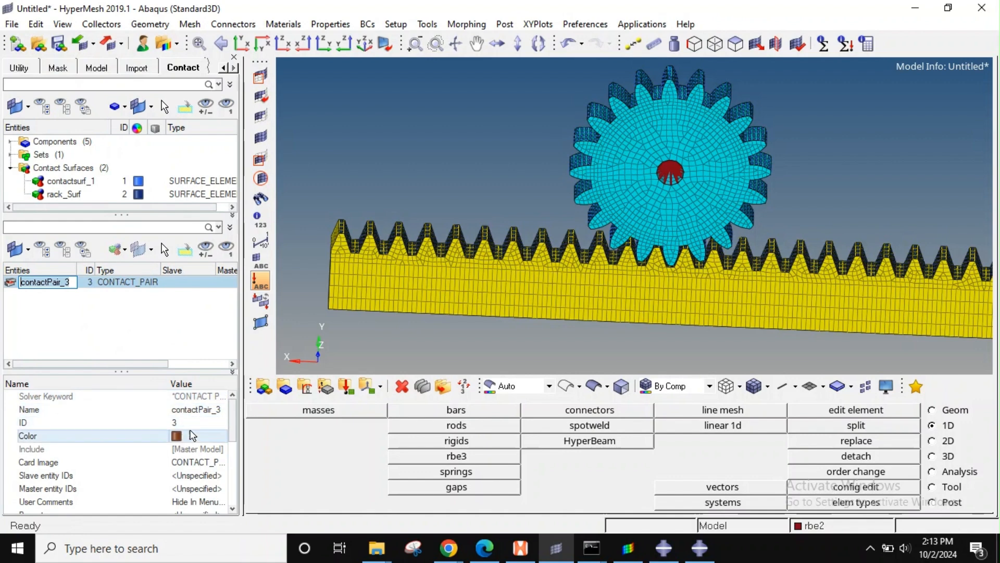
pyautogui.click(197, 475)
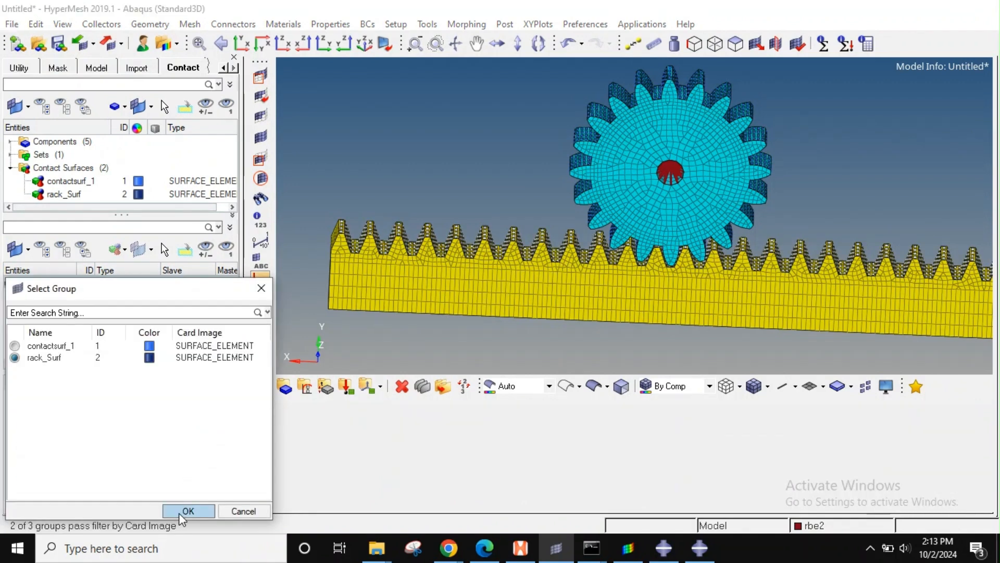
pyautogui.click(188, 511)
pyautogui.click(183, 490)
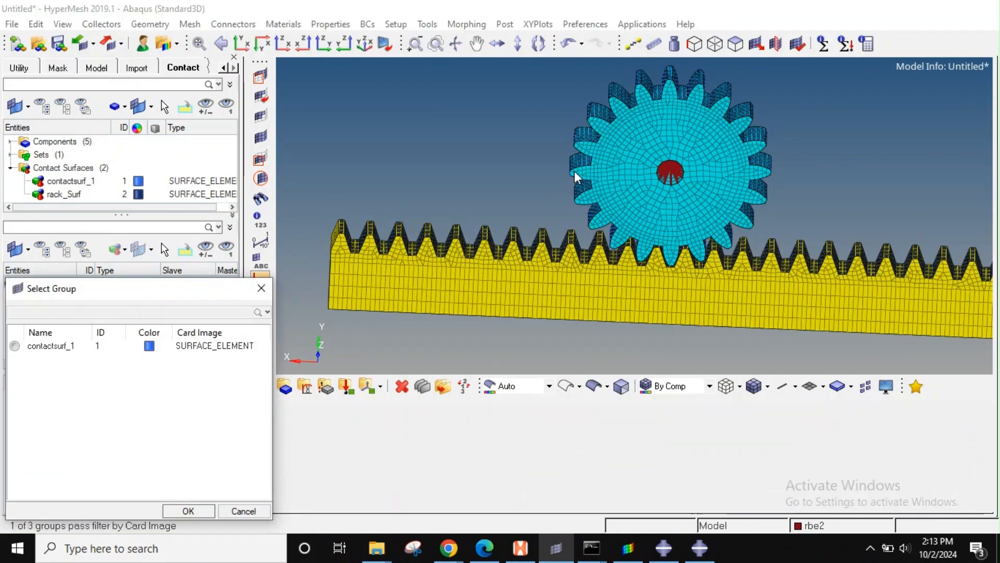
pyautogui.click(199, 511)
pyautogui.moveTo(152, 371); pyautogui.dragTo(152, 321)
pyautogui.moveTo(243, 415); pyautogui.dragTo(311, 412)
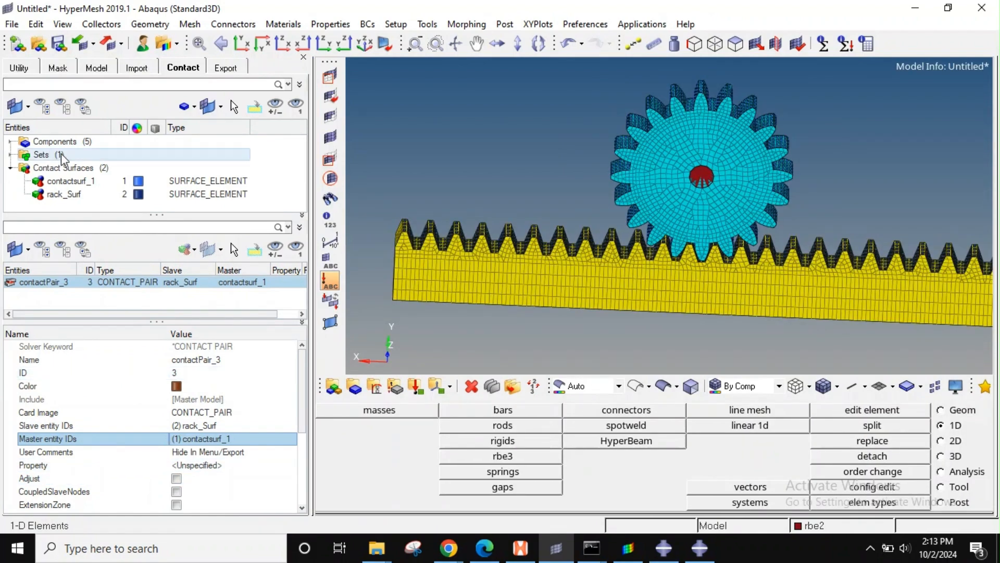
# Step: Create a SURFACE_INTERACTION contact property
pyautogui.rightClick(296, 155)
pyautogui.moveTo(324, 160)
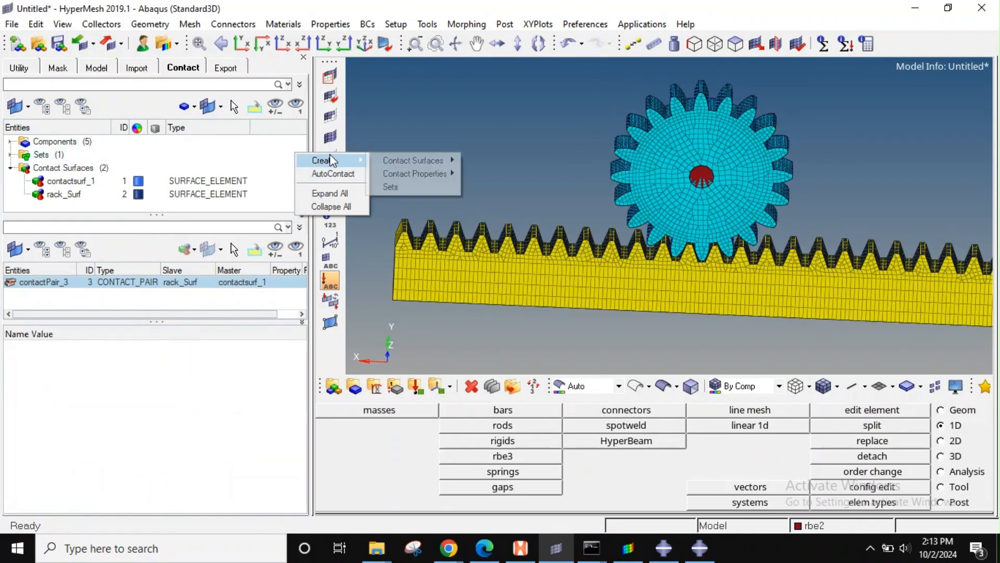
pyautogui.moveTo(411, 161)
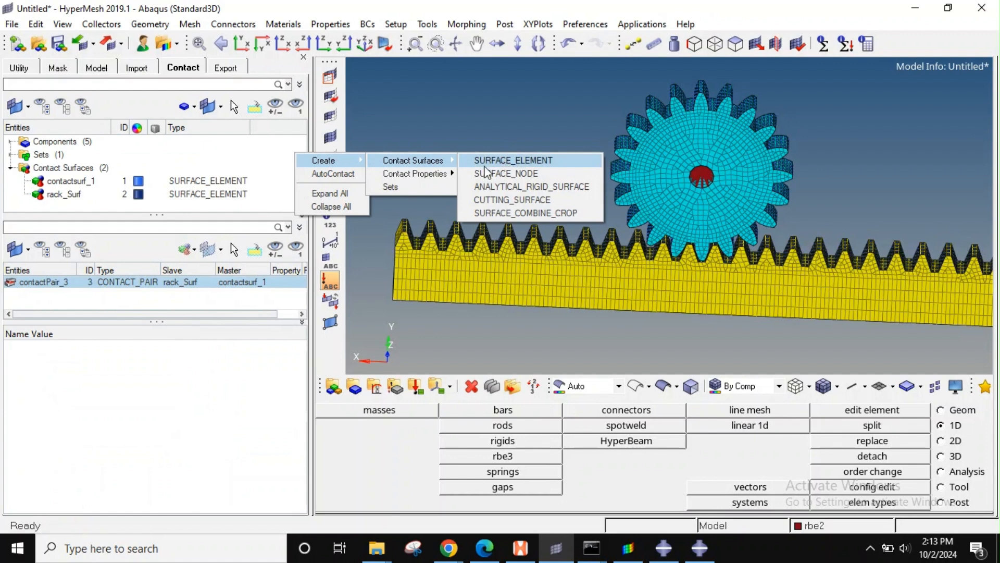
pyautogui.moveTo(441, 173)
pyautogui.click(476, 173)
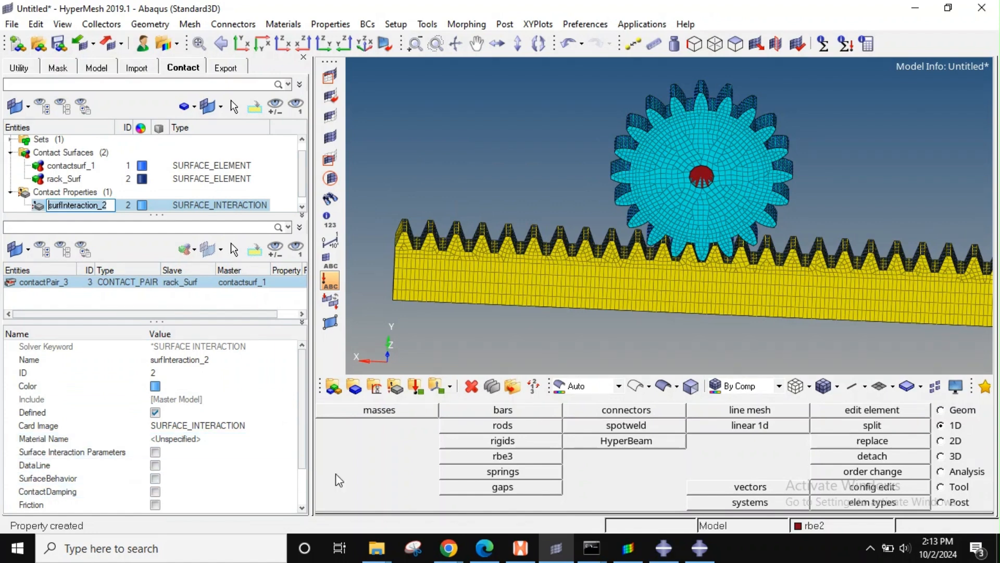
# Step: Enable surface behavior for the surface interaction with the penalty method and HARD pressure-overclosure
pyautogui.click(303, 505)
pyautogui.click(155, 426)
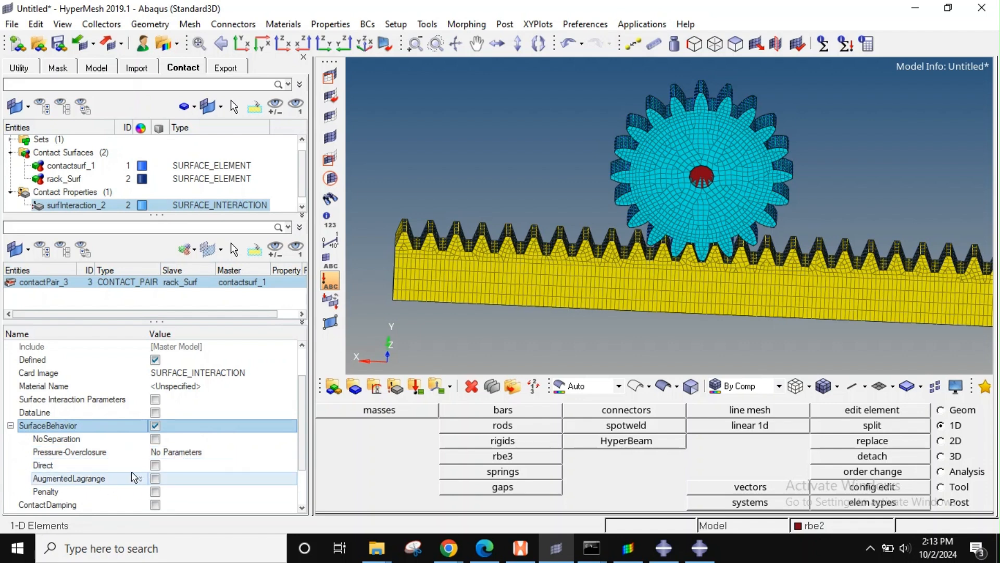
pyautogui.click(154, 491)
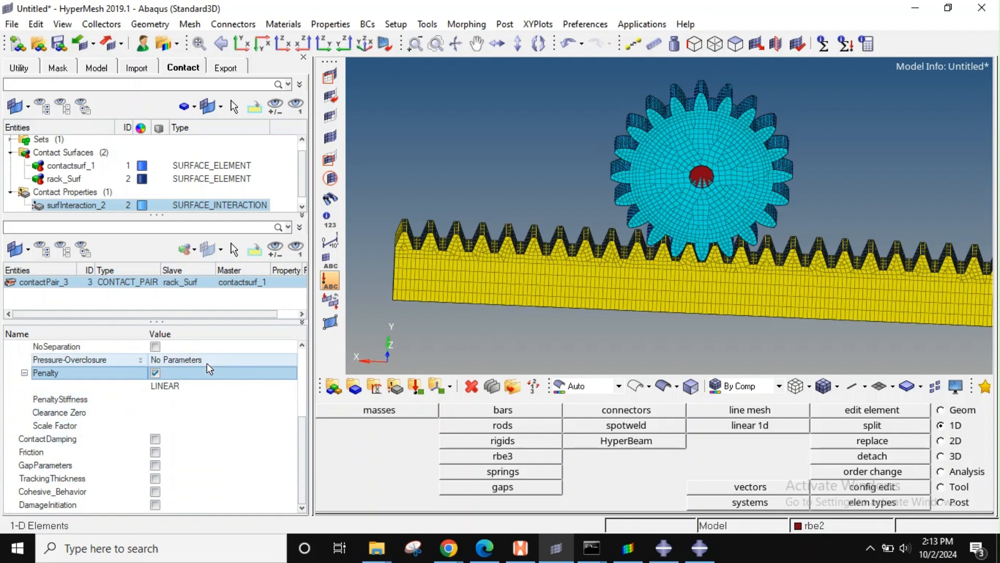
pyautogui.scroll(2, 177, 387)
pyautogui.scroll(-2, 181, 390)
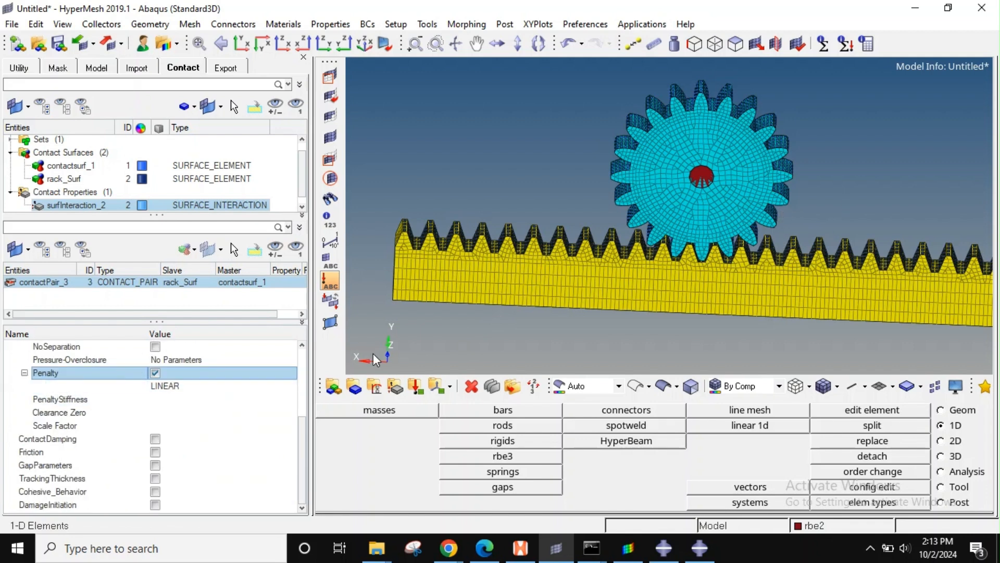
pyautogui.scroll(1, 151, 426)
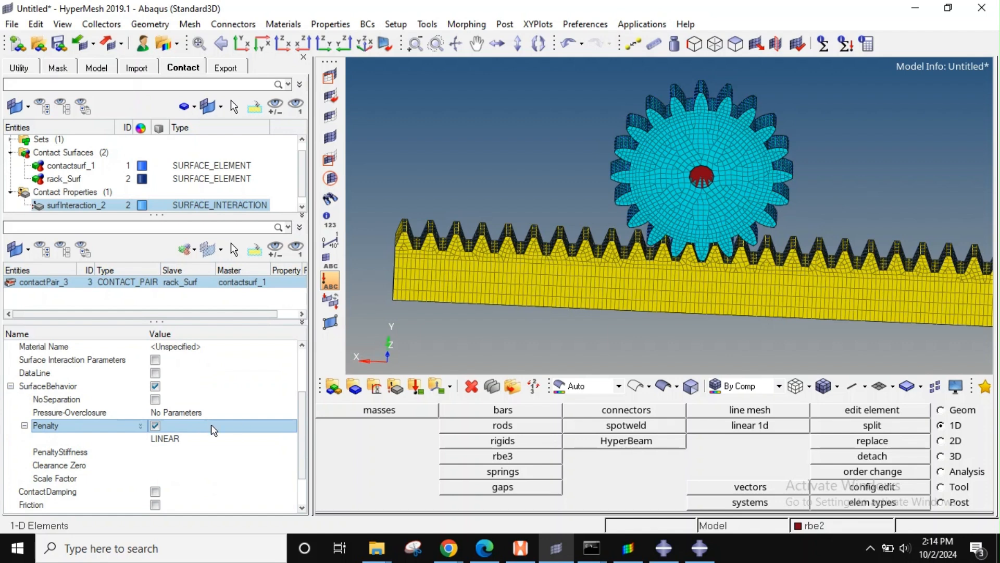
pyautogui.click(180, 412)
pyautogui.click(178, 435)
pyautogui.scroll(-1, 227, 439)
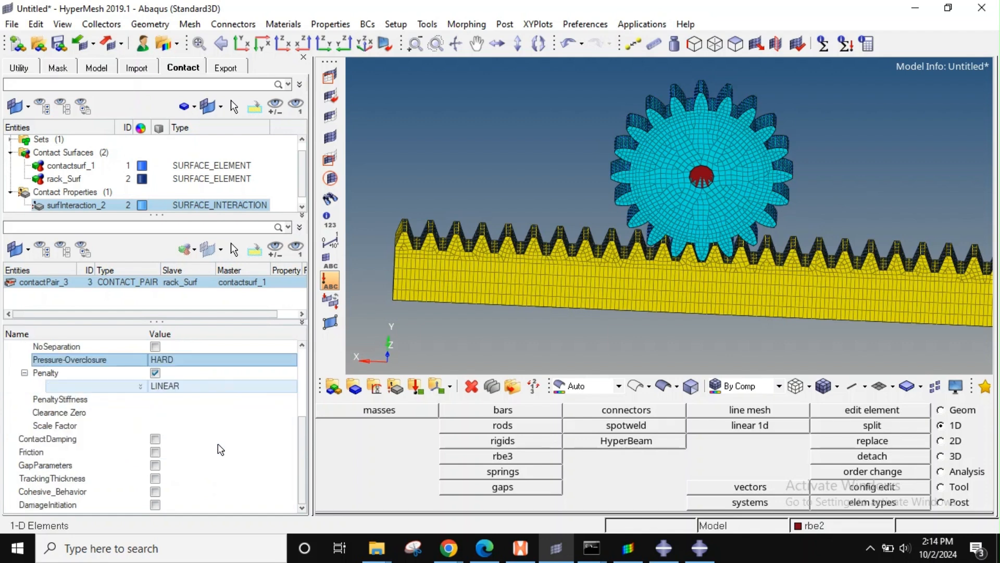
# Step: Enable friction for the surface interaction and set the friction coefficient to 0.2
pyautogui.click(155, 452)
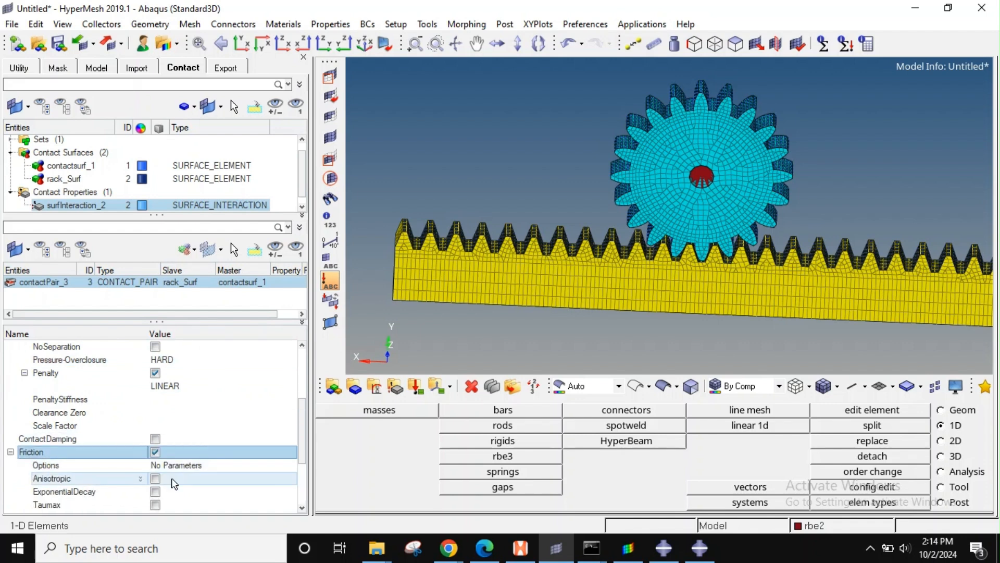
pyautogui.scroll(-1, 175, 480)
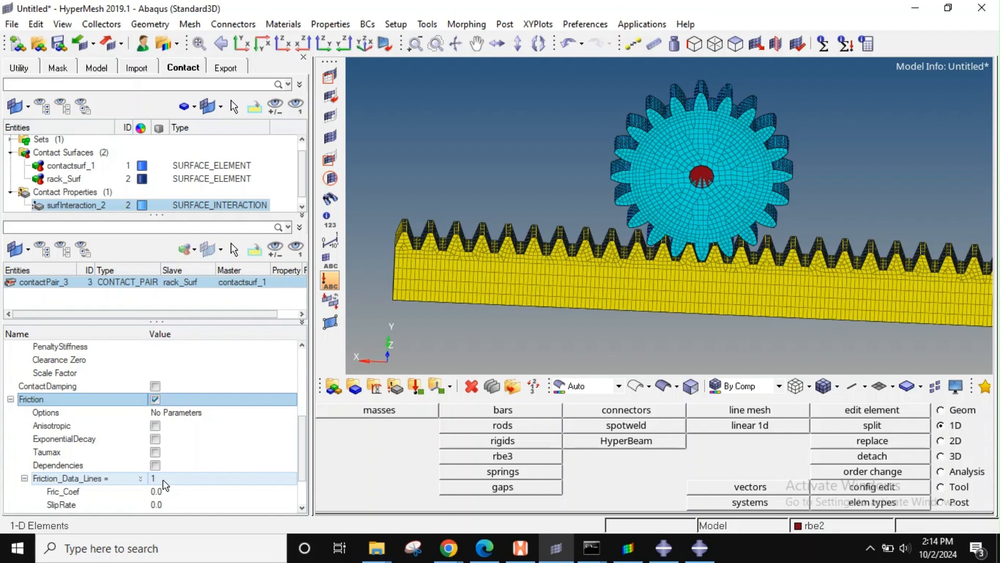
pyautogui.click(172, 491)
pyautogui.press('Return')
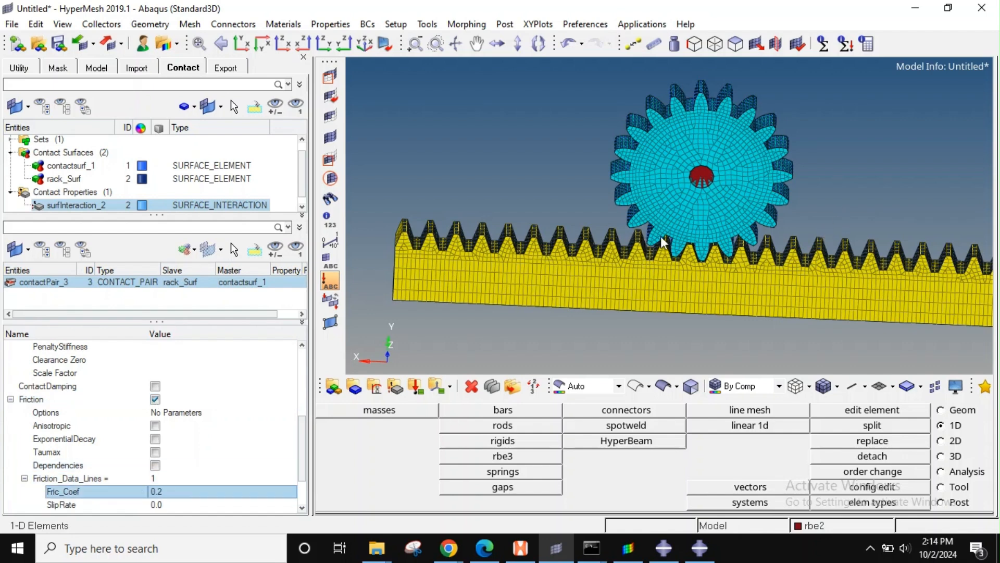
pyautogui.scroll(-2, 245, 385)
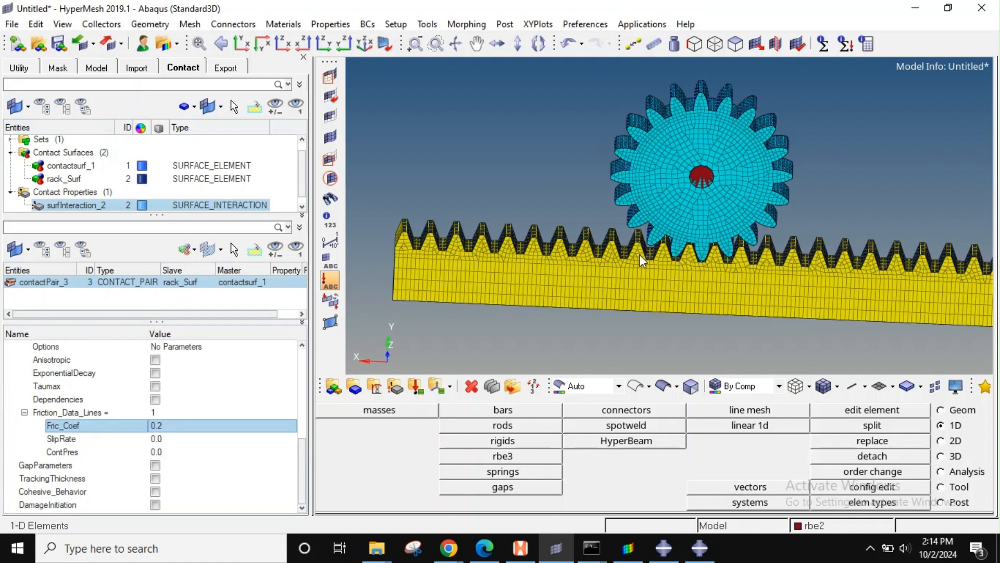
pyautogui.scroll(3, 307, 454)
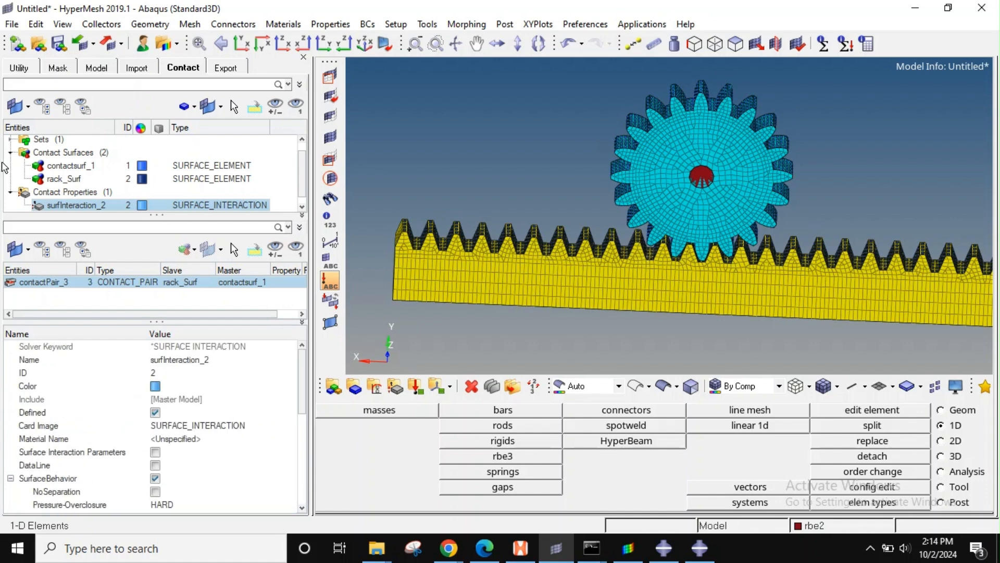
# Step: Assign the surfInteraction_2 property to the rack and gear contact pair
pyautogui.click(42, 283)
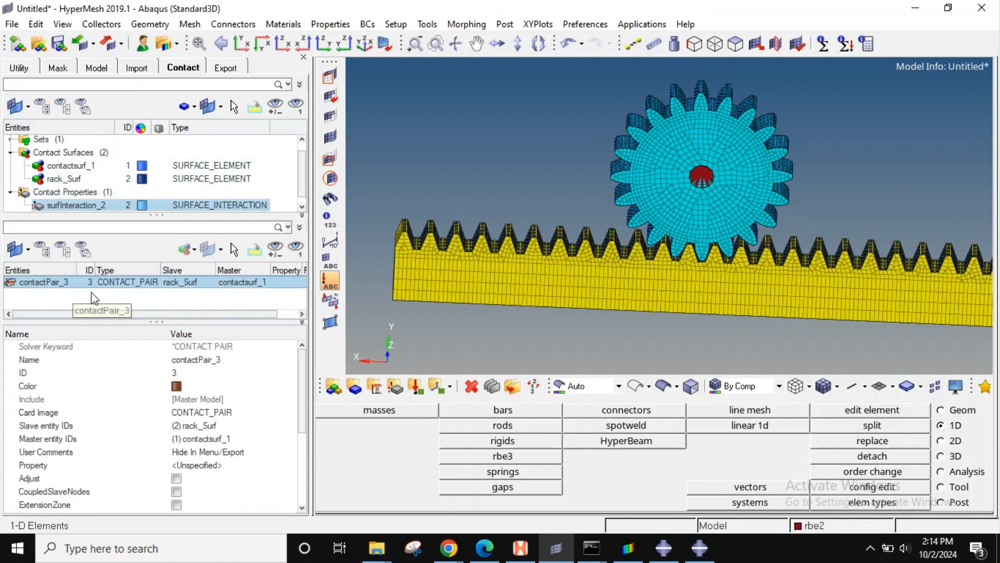
pyautogui.click(203, 465)
pyautogui.click(49, 346)
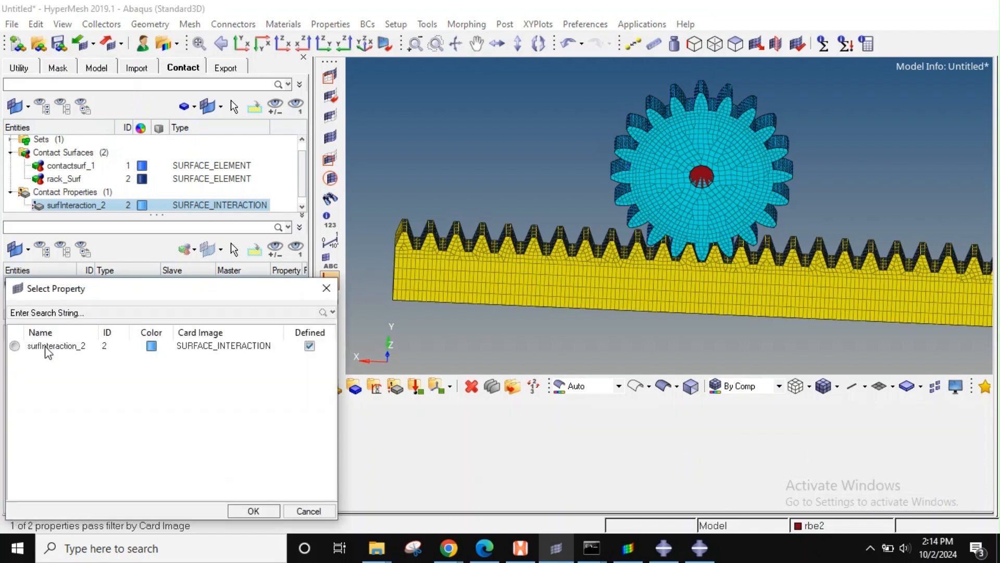
pyautogui.click(255, 511)
# Step: Enable the contact pair's Type setting and set it to SURFACE TO SURFACE
pyautogui.scroll(-3, 170, 376)
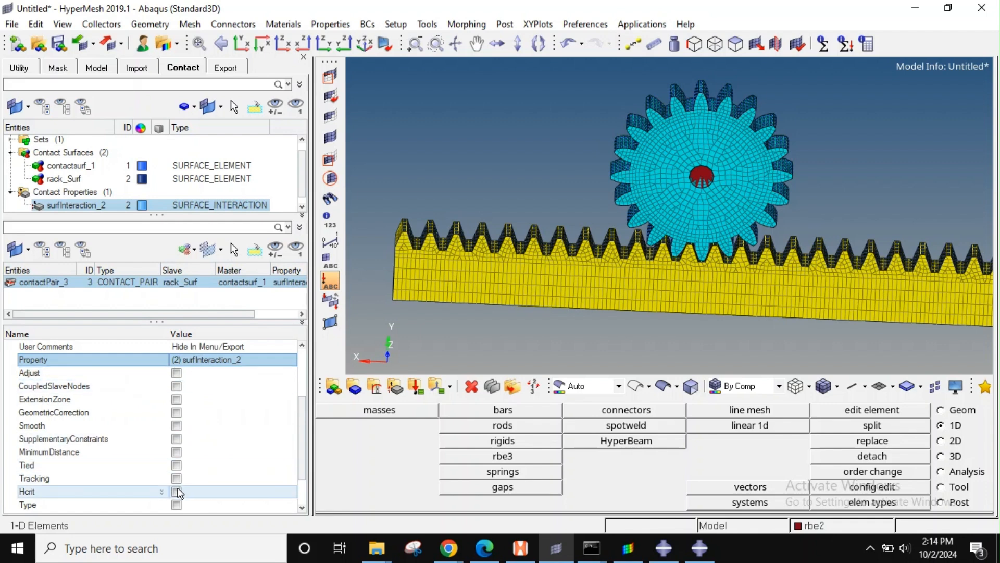
pyautogui.scroll(-2, 178, 475)
pyautogui.click(176, 452)
pyautogui.click(182, 465)
pyautogui.click(189, 486)
pyautogui.scroll(-1, 188, 486)
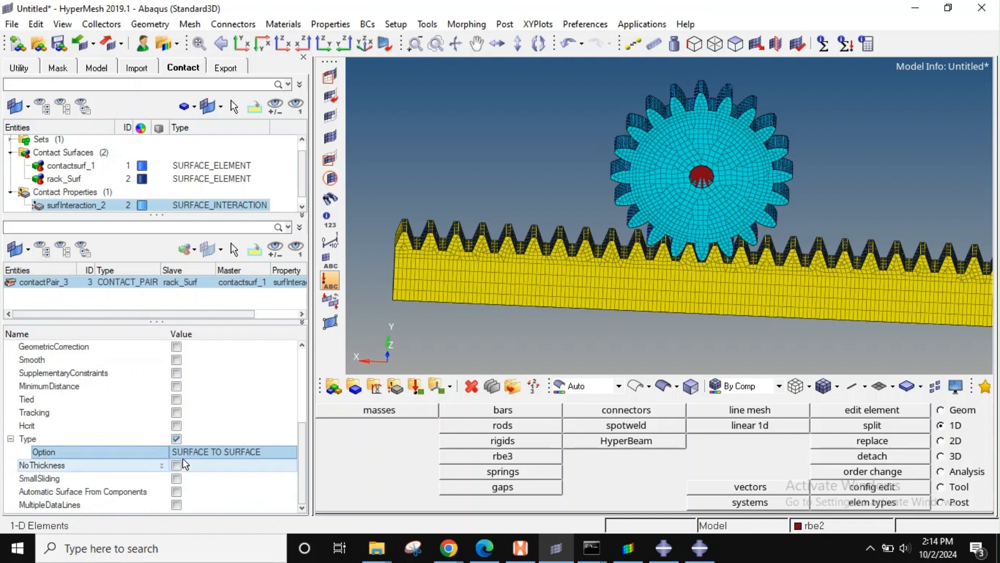
pyautogui.scroll(3, 163, 439)
pyautogui.scroll(-3, 198, 453)
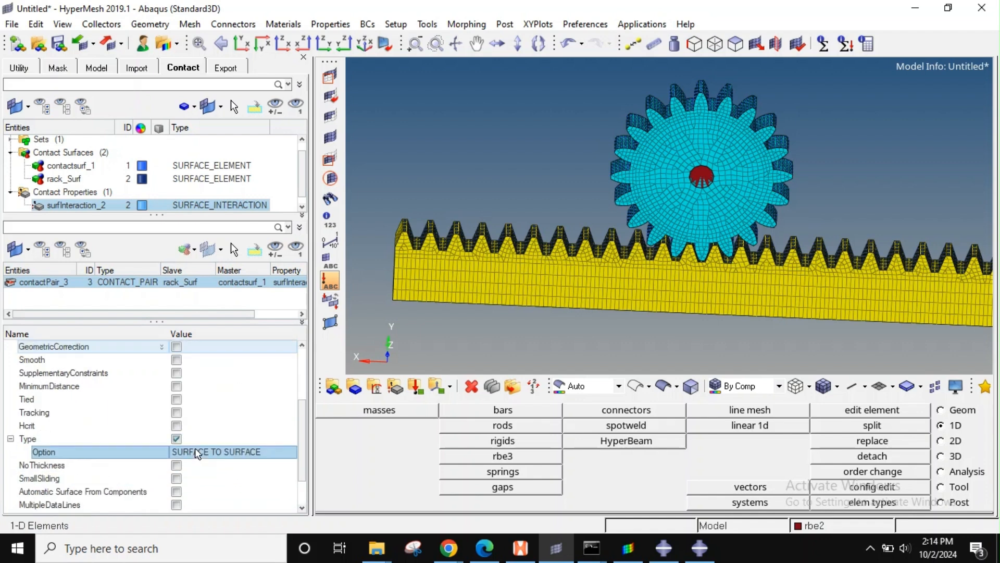
# Step: Show the full model tree in place of the contact entities
pyautogui.keyDown('ctrl'); pyautogui.moveTo(642, 239); pyautogui.dragTo(563, 230, button='right'); pyautogui.keyUp('ctrl')
pyautogui.keyDown('ctrl'); pyautogui.scroll(-3, 563, 230); pyautogui.keyUp('ctrl')
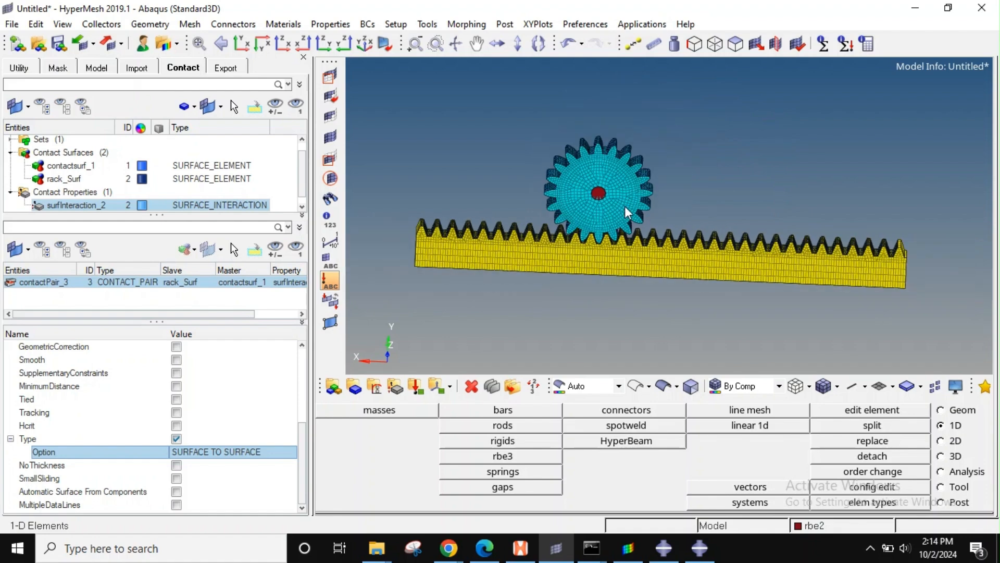
pyautogui.keyDown('ctrl'); pyautogui.scroll(2, 626, 211); pyautogui.keyUp('ctrl')
pyautogui.click(99, 68)
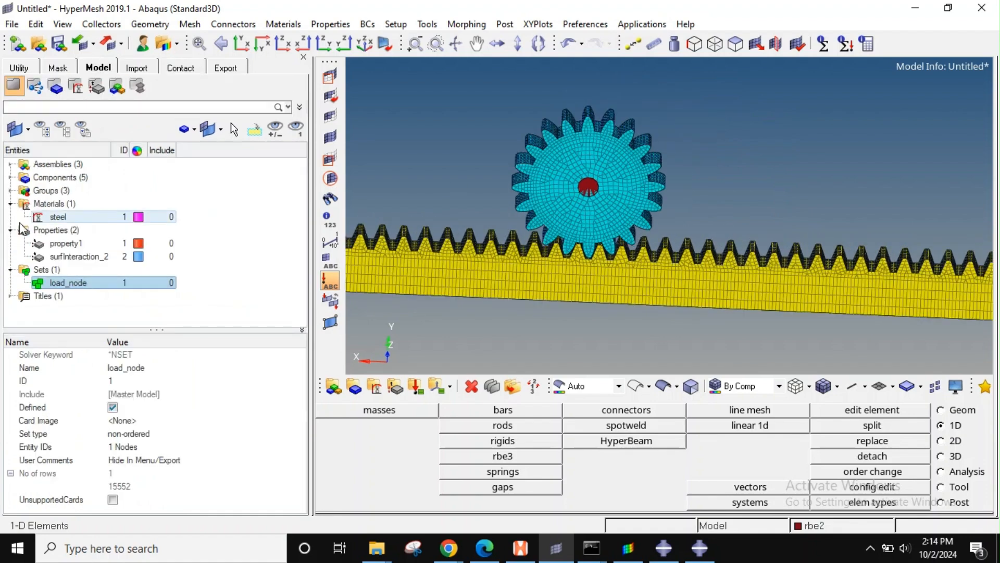
pyautogui.scroll(-2, 552, 225)
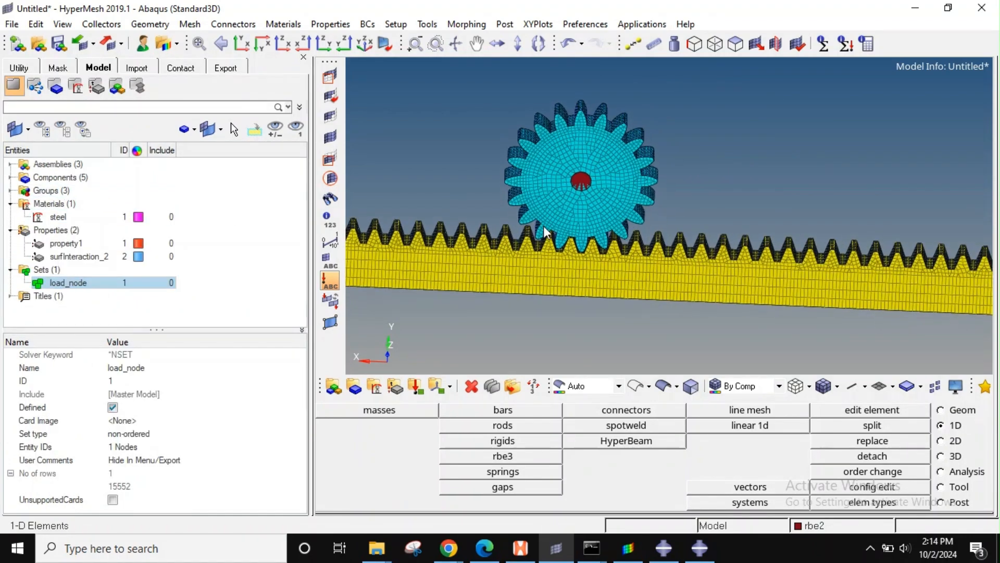
pyautogui.scroll(-2, 552, 225)
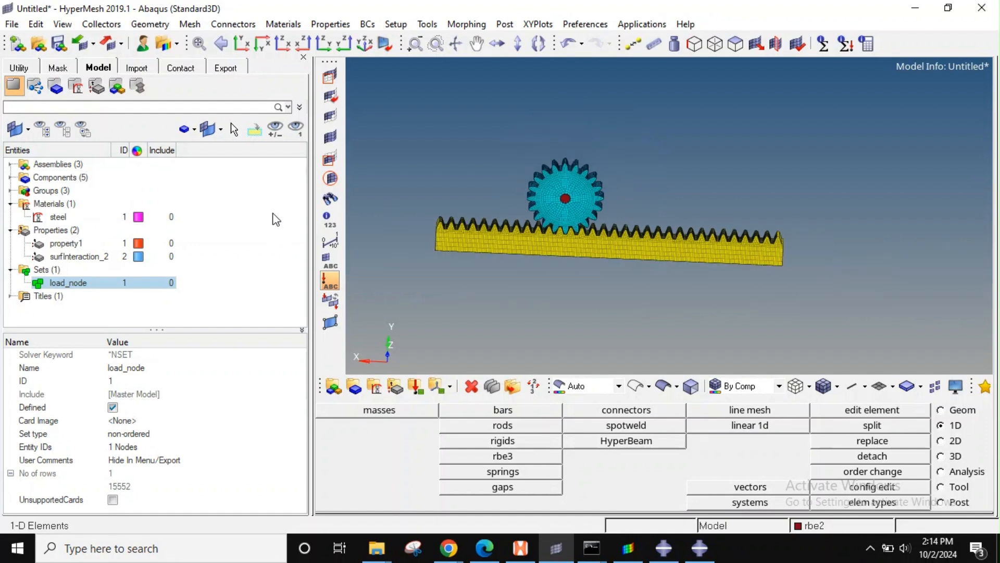
pyautogui.click(254, 210)
pyautogui.rightClick(254, 210)
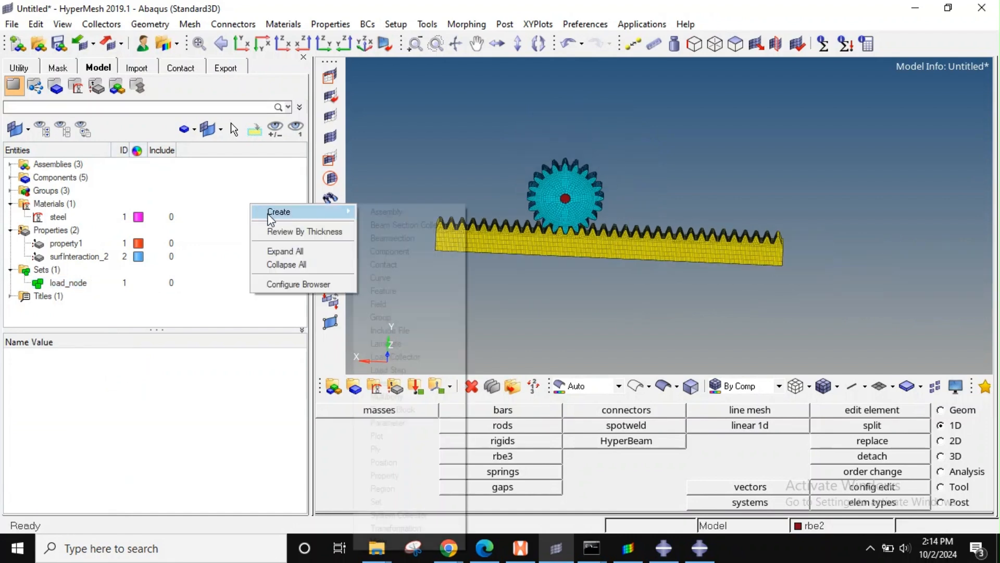
pyautogui.click(219, 167)
# Step: Create a new load step named step1_Rotate in the Step Manager
pyautogui.click(16, 68)
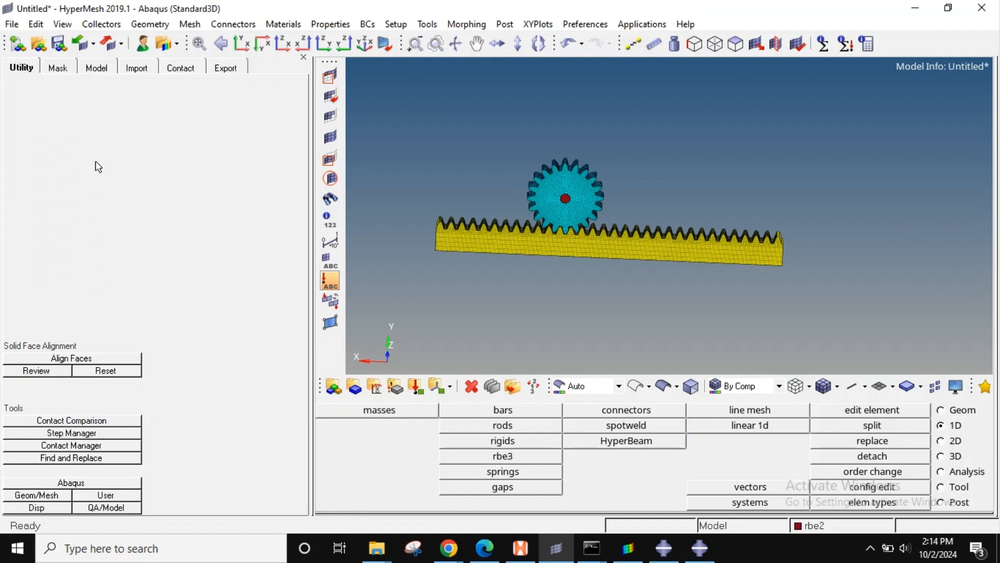
pyautogui.click(78, 433)
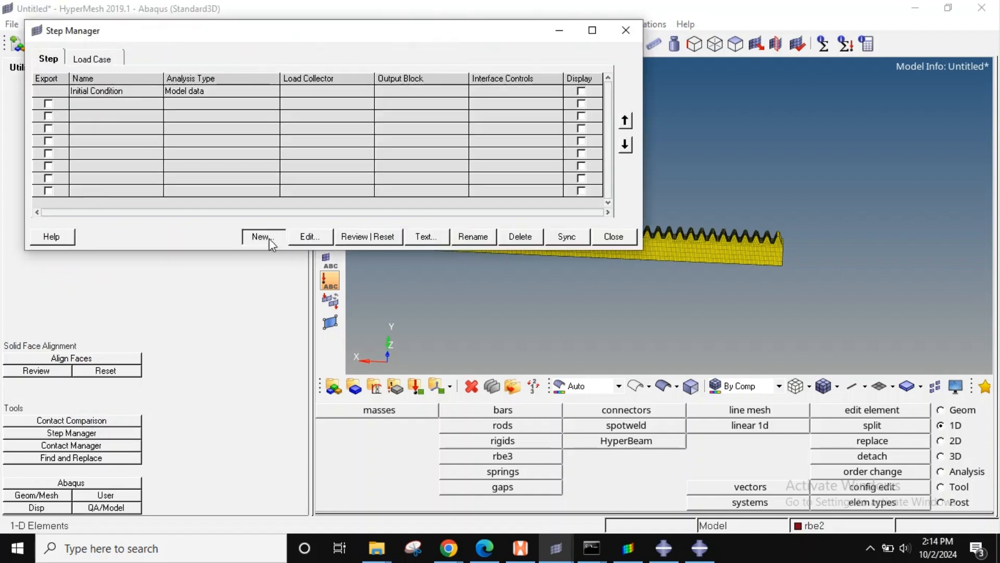
pyautogui.click(263, 237)
pyautogui.write('step1')
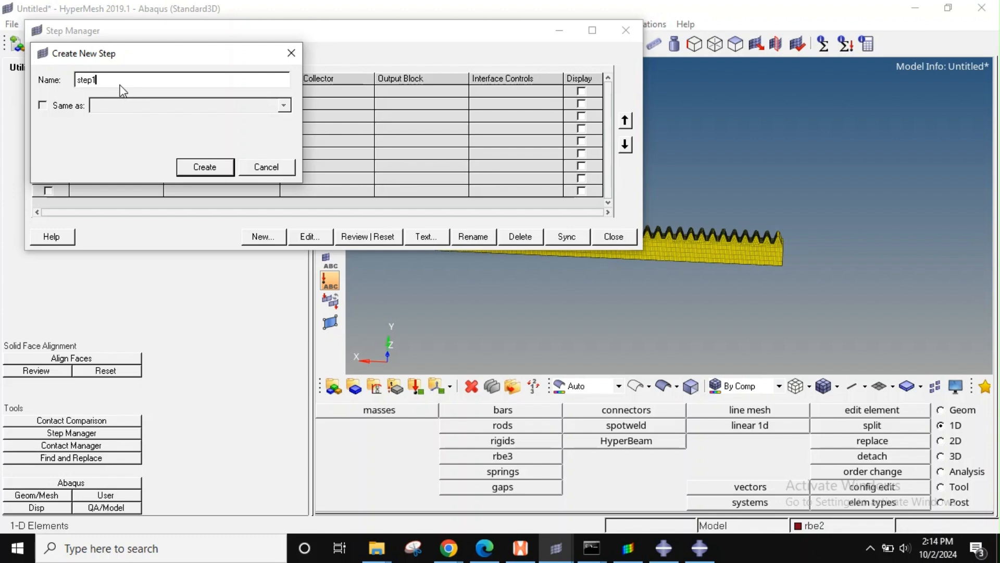
pyautogui.press('Return')
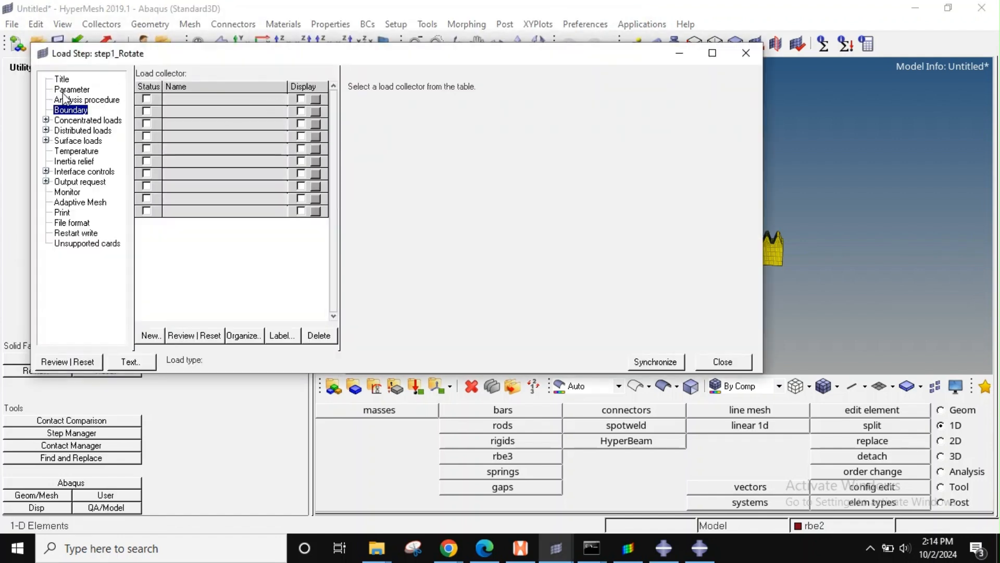
# Step: Enable the Nlgeom parameter for the load step and set it to yes
pyautogui.click(65, 79)
pyautogui.click(72, 91)
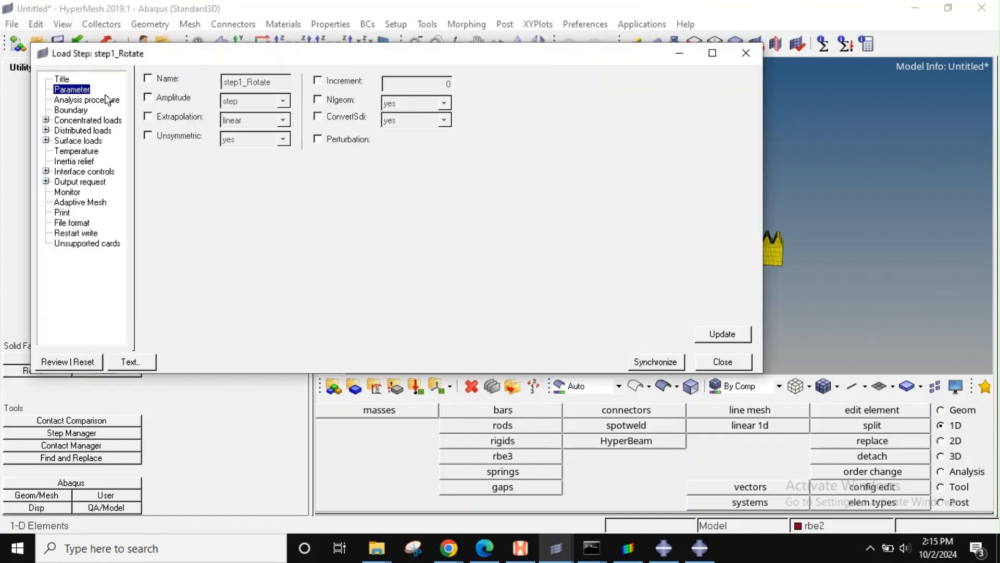
pyautogui.click(346, 101)
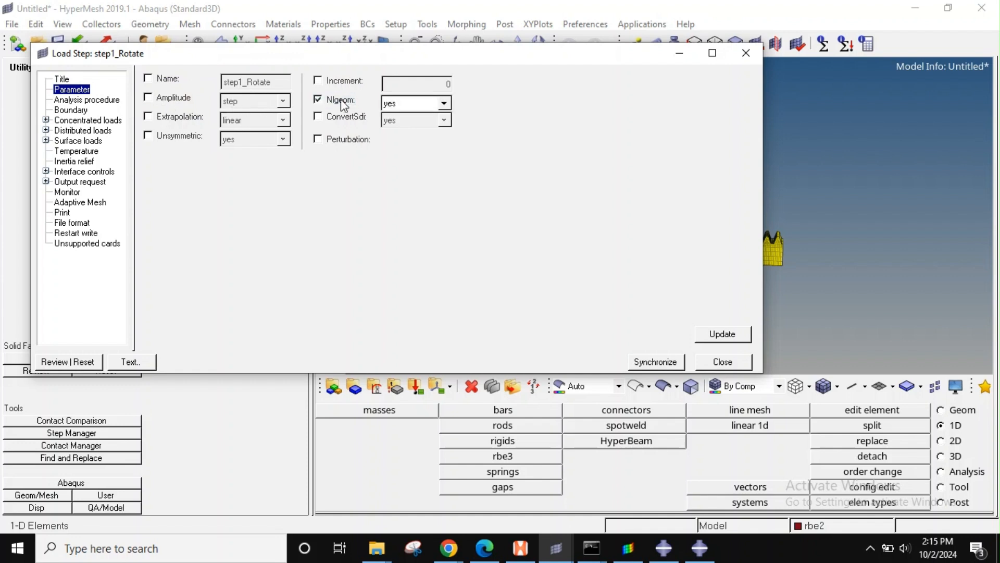
pyautogui.click(413, 104)
pyautogui.click(389, 116)
# Step: Set the load step's analysis procedure type to static
pyautogui.click(81, 109)
pyautogui.click(83, 101)
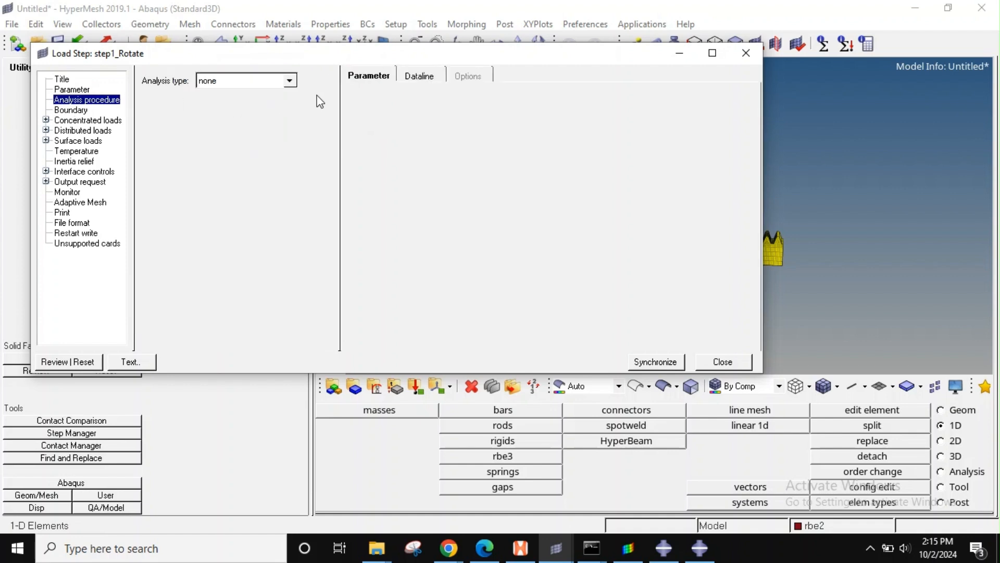
pyautogui.click(221, 82)
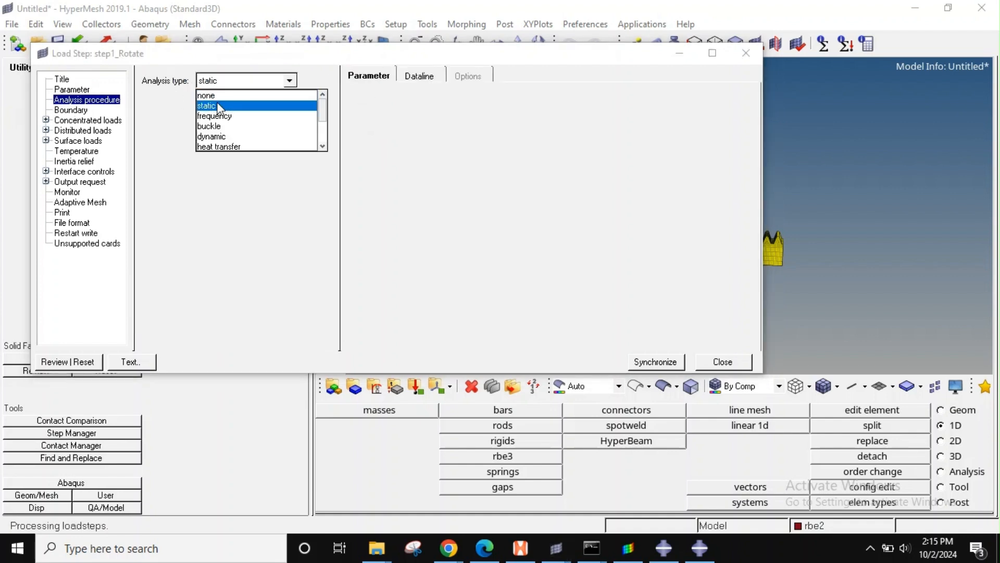
pyautogui.click(220, 107)
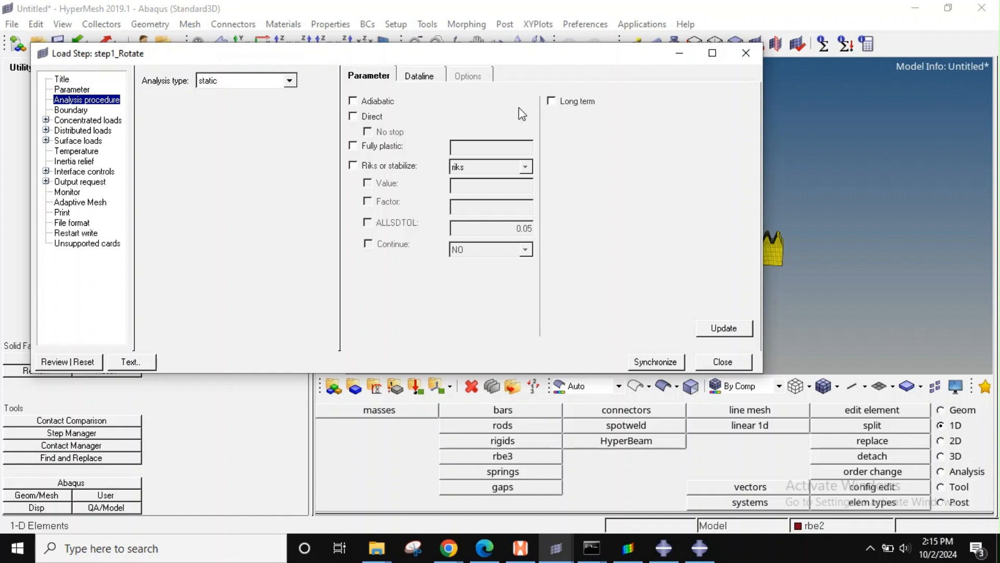
# Step: Enable the optional dataline with initial increment .1, time period 1.0 and minimum increment 1e-5, and update the analysis procedure
pyautogui.click(422, 77)
pyautogui.click(369, 109)
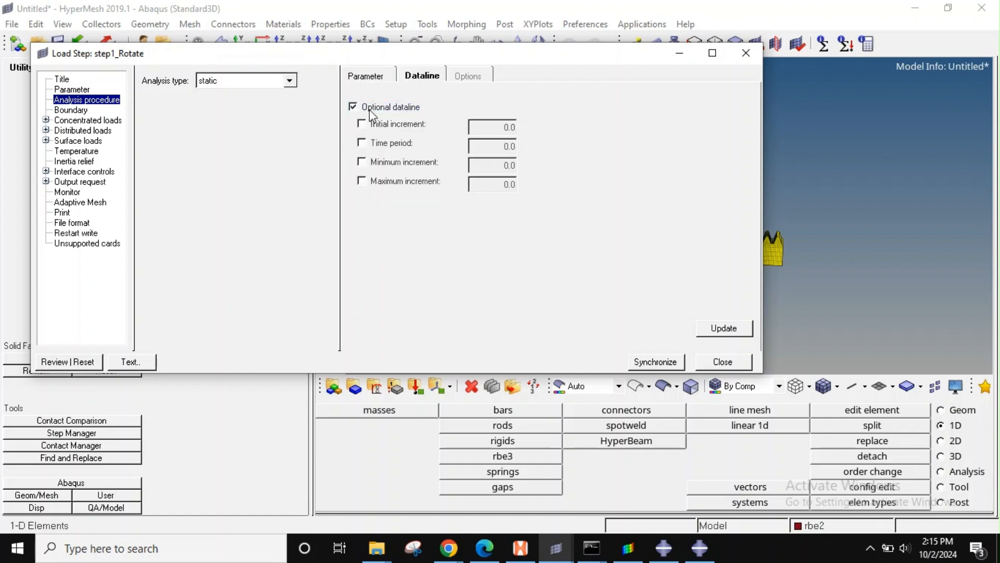
pyautogui.click(396, 125)
pyautogui.doubleClick(498, 132)
pyautogui.click(363, 144)
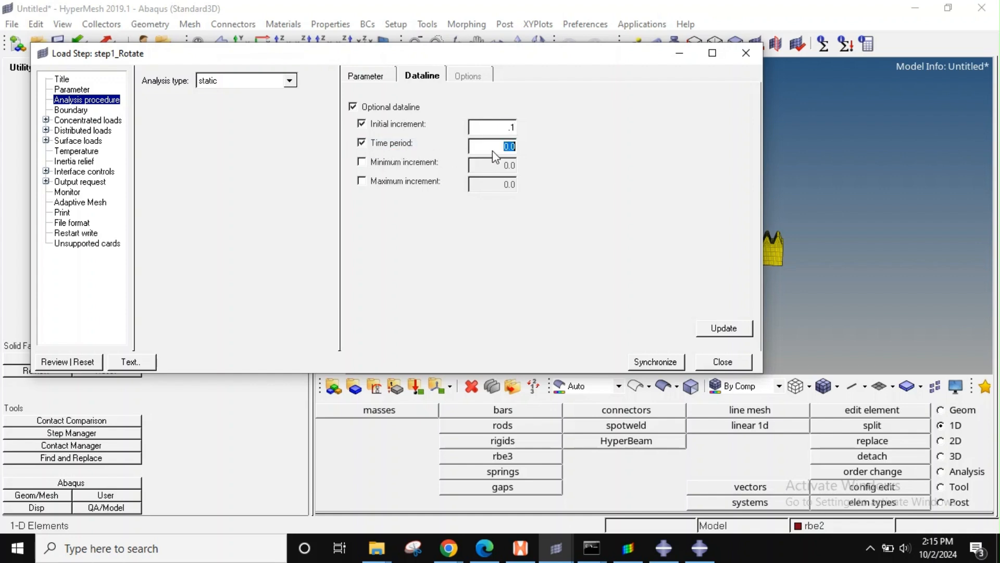
pyautogui.click(399, 163)
pyautogui.doubleClick(485, 172)
pyautogui.click(737, 328)
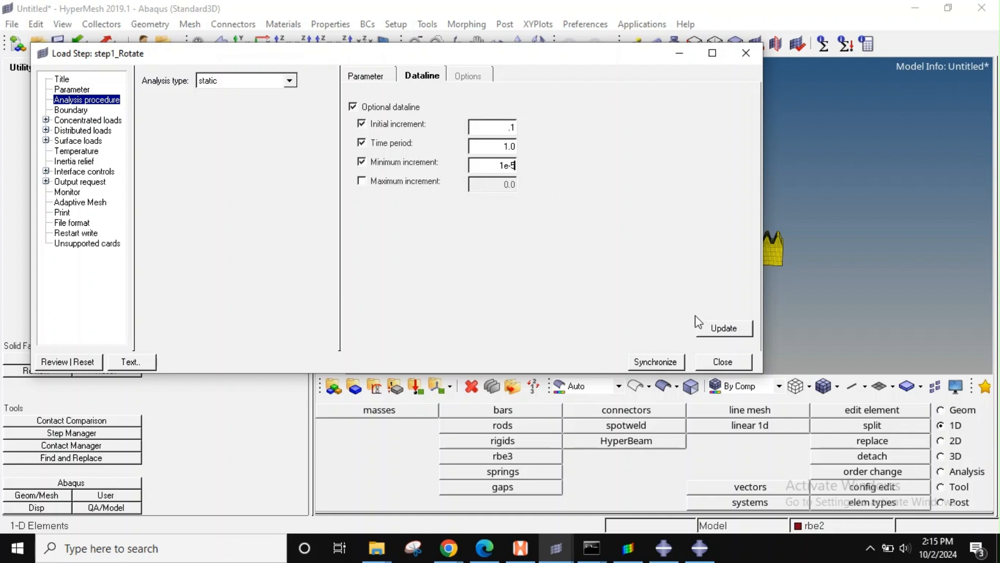
# Step: Create a boundary load collector named sdsd in the load step
pyautogui.click(73, 111)
pyautogui.click(149, 336)
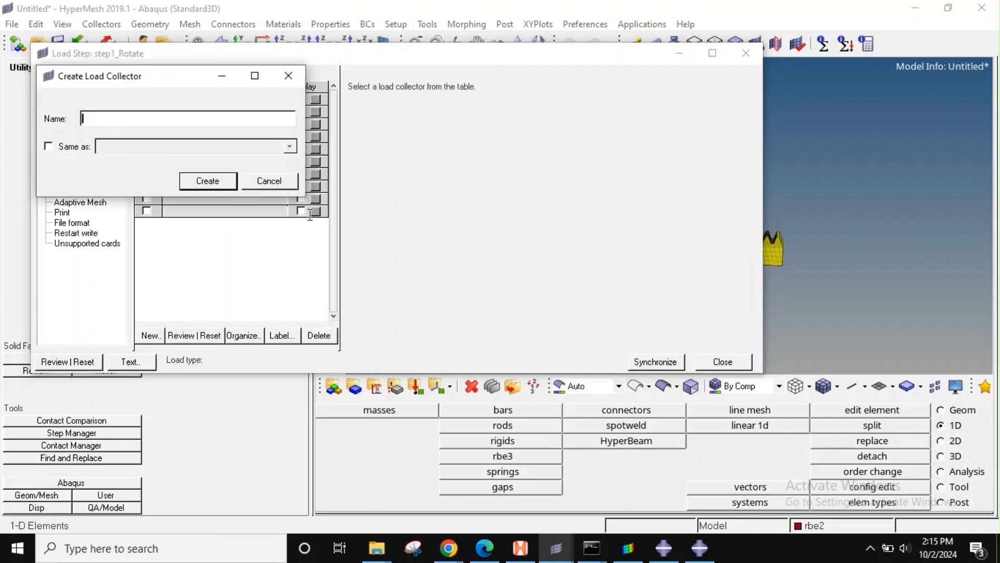
pyautogui.write('sdsd')
pyautogui.click(211, 182)
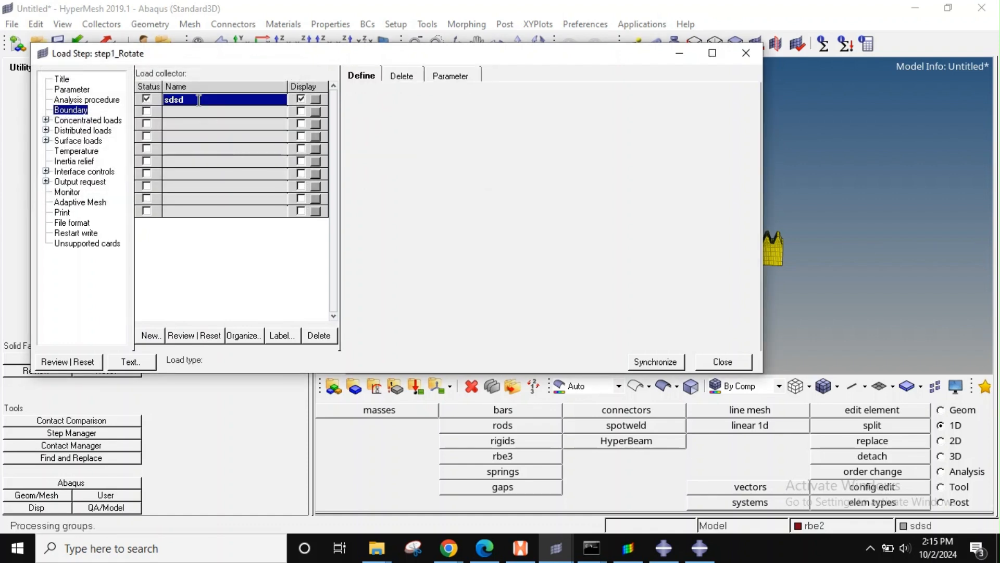
# Step: Define the sdsd boundary on node sets and choose the load_node set
pyautogui.click(380, 145)
pyautogui.click(396, 163)
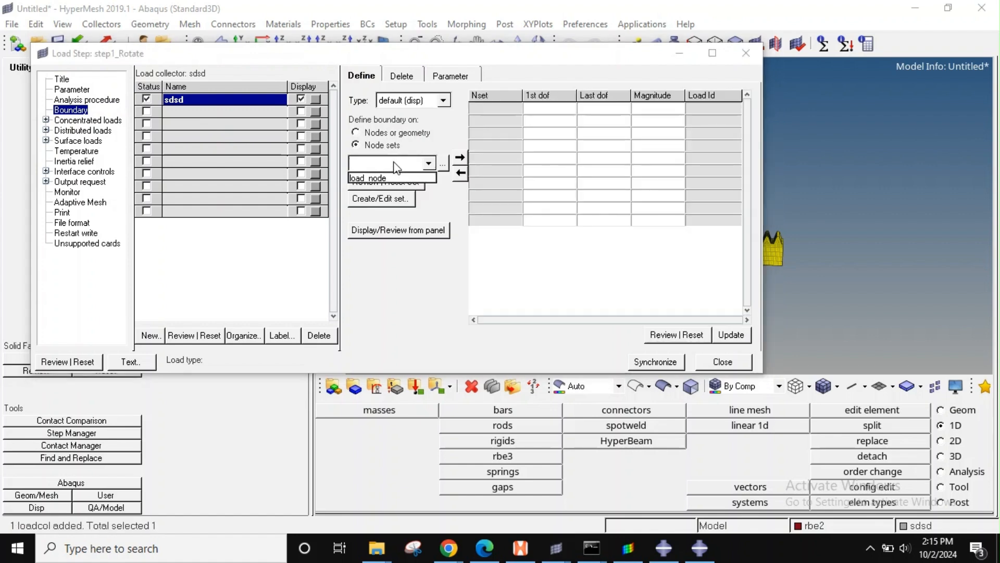
pyautogui.click(391, 177)
# Step: Examine the gear and rack against the global axes to identify the directions to constrain
pyautogui.keyDown('ctrl'); pyautogui.moveTo(839, 246); pyautogui.dragTo(945, 232, button='right'); pyautogui.keyUp('ctrl')
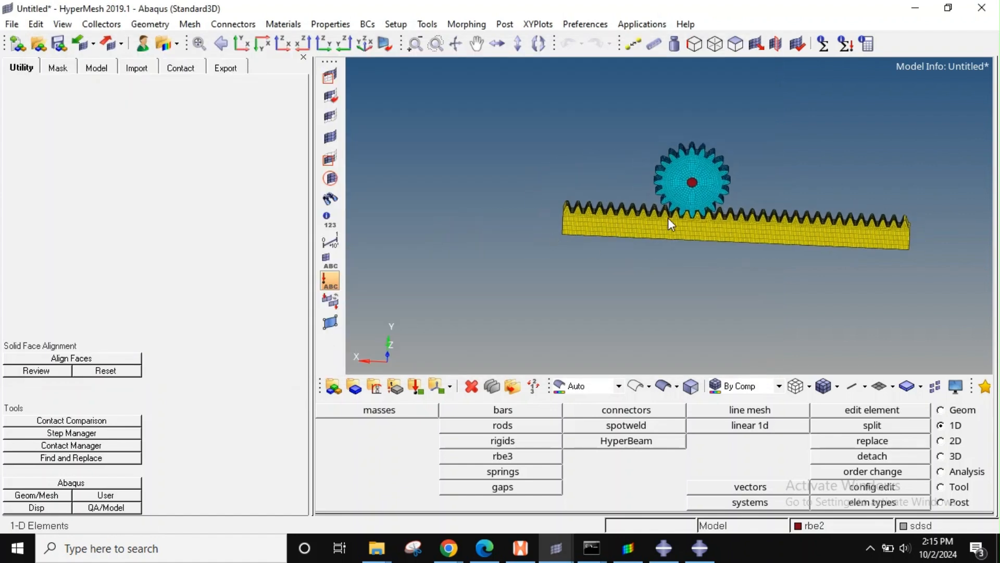
pyautogui.keyDown('ctrl'); pyautogui.moveTo(668, 218); pyautogui.dragTo(594, 235, button='right'); pyautogui.keyUp('ctrl')
pyautogui.keyDown('ctrl'); pyautogui.scroll(3, 603, 220); pyautogui.keyUp('ctrl')
pyautogui.moveTo(641, 224)
pyautogui.keyDown('ctrl'); pyautogui.mouseDown()
pyautogui.moveTo(648, 197)
pyautogui.moveTo(651, 210)
pyautogui.moveTo(621, 226)
pyautogui.mouseUp(); pyautogui.keyUp('ctrl')
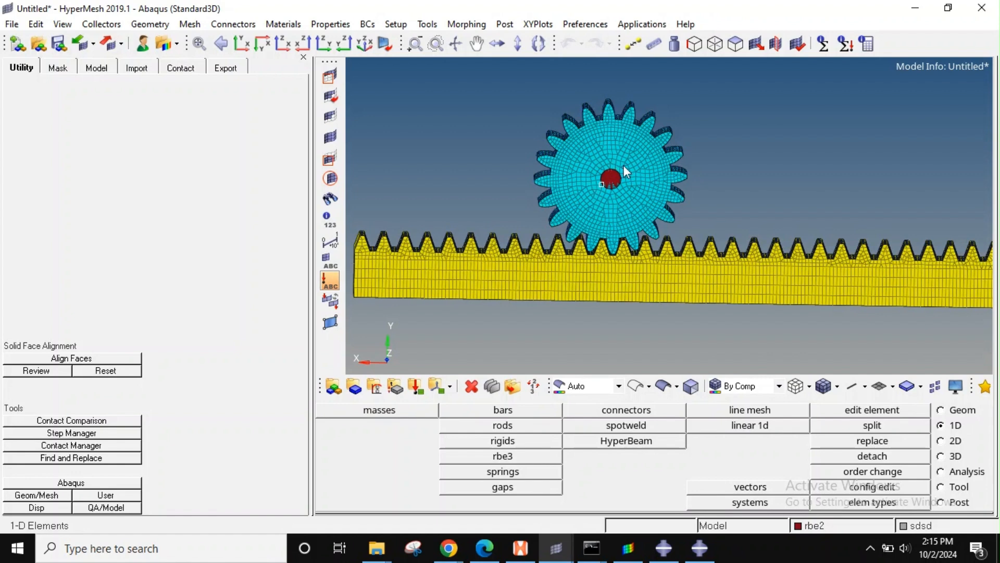
pyautogui.keyDown('ctrl'); pyautogui.scroll(-4, 620, 170); pyautogui.keyUp('ctrl')
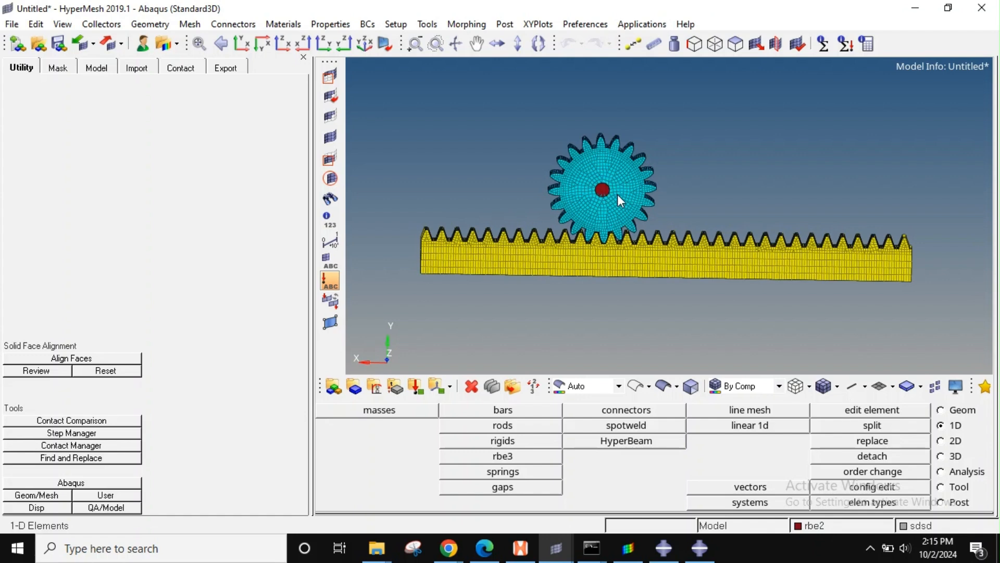
pyautogui.keyDown('ctrl'); pyautogui.moveTo(602, 192); pyautogui.dragTo(563, 193); pyautogui.keyUp('ctrl')
pyautogui.keyDown('ctrl'); pyautogui.scroll(4, 630, 186); pyautogui.keyUp('ctrl')
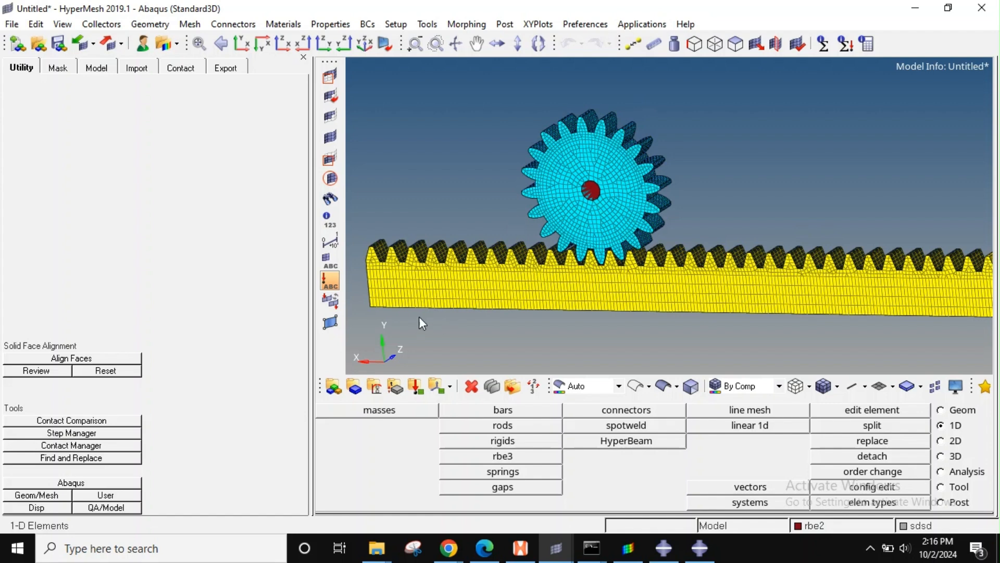
pyautogui.keyDown('ctrl'); pyautogui.moveTo(594, 193); pyautogui.dragTo(603, 191); pyautogui.keyUp('ctrl')
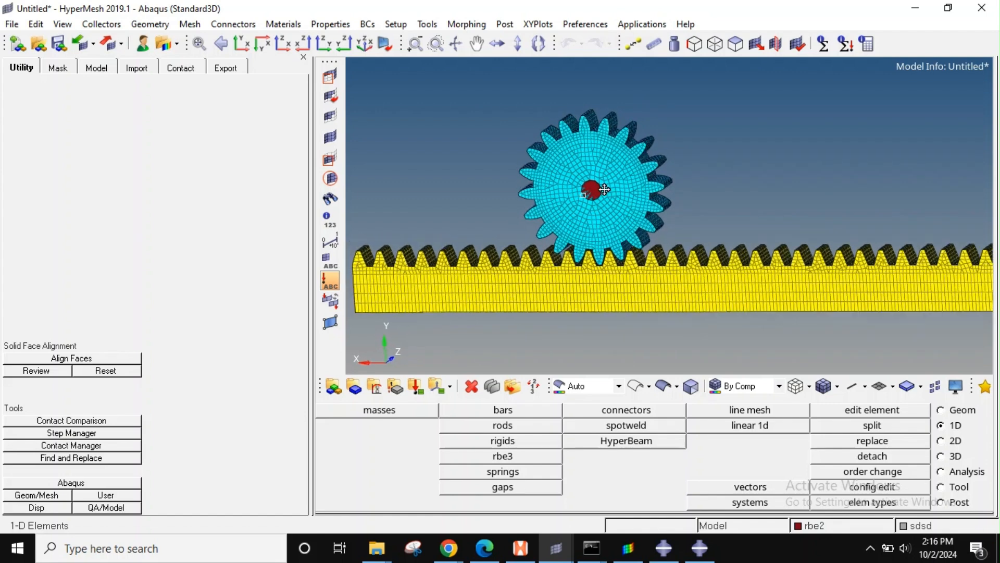
pyautogui.keyDown('ctrl'); pyautogui.scroll(-2, 604, 189); pyautogui.keyUp('ctrl')
pyautogui.keyDown('ctrl'); pyautogui.moveTo(604, 189); pyautogui.dragTo(590, 192, button='right'); pyautogui.keyUp('ctrl')
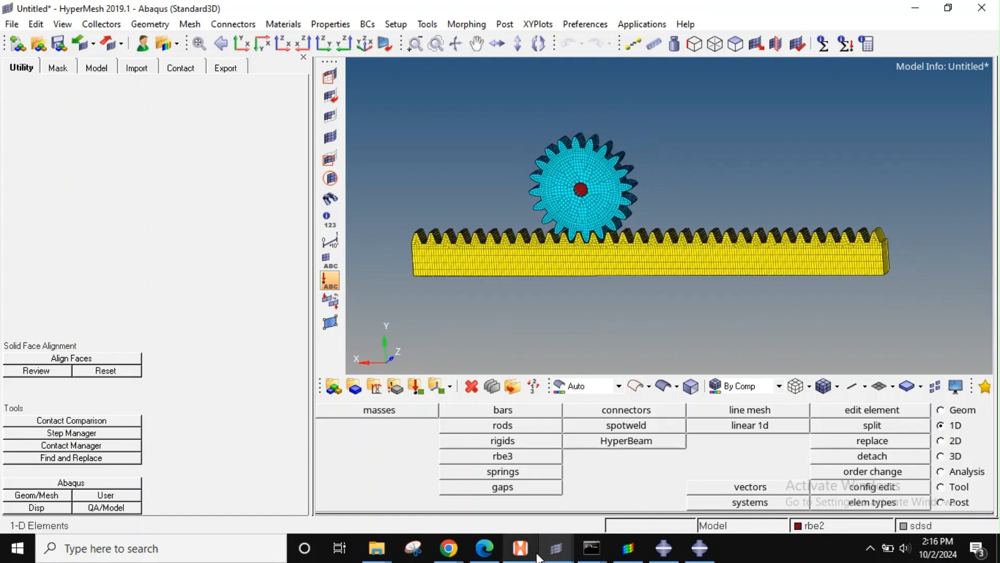
# Step: Add load_node to the boundary table with first dof 1 and last dof 5, and update the constraint
pyautogui.moveTo(556, 548)
pyautogui.click(614, 480)
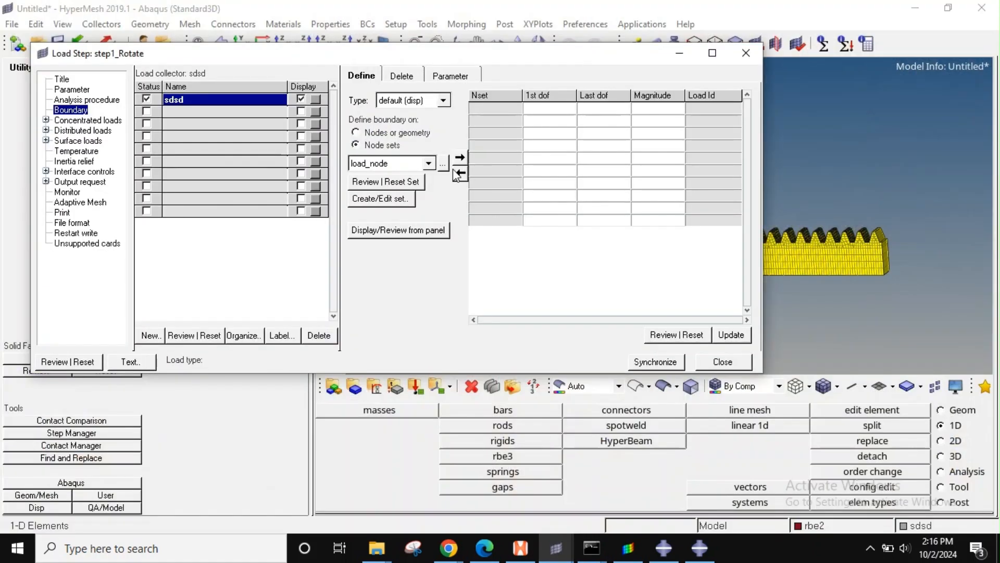
pyautogui.click(459, 158)
pyautogui.click(540, 108)
pyautogui.write('1')
pyautogui.click(603, 111)
pyautogui.write('5')
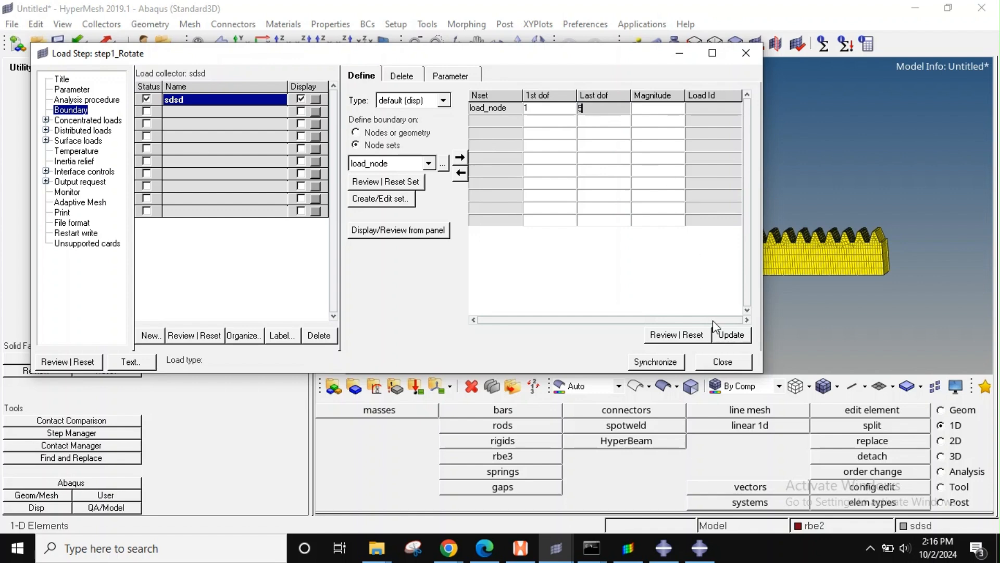
pyautogui.click(728, 334)
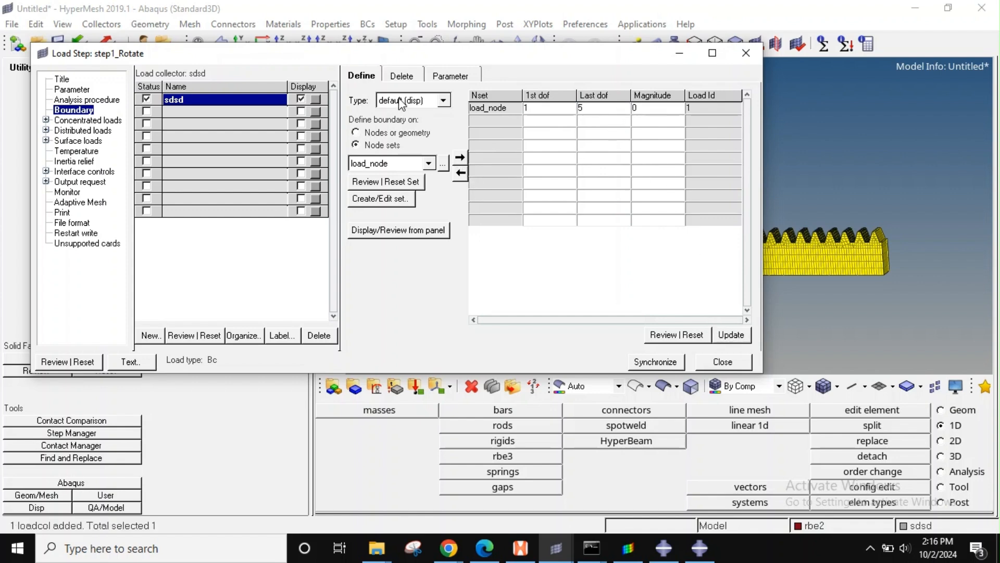
# Step: Uncover the model behind the load step window and inspect the gear's hub and tooth engagement with the rack
pyautogui.moveTo(621, 56); pyautogui.dragTo(407, 119)
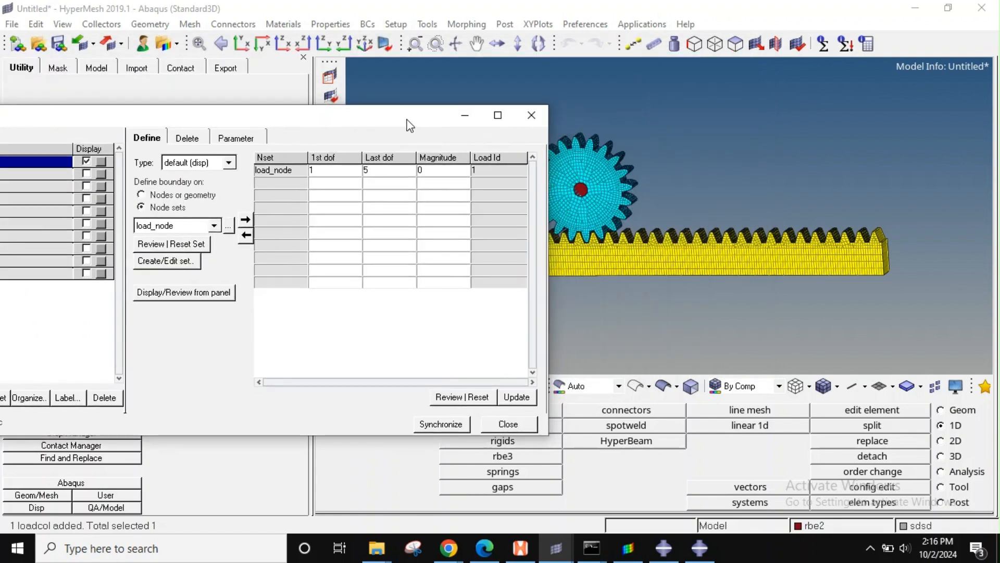
pyautogui.keyDown('ctrl'); pyautogui.moveTo(645, 213); pyautogui.dragTo(618, 185); pyautogui.keyUp('ctrl')
pyautogui.keyDown('ctrl'); pyautogui.scroll(2, 618, 185); pyautogui.keyUp('ctrl')
pyautogui.keyDown('ctrl'); pyautogui.scroll(-3, 618, 186); pyautogui.keyUp('ctrl')
pyautogui.keyDown('ctrl'); pyautogui.scroll(4, 618, 185); pyautogui.keyUp('ctrl')
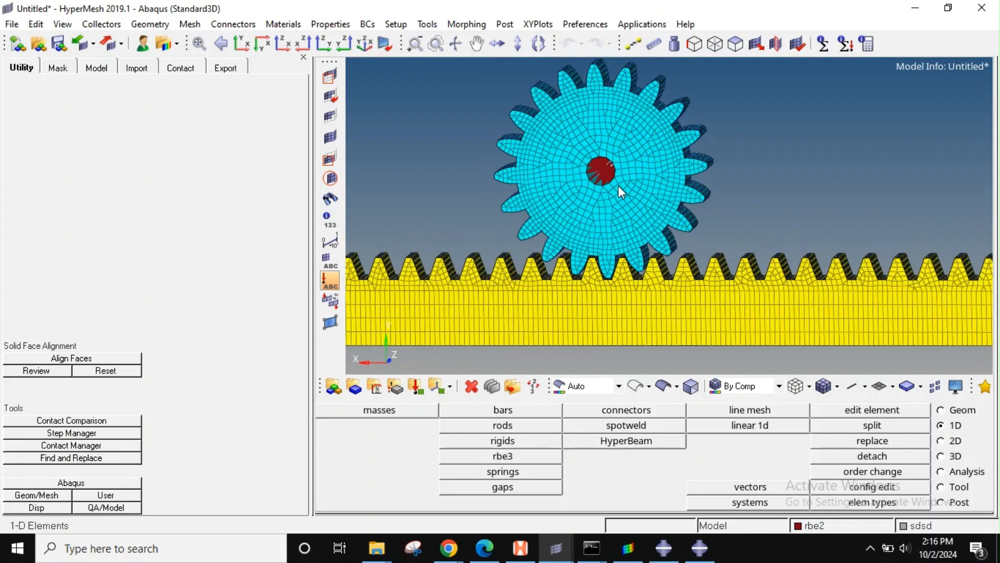
pyautogui.keyDown('ctrl'); pyautogui.scroll(-3, 618, 186); pyautogui.keyUp('ctrl')
pyautogui.keyDown('ctrl'); pyautogui.scroll(3, 607, 198); pyautogui.keyUp('ctrl')
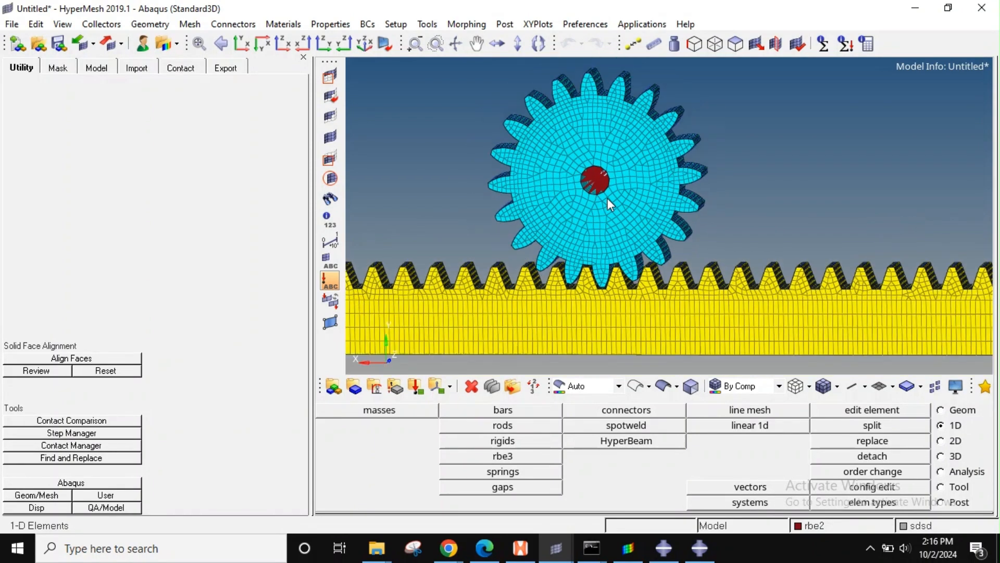
pyautogui.keyDown('ctrl'); pyautogui.scroll(-2, 608, 186); pyautogui.keyUp('ctrl')
pyautogui.keyDown('ctrl'); pyautogui.scroll(-2, 609, 192); pyautogui.keyUp('ctrl')
pyautogui.keyDown('ctrl'); pyautogui.scroll(3, 610, 191); pyautogui.keyUp('ctrl')
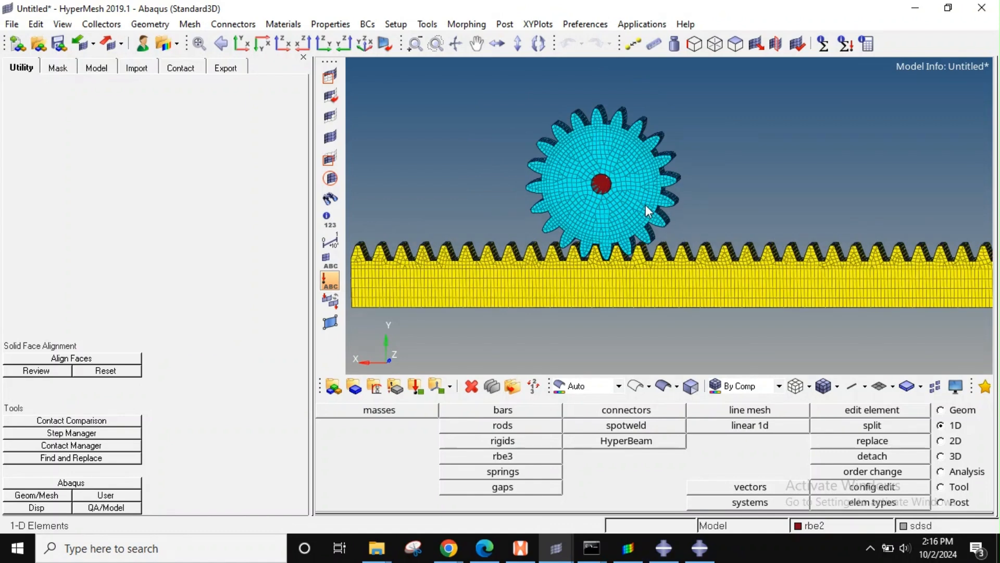
# Step: Bring back the step1_Rotate load step window, review the available boundary types and keep the default displacement type
pyautogui.click(561, 548)
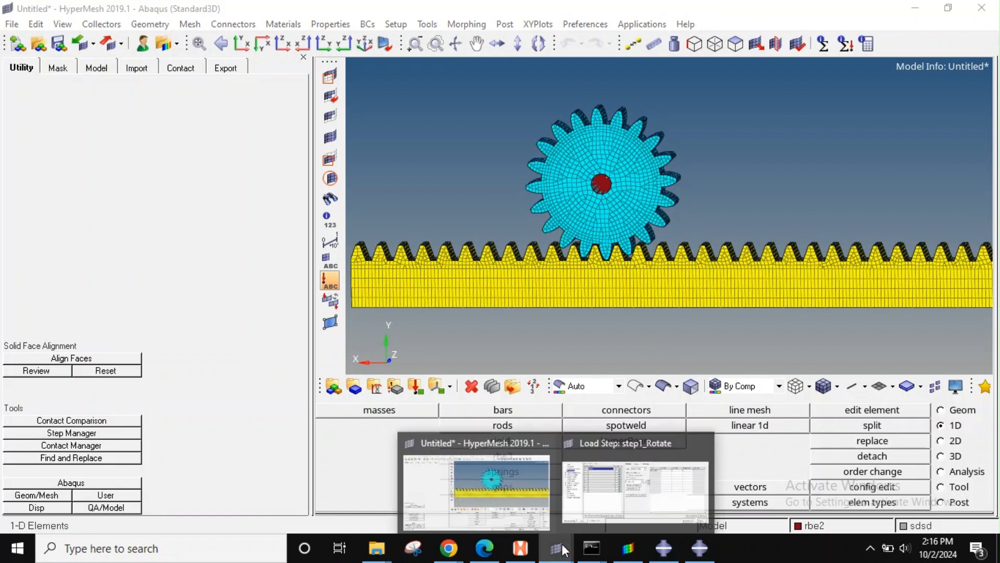
pyautogui.click(625, 487)
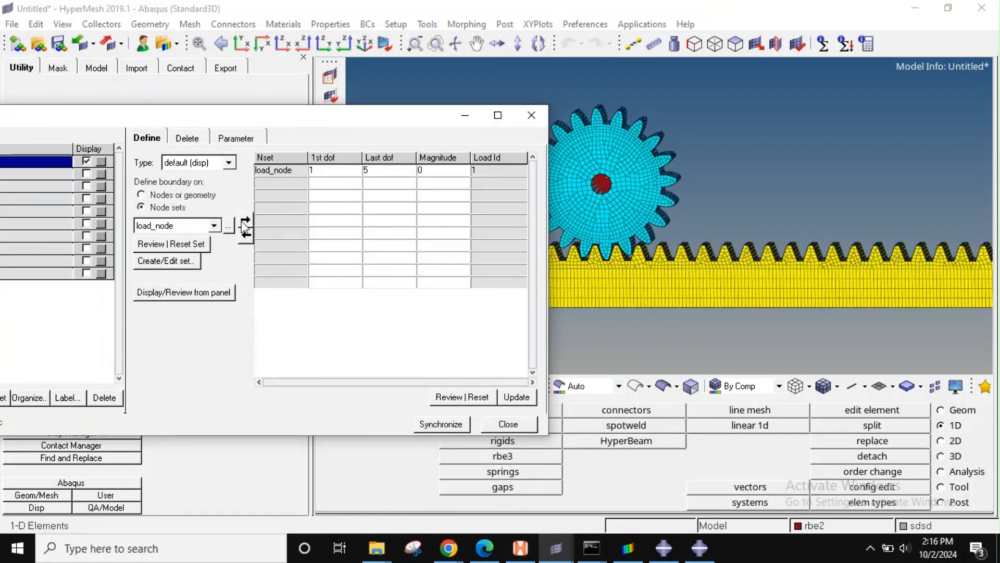
pyautogui.click(211, 166)
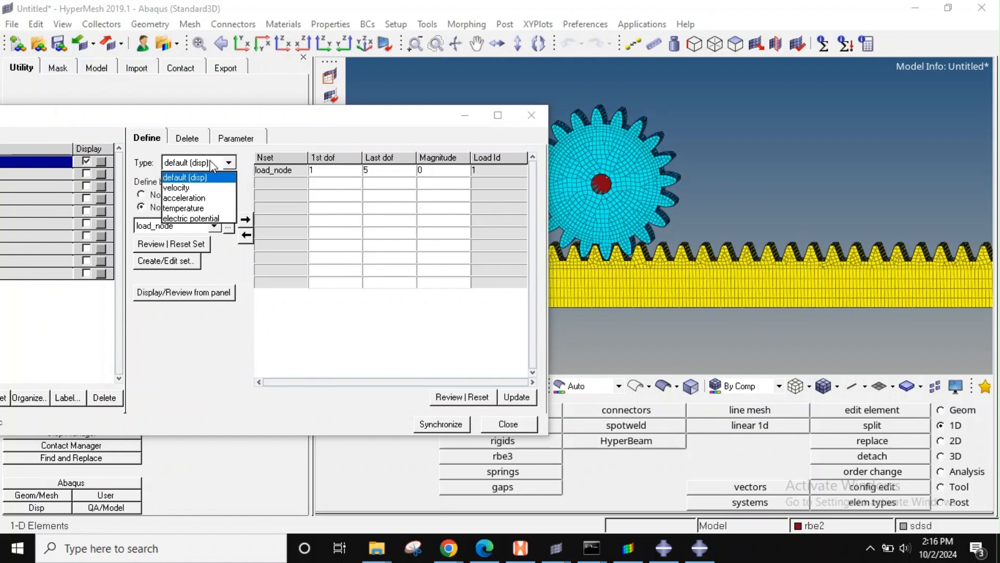
pyautogui.click(212, 165)
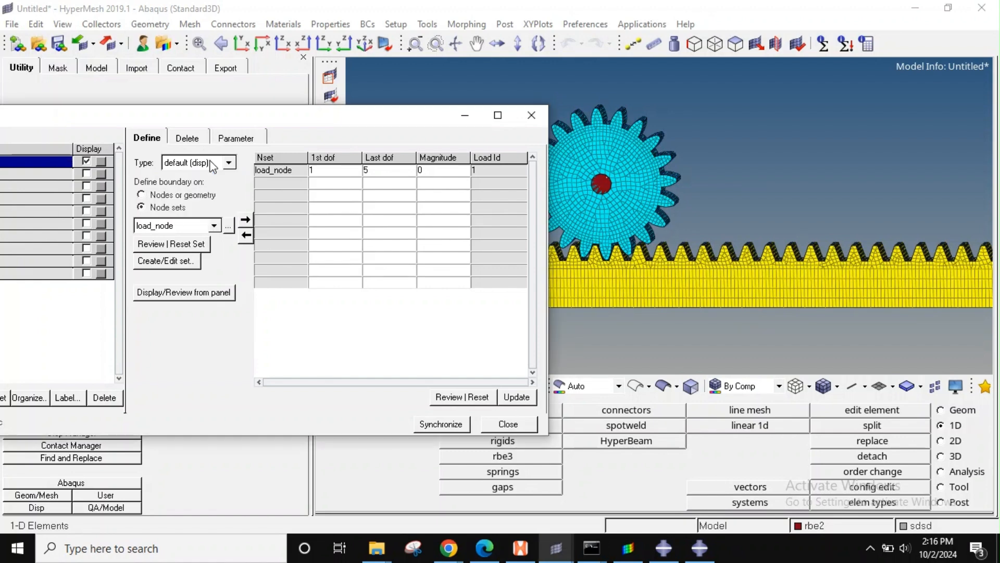
pyautogui.click(212, 166)
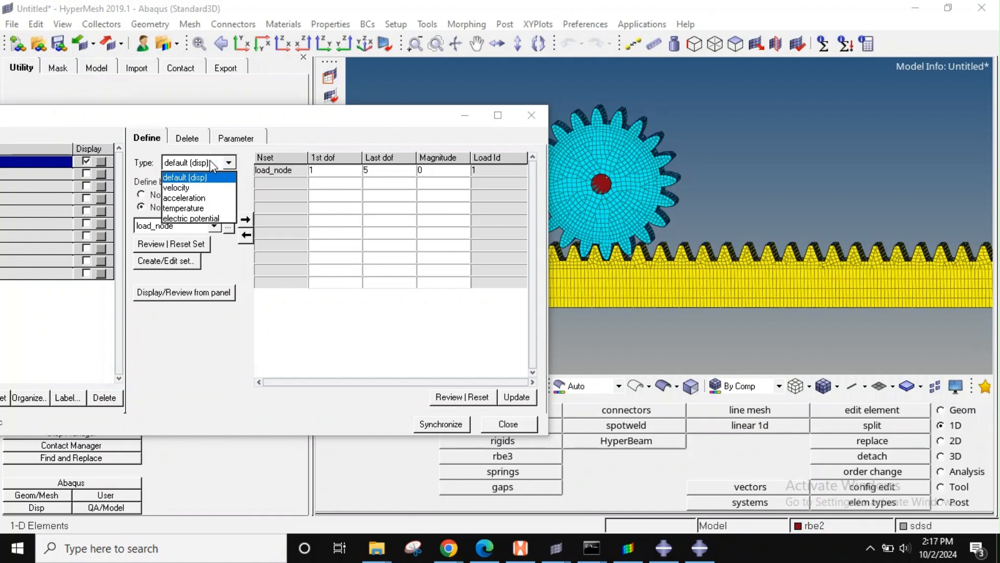
pyautogui.scroll(-1, 201, 211)
pyautogui.scroll(1, 200, 211)
pyautogui.click(201, 178)
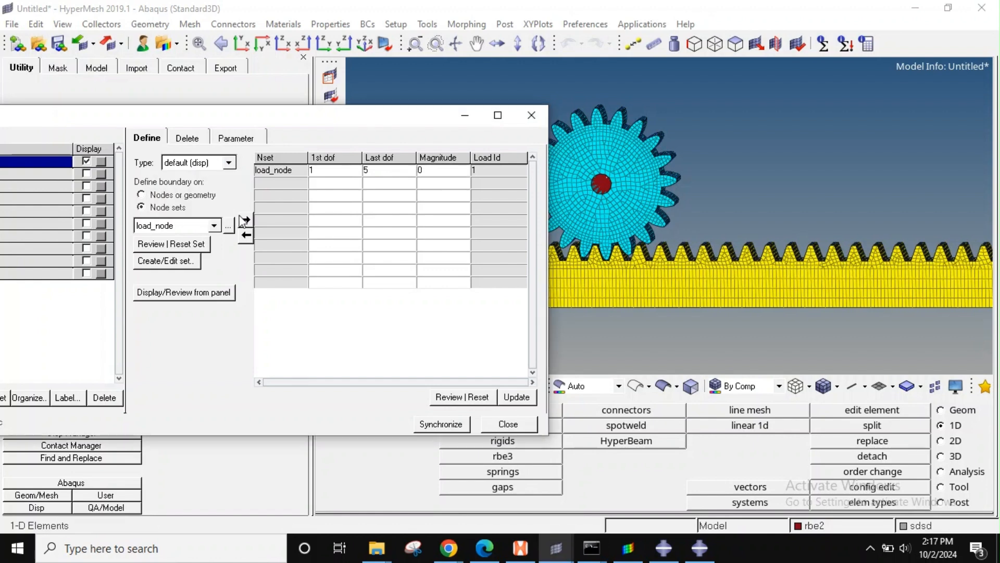
# Step: Add a second load_node row to the boundary table with first dof 6 and last dof 6
pyautogui.click(246, 219)
pyautogui.click(338, 183)
pyautogui.write('6')
pyautogui.click(385, 183)
pyautogui.write('6')
pyautogui.click(436, 183)
# Step: Examine the gear and rack against the global axes to determine the gear's rotation direction
pyautogui.keyDown('ctrl'); pyautogui.moveTo(709, 249); pyautogui.dragTo(729, 237, button='right'); pyautogui.keyUp('ctrl')
pyautogui.keyDown('ctrl'); pyautogui.scroll(1, 645, 172); pyautogui.keyUp('ctrl')
pyautogui.keyDown('ctrl'); pyautogui.scroll(-3, 645, 171); pyautogui.keyUp('ctrl')
pyautogui.keyDown('ctrl'); pyautogui.moveTo(645, 172); pyautogui.dragTo(624, 192); pyautogui.keyUp('ctrl')
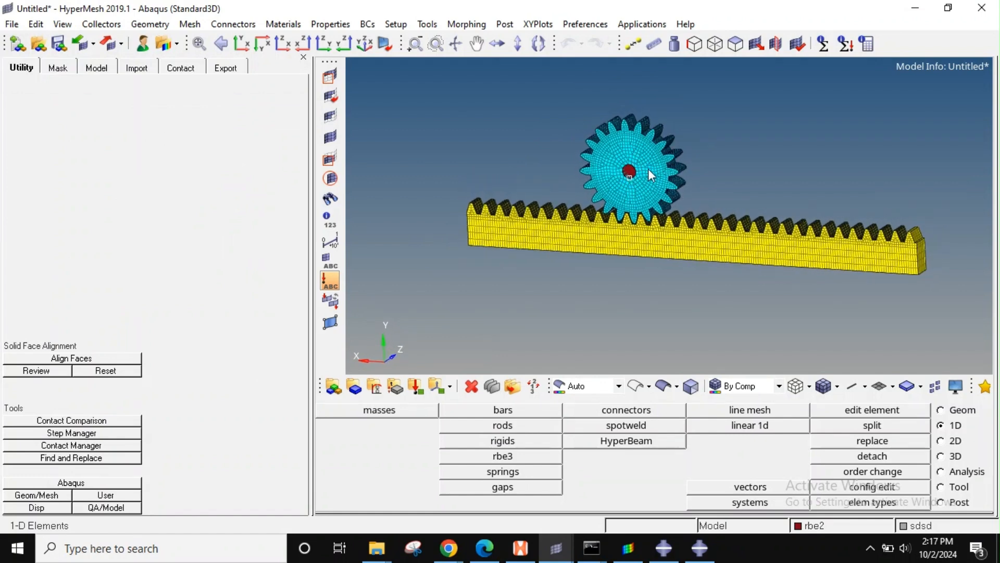
pyautogui.keyDown('ctrl'); pyautogui.scroll(2, 641, 170); pyautogui.keyUp('ctrl')
pyautogui.keyDown('ctrl'); pyautogui.scroll(-1, 642, 170); pyautogui.keyUp('ctrl')
pyautogui.keyDown('ctrl'); pyautogui.scroll(2, 633, 176); pyautogui.keyUp('ctrl')
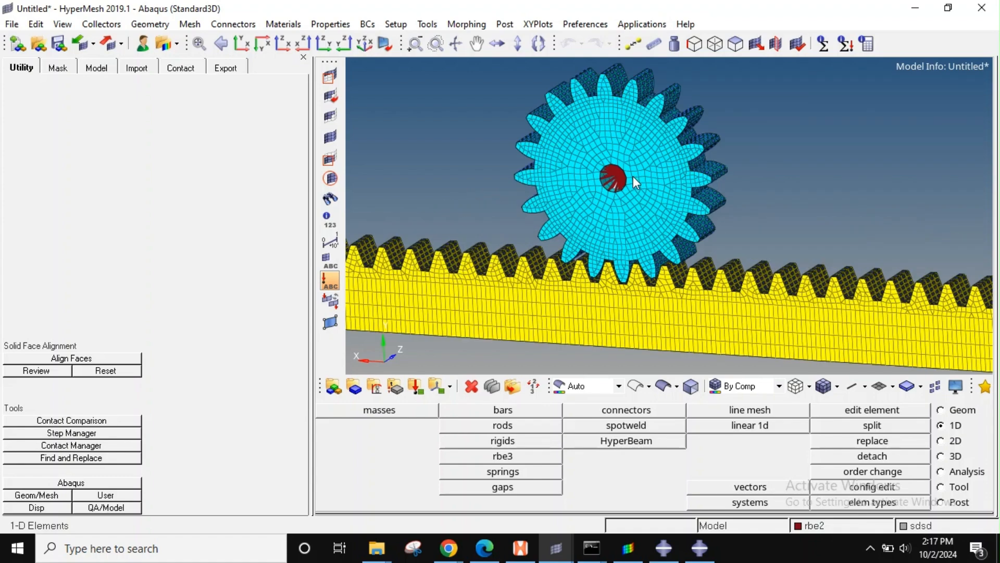
pyautogui.keyDown('ctrl'); pyautogui.scroll(-2, 633, 176); pyautogui.keyUp('ctrl')
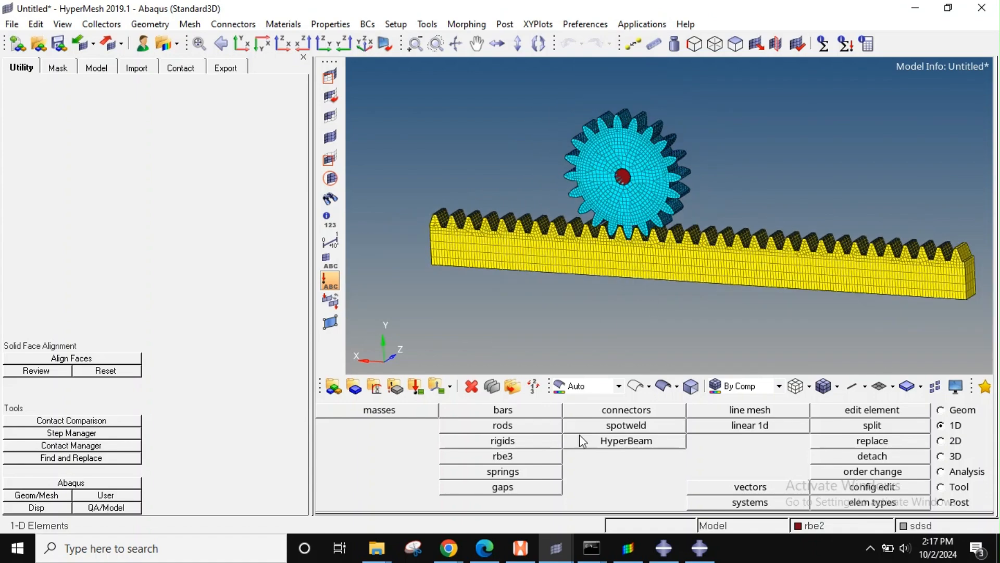
# Step: Set the magnitude of load_node's dof 6 row to -1.57, update the boundary, and close the load step and Step Manager
pyautogui.moveTo(560, 557)
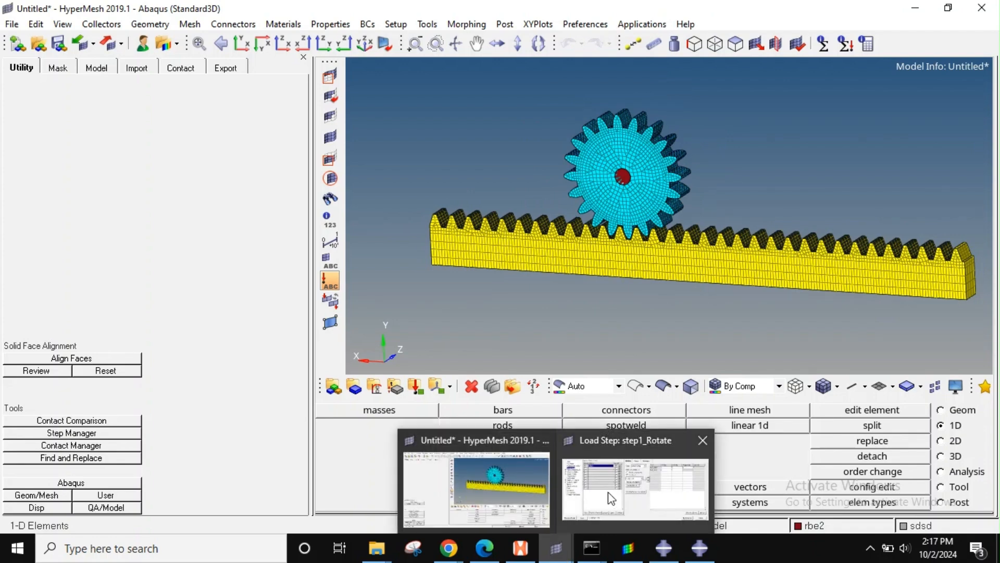
pyautogui.moveTo(608, 492)
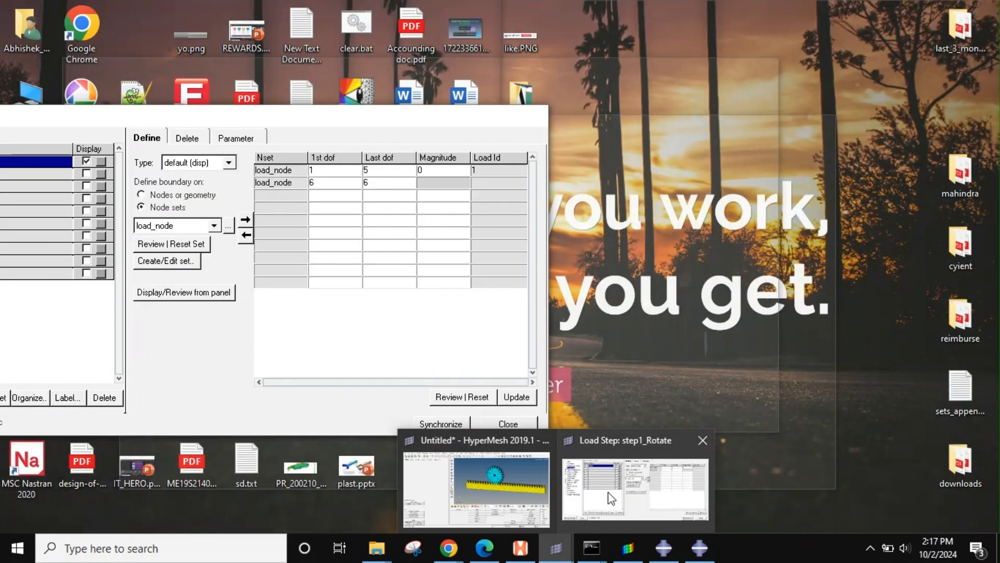
pyautogui.click(608, 491)
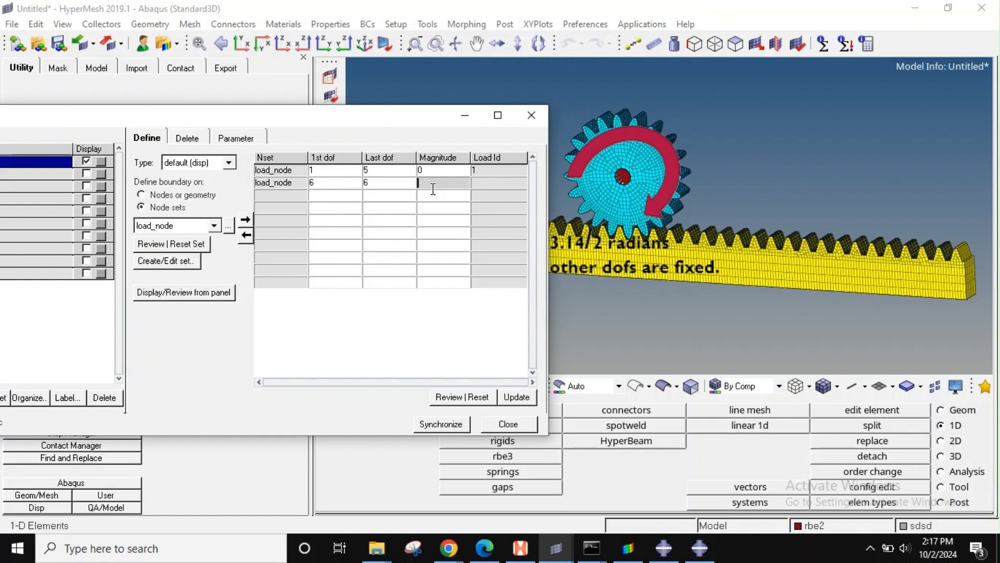
pyautogui.write('-1.57')
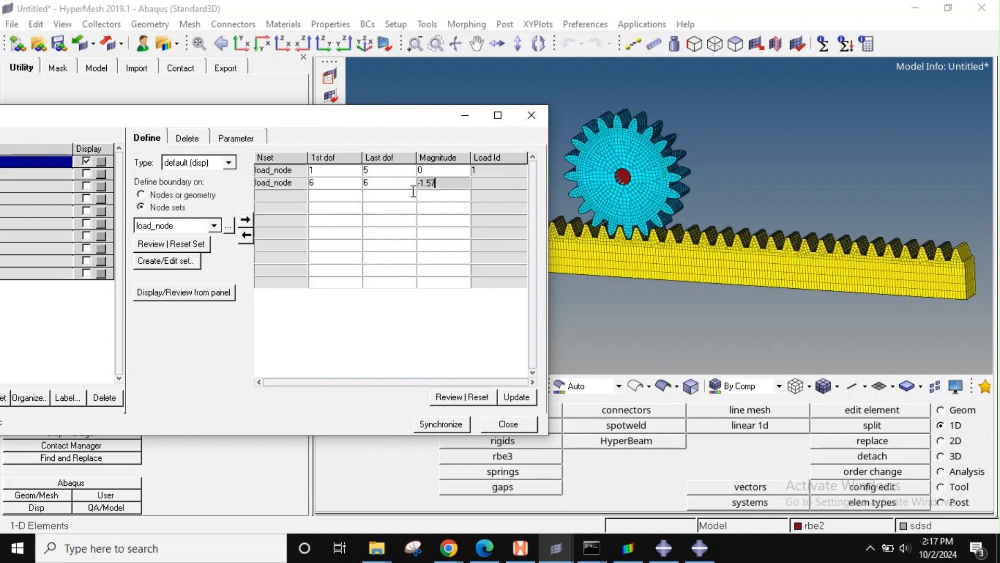
pyautogui.click(509, 398)
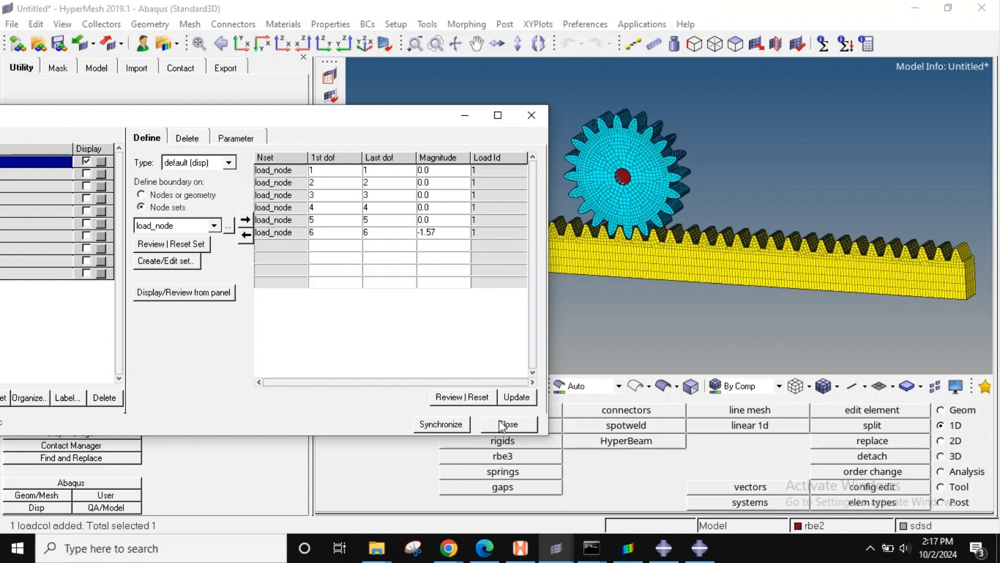
pyautogui.click(508, 423)
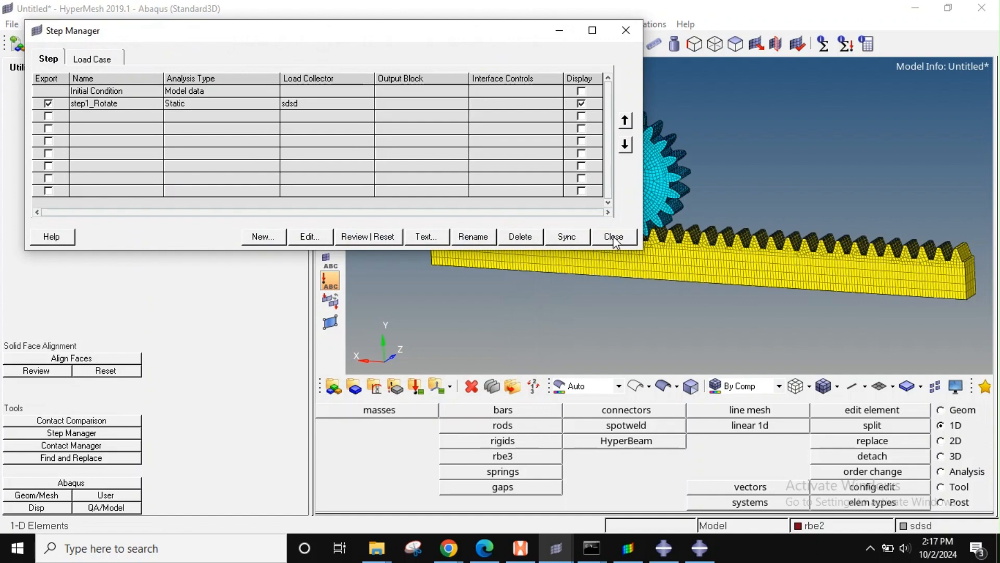
pyautogui.click(614, 238)
# Step: Examine the gear's hub coupling, its tooth engagement and the full length of the rack for the remaining constraints
pyautogui.keyDown('ctrl'); pyautogui.moveTo(661, 202); pyautogui.dragTo(636, 202); pyautogui.keyUp('ctrl')
pyautogui.keyDown('ctrl'); pyautogui.scroll(3, 631, 188); pyautogui.keyUp('ctrl')
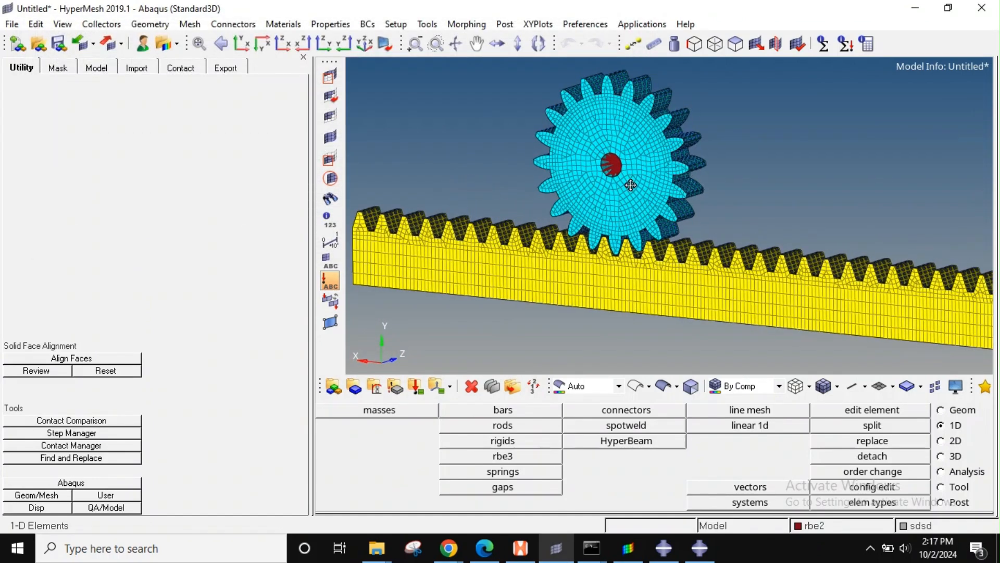
pyautogui.keyDown('ctrl'); pyautogui.scroll(-3, 630, 184); pyautogui.keyUp('ctrl')
pyautogui.keyDown('ctrl'); pyautogui.scroll(3, 628, 168); pyautogui.keyUp('ctrl')
pyautogui.scroll(-1, 629, 169)
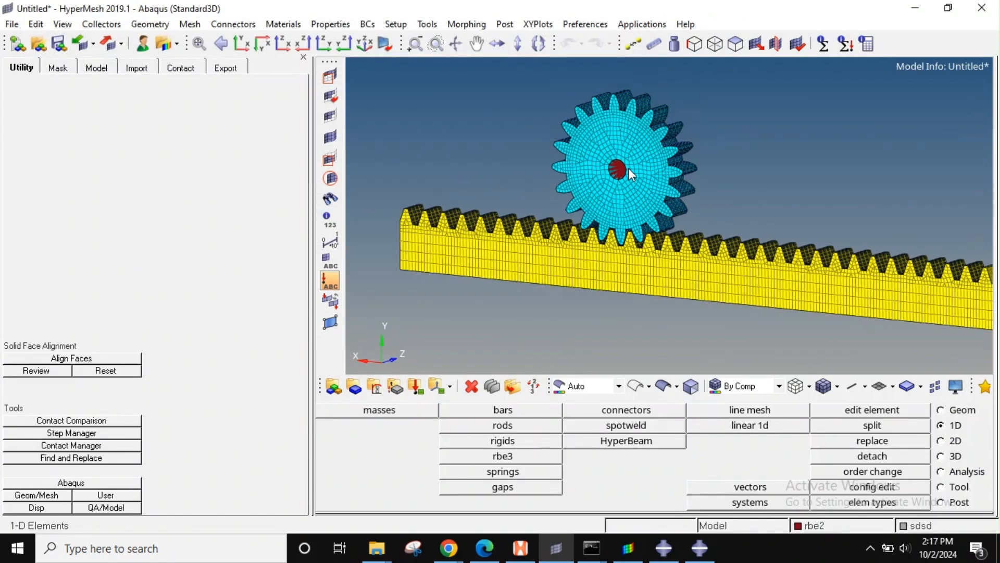
pyautogui.keyDown('ctrl'); pyautogui.moveTo(632, 164); pyautogui.dragTo(611, 169, button='right'); pyautogui.keyUp('ctrl')
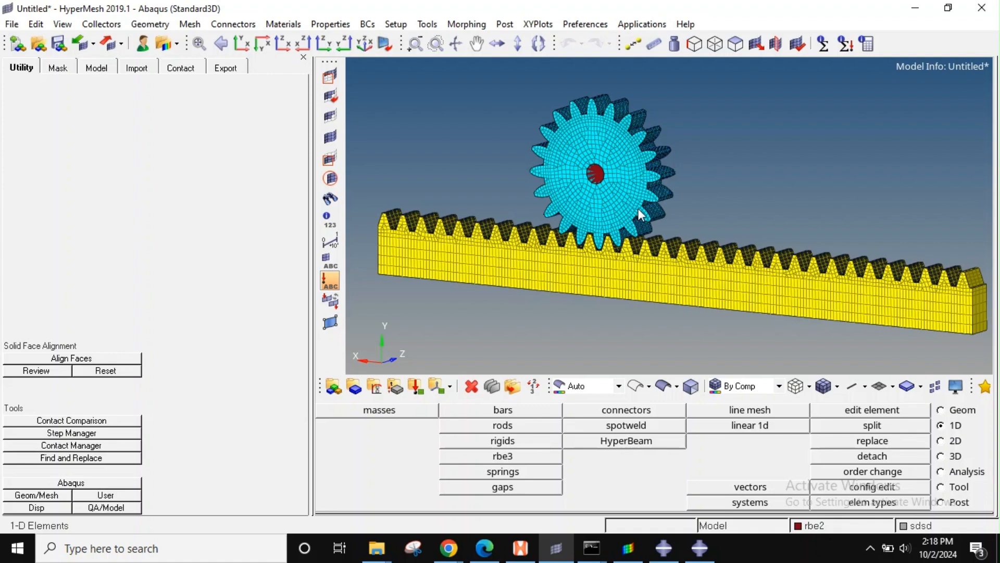
pyautogui.scroll(1, 629, 190)
pyautogui.scroll(-2, 630, 192)
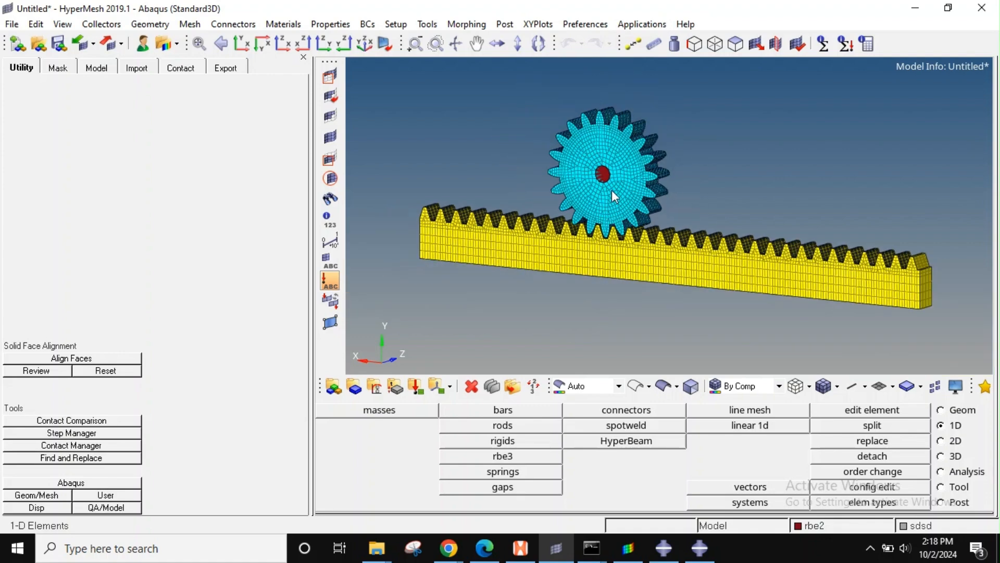
pyautogui.moveTo(614, 177)
pyautogui.keyDown('ctrl'); pyautogui.mouseDown()
pyautogui.moveTo(608, 190)
pyautogui.moveTo(618, 184)
pyautogui.mouseUp(); pyautogui.keyUp('ctrl')
pyautogui.keyDown('ctrl'); pyautogui.scroll(3, 612, 170); pyautogui.keyUp('ctrl')
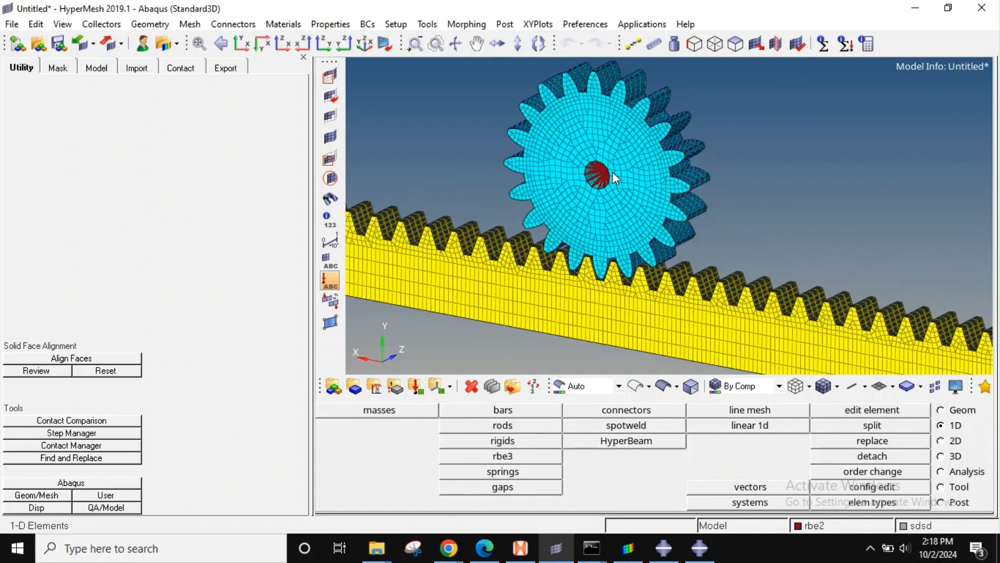
pyautogui.keyDown('ctrl'); pyautogui.scroll(-2, 611, 171); pyautogui.keyUp('ctrl')
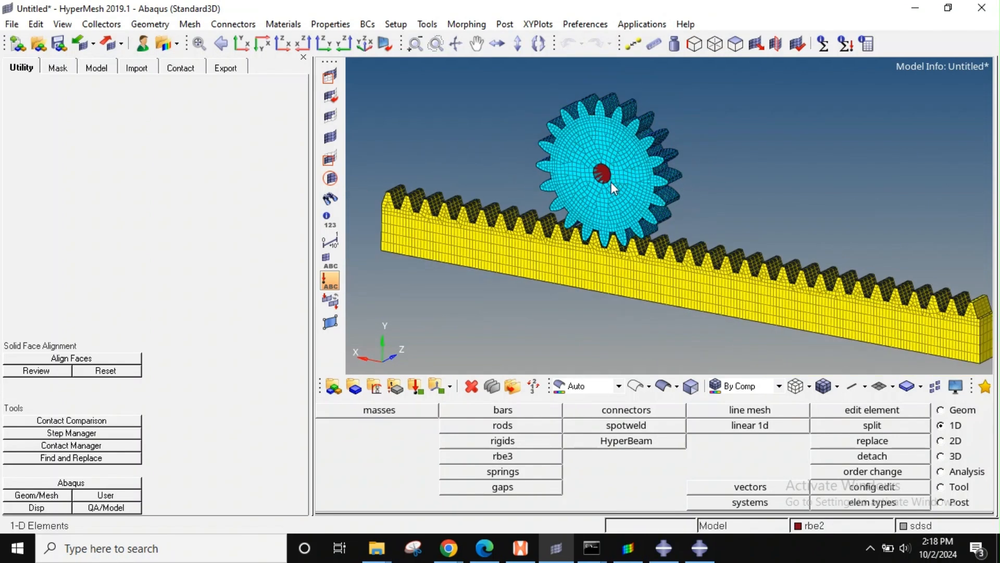
pyautogui.keyDown('ctrl'); pyautogui.scroll(-2, 611, 183); pyautogui.keyUp('ctrl')
pyautogui.moveTo(612, 182)
pyautogui.keyDown('ctrl'); pyautogui.mouseDown(button='right')
pyautogui.moveTo(592, 224)
pyautogui.moveTo(597, 191)
pyautogui.mouseUp(button='right'); pyautogui.keyUp('ctrl')
pyautogui.keyDown('ctrl'); pyautogui.scroll(2, 592, 224); pyautogui.keyUp('ctrl')
pyautogui.keyDown('ctrl'); pyautogui.scroll(-3, 592, 224); pyautogui.keyUp('ctrl')
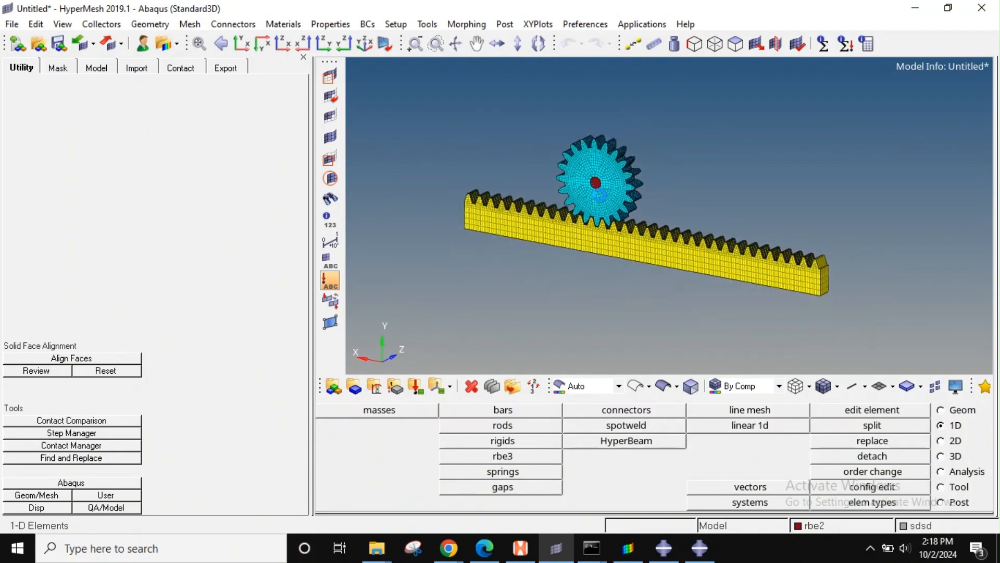
pyautogui.keyDown('ctrl'); pyautogui.moveTo(639, 187); pyautogui.dragTo(607, 175); pyautogui.keyUp('ctrl')
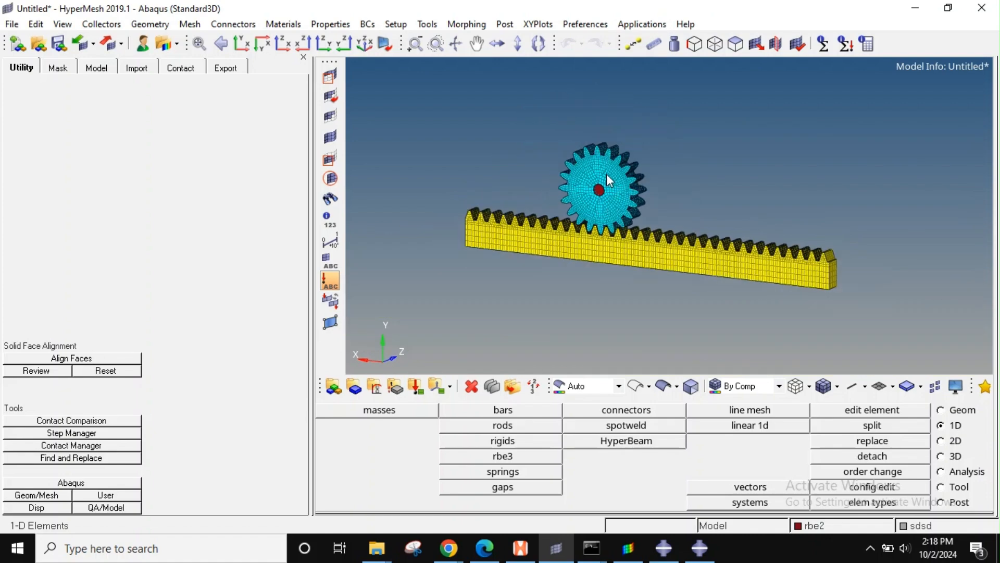
pyautogui.scroll(3, 589, 248)
pyautogui.scroll(-4, 589, 247)
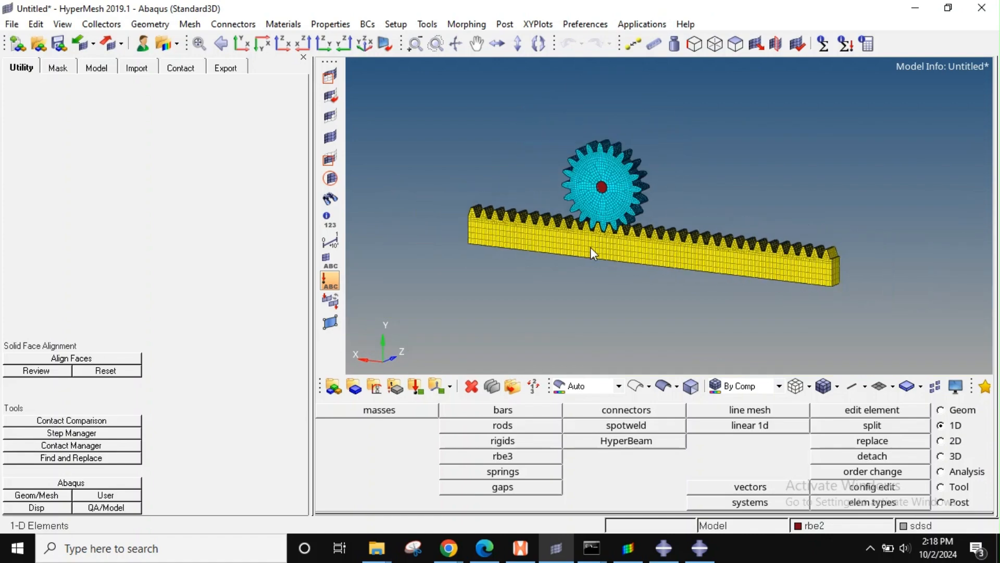
pyautogui.scroll(4, 591, 249)
pyautogui.scroll(-2, 592, 248)
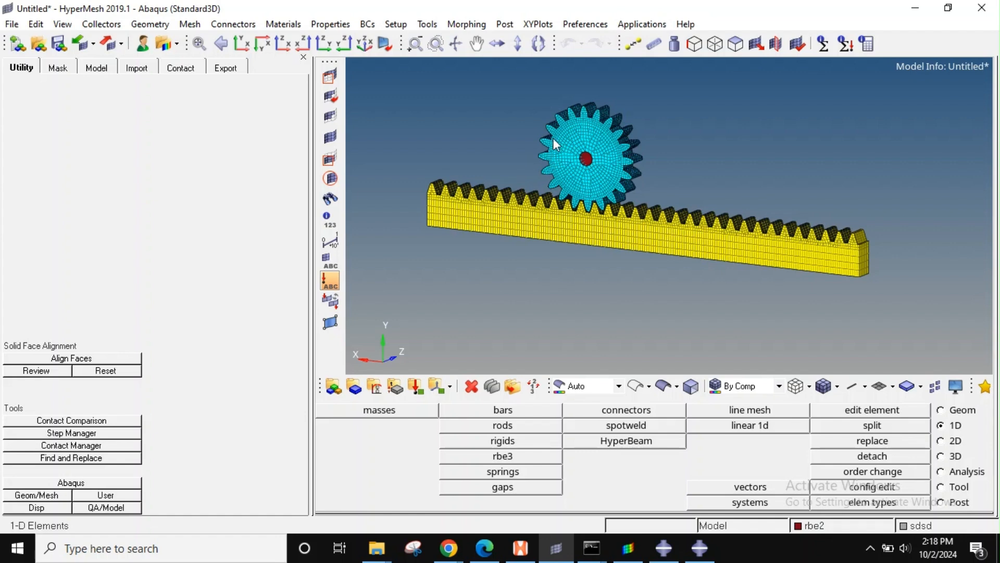
pyautogui.scroll(3, 582, 207)
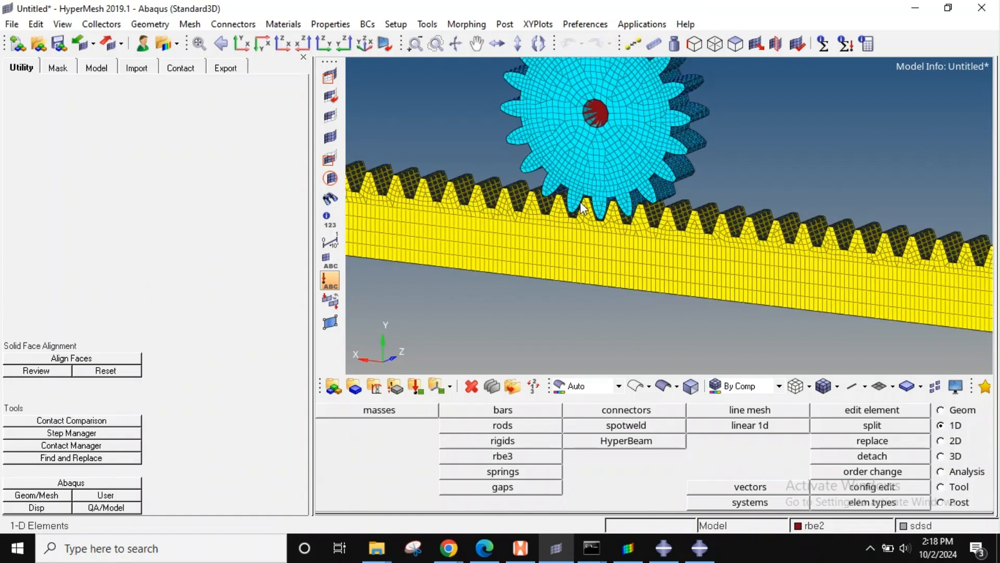
pyautogui.scroll(-4, 583, 207)
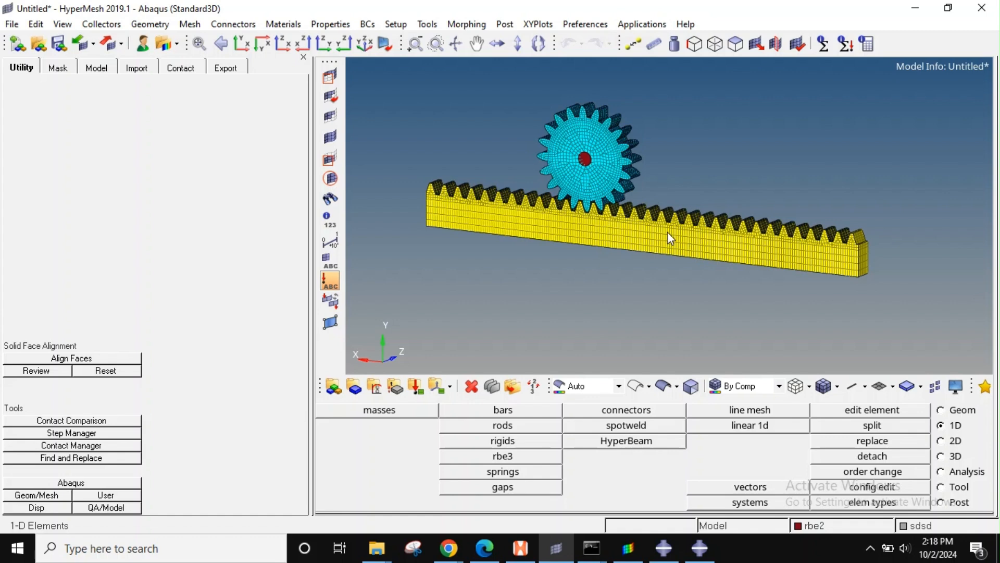
pyautogui.scroll(2, 633, 238)
pyautogui.scroll(-3, 634, 238)
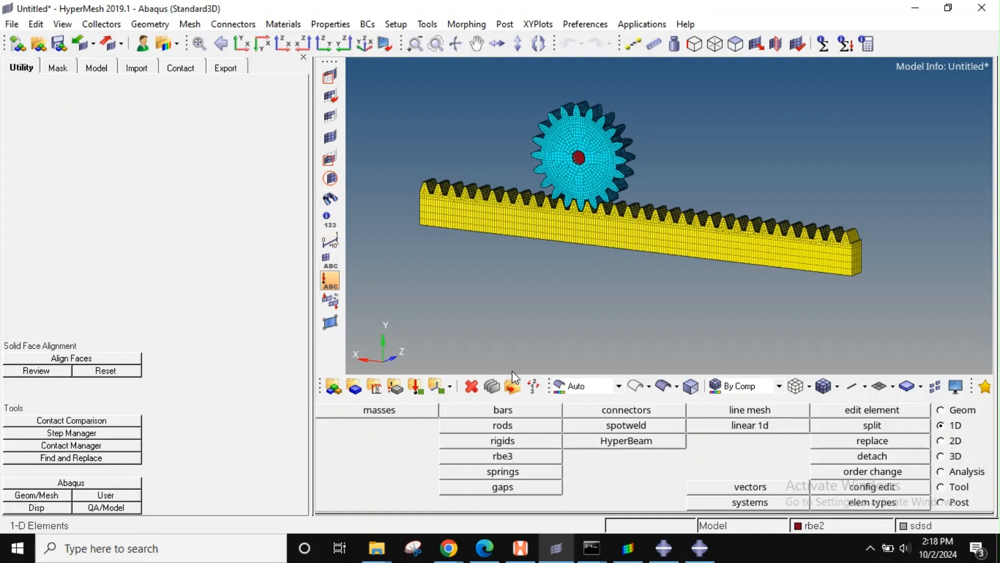
# Step: Locate step1_Rotate among the model's load steps and select the sdsd load collector to show its properties
pyautogui.click(108, 68)
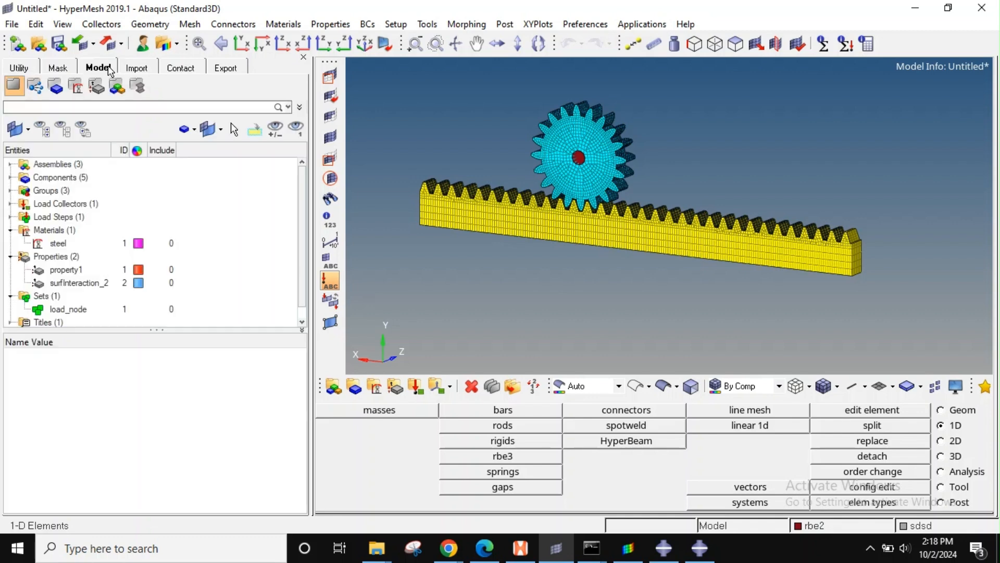
pyautogui.click(11, 217)
pyautogui.click(61, 226)
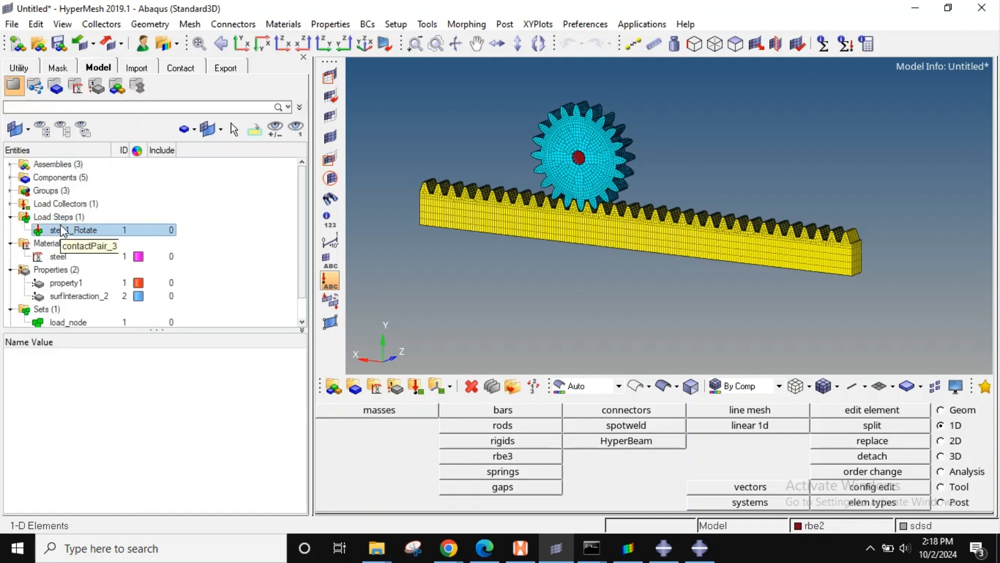
pyautogui.rightClick(61, 225)
pyautogui.click(11, 205)
pyautogui.click(80, 219)
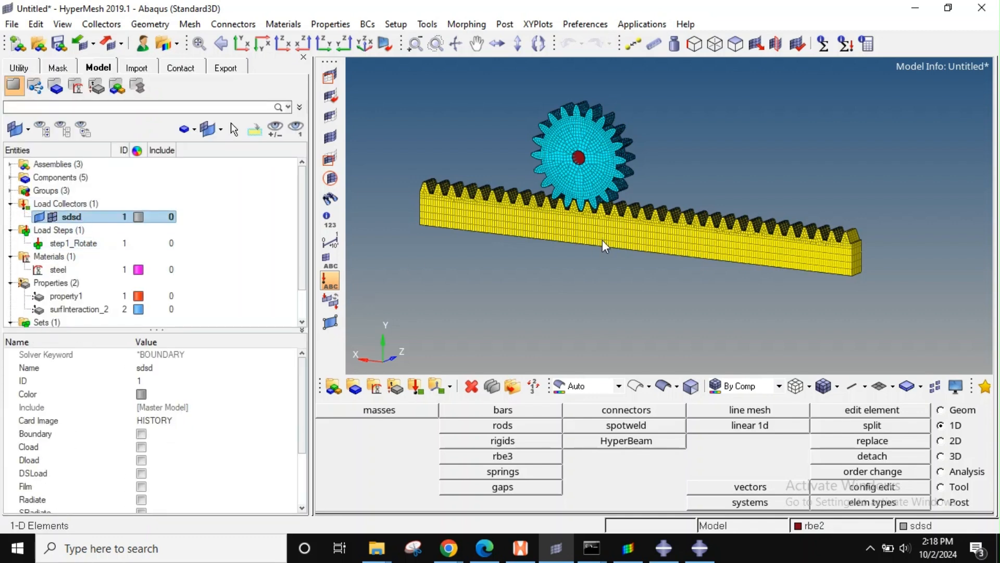
# Step: Examine the rack's long side, end face and underside together with the engaged gear for where to constrain them
pyautogui.keyDown('ctrl'); pyautogui.moveTo(599, 212); pyautogui.dragTo(610, 205, button='right'); pyautogui.keyUp('ctrl')
pyautogui.keyDown('ctrl'); pyautogui.scroll(2, 611, 212); pyautogui.keyUp('ctrl')
pyautogui.keyDown('ctrl'); pyautogui.scroll(-2, 609, 216); pyautogui.keyUp('ctrl')
pyautogui.keyDown('ctrl'); pyautogui.moveTo(607, 217); pyautogui.dragTo(574, 225); pyautogui.keyUp('ctrl')
pyautogui.keyDown('ctrl'); pyautogui.scroll(2, 597, 214); pyautogui.keyUp('ctrl')
pyautogui.keyDown('ctrl'); pyautogui.scroll(-2, 597, 214); pyautogui.keyUp('ctrl')
pyautogui.keyDown('ctrl'); pyautogui.scroll(2, 573, 225); pyautogui.keyUp('ctrl')
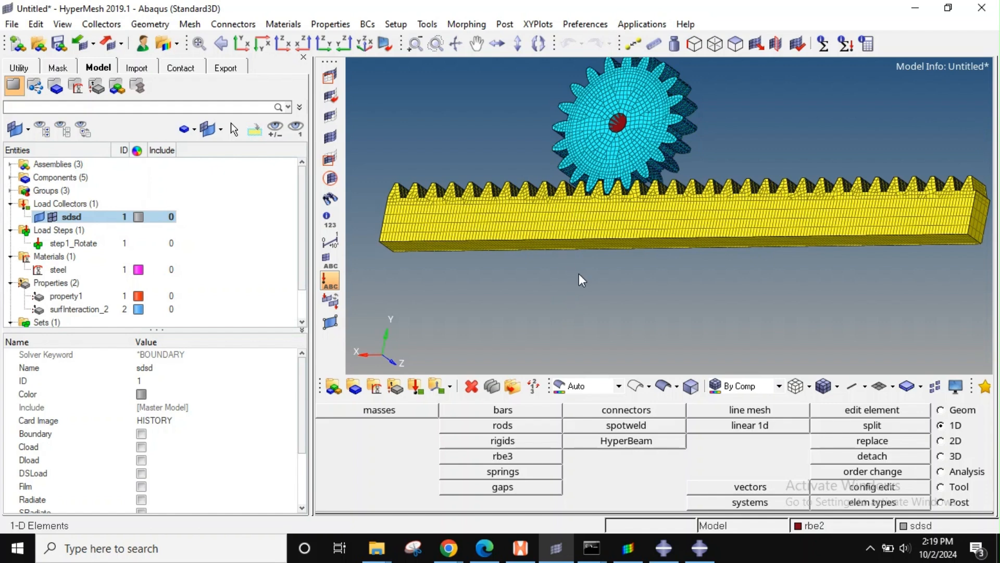
# Step: Create zero-valued dof2 boundary constraints on six nodes spread along the rack's bottom face in the sdsd load collector
pyautogui.click(950, 471)
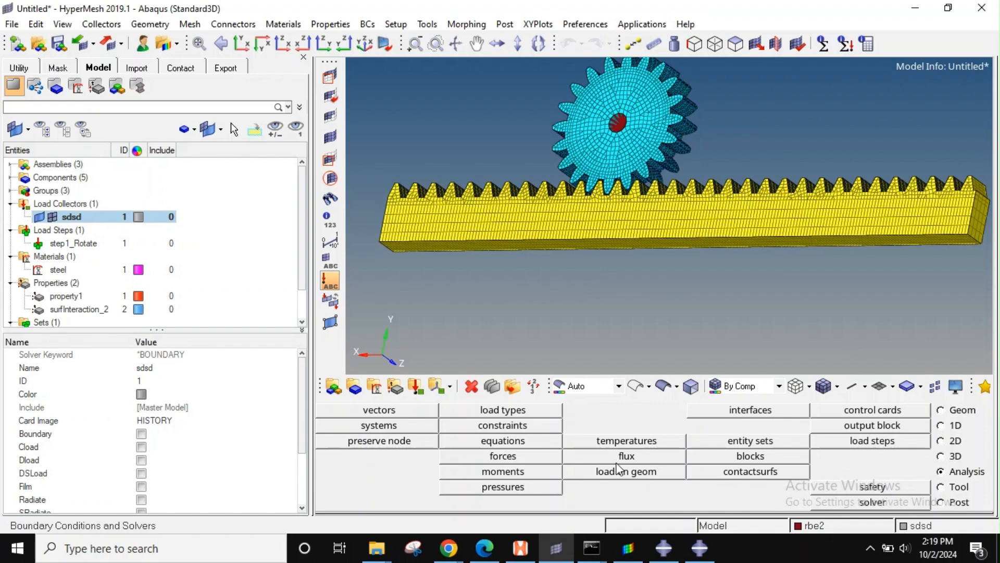
pyautogui.click(507, 427)
pyautogui.scroll(4, 546, 245)
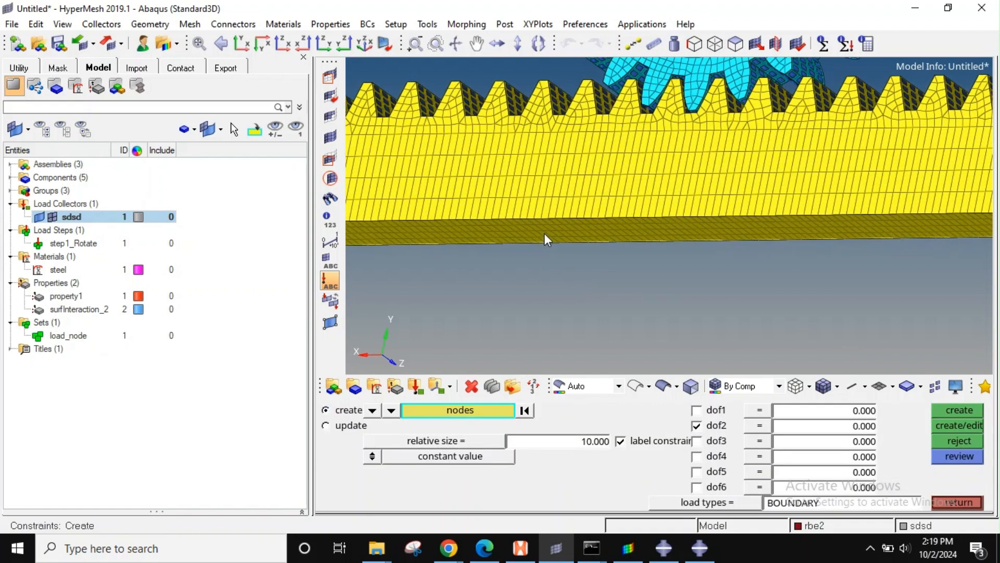
pyautogui.scroll(3, 547, 240)
pyautogui.click(539, 216)
pyautogui.click(571, 239)
pyautogui.click(861, 225)
pyautogui.moveTo(877, 229)
pyautogui.keyDown('ctrl'); pyautogui.mouseDown(button='right')
pyautogui.moveTo(550, 236)
pyautogui.moveTo(665, 234)
pyautogui.moveTo(562, 242)
pyautogui.mouseUp(button='right'); pyautogui.keyUp('ctrl')
pyautogui.click(851, 253)
pyautogui.keyDown('ctrl'); pyautogui.moveTo(881, 239); pyautogui.dragTo(692, 253, button='right'); pyautogui.keyUp('ctrl')
pyautogui.scroll(-5, 825, 267)
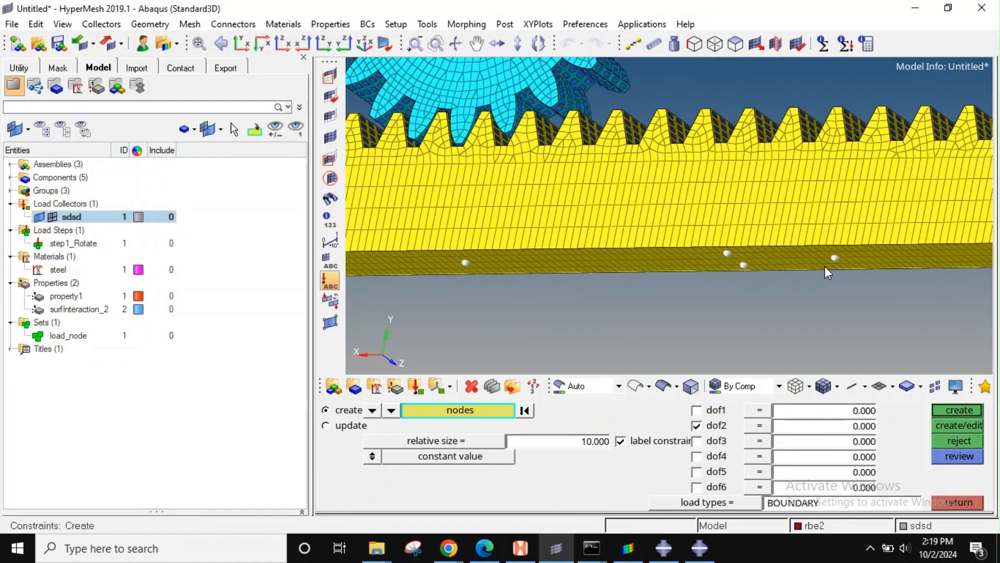
pyautogui.scroll(-3, 698, 273)
pyautogui.keyDown('ctrl'); pyautogui.moveTo(652, 217); pyautogui.dragTo(677, 217); pyautogui.keyUp('ctrl')
pyautogui.middleClick(666, 252)
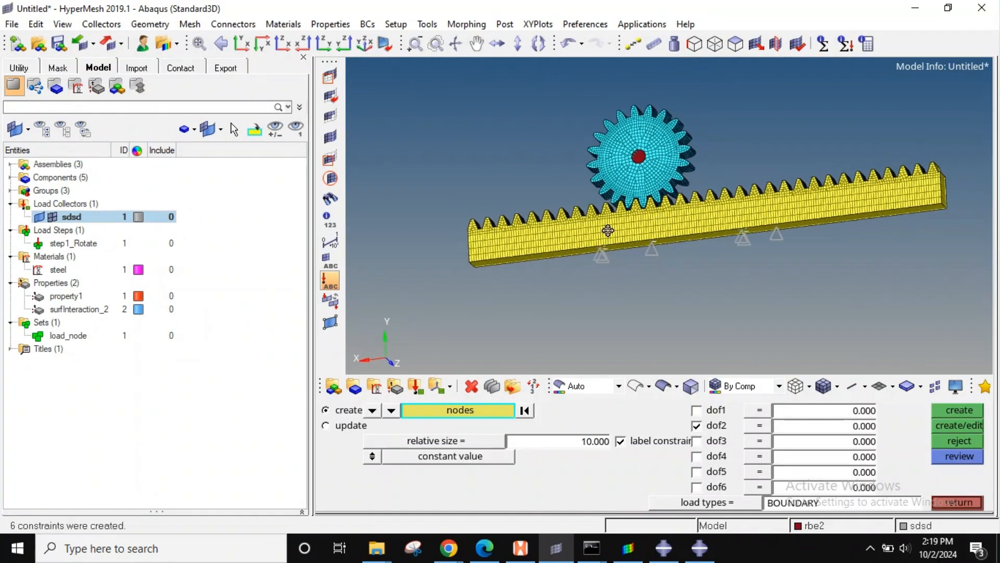
# Step: Select nodes on both long side faces of the rack and create dof2 constraints on them
pyautogui.scroll(5, 607, 227)
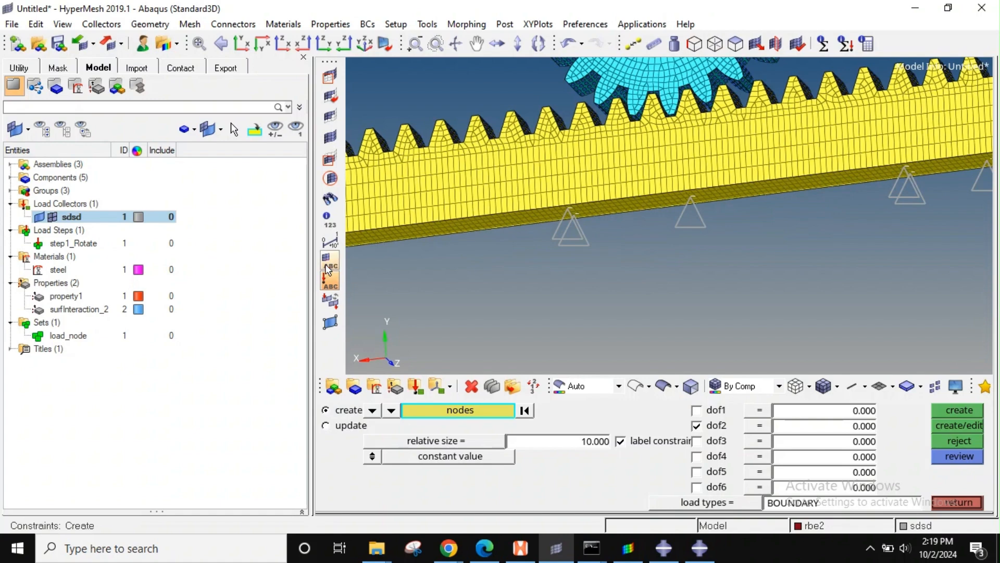
pyautogui.click(328, 267)
pyautogui.scroll(-5, 670, 254)
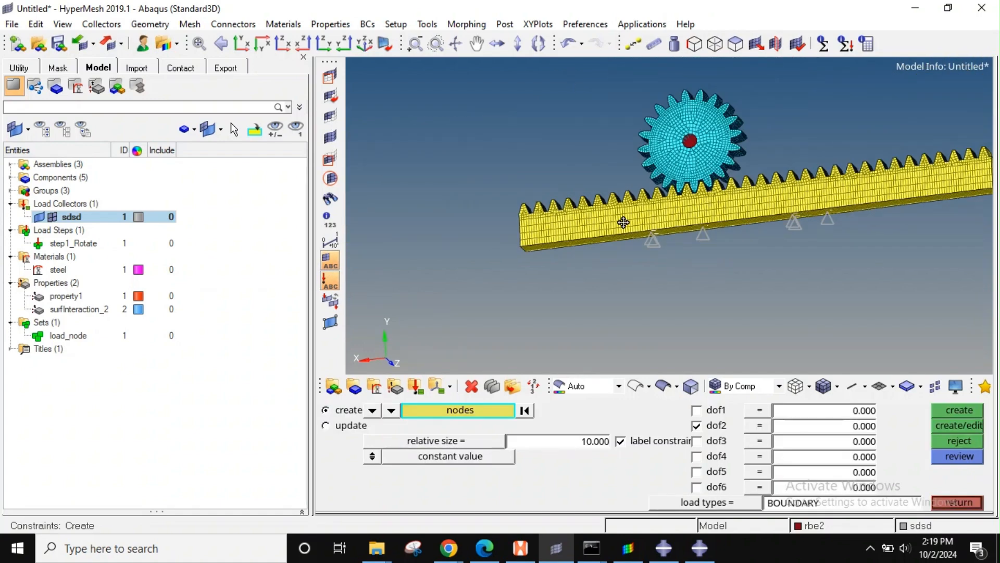
pyautogui.keyDown('ctrl'); pyautogui.moveTo(674, 214); pyautogui.dragTo(704, 221); pyautogui.keyUp('ctrl')
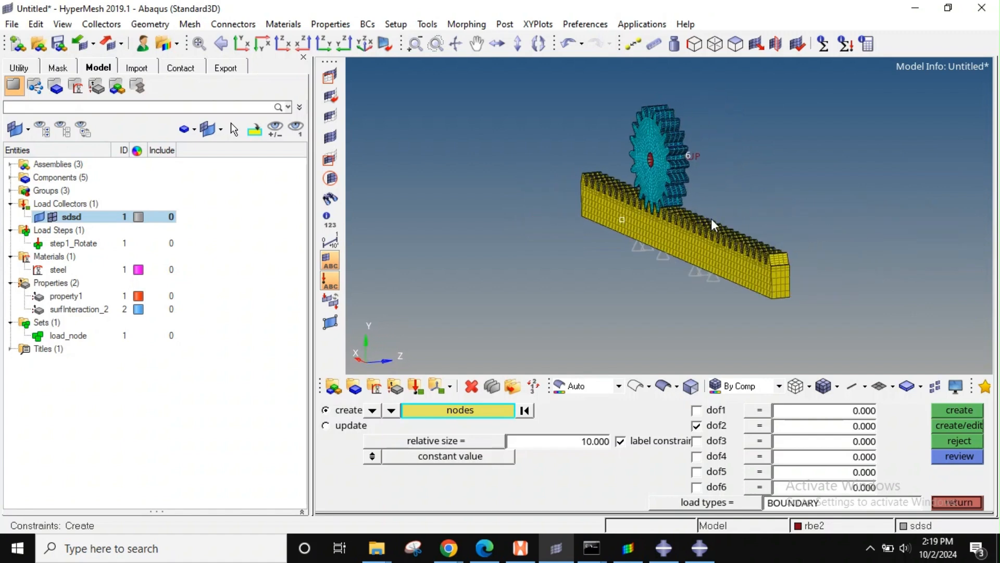
pyautogui.scroll(5, 712, 241)
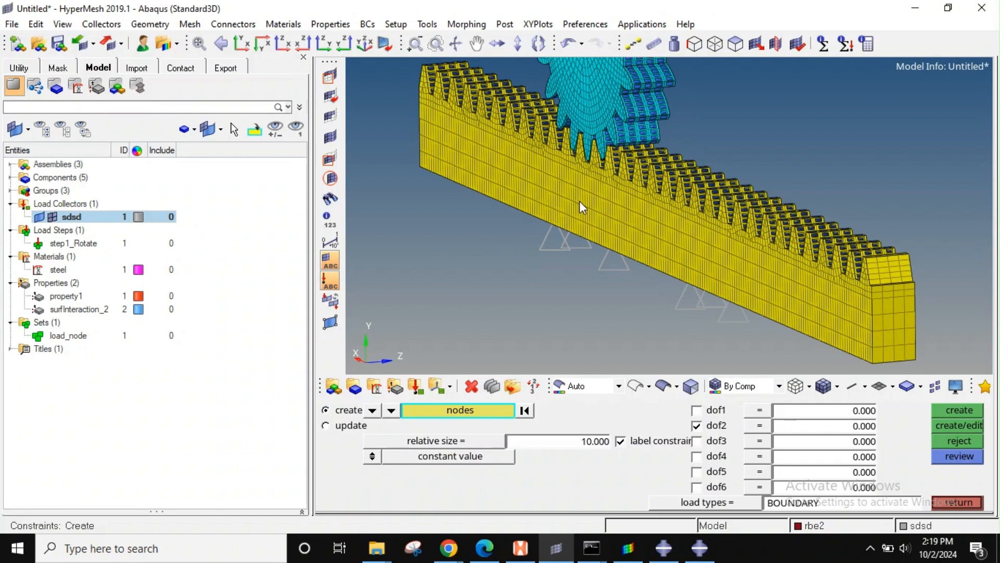
pyautogui.scroll(2, 580, 201)
pyautogui.click(561, 193)
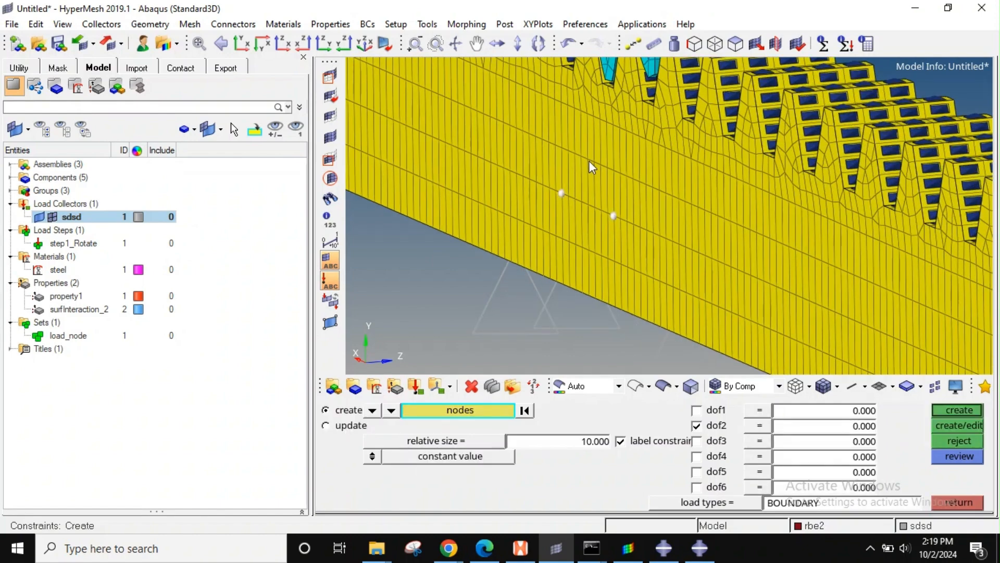
pyautogui.scroll(-4, 658, 195)
pyautogui.keyDown('ctrl'); pyautogui.moveTo(659, 195); pyautogui.dragTo(600, 192); pyautogui.keyUp('ctrl')
pyautogui.scroll(3, 522, 182)
pyautogui.click(523, 178)
pyautogui.click(615, 151)
pyautogui.keyDown('ctrl'); pyautogui.moveTo(464, 190); pyautogui.dragTo(654, 187, button='right'); pyautogui.keyUp('ctrl')
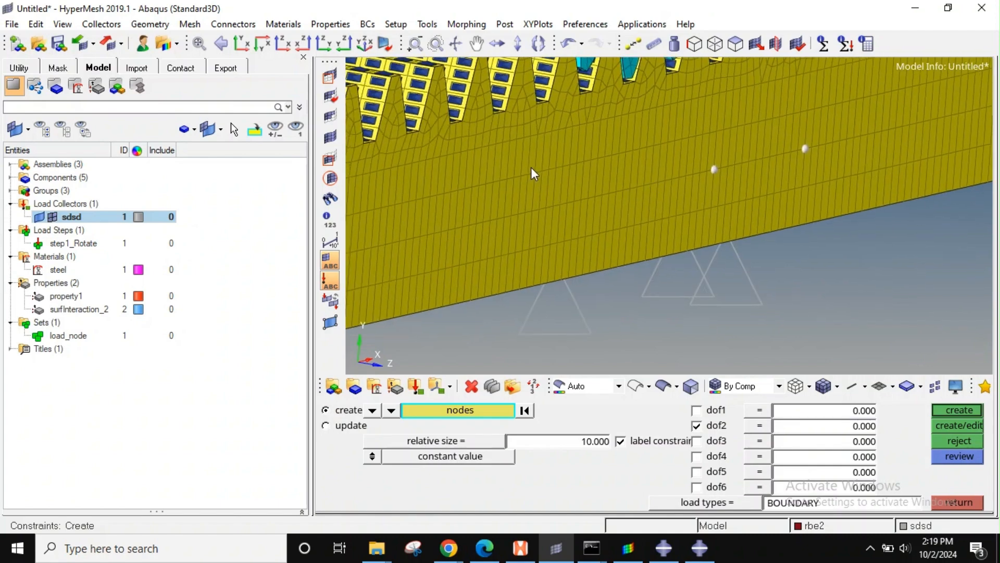
pyautogui.middleClick(599, 172)
pyautogui.scroll(-3, 604, 180)
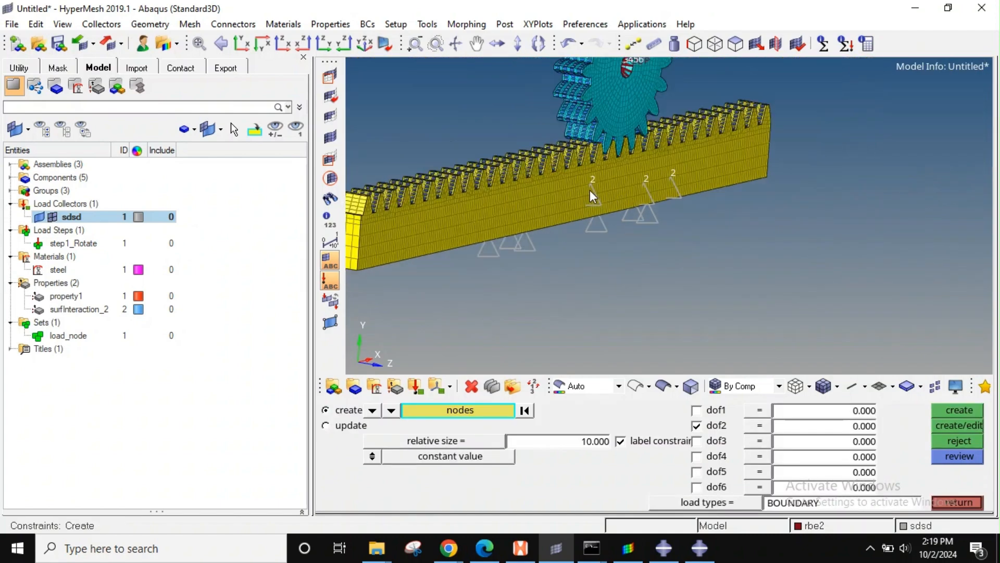
# Step: Reject the constraints on the rack's side faces and create them on the same nodes with only dof3 set to 0
pyautogui.click(962, 443)
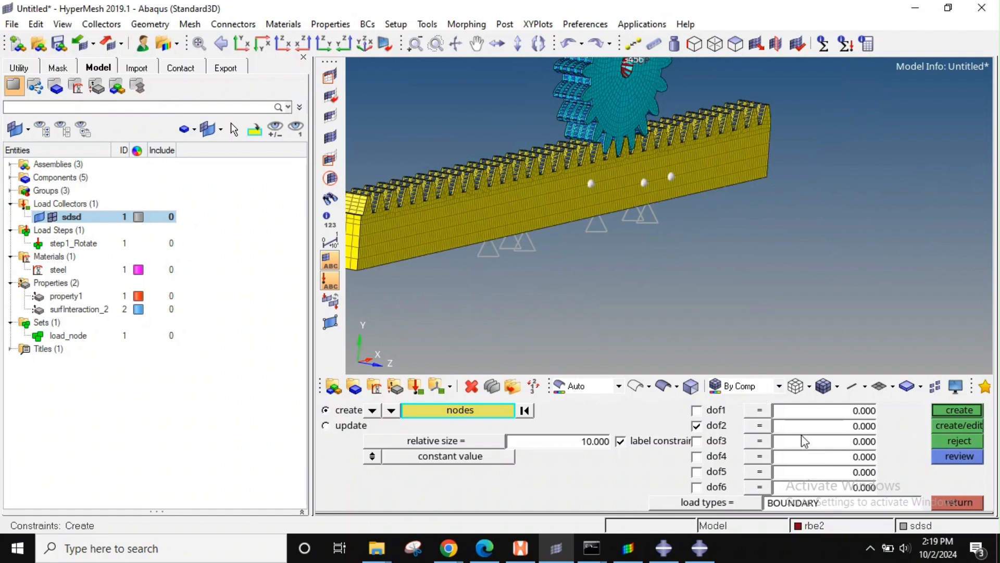
pyautogui.click(697, 426)
pyautogui.click(697, 441)
pyautogui.click(959, 410)
# Step: Display the elements as transparent, check the constraints on the rack and gear hub, and leave constraint creation with the elements opaque
pyautogui.keyDown('ctrl'); pyautogui.scroll(-3, 639, 232); pyautogui.keyUp('ctrl')
pyautogui.keyDown('ctrl'); pyautogui.click(592, 205); pyautogui.keyUp('ctrl')
pyautogui.keyDown('ctrl'); pyautogui.moveTo(610, 227); pyautogui.dragTo(657, 271); pyautogui.keyUp('ctrl')
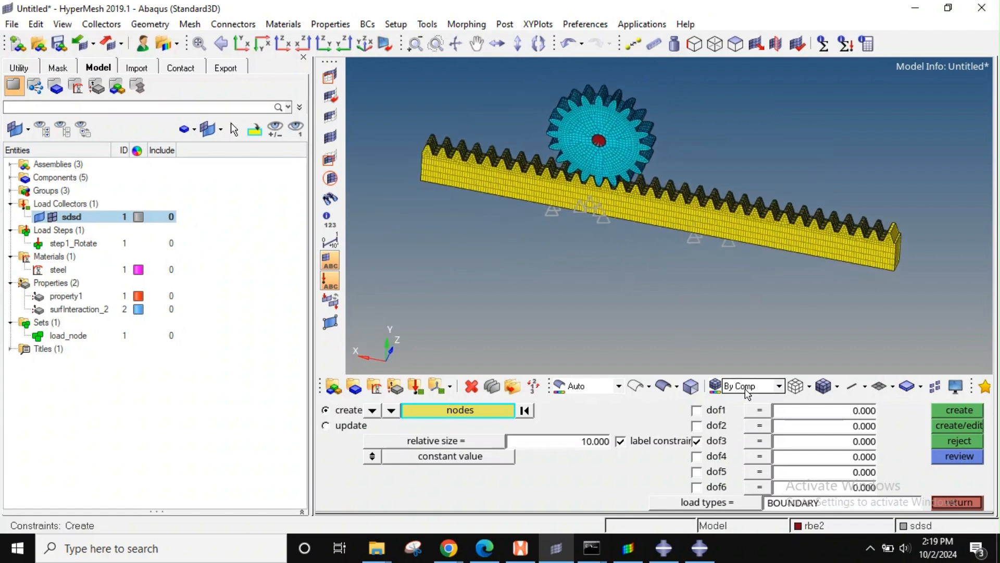
pyautogui.click(809, 386)
pyautogui.click(823, 449)
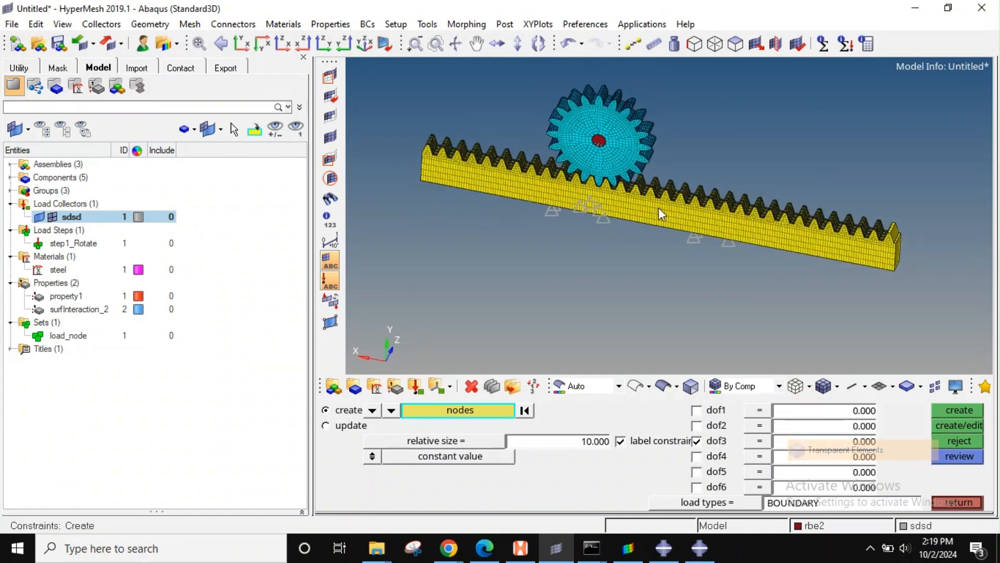
pyautogui.scroll(5, 616, 211)
pyautogui.keyDown('ctrl'); pyautogui.moveTo(616, 225); pyautogui.dragTo(570, 259); pyautogui.keyUp('ctrl')
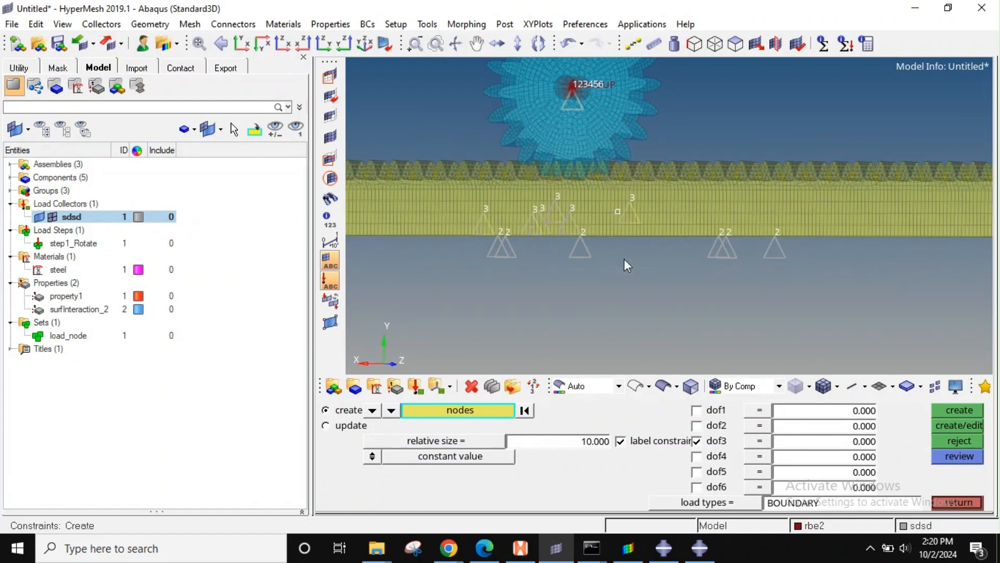
pyautogui.scroll(-3, 623, 235)
pyautogui.keyDown('ctrl'); pyautogui.moveTo(623, 234); pyautogui.dragTo(546, 211); pyautogui.keyUp('ctrl')
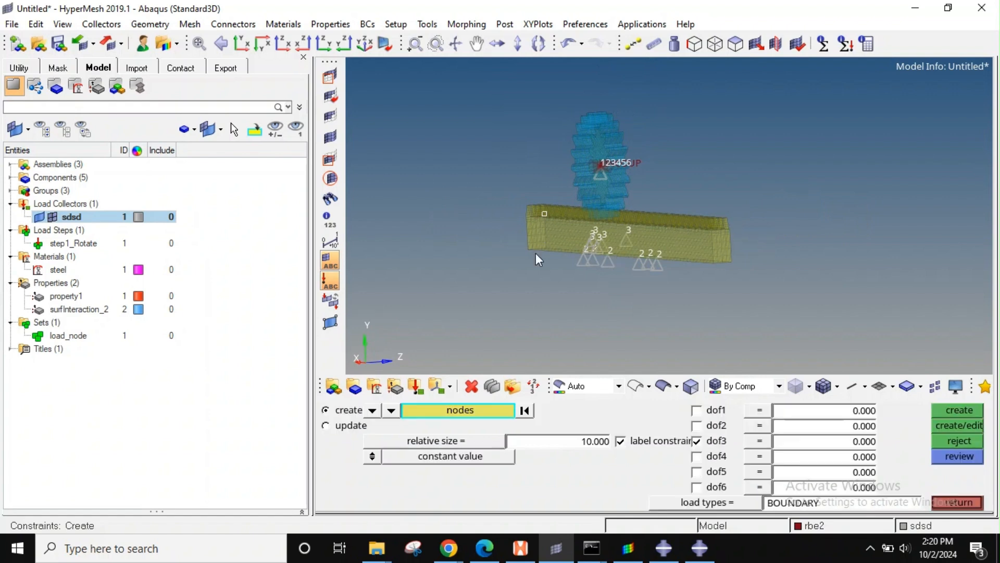
pyautogui.keyDown('ctrl'); pyautogui.moveTo(575, 247); pyautogui.dragTo(696, 238); pyautogui.keyUp('ctrl')
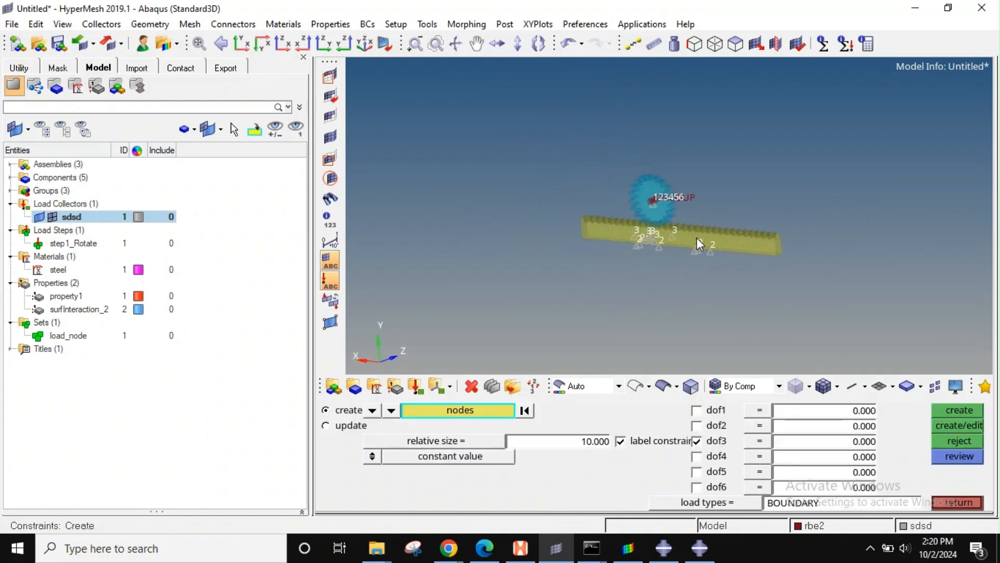
pyautogui.press('Escape')
pyautogui.click(823, 386)
# Step: Examine the gear and rack with their constraints, including the tooth engagement and the full length of the rack
pyautogui.scroll(4, 745, 291)
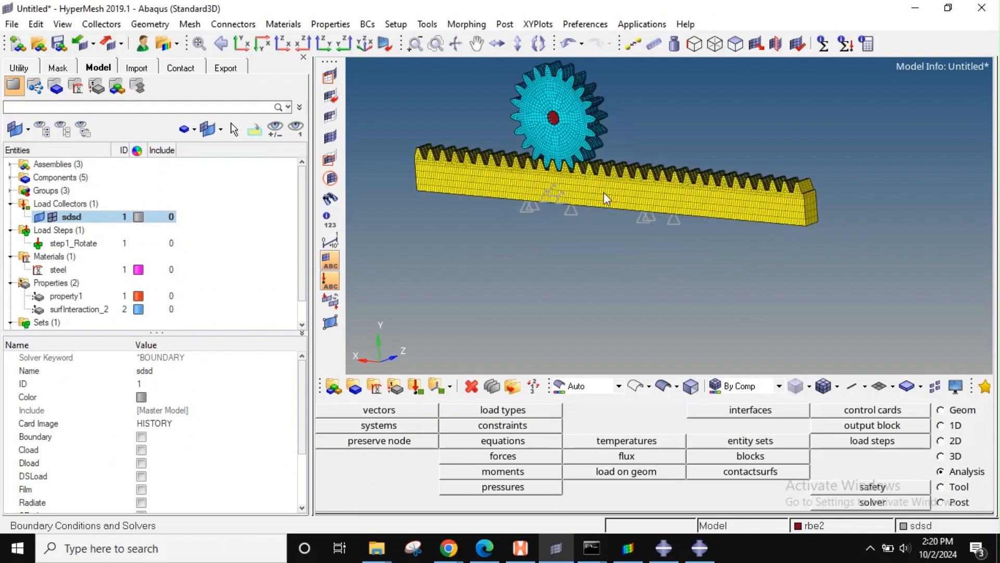
pyautogui.keyDown('ctrl'); pyautogui.moveTo(591, 187); pyautogui.dragTo(627, 211, button='right'); pyautogui.keyUp('ctrl')
pyautogui.scroll(1, 627, 211)
pyautogui.keyDown('ctrl'); pyautogui.moveTo(629, 236); pyautogui.dragTo(664, 242); pyautogui.keyUp('ctrl')
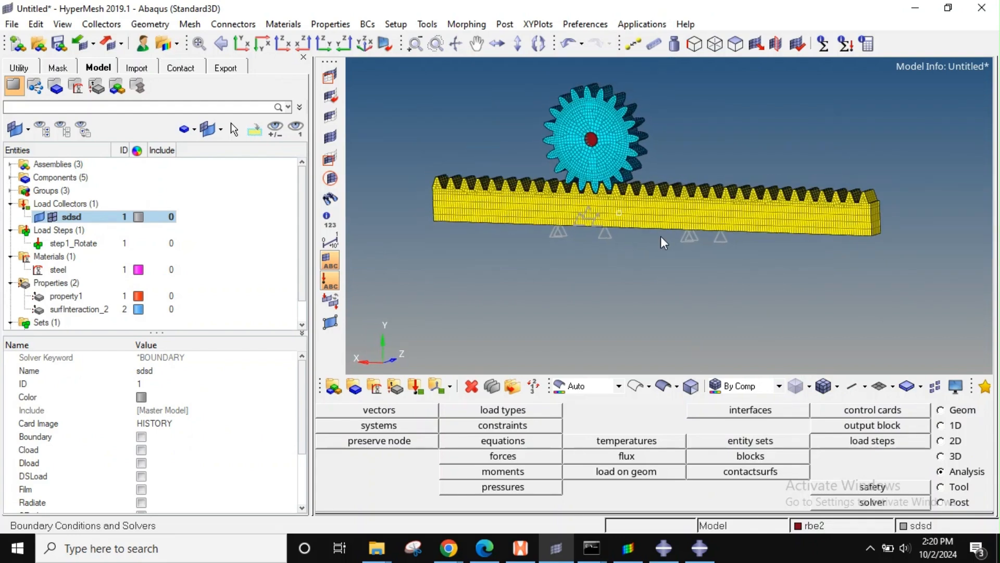
pyautogui.scroll(3, 634, 195)
pyautogui.scroll(-3, 633, 215)
pyautogui.keyDown('ctrl'); pyautogui.moveTo(608, 215); pyautogui.dragTo(647, 246, button='right'); pyautogui.keyUp('ctrl')
pyautogui.scroll(-2, 686, 255)
pyautogui.scroll(3, 647, 247)
pyautogui.scroll(-3, 612, 240)
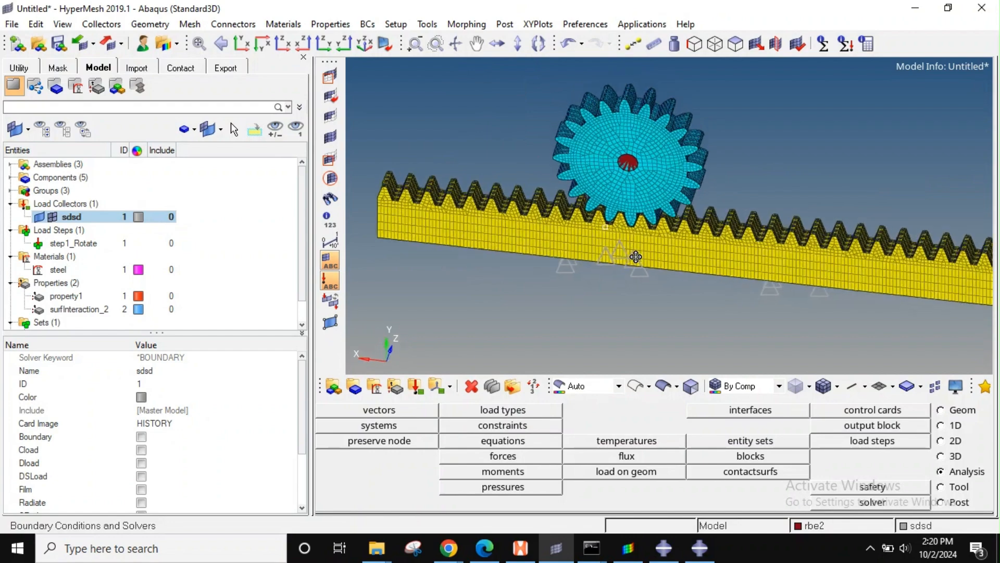
pyautogui.scroll(3, 552, 196)
pyautogui.scroll(-3, 566, 218)
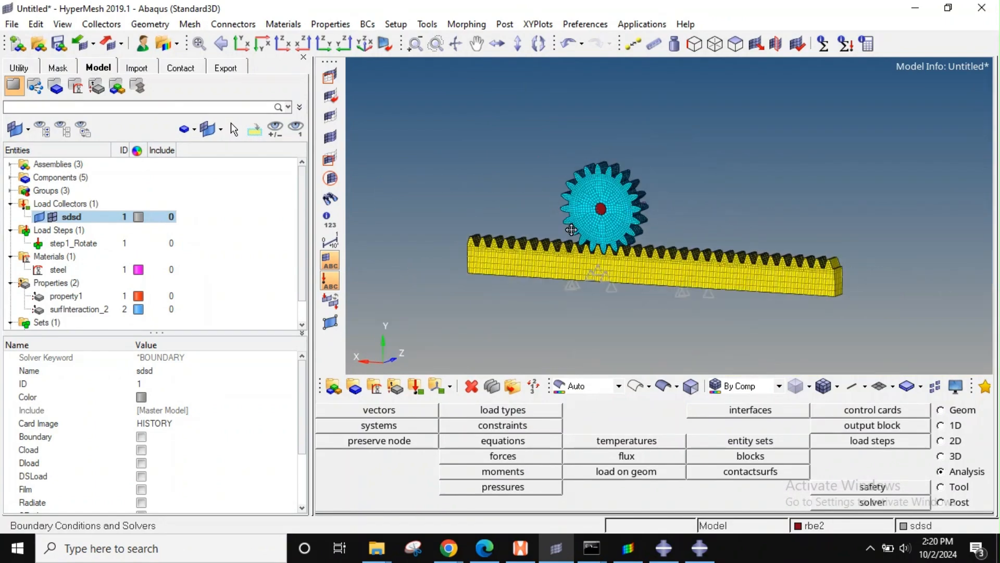
# Step: Collapse the load collectors, load steps, materials, properties and sets in the model tree and select Load Steps to show its properties
pyautogui.click(11, 204)
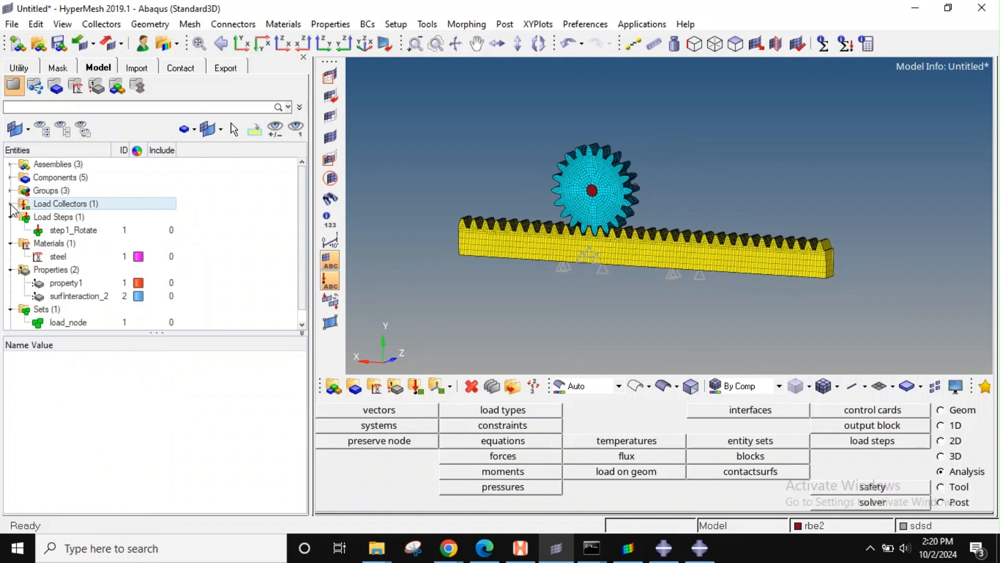
pyautogui.click(11, 217)
pyautogui.click(11, 230)
pyautogui.click(11, 244)
pyautogui.click(11, 256)
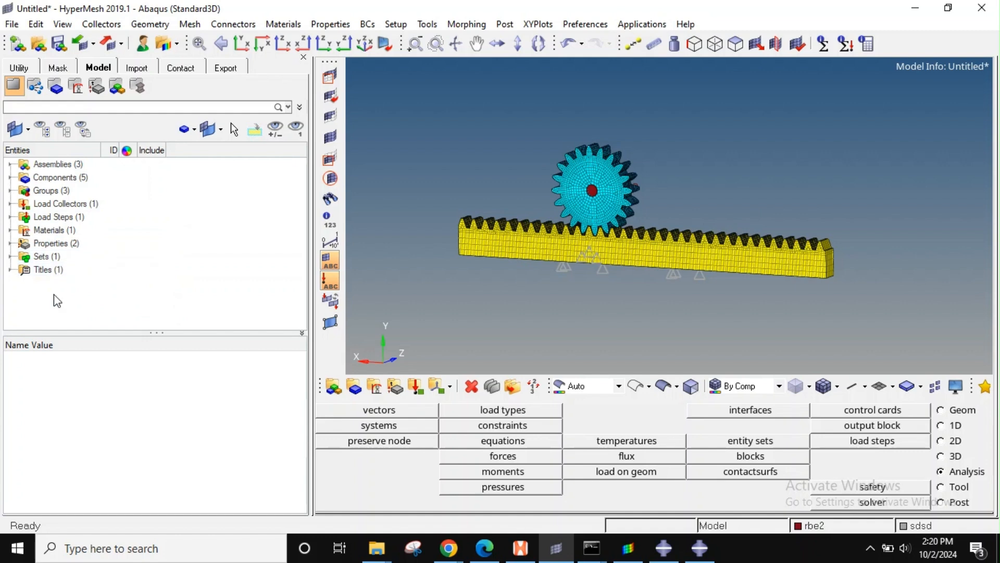
pyautogui.click(52, 217)
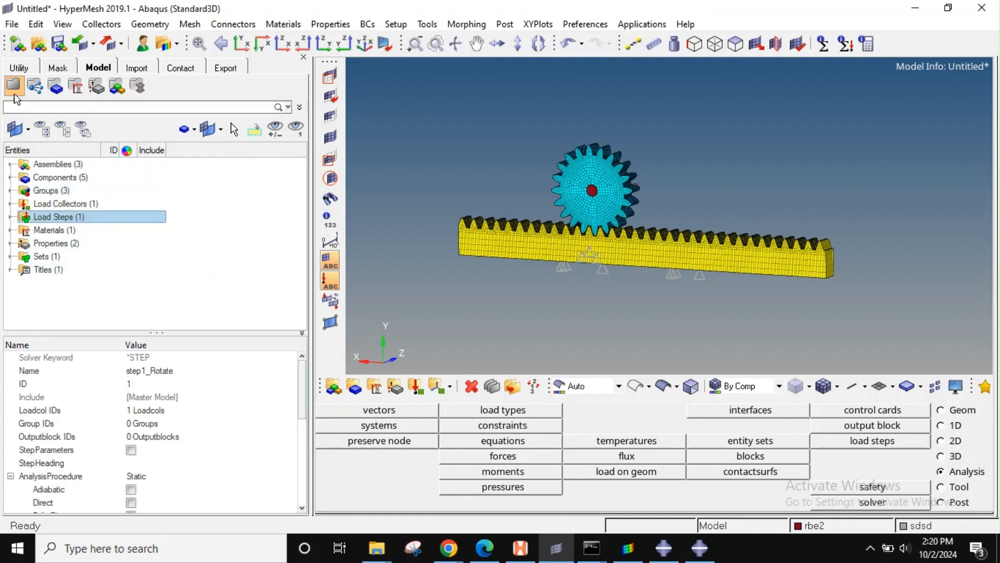
# Step: Open step1_Rotate for editing in the Step Manager and go to its ODB file output request
pyautogui.click(19, 68)
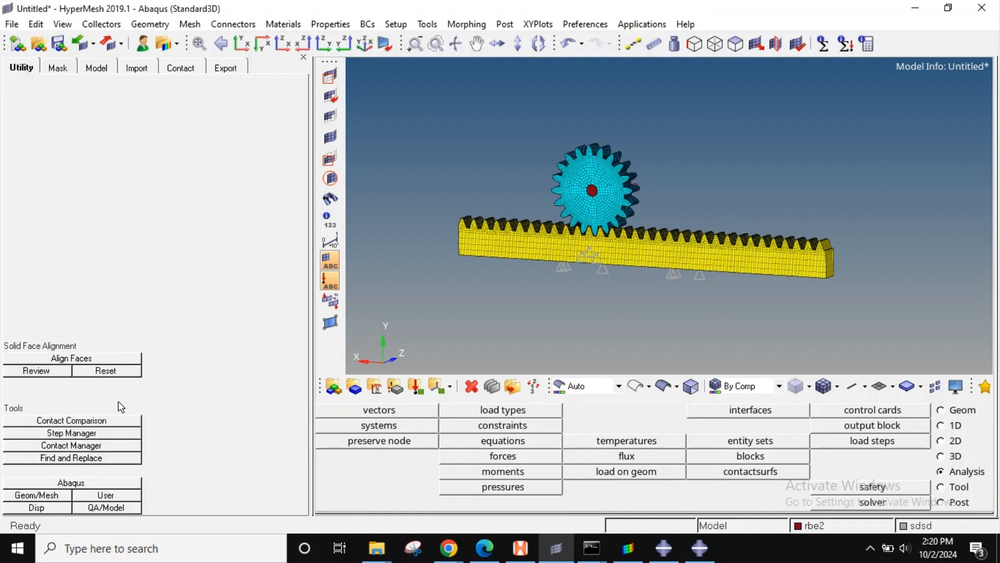
pyautogui.click(92, 436)
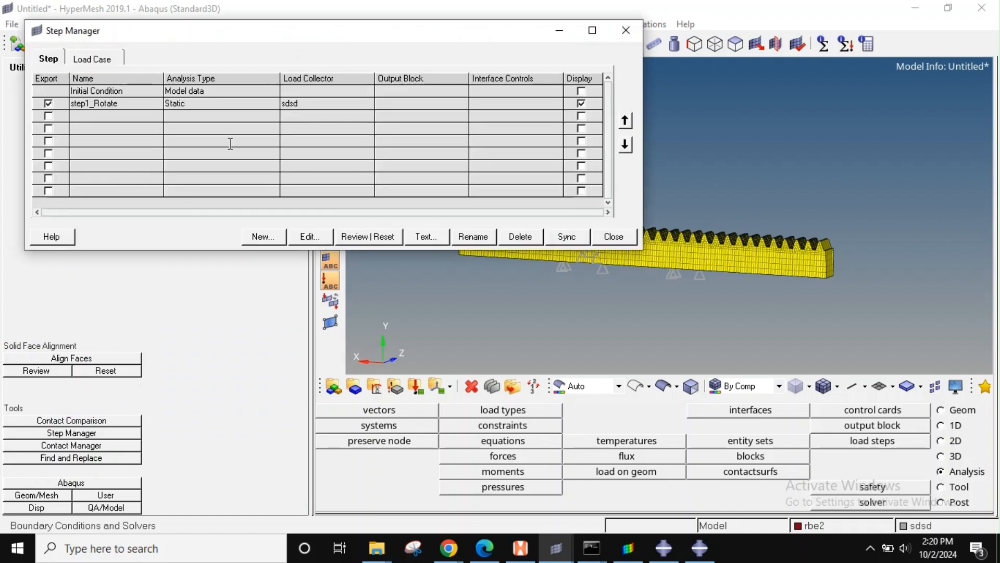
pyautogui.click(103, 108)
pyautogui.click(309, 236)
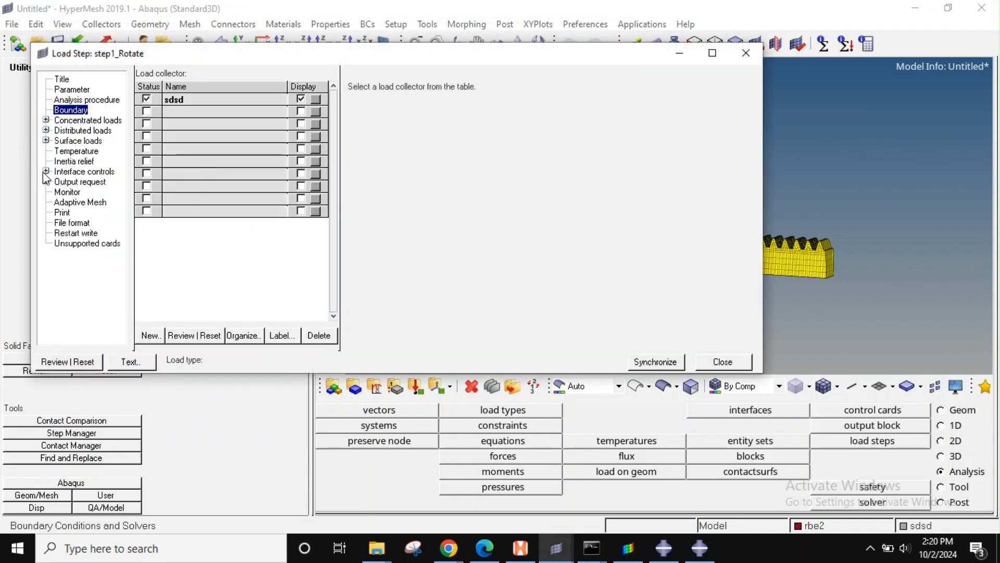
pyautogui.click(46, 171)
pyautogui.click(45, 233)
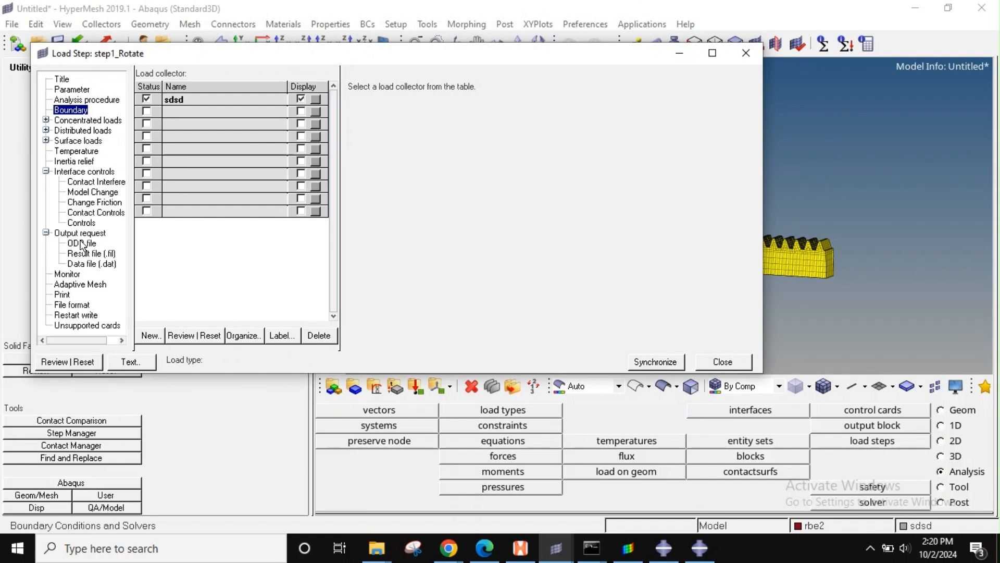
pyautogui.click(82, 243)
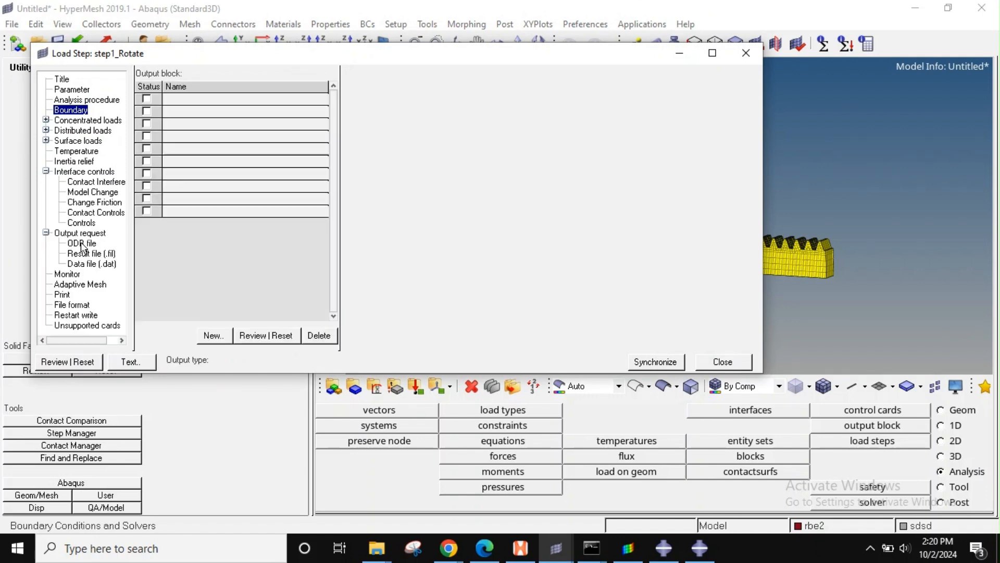
# Step: Try to create an ODB output block named out1
pyautogui.click(212, 335)
pyautogui.write('out1')
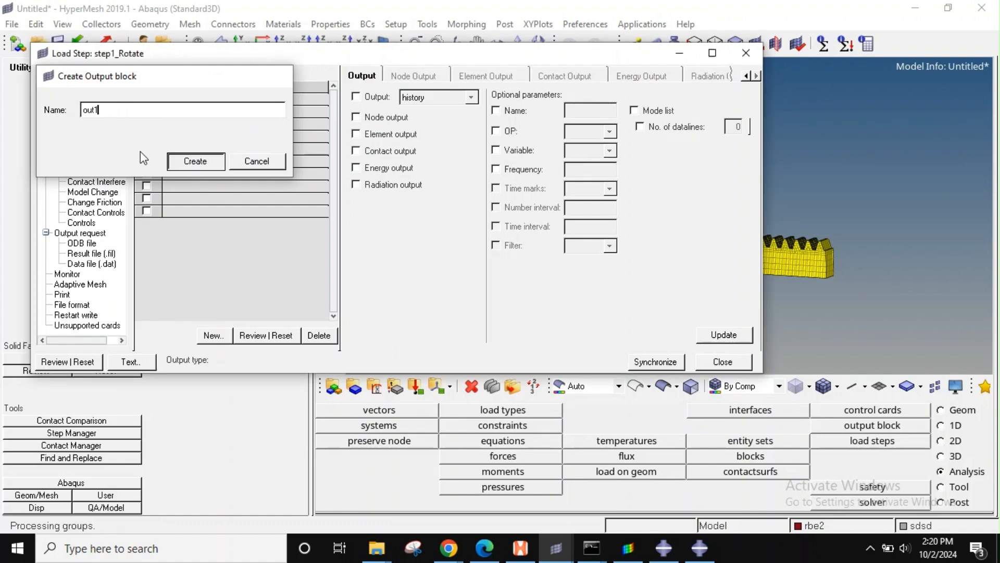
pyautogui.press('Return')
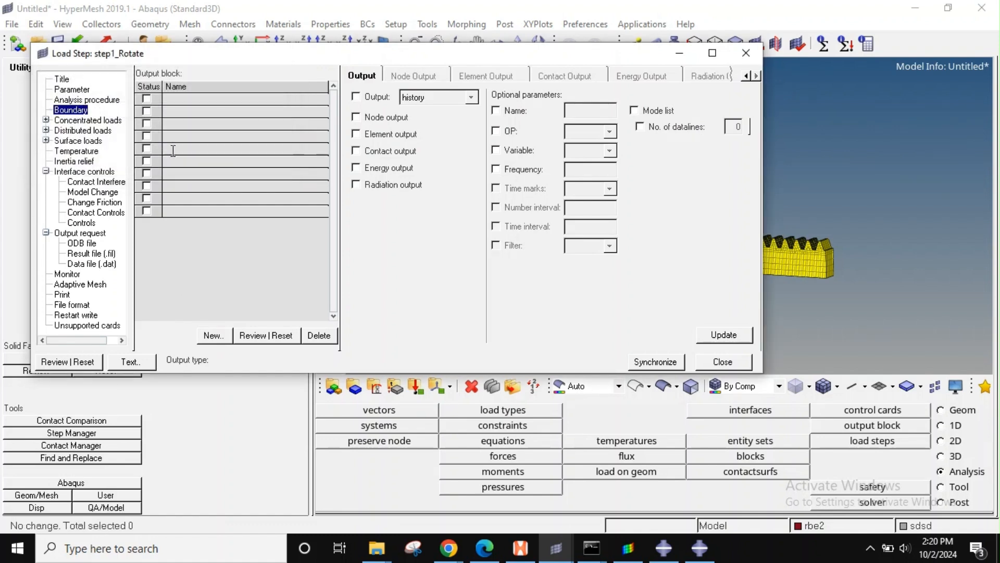
pyautogui.click(193, 99)
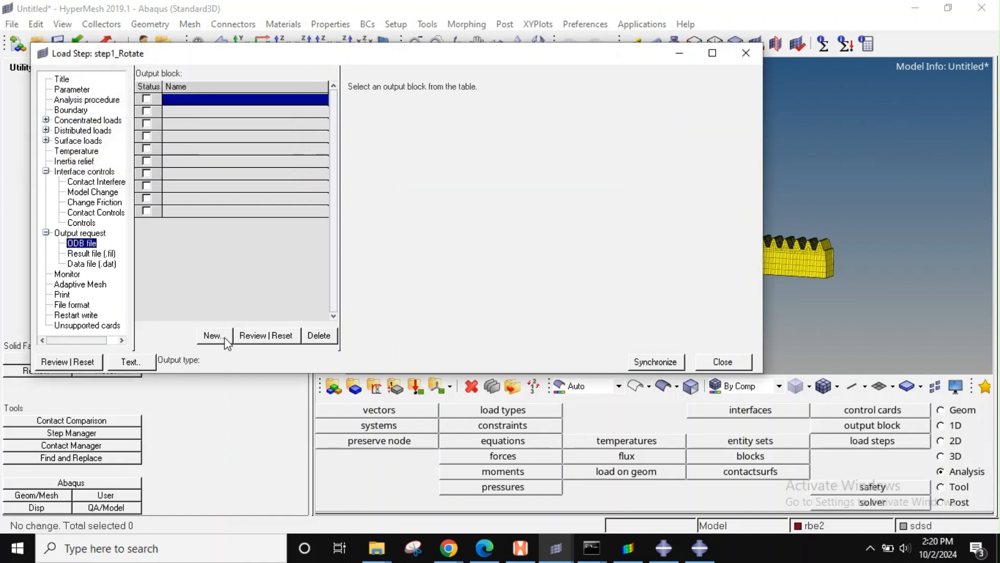
# Step: Create the output block out1 for the ODB file request and select it to show its output options
pyautogui.click(221, 341)
pyautogui.write('out1')
pyautogui.click(193, 159)
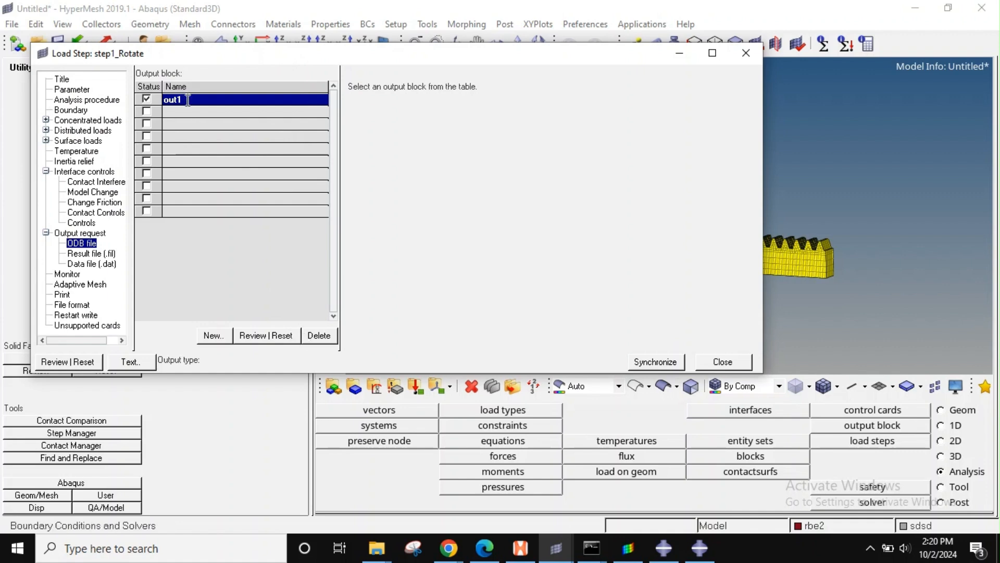
pyautogui.click(188, 100)
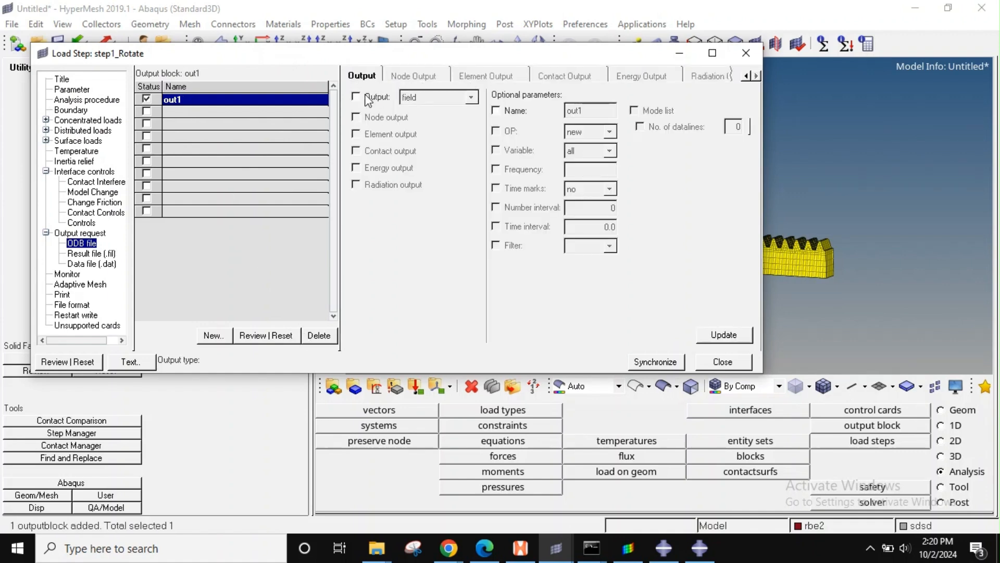
# Step: Set out1 to field output with node output enabled and request the displacement variables U and UR
pyautogui.click(368, 99)
pyautogui.click(439, 98)
pyautogui.click(439, 96)
pyautogui.click(398, 118)
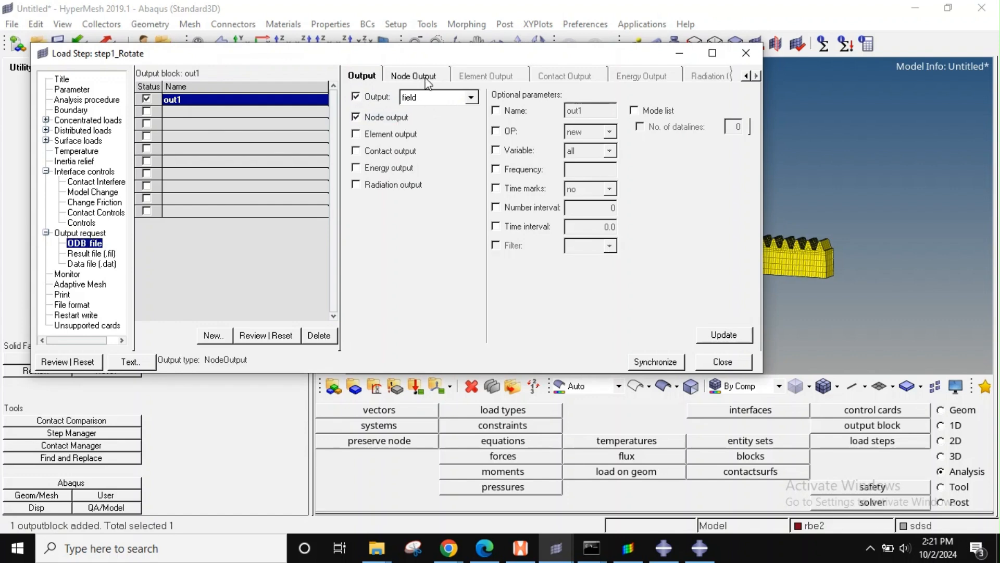
pyautogui.click(426, 77)
pyautogui.click(369, 157)
pyautogui.click(397, 166)
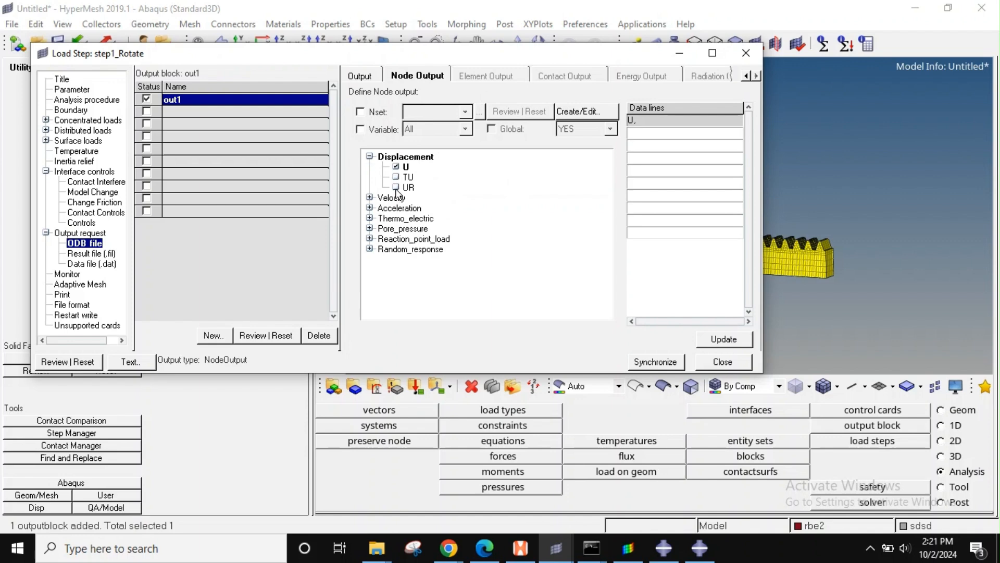
pyautogui.click(397, 187)
pyautogui.click(723, 340)
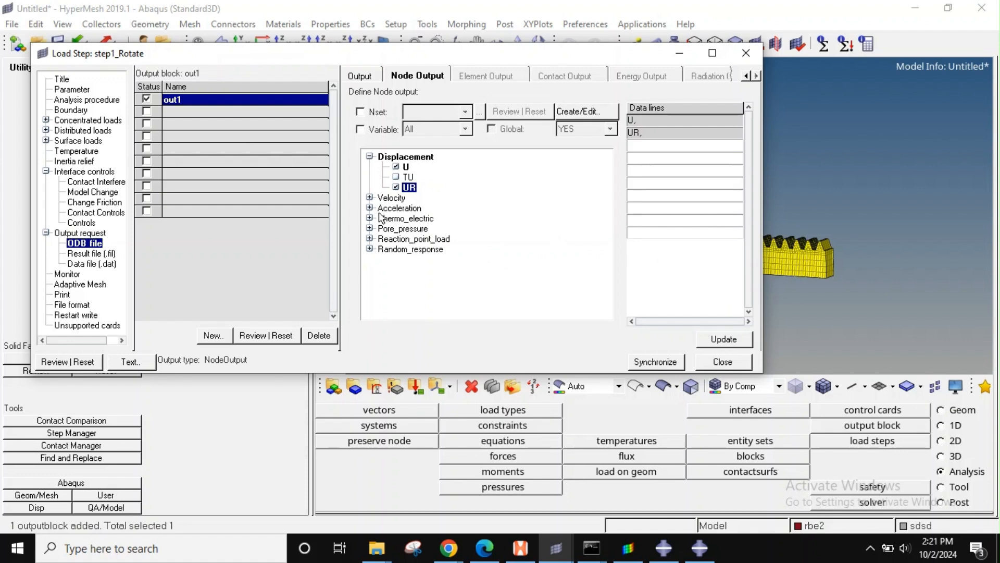
# Step: Enable element output for out1, request stress S and strain E, and close the load step and the Step Manager
pyautogui.click(361, 76)
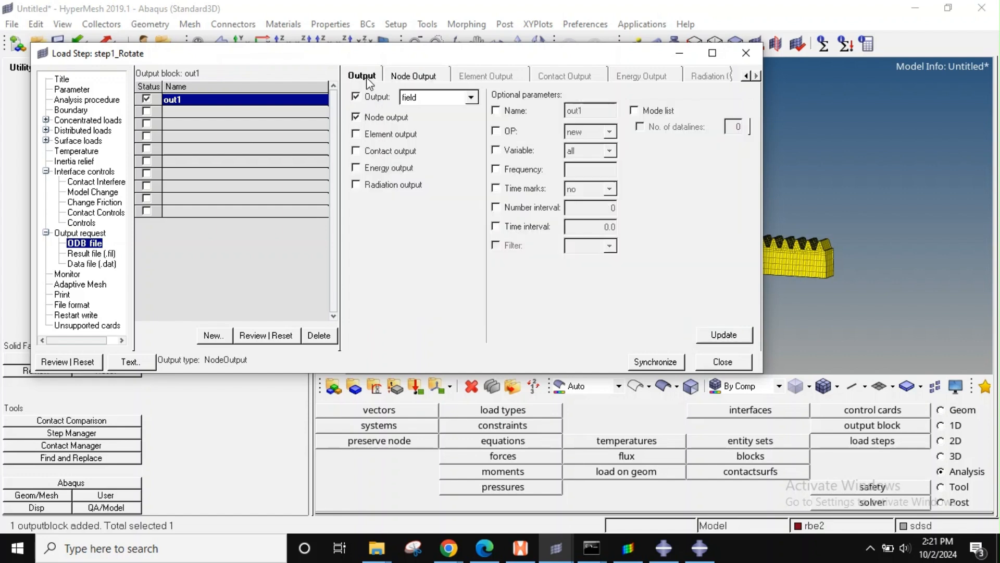
pyautogui.click(373, 134)
pyautogui.click(484, 76)
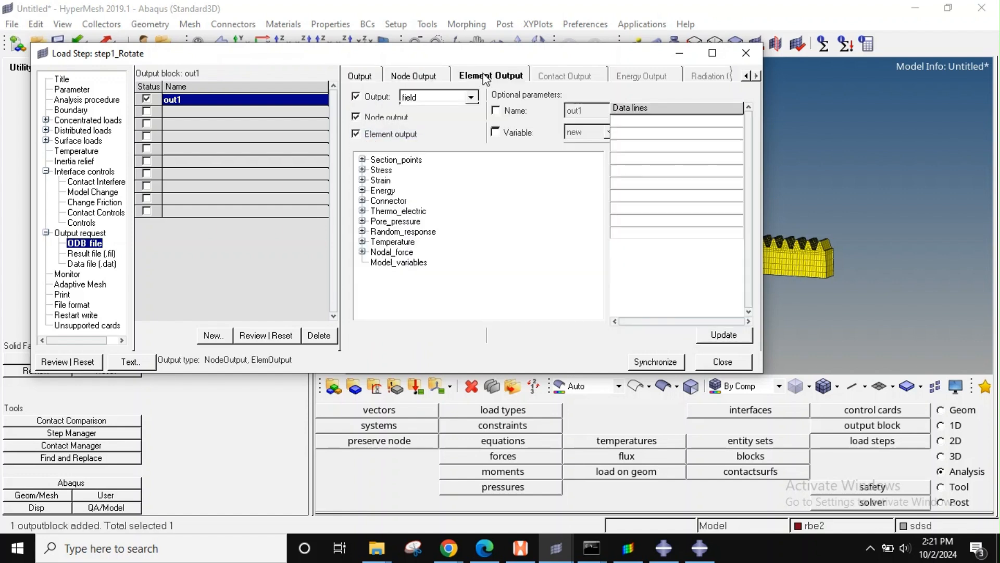
pyautogui.click(362, 170)
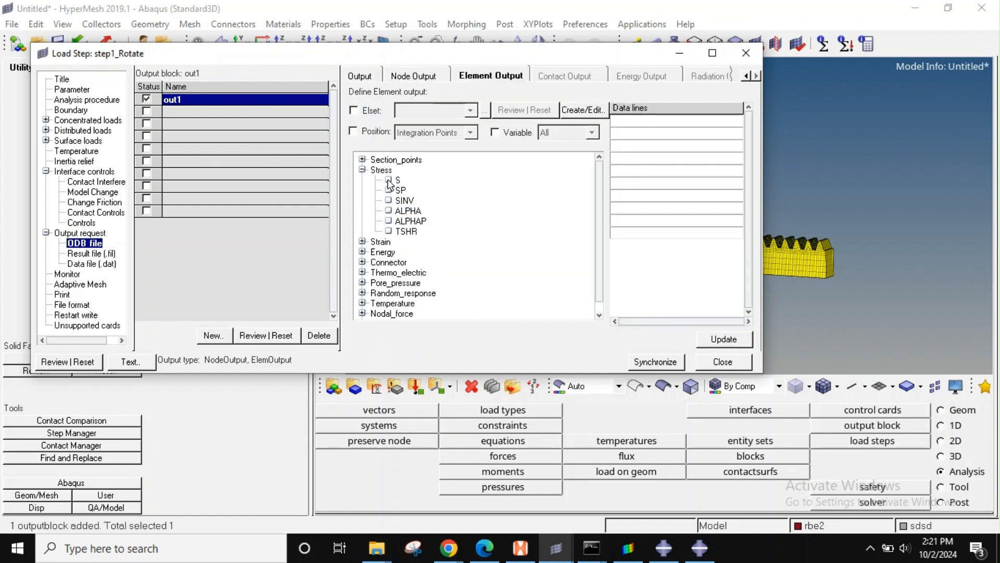
pyautogui.click(389, 180)
pyautogui.click(362, 242)
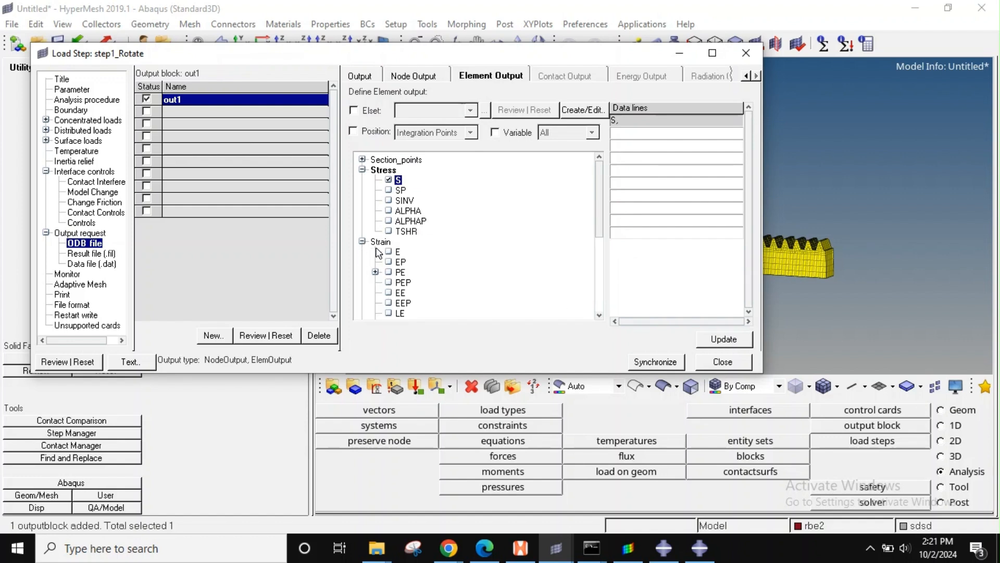
pyautogui.click(389, 253)
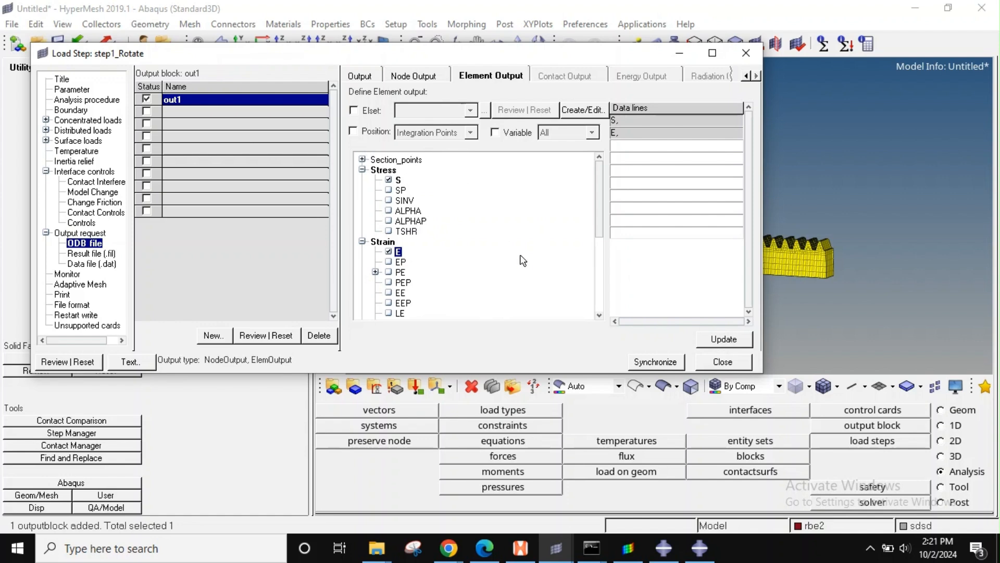
pyautogui.click(722, 362)
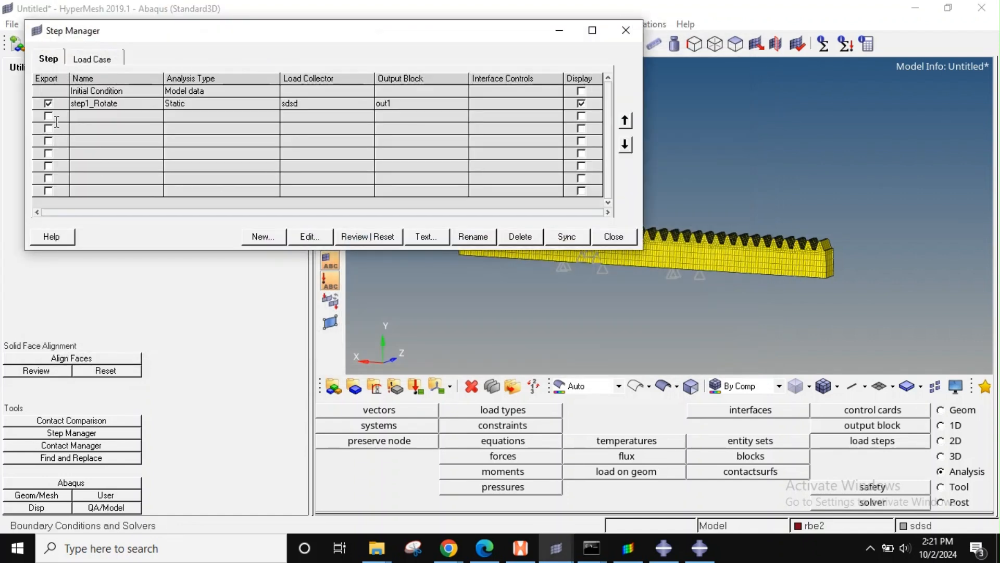
pyautogui.click(613, 237)
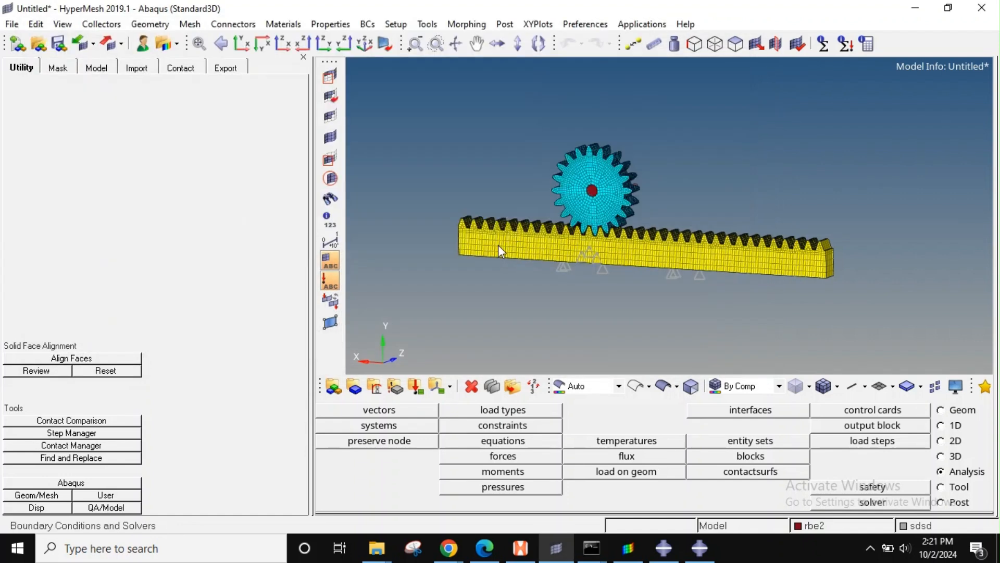
# Step: Export the model as an Abaqus Standard3D deck to abaqus_Rack_pinion.inp in the rack_pinion folder, replacing the existing file
pyautogui.click(104, 72)
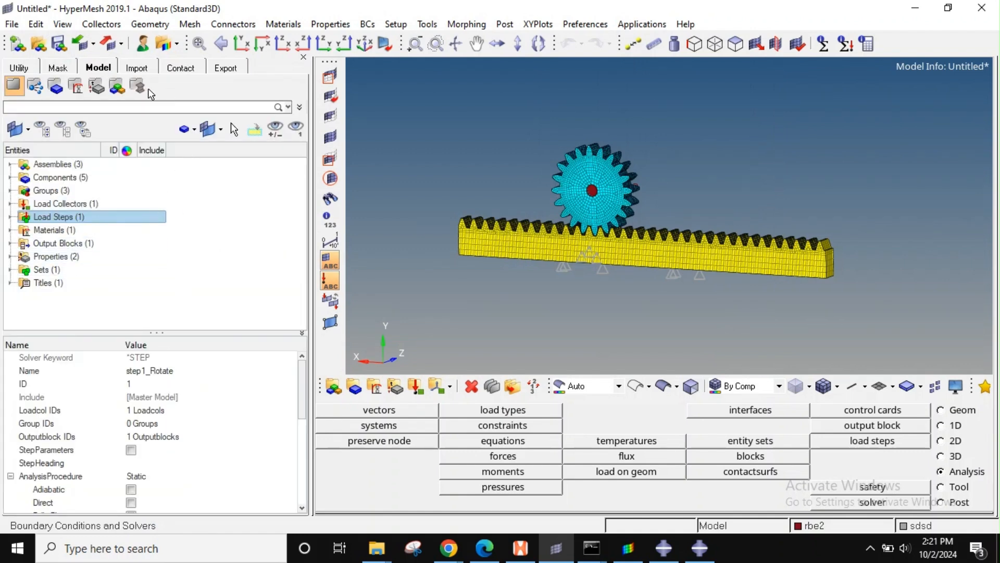
pyautogui.click(241, 69)
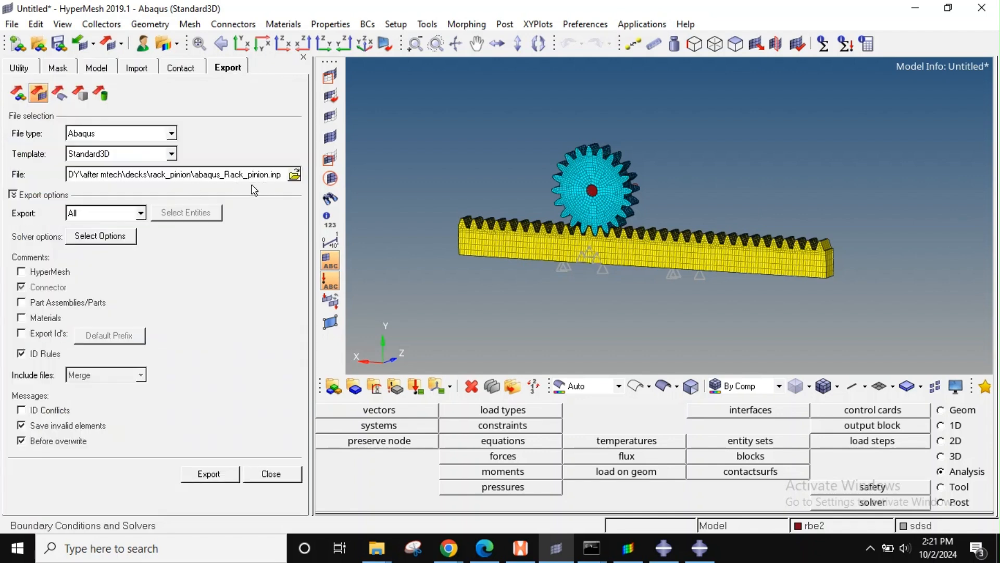
pyautogui.click(295, 175)
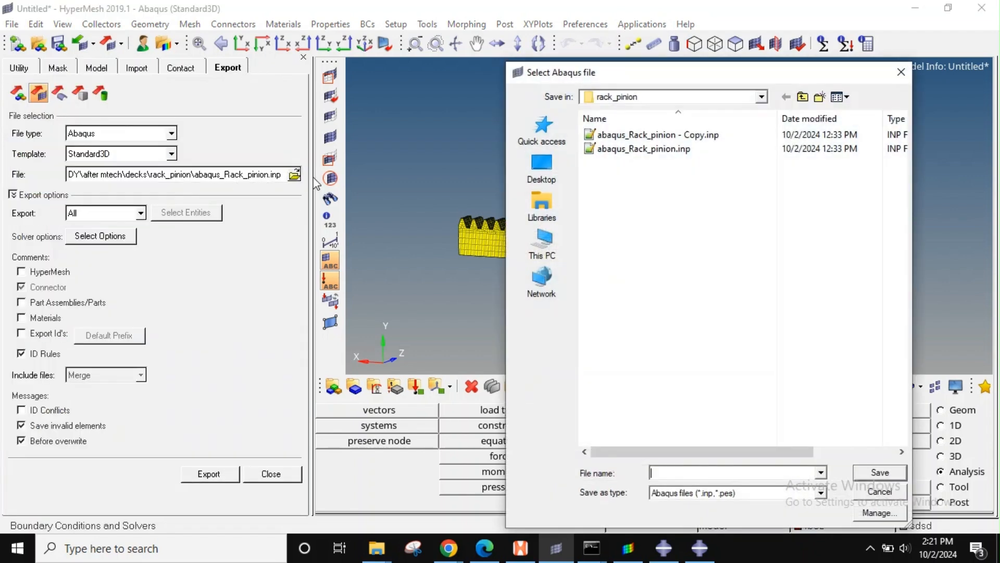
pyautogui.doubleClick(690, 151)
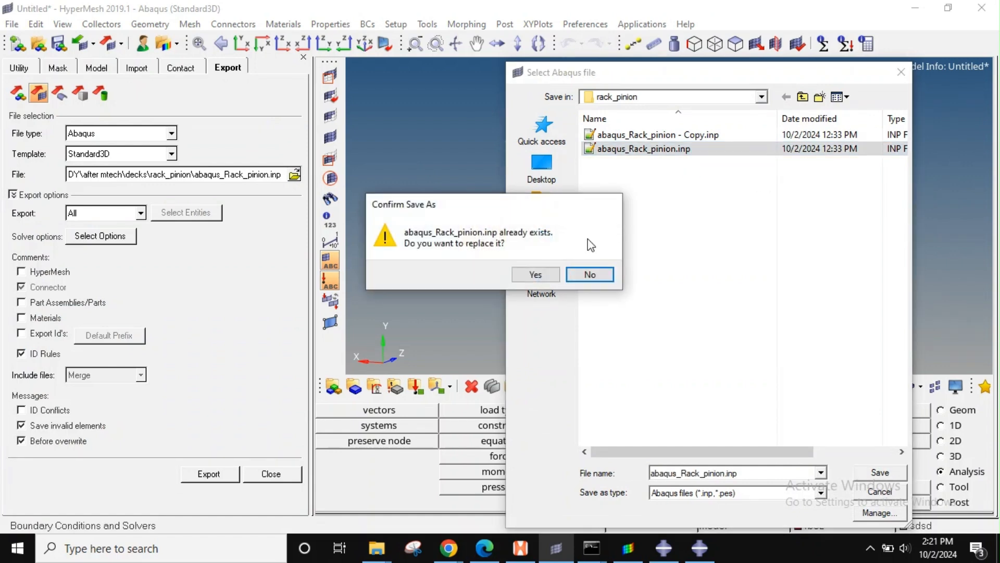
pyautogui.click(523, 274)
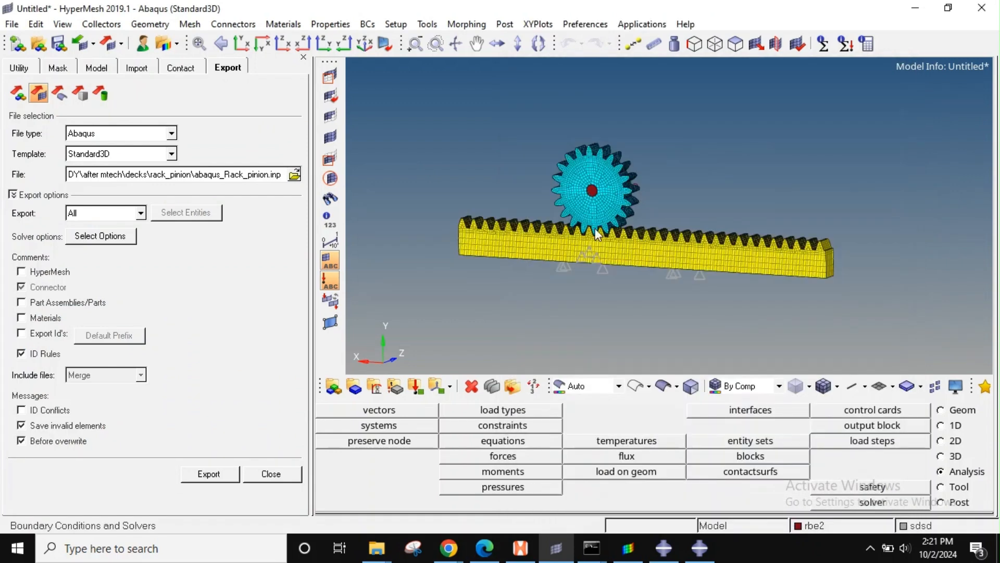
pyautogui.click(208, 474)
pyautogui.click(547, 328)
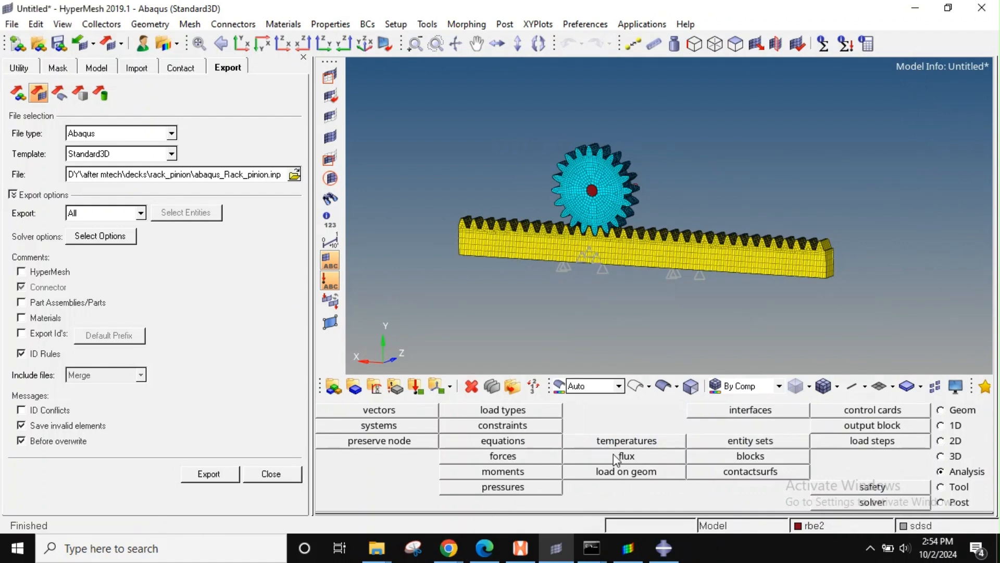
# Step: Check the Abaqus job run in the command prompt, and switch to HyperWorks to animate the rack and pinion results
pyautogui.moveTo(594, 544)
pyautogui.click(503, 481)
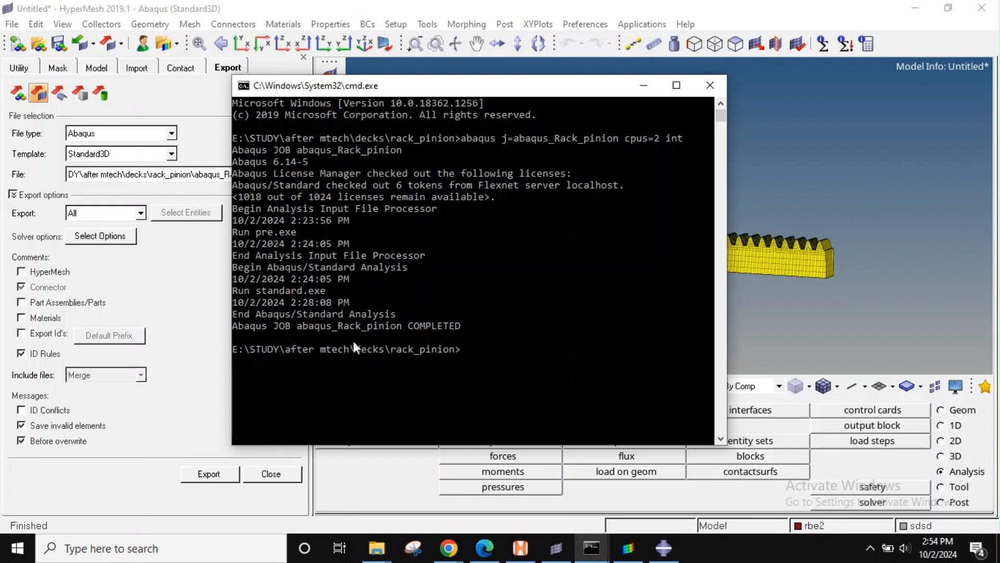
pyautogui.click(628, 547)
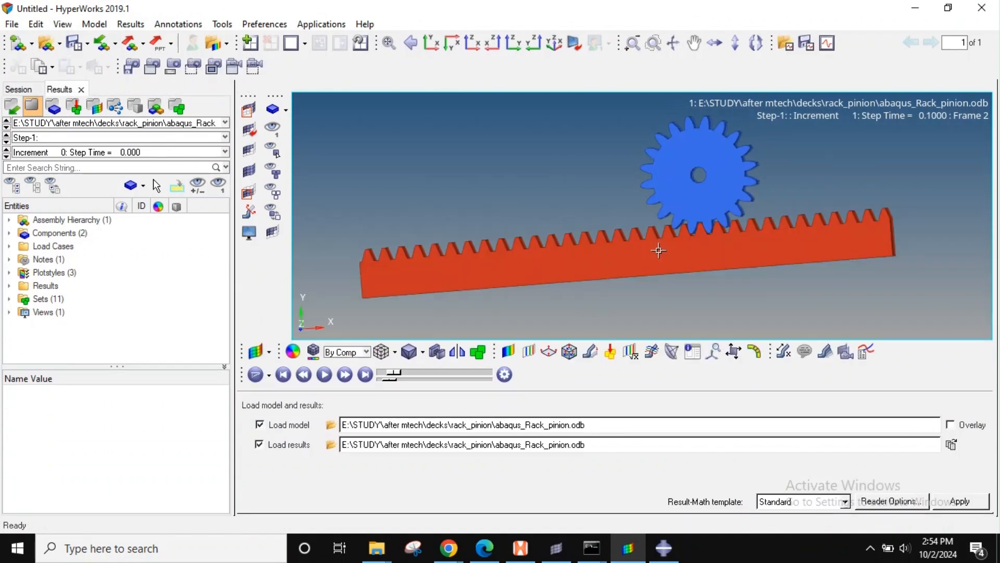
pyautogui.keyDown('ctrl'); pyautogui.moveTo(665, 266); pyautogui.dragTo(621, 267); pyautogui.keyUp('ctrl')
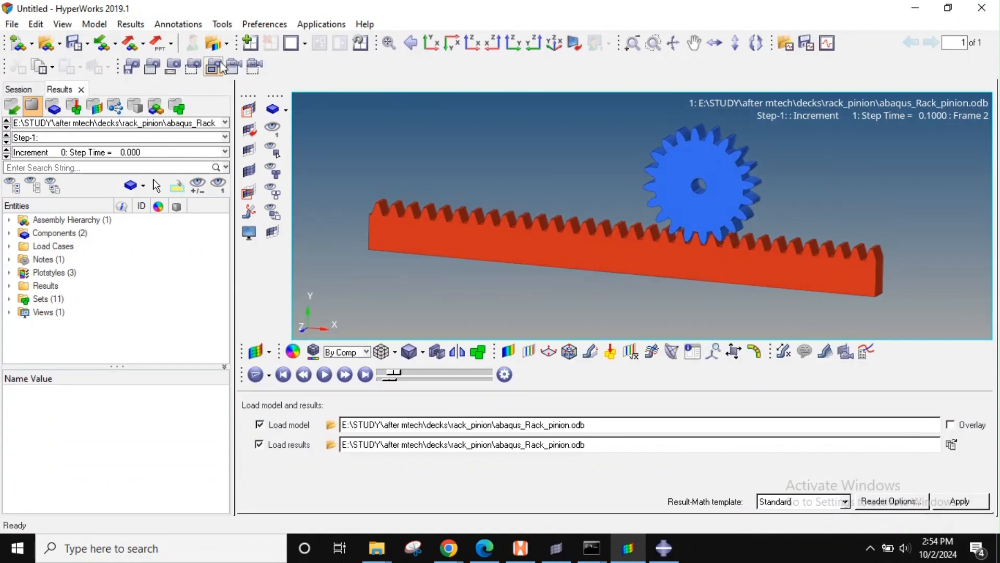
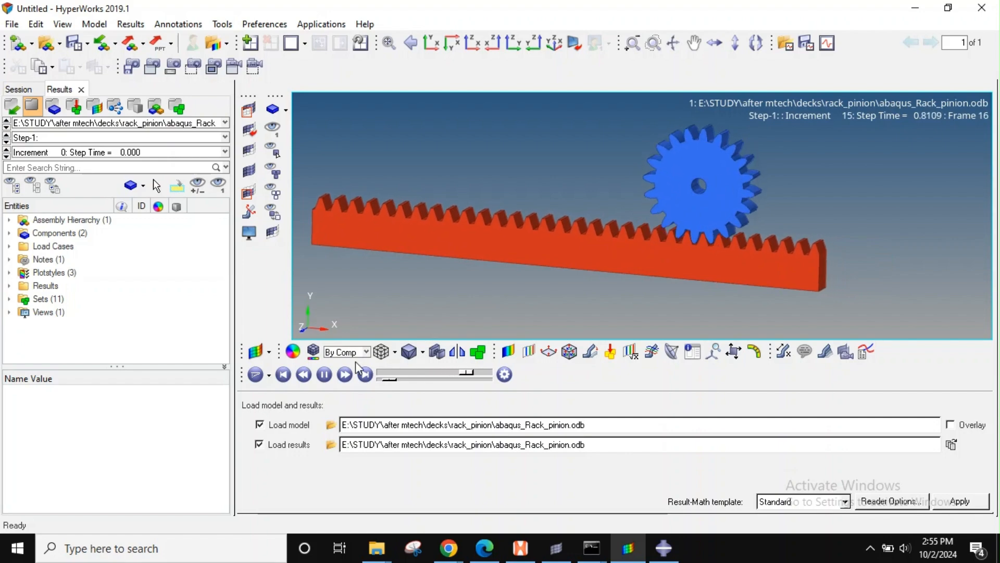
# Step: Open abaqus_Rack_pinion.sta from the rack_pinion folder and examine the solver increments from increment 6 to the end of the job
pyautogui.moveTo(377, 547)
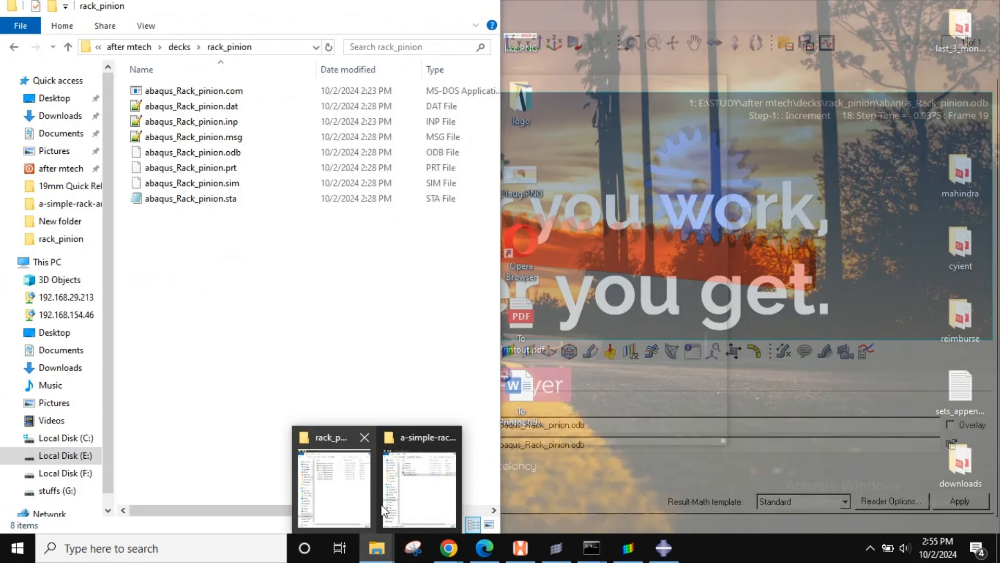
pyautogui.click(384, 510)
pyautogui.doubleClick(239, 198)
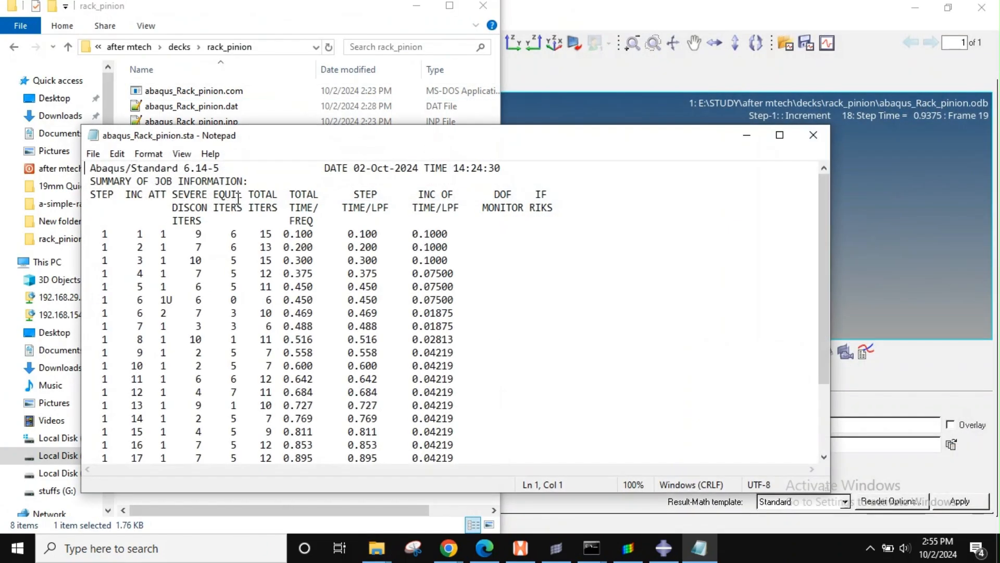
pyautogui.moveTo(164, 301); pyautogui.dragTo(460, 407)
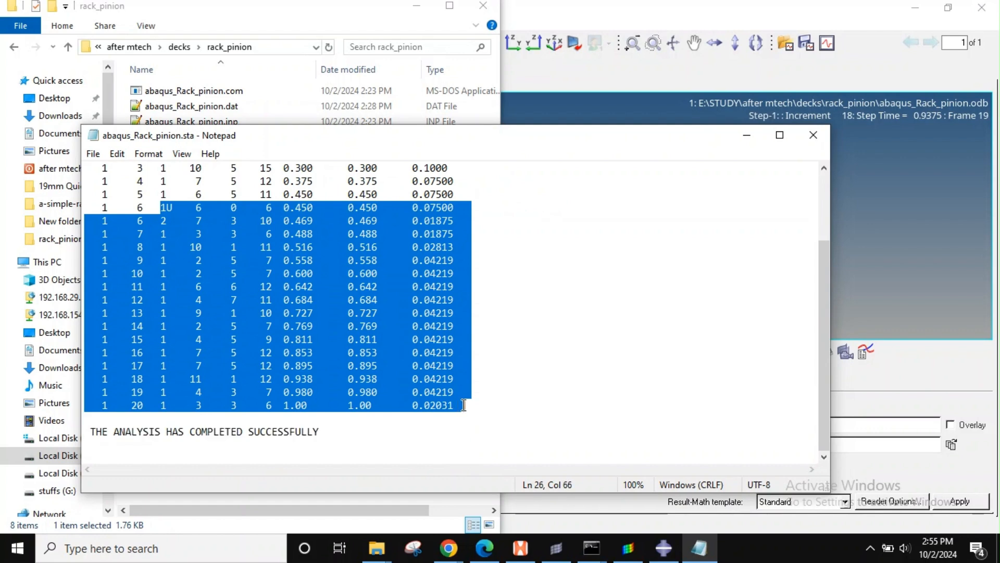
pyautogui.scroll(2, 443, 219)
pyautogui.scroll(-1, 447, 285)
pyautogui.scroll(2, 447, 287)
pyautogui.scroll(-1, 446, 289)
pyautogui.scroll(1, 447, 292)
pyautogui.scroll(-1, 446, 293)
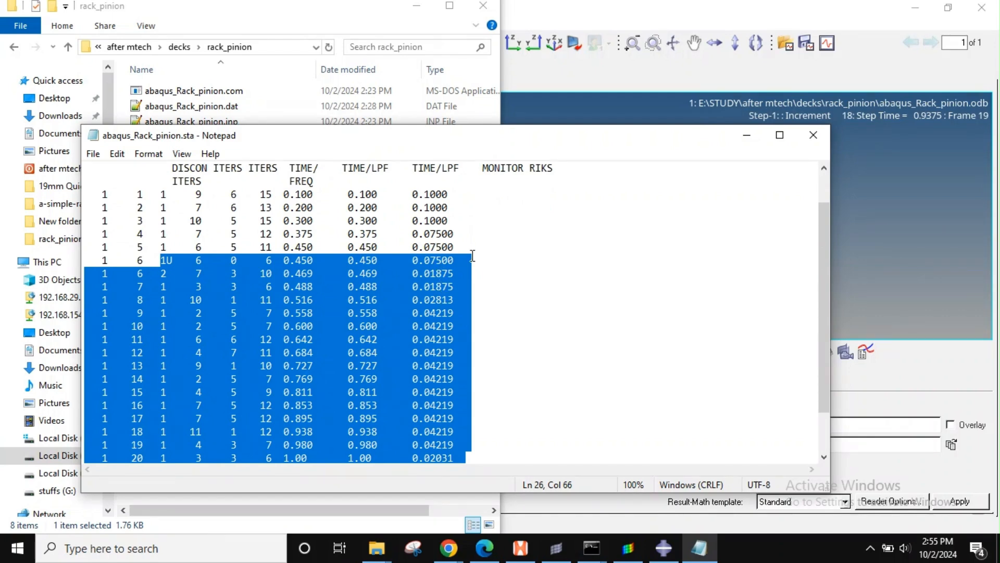
pyautogui.click(813, 135)
# Step: Return to HyperWorks and replay the rack and pinion motion, stopping the animation partway through the step
pyautogui.click(836, 207)
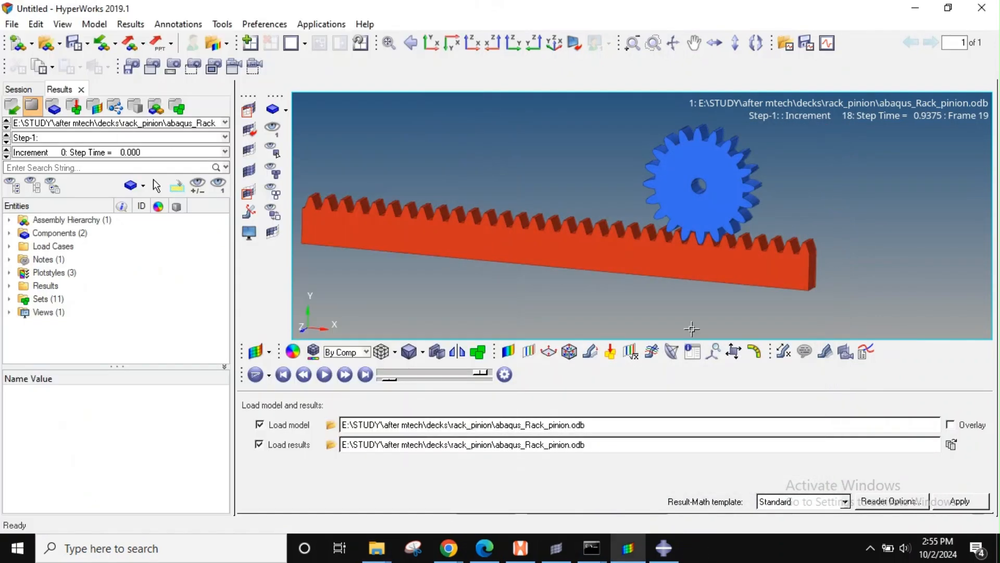
pyautogui.click(324, 374)
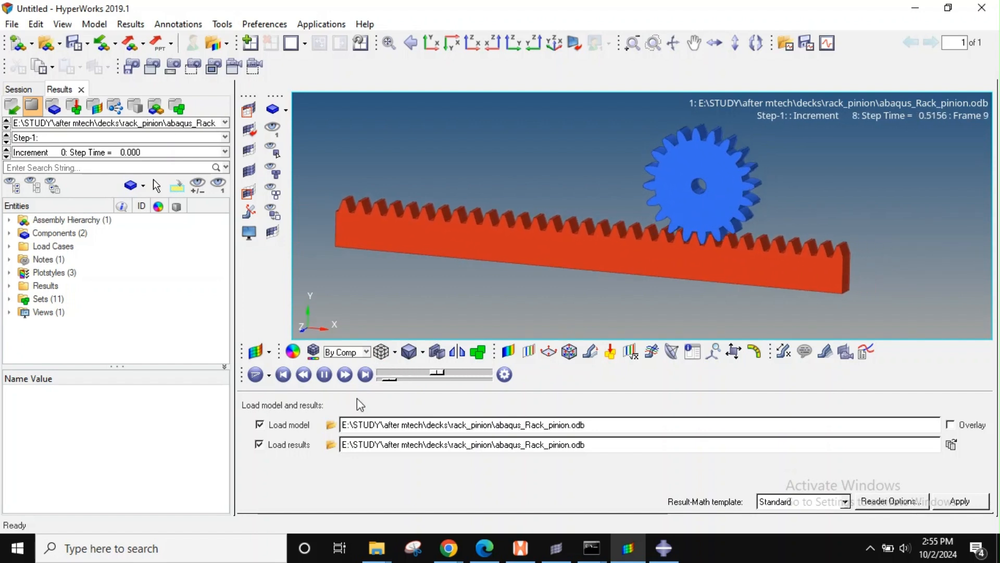
pyautogui.click(324, 374)
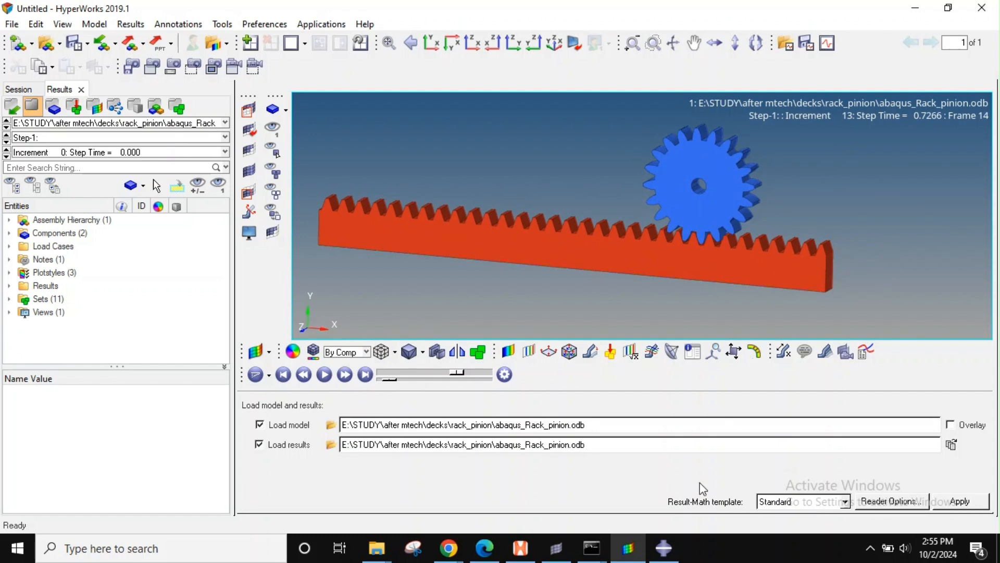
# Step: Switch to Abaqus/CAE and review the density and elastic data of the STEEL material in the imported model
pyautogui.click(677, 551)
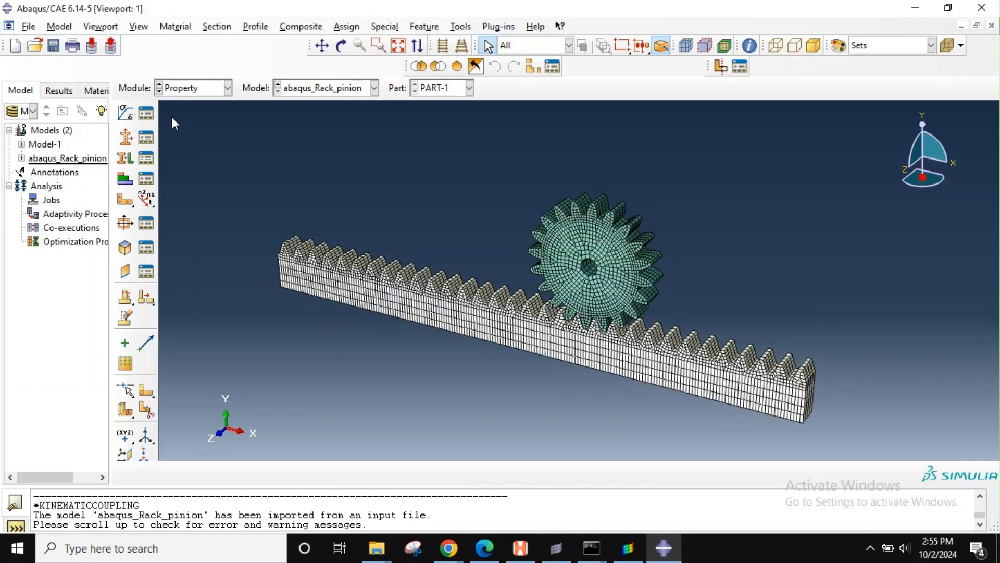
pyautogui.click(148, 113)
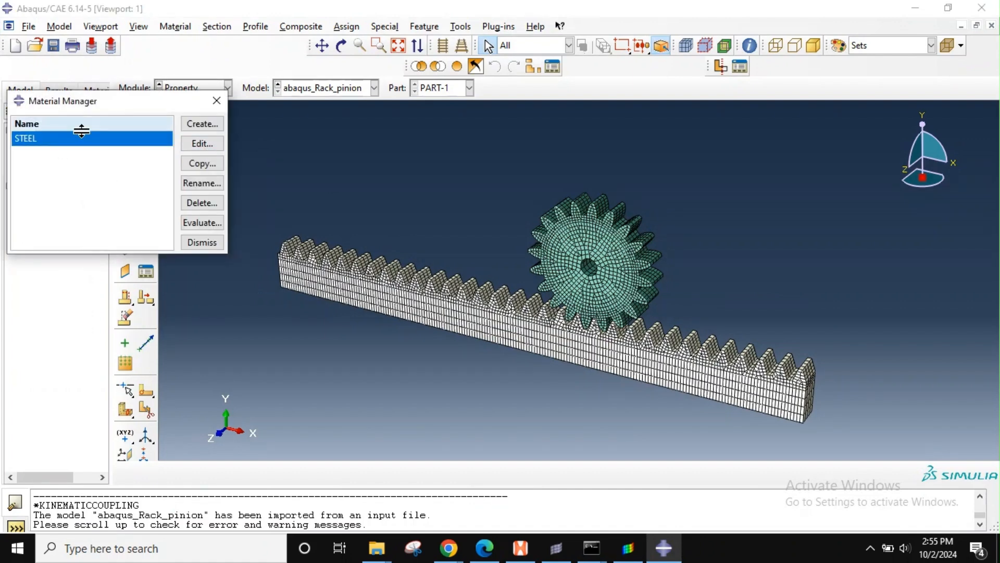
pyautogui.moveTo(98, 108); pyautogui.dragTo(315, 155)
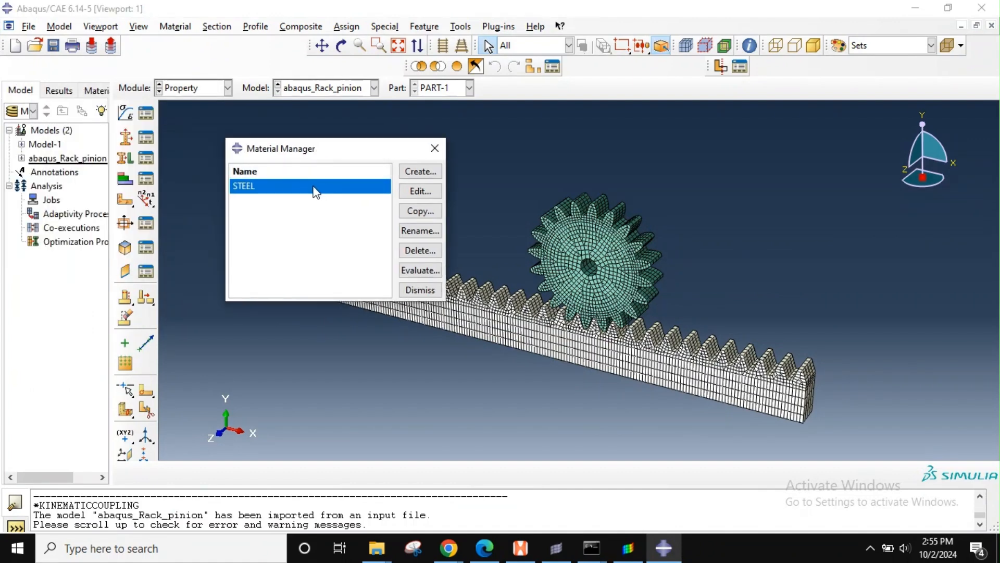
pyautogui.click(420, 192)
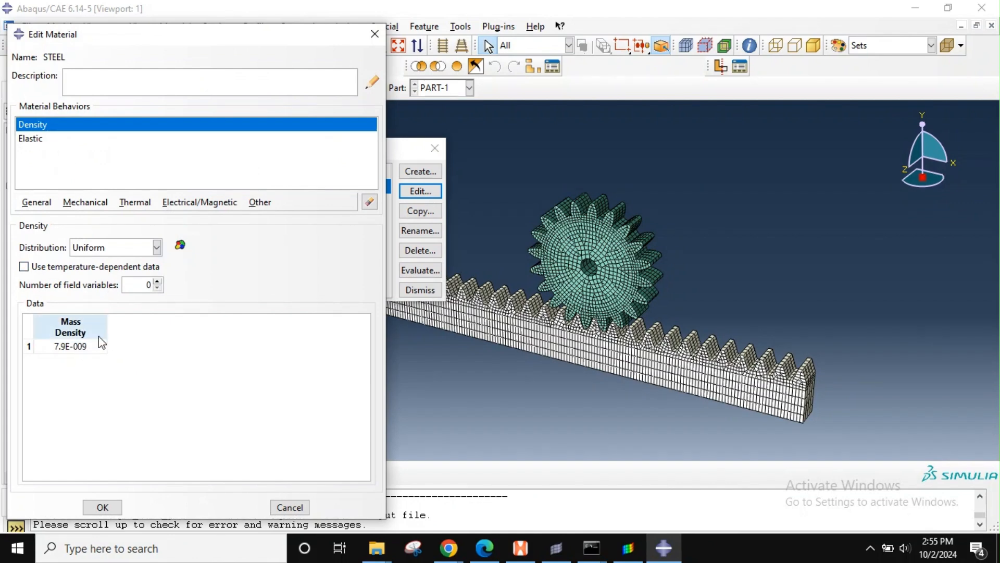
pyautogui.click(50, 140)
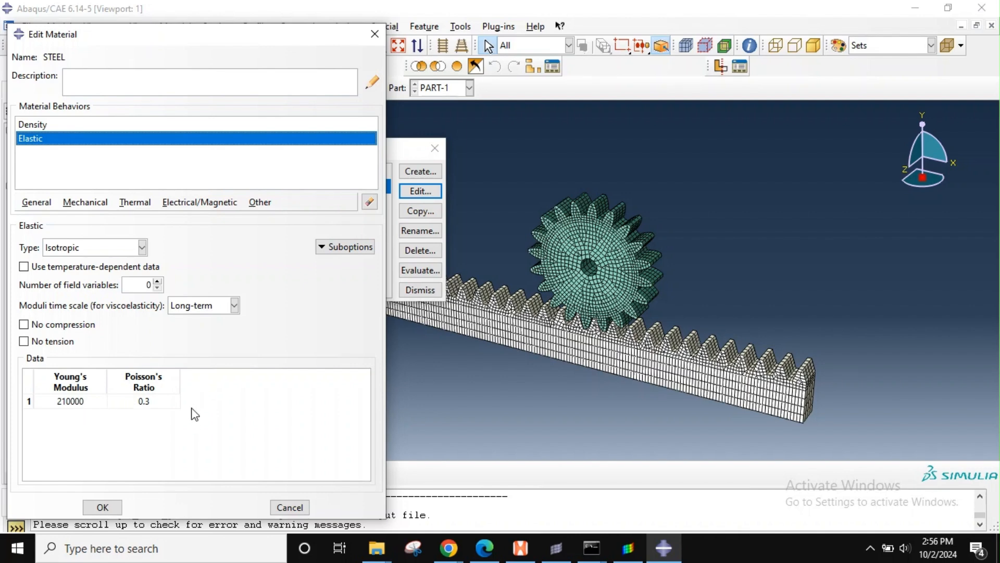
pyautogui.click(104, 508)
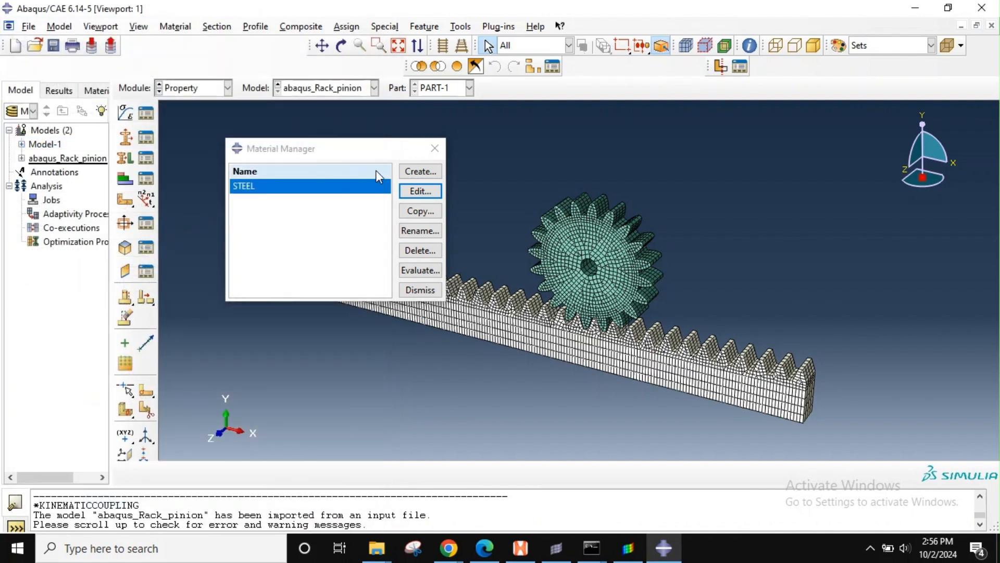
pyautogui.click(434, 148)
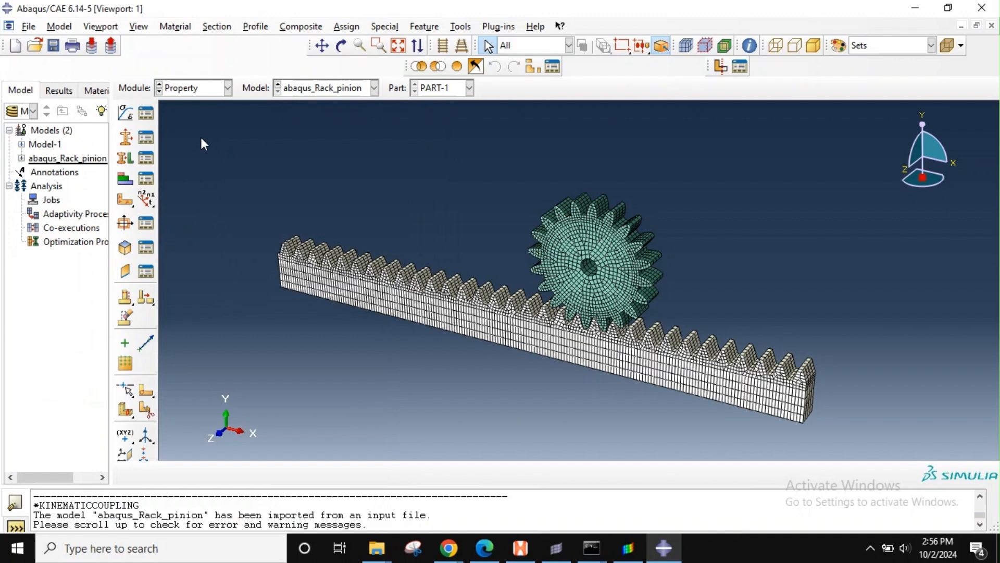
# Step: Review the material definition of the Section-1-RACK solid section, and leave it unchanged
pyautogui.click(147, 139)
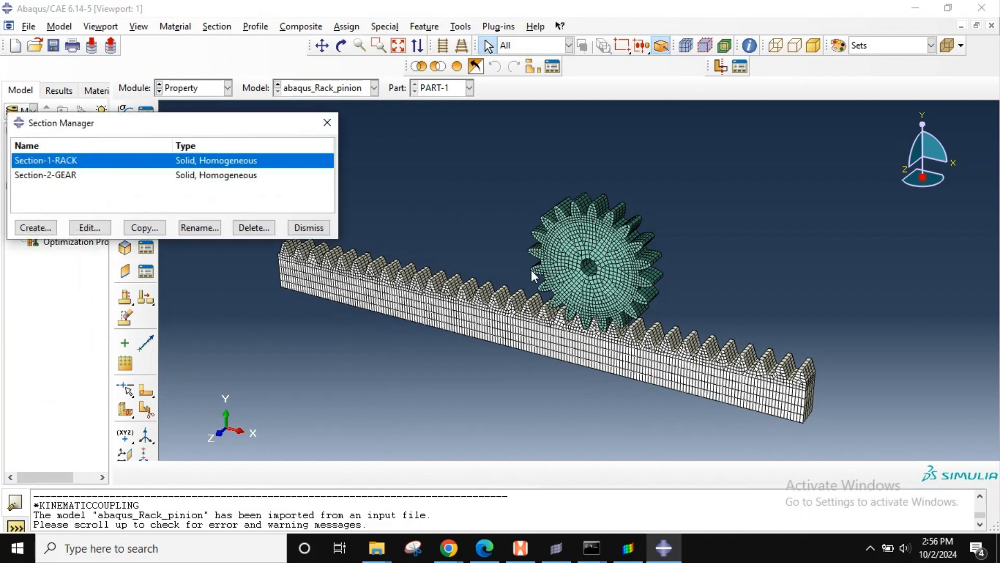
pyautogui.click(90, 228)
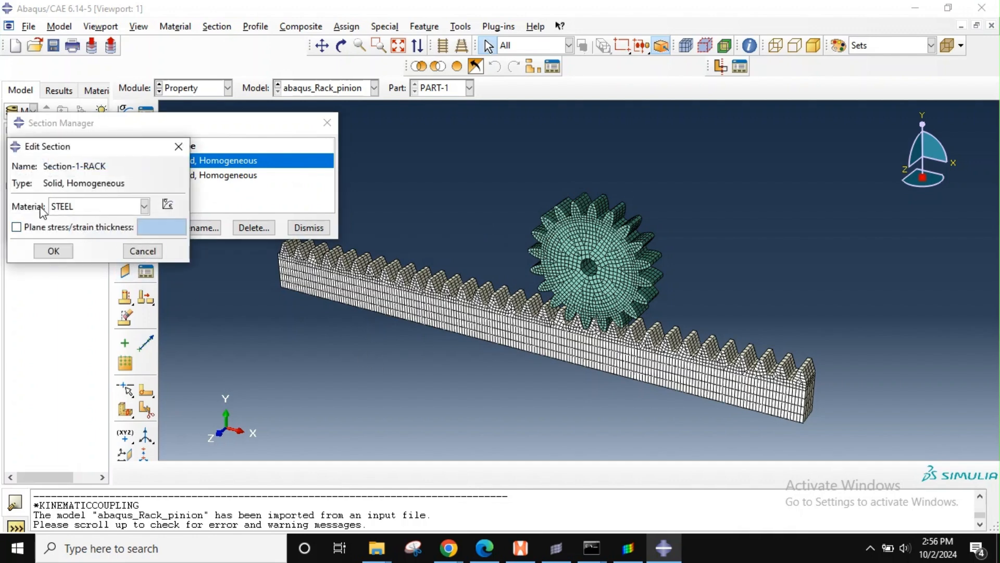
pyautogui.click(142, 251)
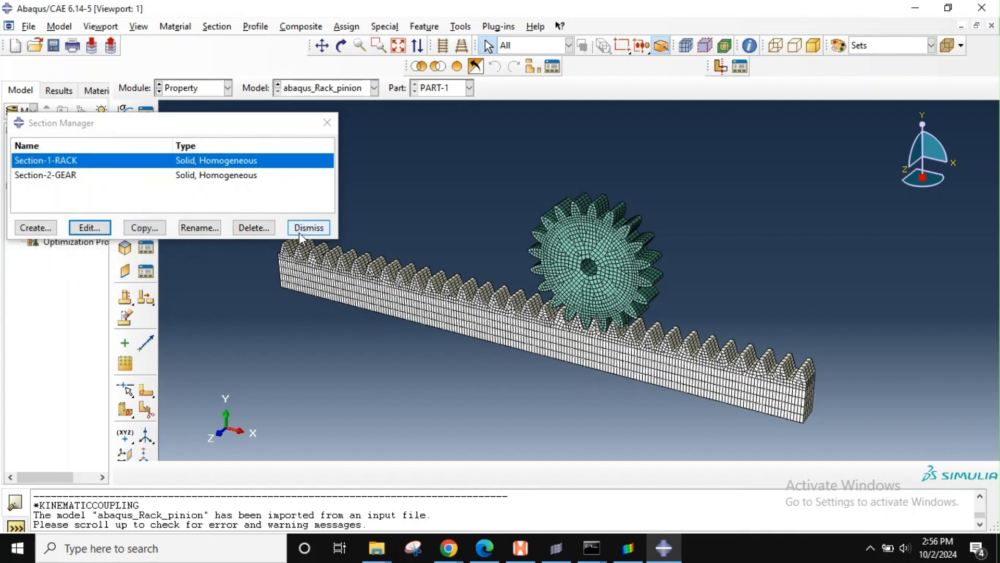
pyautogui.click(308, 227)
# Step: Review the section assignment of the RACK region in the Property module, including the sections available for it
pyautogui.click(228, 87)
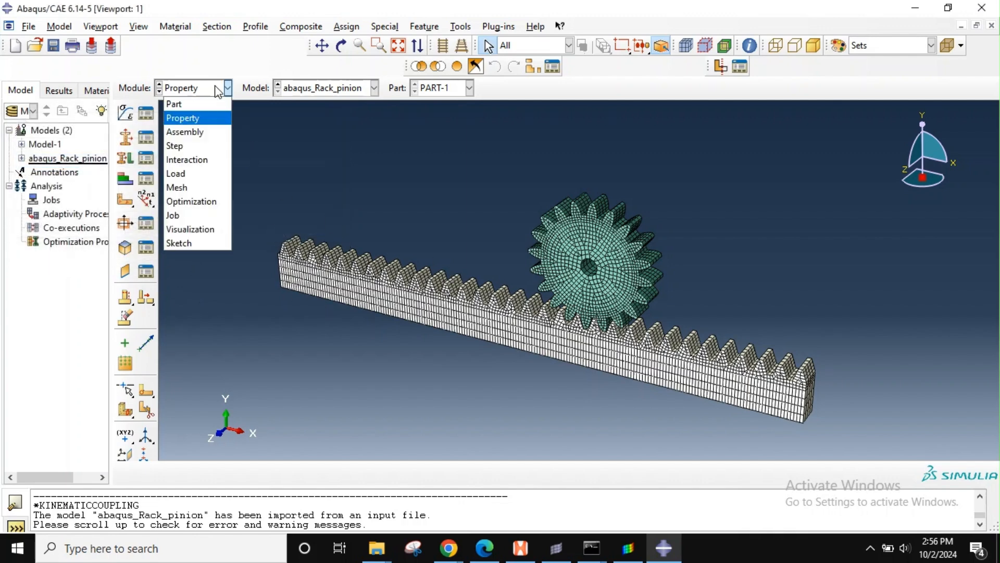
pyautogui.click(195, 120)
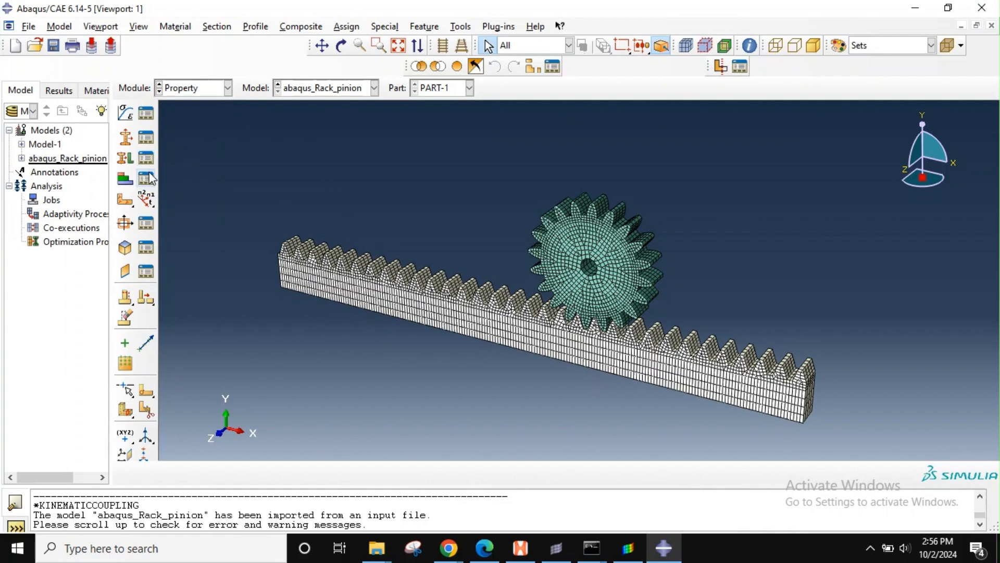
pyautogui.click(145, 158)
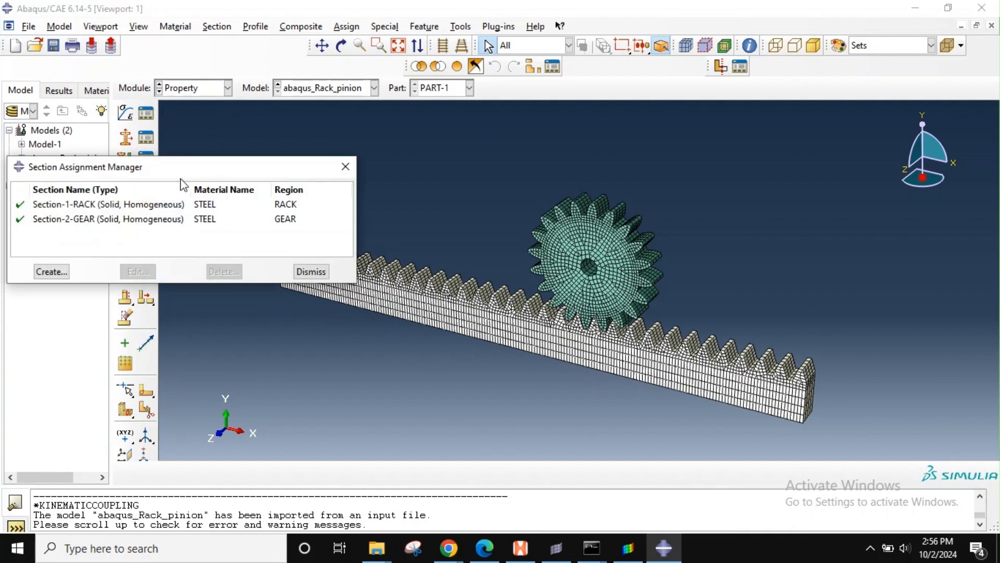
pyautogui.click(180, 204)
pyautogui.click(136, 272)
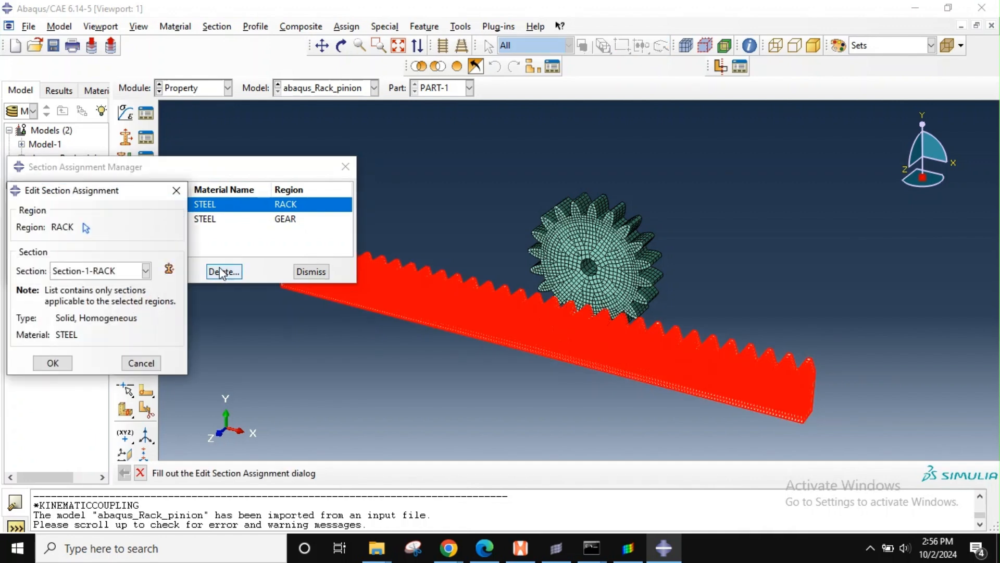
pyautogui.click(121, 270)
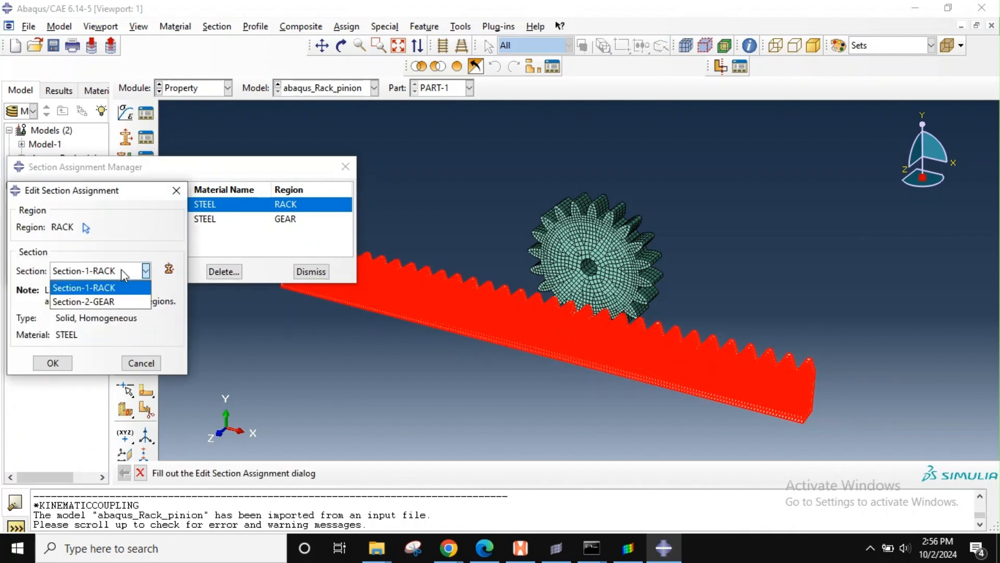
pyautogui.click(121, 270)
pyautogui.click(149, 363)
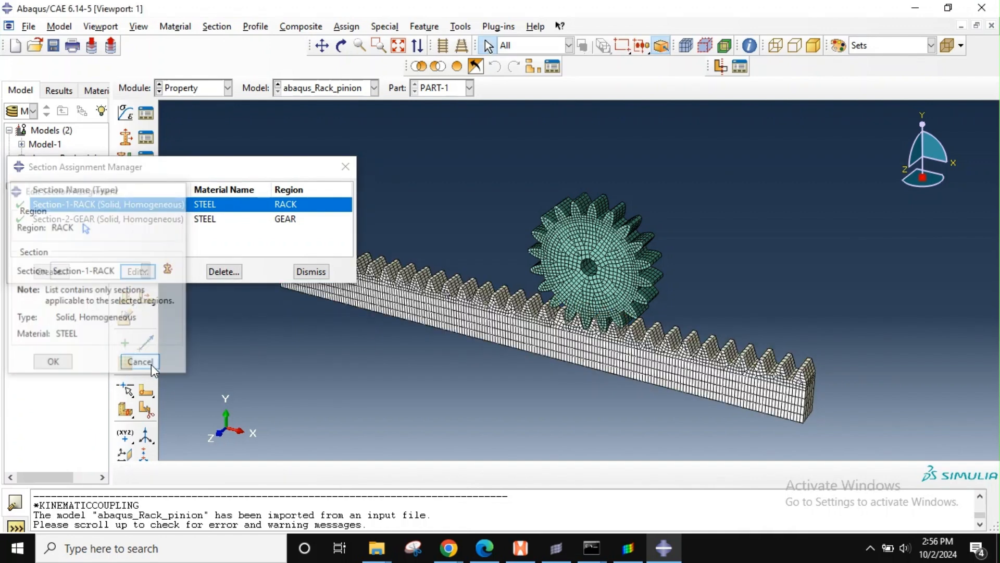
pyautogui.click(314, 271)
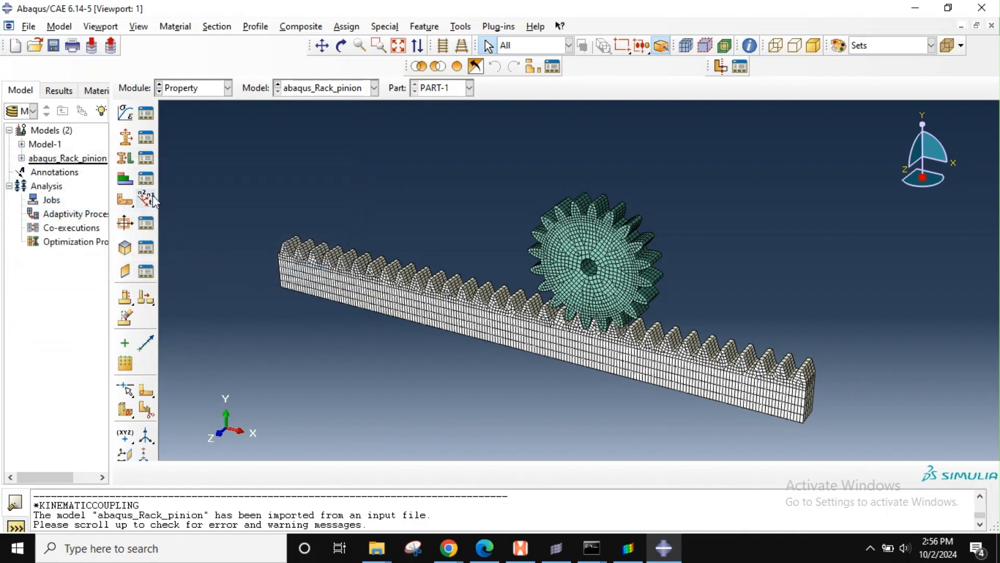
pyautogui.click(146, 223)
pyautogui.click(329, 211)
# Step: Show the rack and gear in the Assembly module with Step-1 as the current step, and examine the assembly
pyautogui.click(227, 87)
pyautogui.click(195, 133)
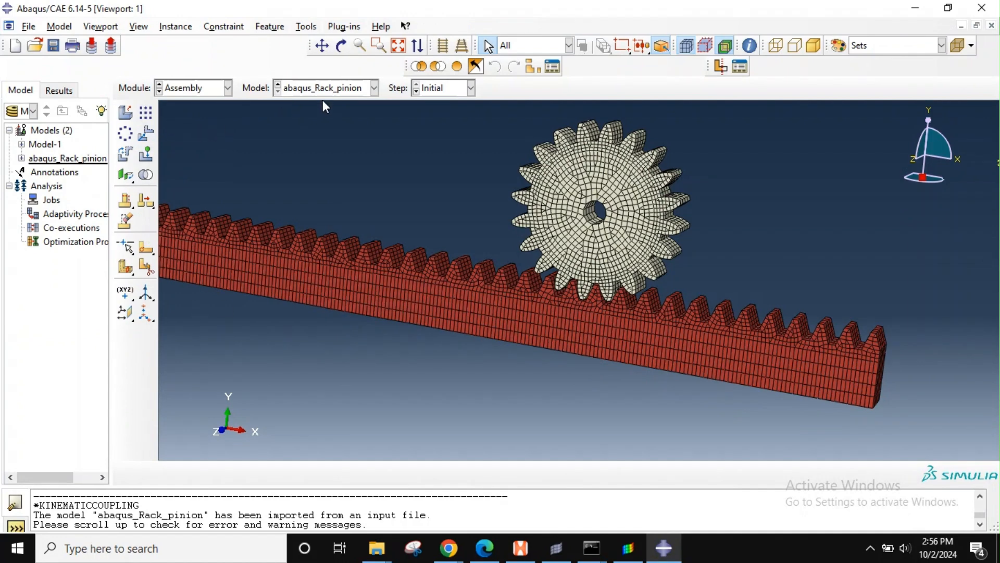
pyautogui.click(446, 92)
pyautogui.click(439, 120)
pyautogui.click(184, 91)
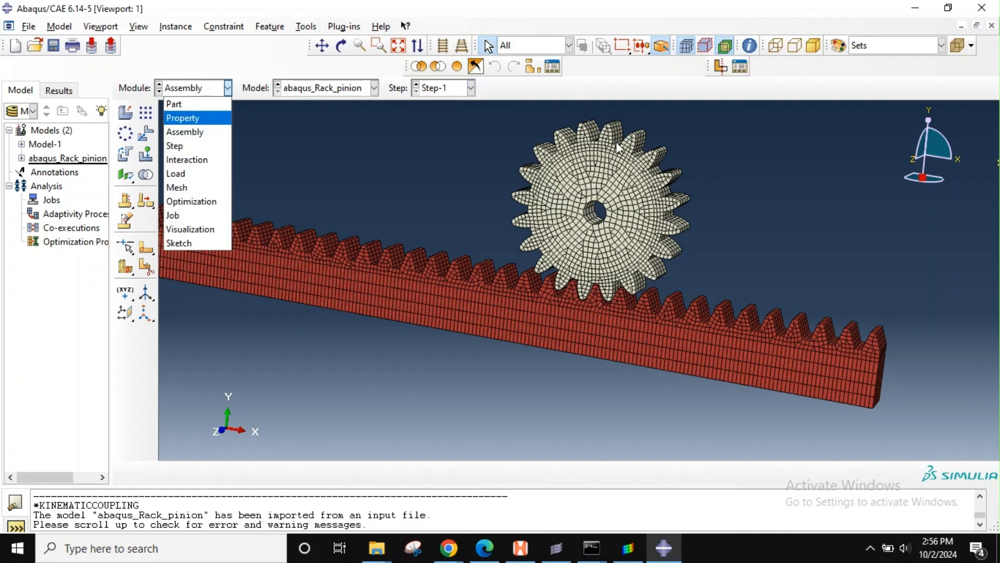
pyautogui.click(714, 185)
pyautogui.scroll(-4, 718, 202)
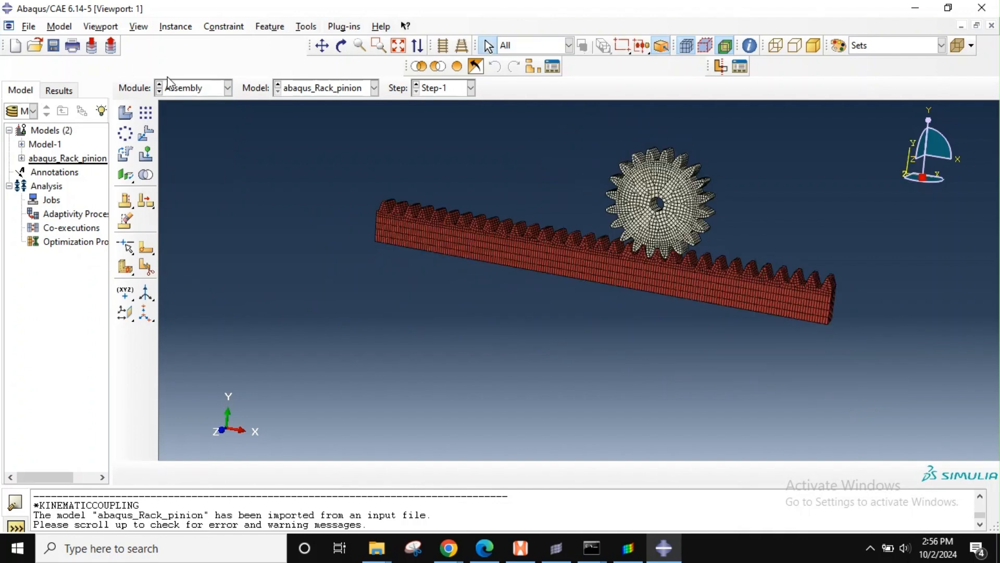
# Step: In the Step module, review the basic, incrementation and solver settings of the static general Step-1
pyautogui.click(182, 88)
pyautogui.click(187, 143)
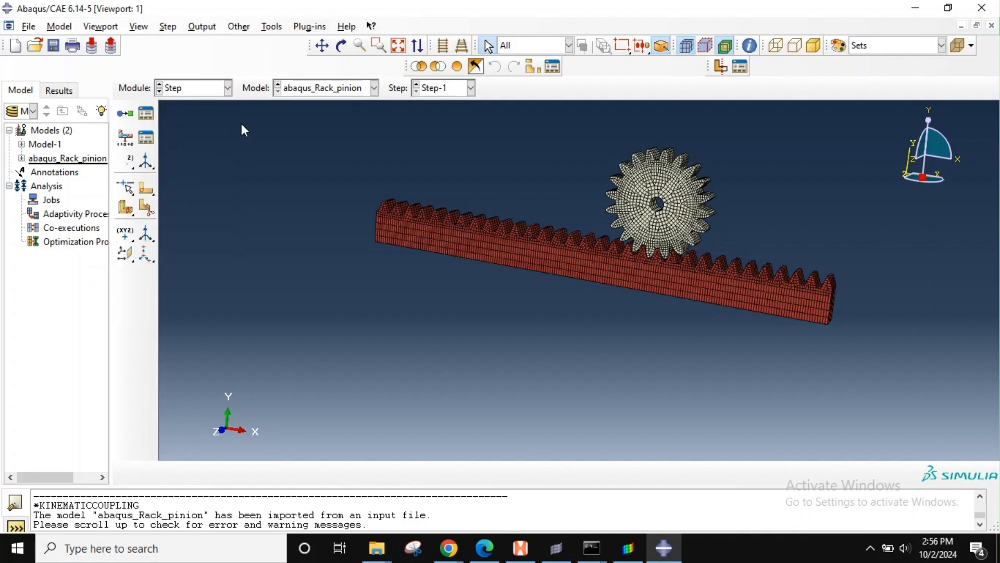
pyautogui.click(152, 112)
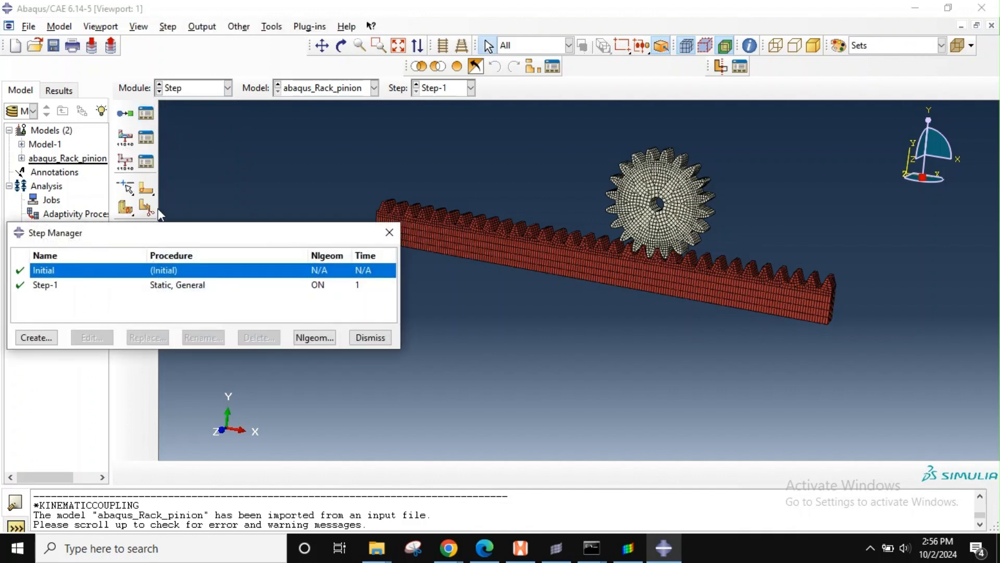
pyautogui.click(118, 293)
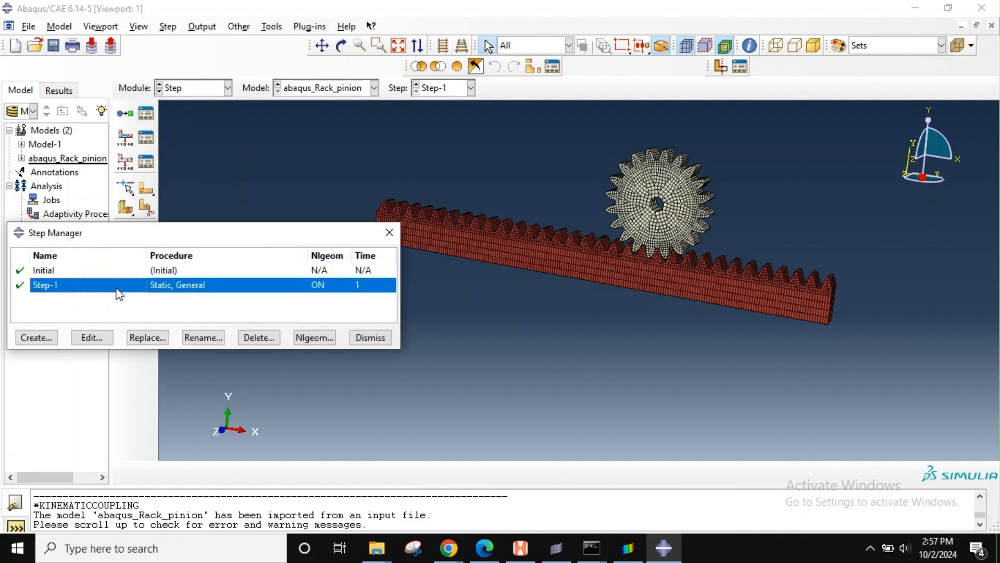
pyautogui.click(92, 338)
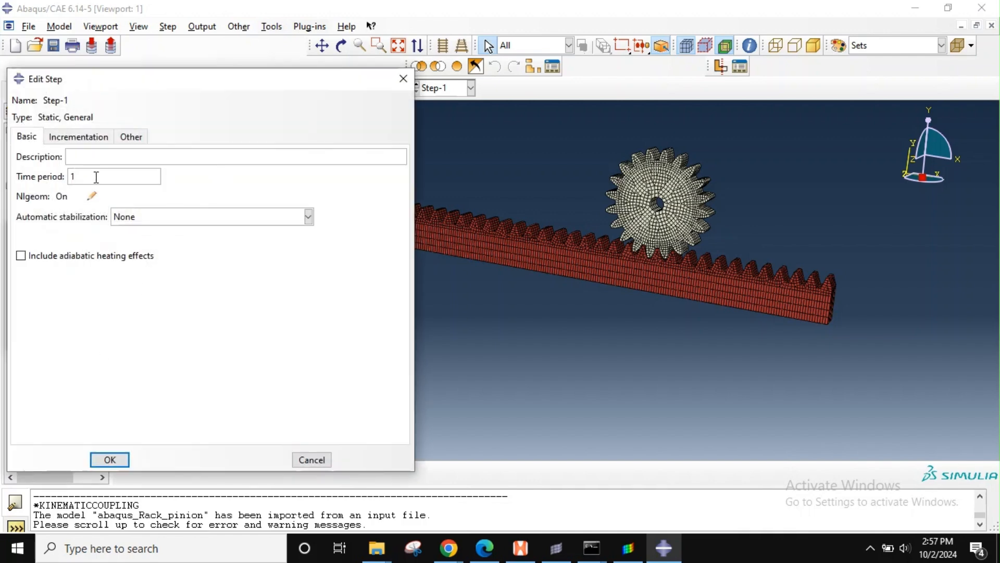
pyautogui.click(73, 138)
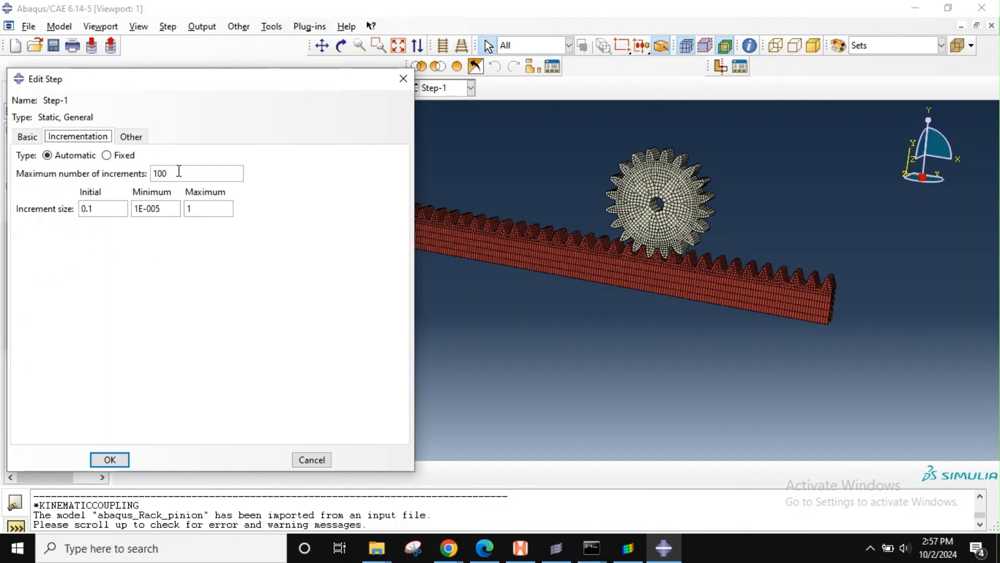
pyautogui.doubleClick(89, 208)
pyautogui.click(140, 138)
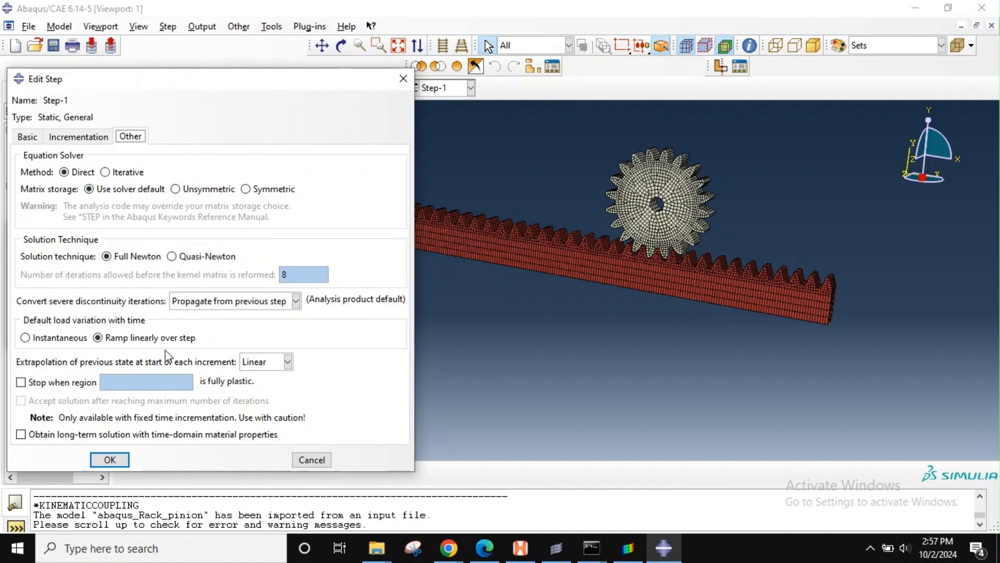
pyautogui.click(314, 460)
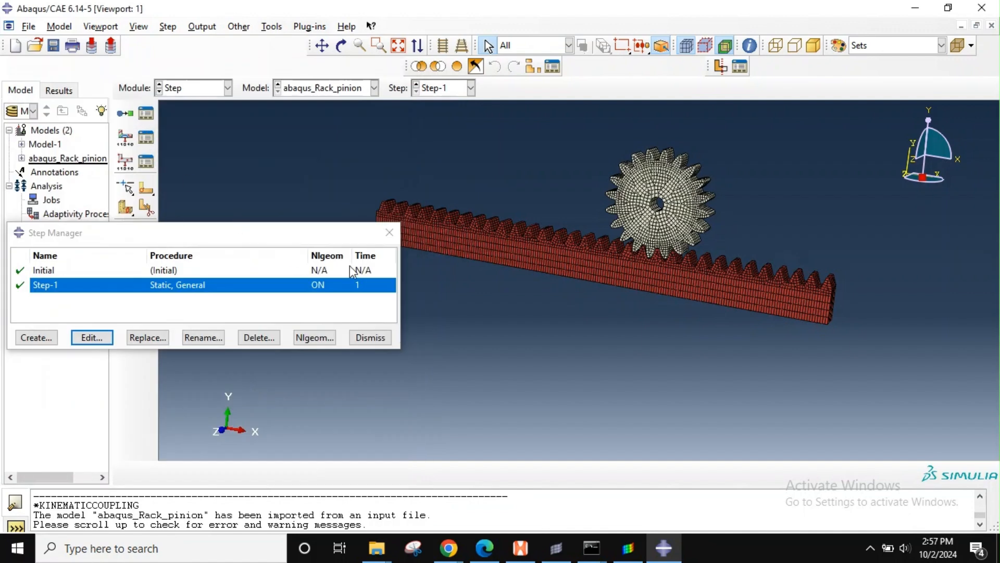
pyautogui.click(391, 228)
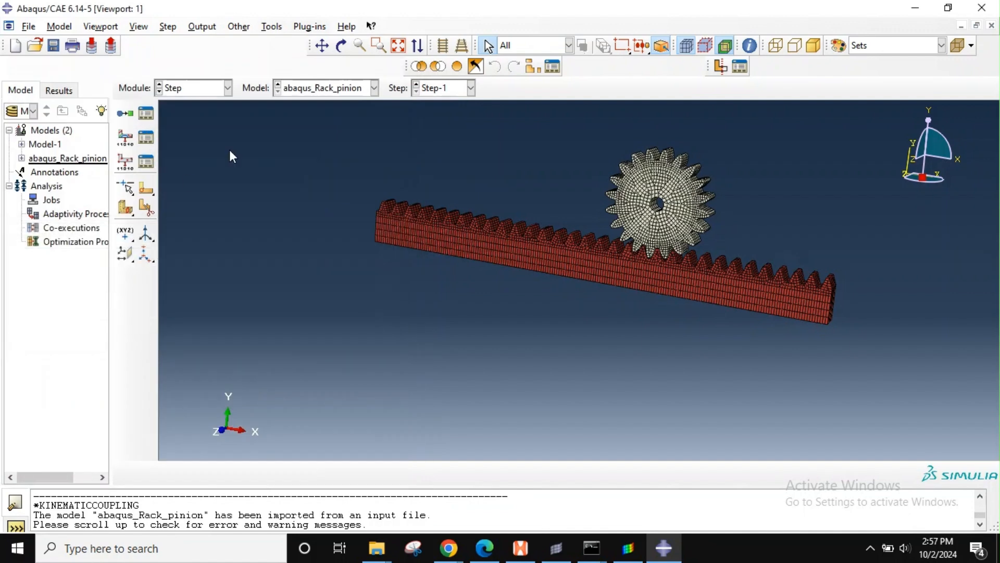
# Step: Review the variables requested in field outputs F-Output-1 and F-Output-2, and check the history output requests
pyautogui.click(147, 139)
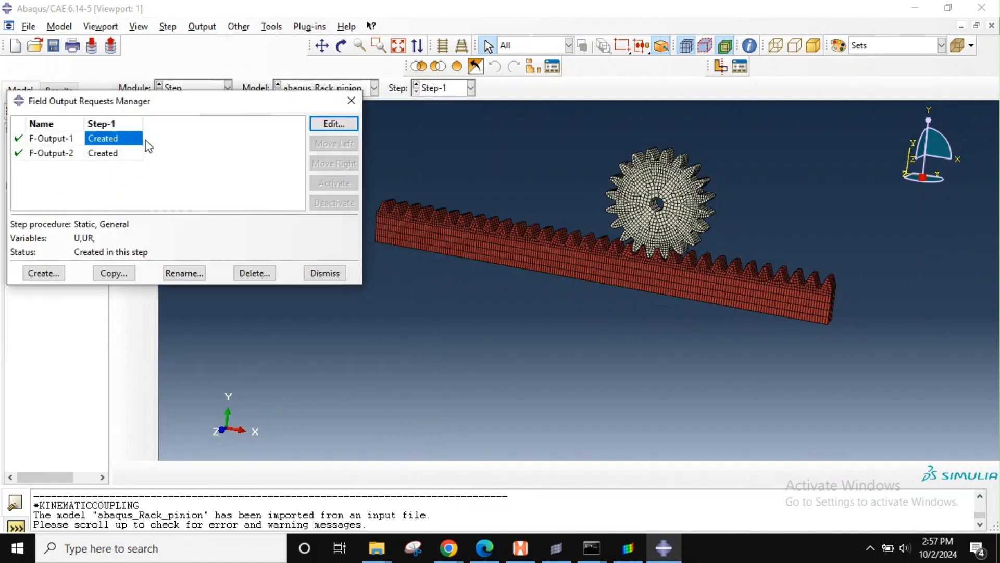
pyautogui.click(324, 125)
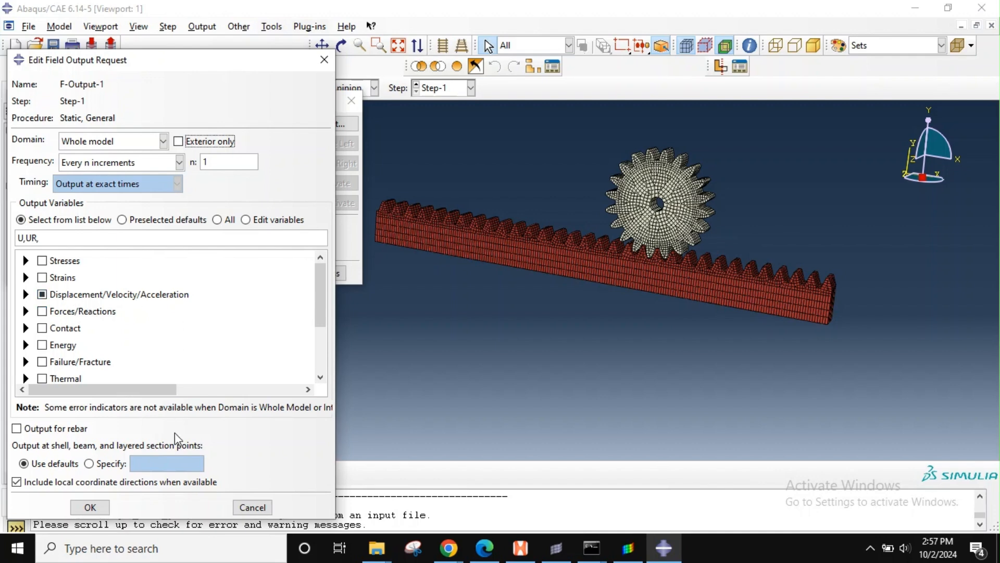
pyautogui.click(253, 508)
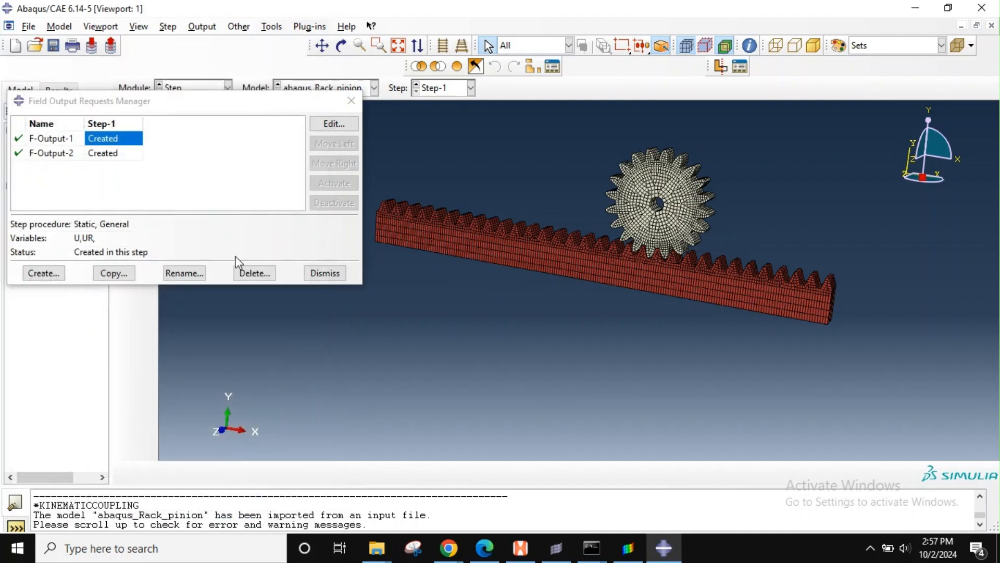
pyautogui.click(123, 152)
pyautogui.click(320, 128)
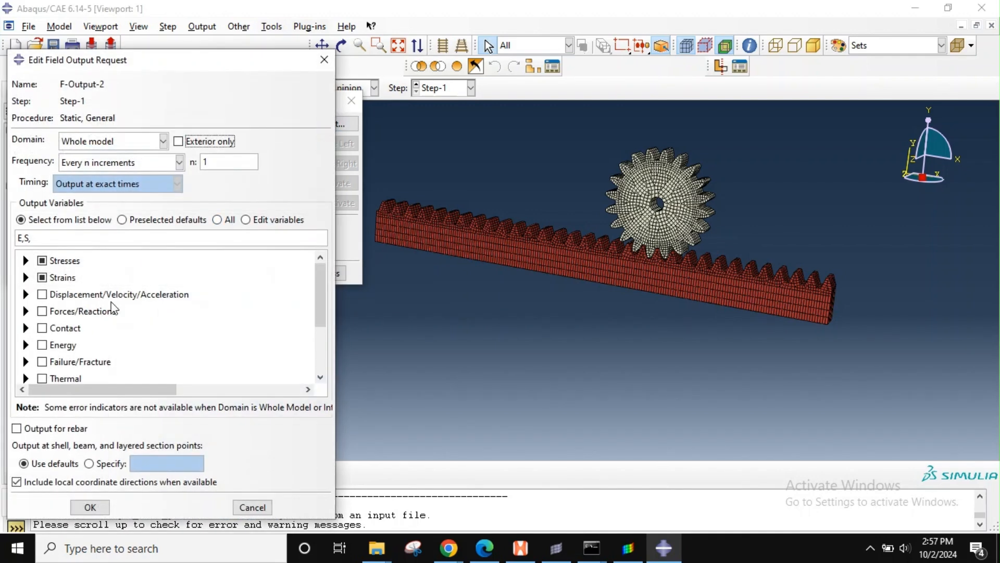
pyautogui.click(252, 507)
pyautogui.click(351, 101)
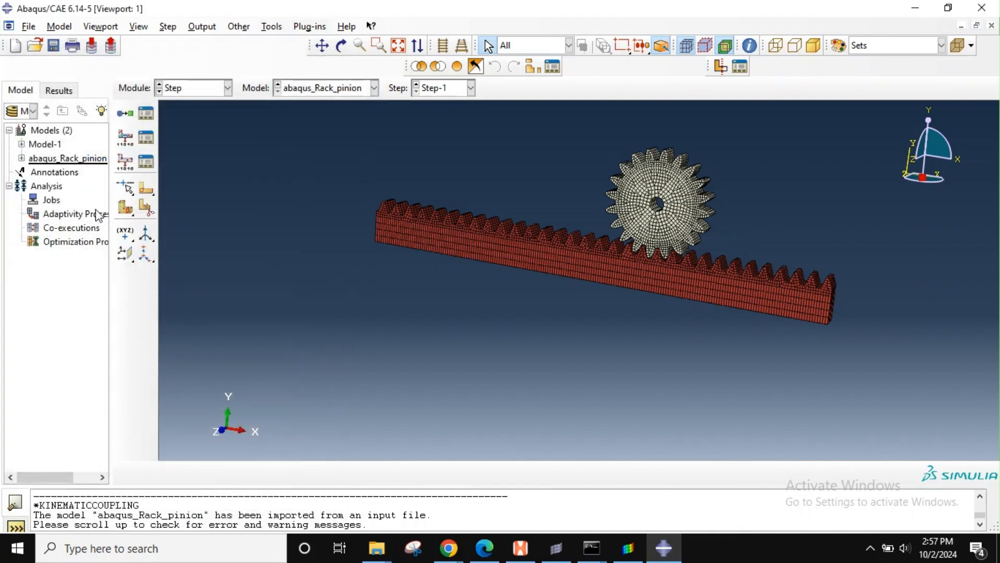
pyautogui.click(145, 162)
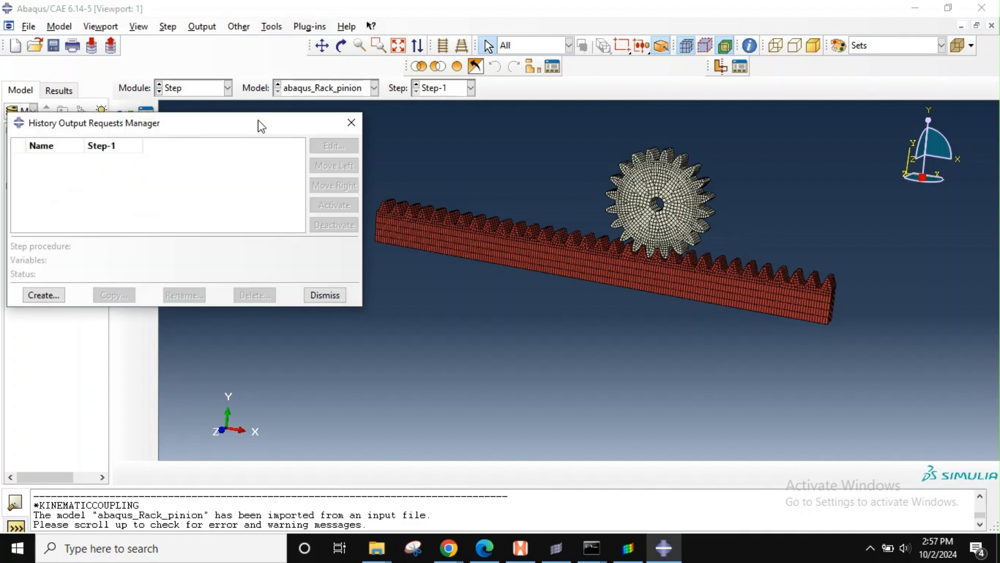
pyautogui.click(351, 124)
# Step: Switch to the Interaction module and examine the contact surfaces along the rack and gear teeth up close
pyautogui.click(216, 89)
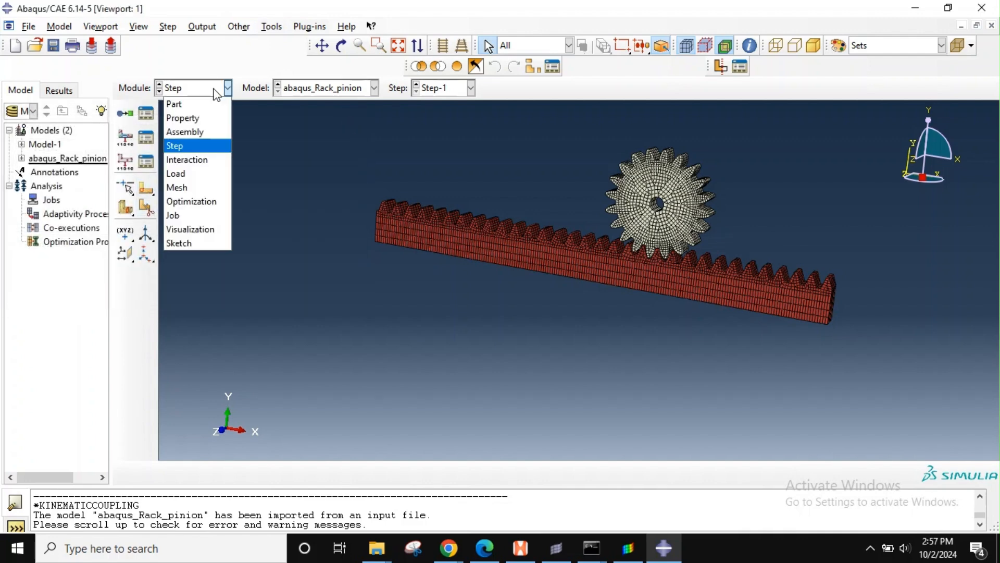
pyautogui.click(210, 160)
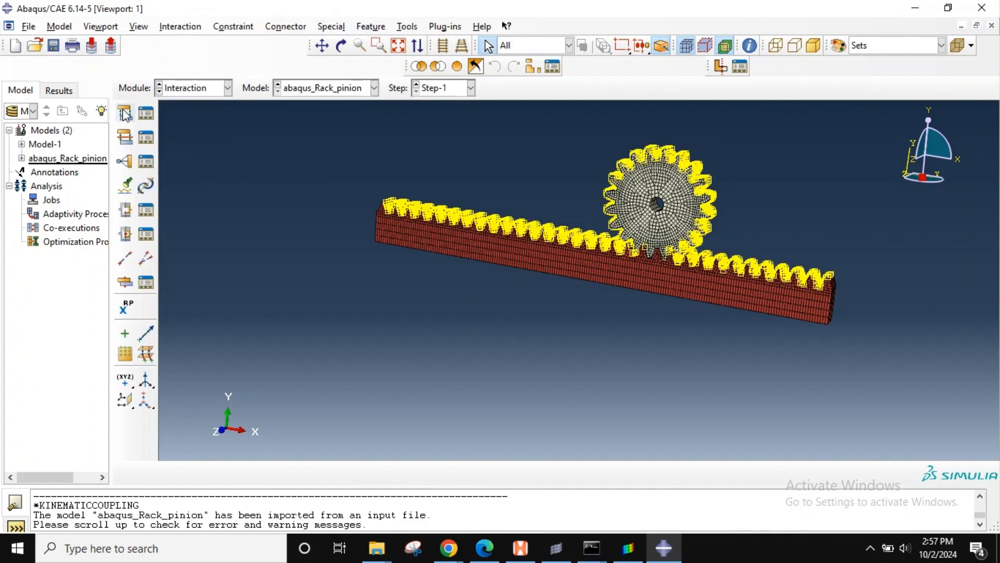
pyautogui.scroll(-4, 663, 212)
pyautogui.scroll(3, 662, 213)
pyautogui.keyDown('ctrl'); pyautogui.keyDown('alt'); pyautogui.moveTo(601, 229); pyautogui.dragTo(653, 228); pyautogui.keyUp('alt'); pyautogui.keyUp('ctrl')
pyautogui.scroll(-5, 665, 254)
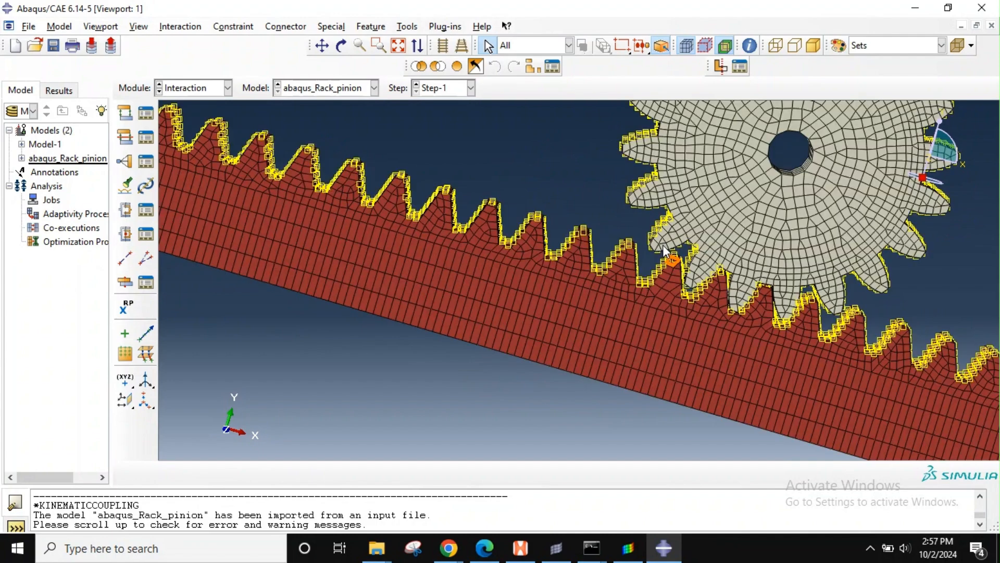
pyautogui.scroll(5, 683, 265)
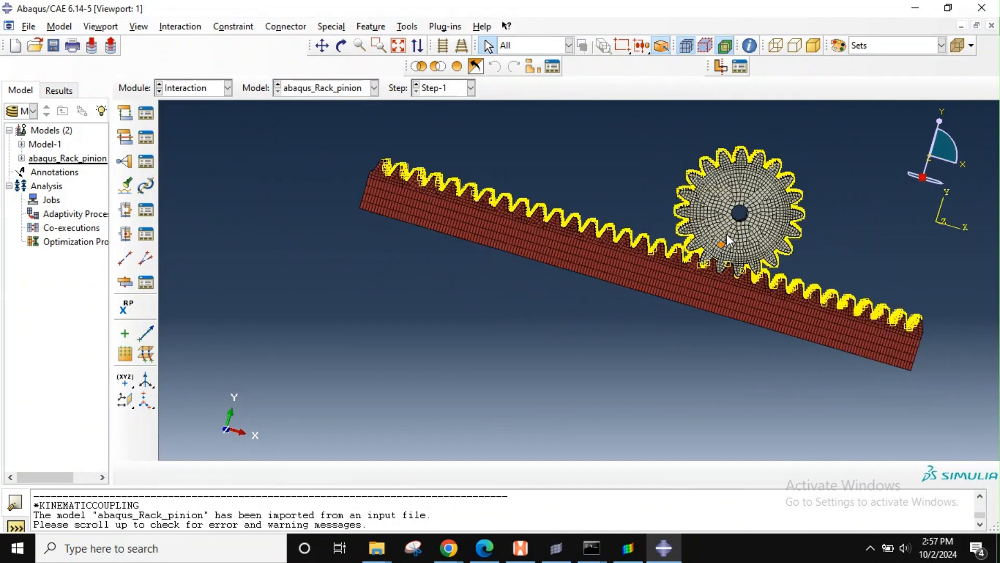
pyautogui.moveTo(735, 222)
pyautogui.keyDown('ctrl'); pyautogui.keyDown('alt'); pyautogui.mouseDown(button='middle')
pyautogui.moveTo(693, 213)
pyautogui.moveTo(686, 234)
pyautogui.mouseUp(button='middle'); pyautogui.keyUp('alt'); pyautogui.keyUp('ctrl')
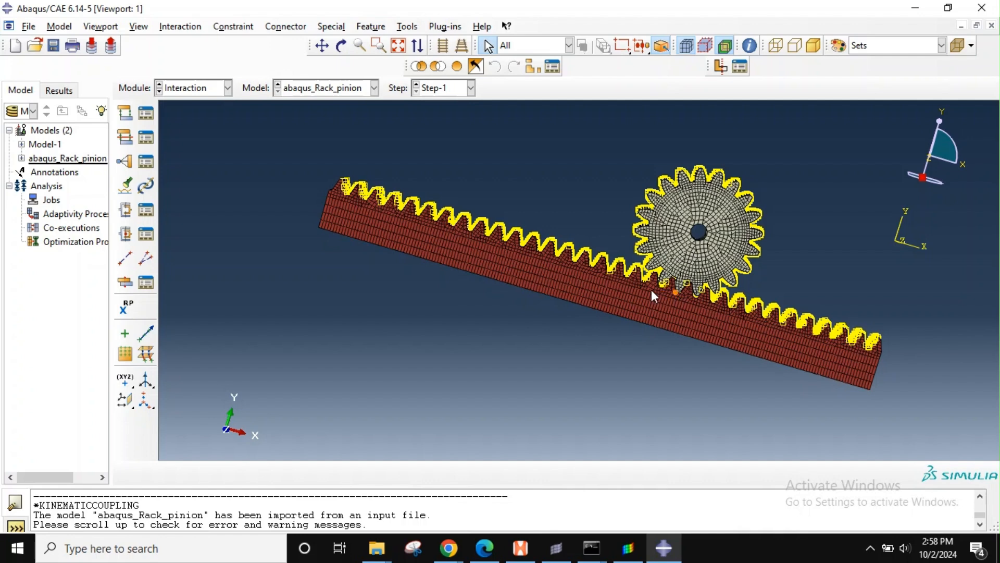
# Step: Review the surface-to-surface contact interaction SURFINTERACTION_2-1, including its slave adjustment, surface smoothing, clearance and contact property settings
pyautogui.click(152, 117)
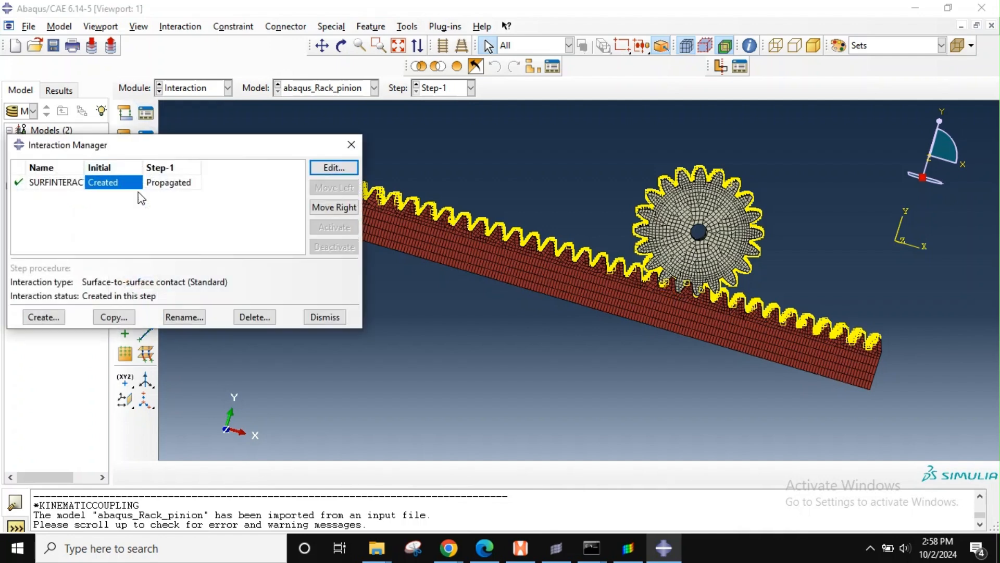
pyautogui.click(334, 167)
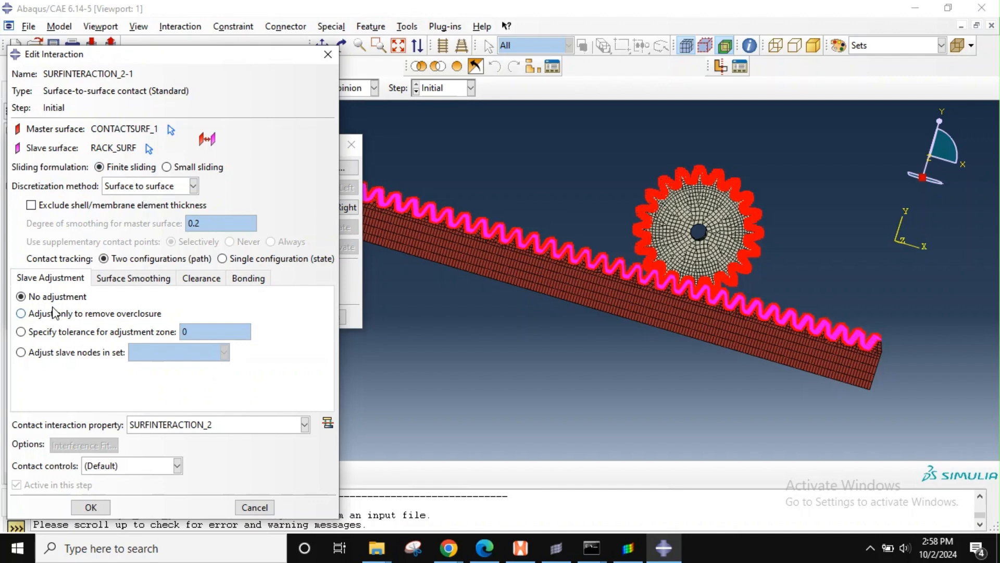
pyautogui.click(141, 281)
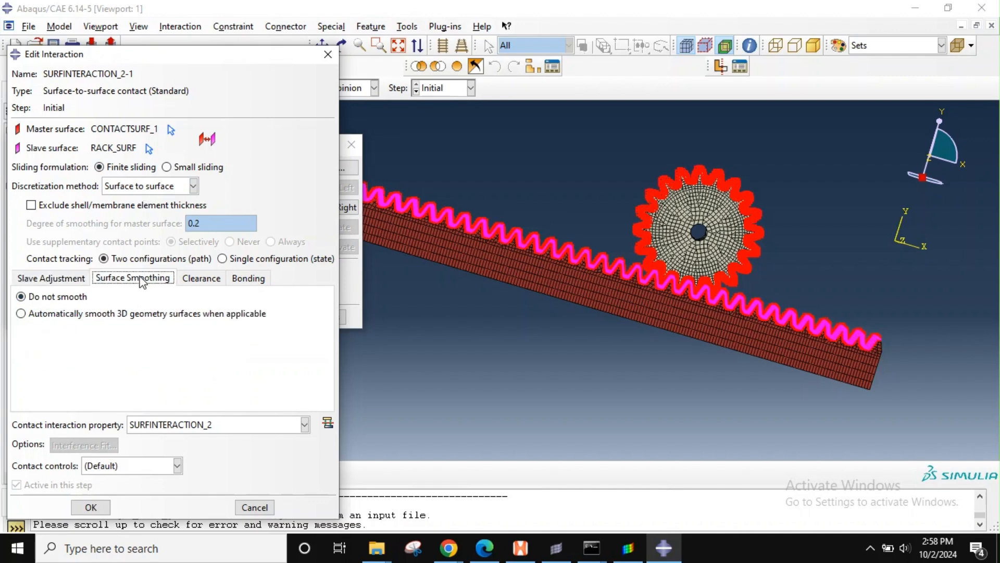
pyautogui.click(187, 282)
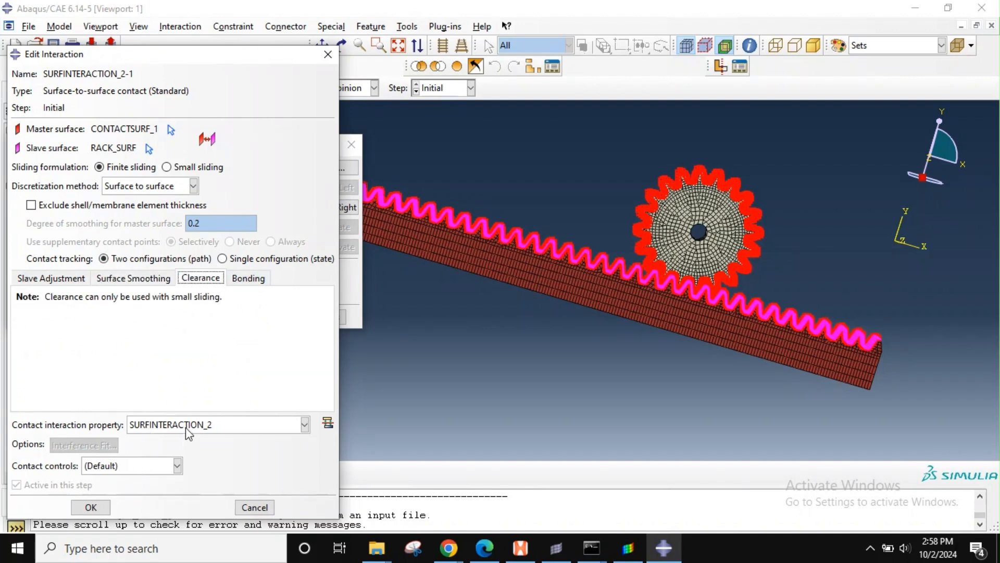
pyautogui.click(206, 425)
pyautogui.click(219, 425)
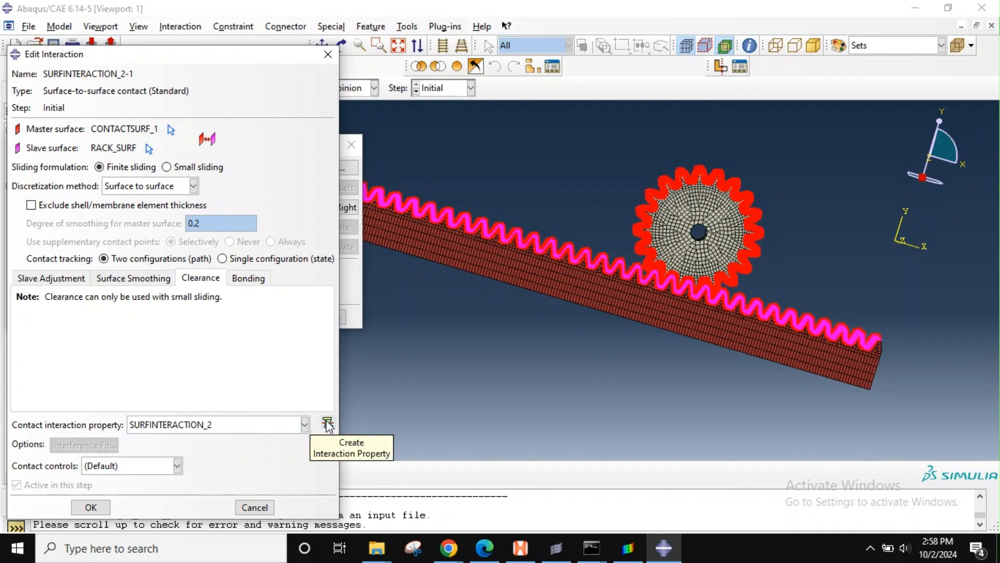
pyautogui.click(265, 508)
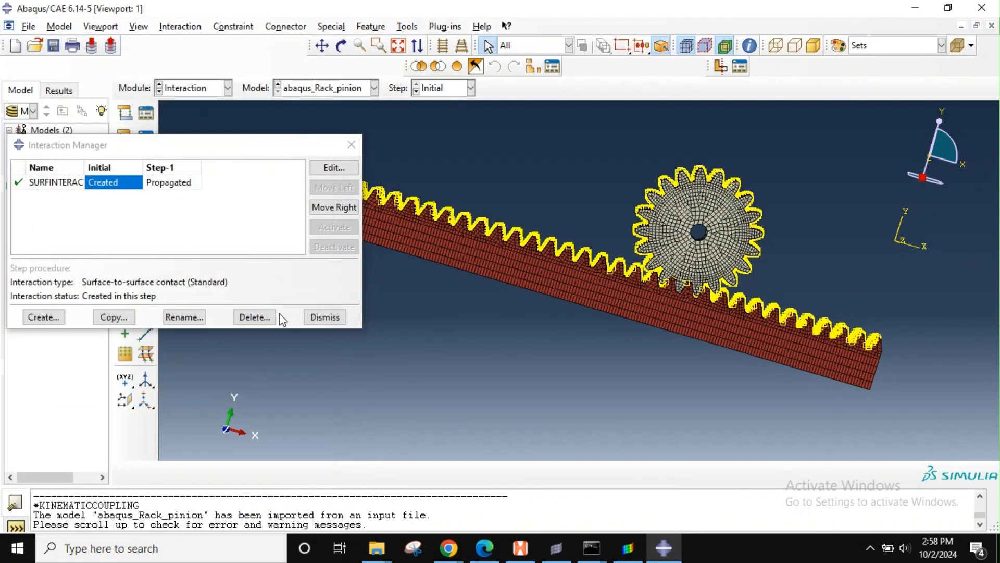
pyautogui.click(325, 318)
# Step: Review the tangential behavior of contact property SURFINTERACTION_2, checking its friction, shear stress, elastic slip and friction formulation options
pyautogui.click(146, 137)
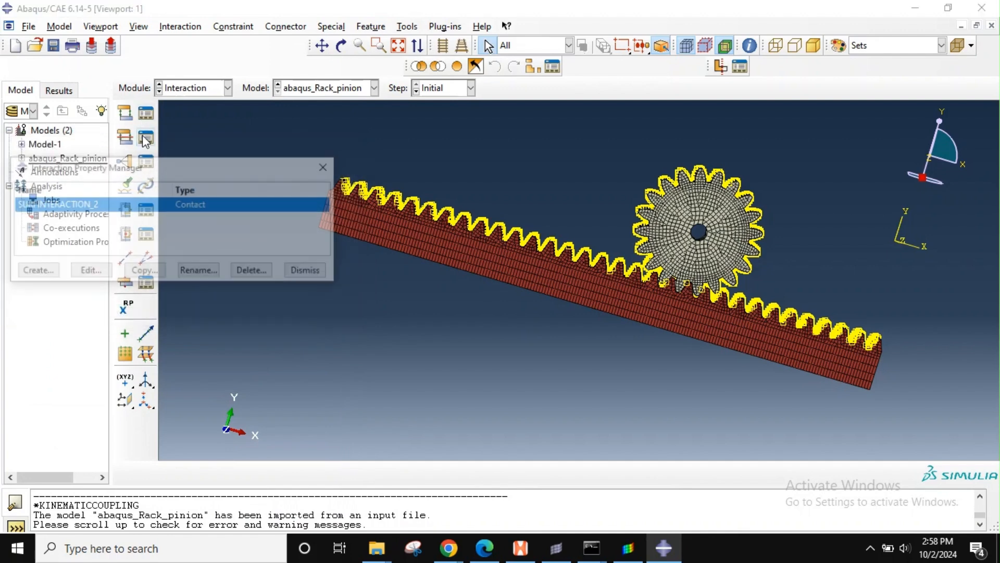
pyautogui.click(89, 272)
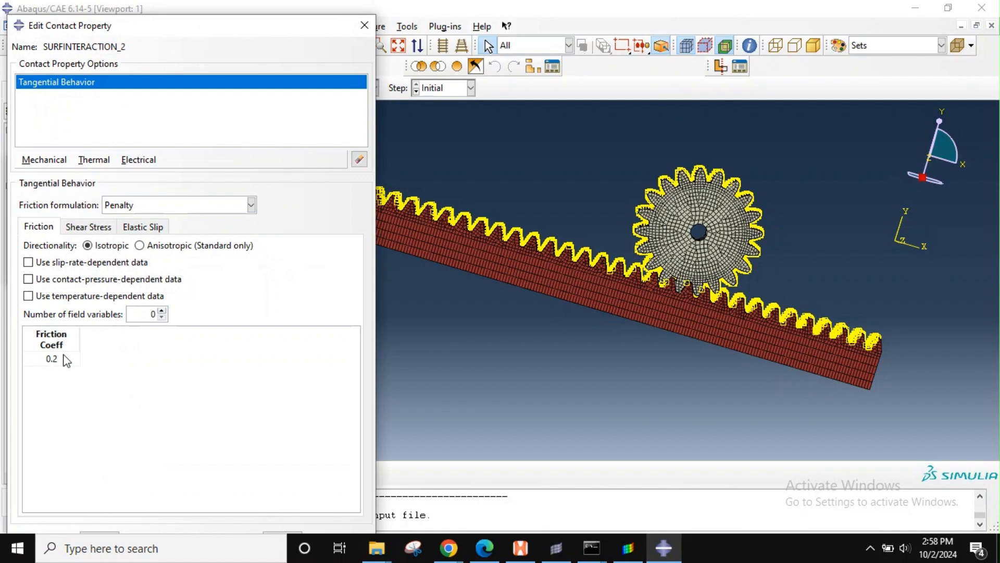
pyautogui.click(89, 227)
pyautogui.click(139, 230)
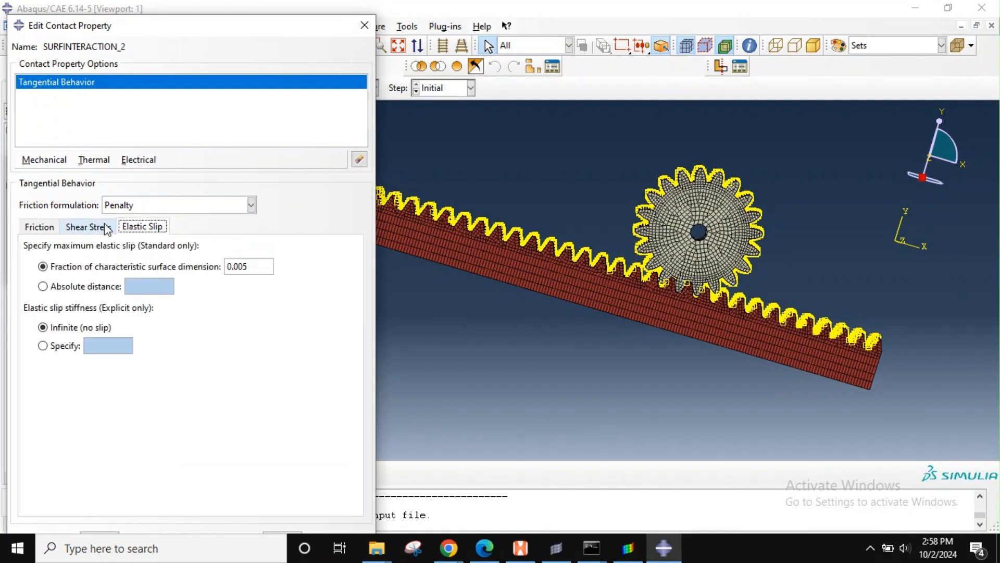
pyautogui.click(39, 227)
pyautogui.click(139, 205)
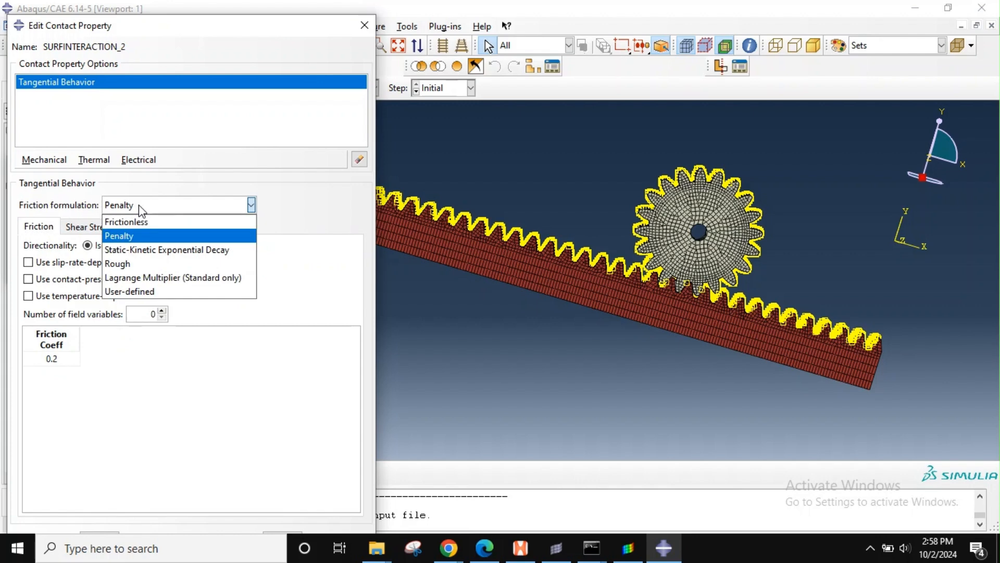
pyautogui.click(138, 206)
pyautogui.click(364, 25)
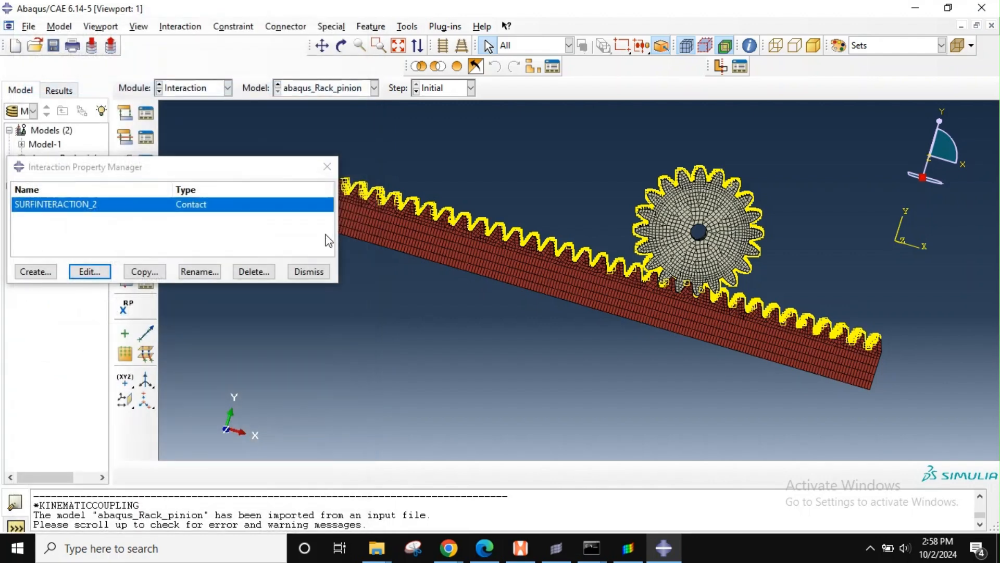
pyautogui.click(328, 166)
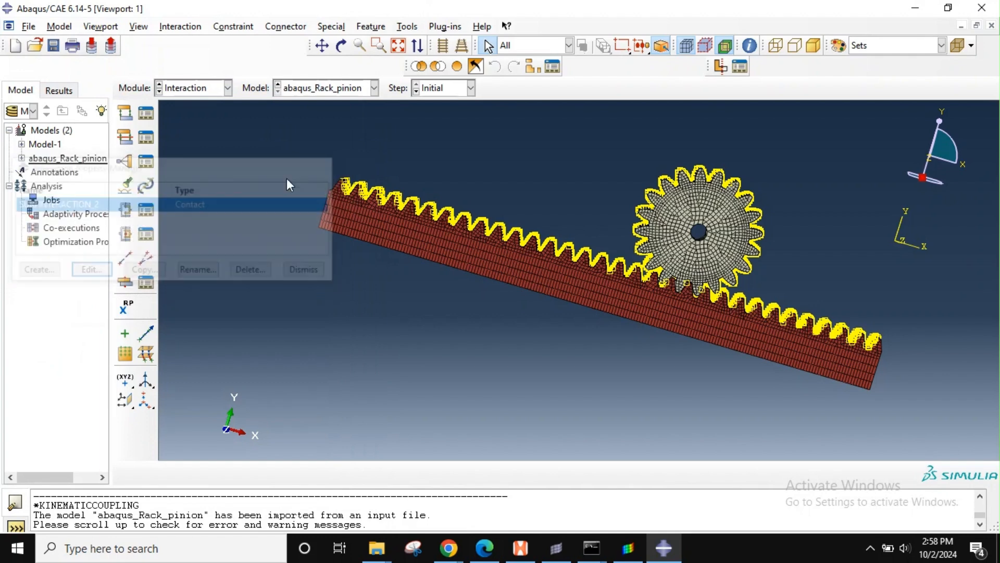
# Step: Check which constraints are defined for the rack and gear model
pyautogui.click(146, 165)
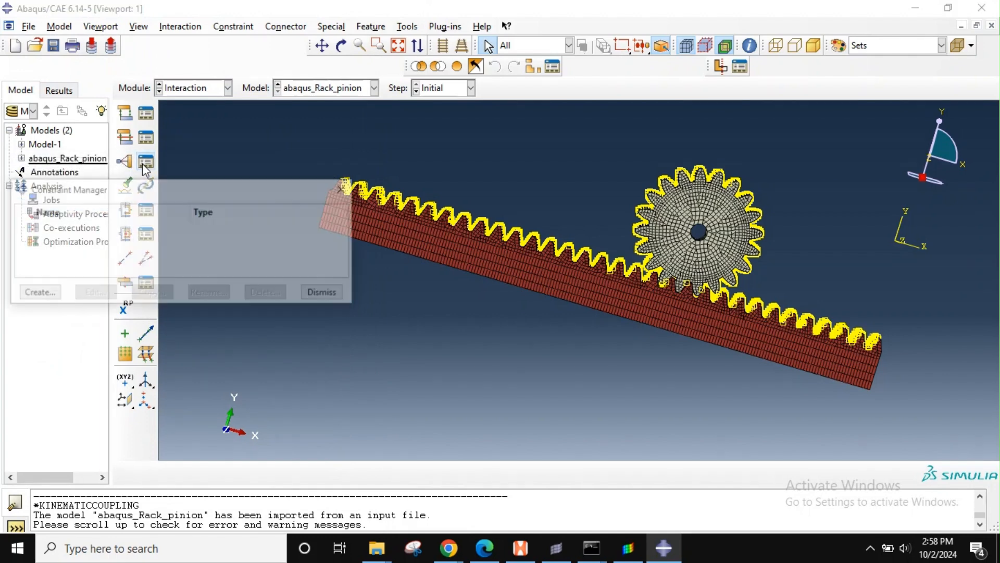
pyautogui.click(342, 189)
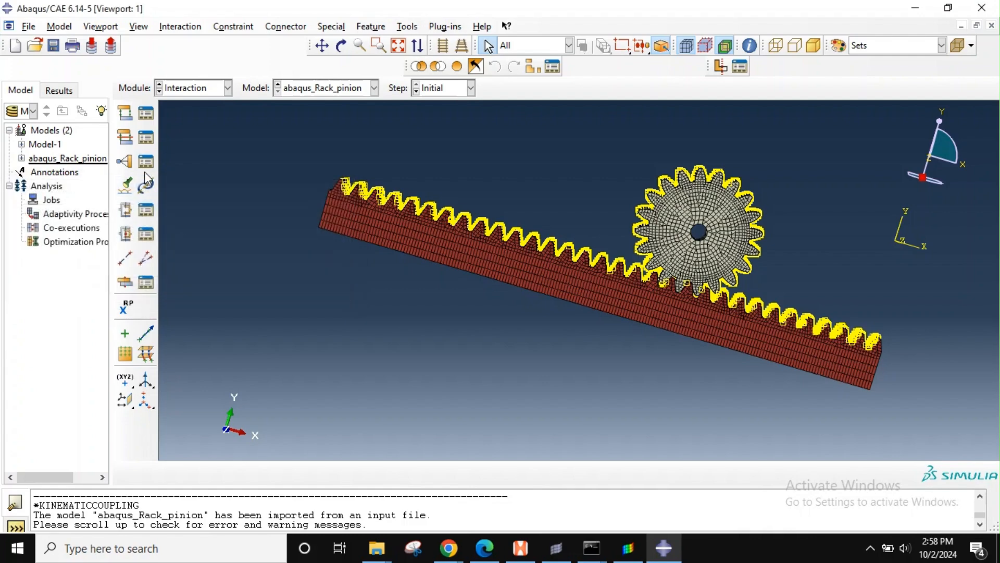
pyautogui.moveTo(598, 253)
pyautogui.keyDown('ctrl'); pyautogui.keyDown('alt'); pyautogui.mouseDown()
pyautogui.moveTo(554, 259)
pyautogui.moveTo(645, 248)
pyautogui.moveTo(599, 251)
pyautogui.mouseUp(); pyautogui.keyUp('alt'); pyautogui.keyUp('ctrl')
# Step: Switch to the Load module and check which loads are defined in the model
pyautogui.click(198, 91)
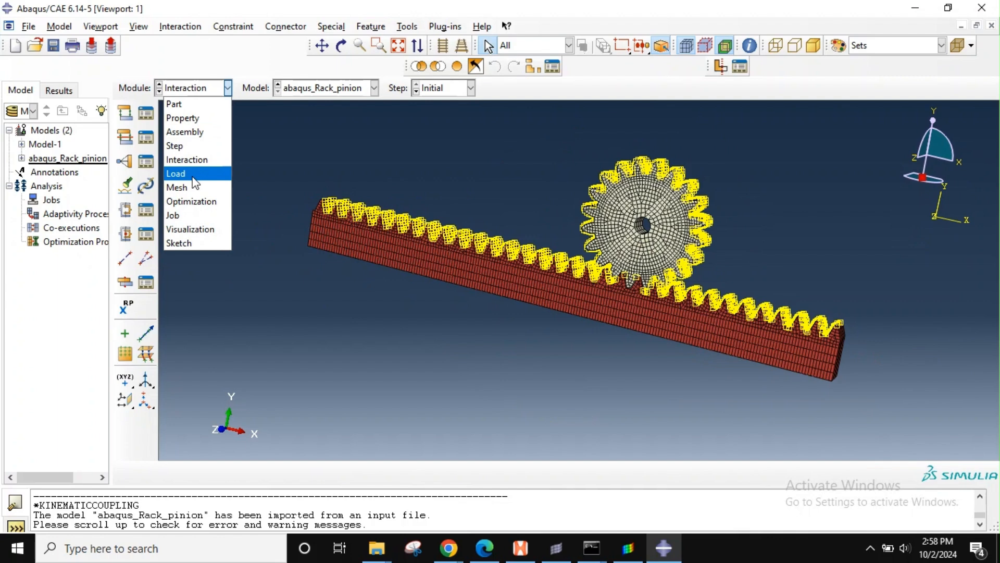
pyautogui.click(177, 174)
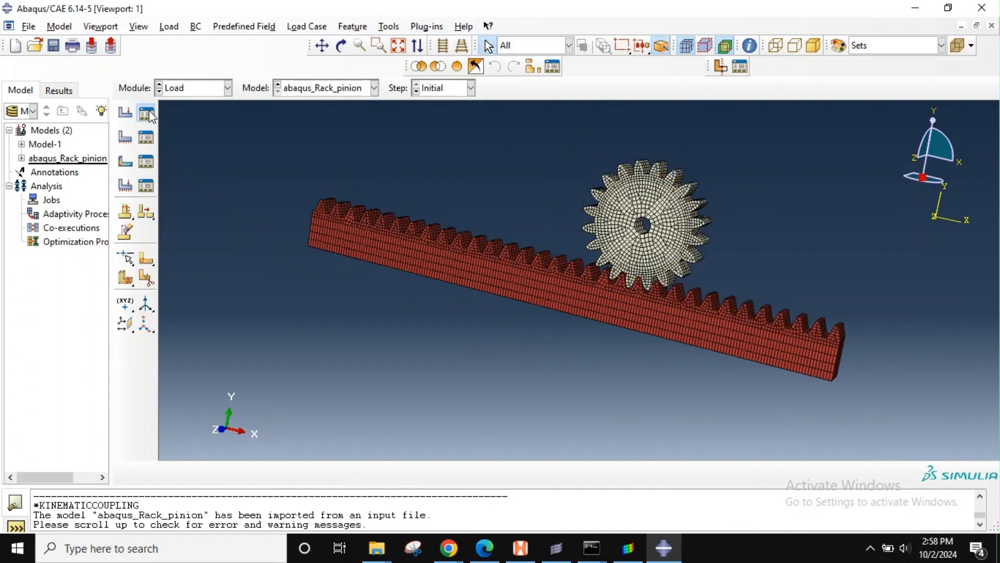
pyautogui.click(152, 117)
pyautogui.click(350, 209)
pyautogui.click(189, 91)
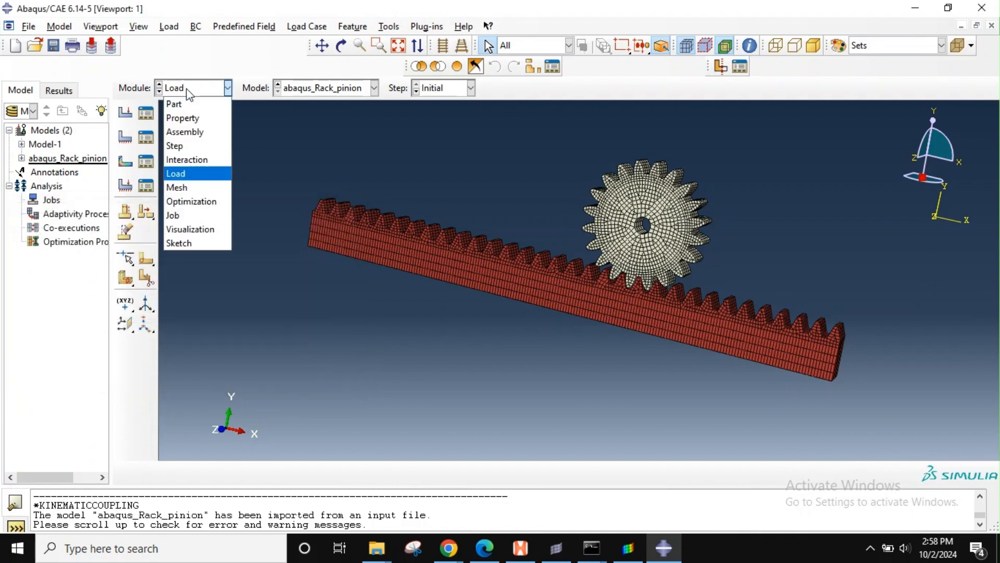
pyautogui.click(199, 173)
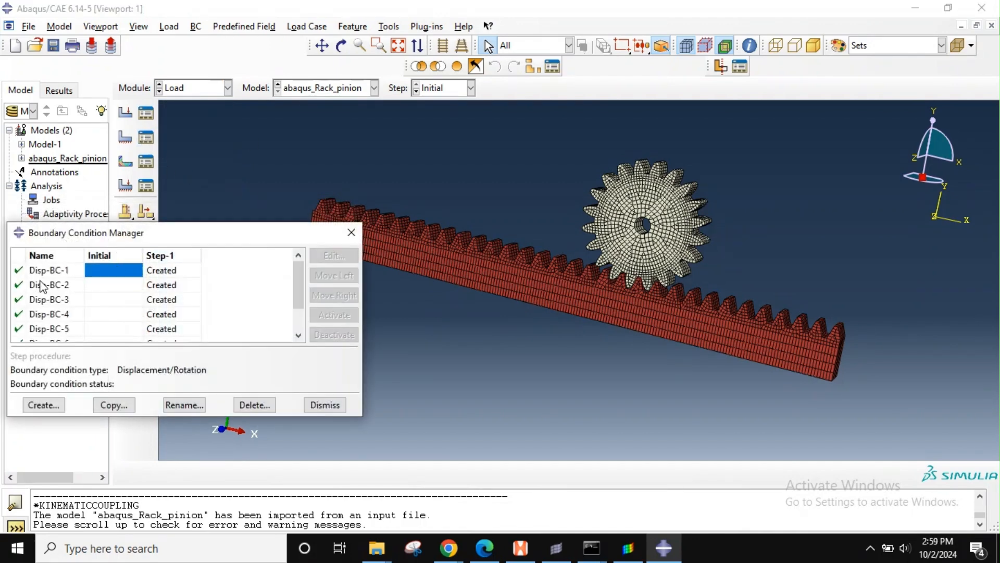
# Step: Review the Step-1 settings of boundary condition Disp-BC-1 and examine its load node at the gear's center
pyautogui.moveTo(91, 233); pyautogui.dragTo(179, 172)
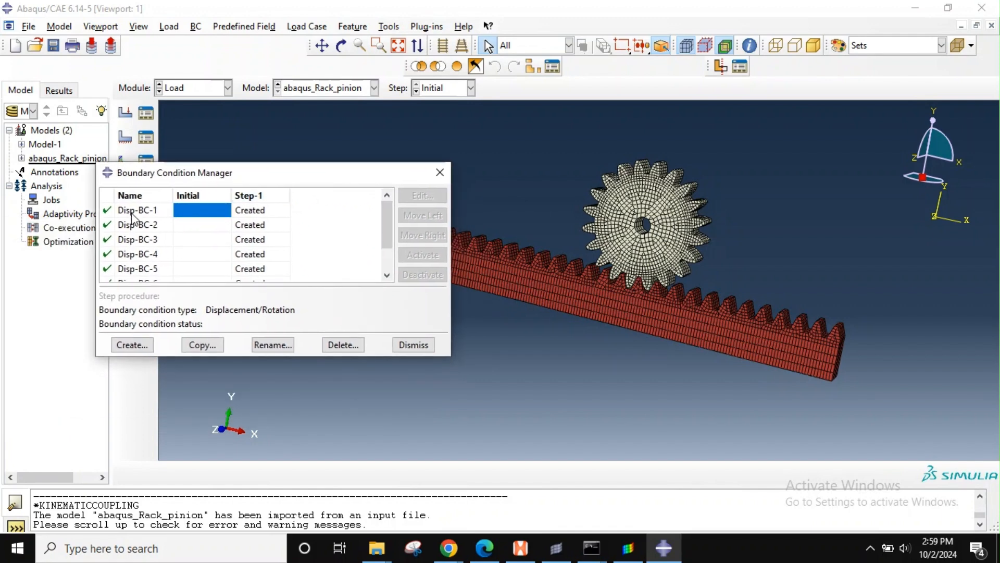
pyautogui.click(248, 212)
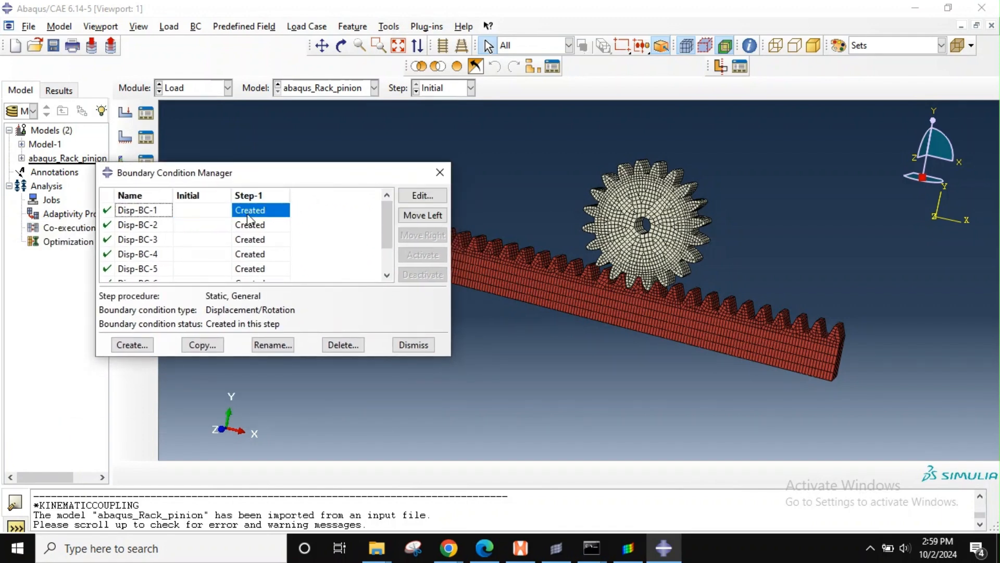
pyautogui.click(423, 197)
pyautogui.scroll(5, 634, 228)
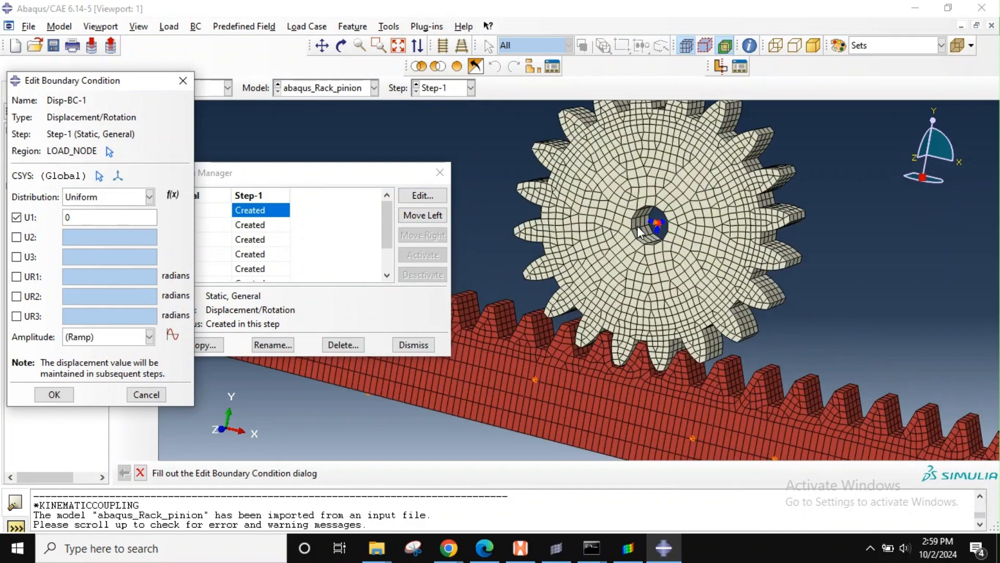
pyautogui.scroll(-3, 683, 228)
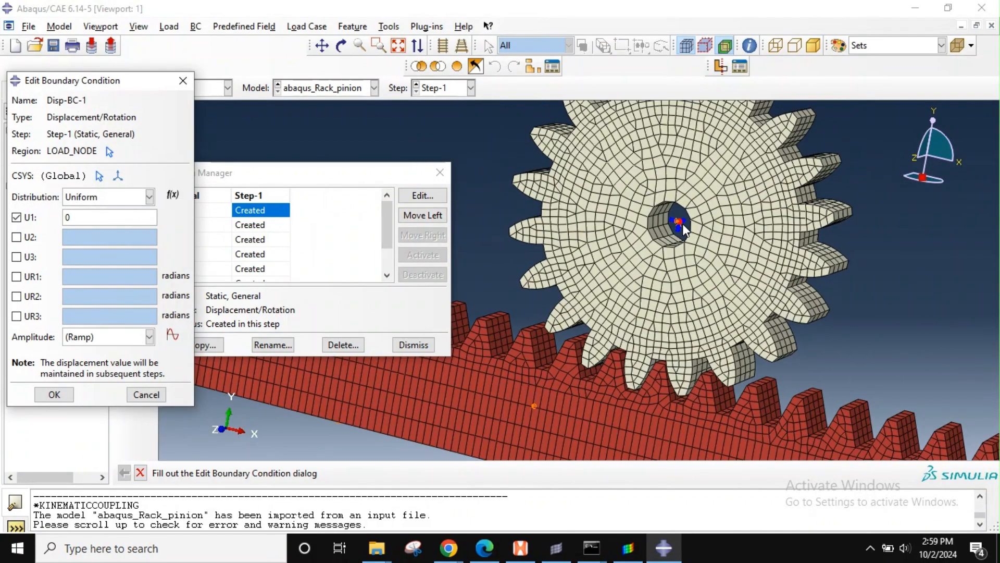
pyautogui.keyDown('ctrl'); pyautogui.keyDown('alt'); pyautogui.moveTo(573, 333); pyautogui.dragTo(620, 253, button='middle'); pyautogui.keyUp('alt'); pyautogui.keyUp('ctrl')
pyautogui.scroll(-4, 623, 254)
pyautogui.scroll(-2, 624, 254)
pyautogui.moveTo(660, 264)
pyautogui.keyDown('ctrl'); pyautogui.keyDown('alt'); pyautogui.mouseDown()
pyautogui.moveTo(612, 264)
pyautogui.moveTo(634, 266)
pyautogui.mouseUp(); pyautogui.keyUp('alt'); pyautogui.keyUp('ctrl')
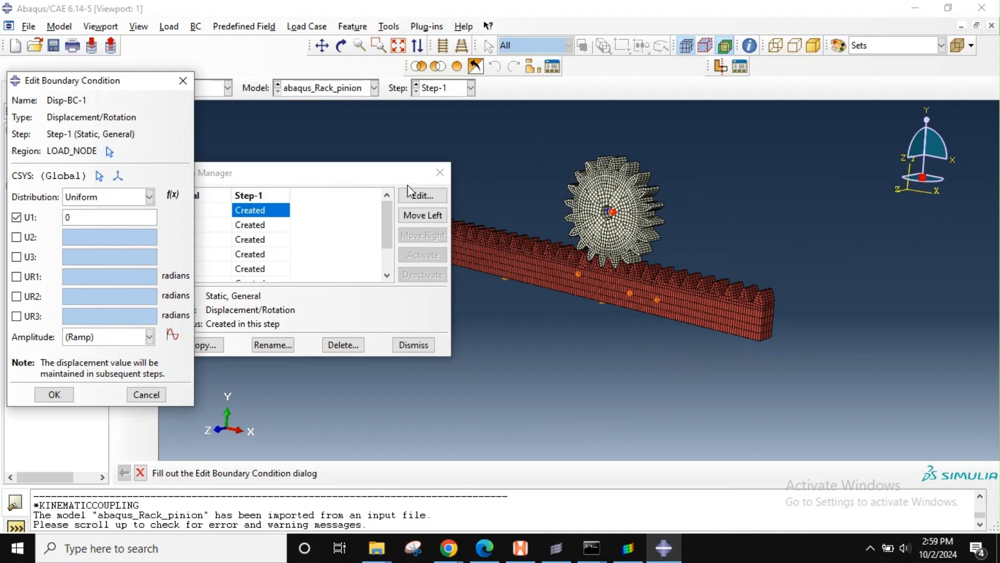
pyautogui.click(183, 81)
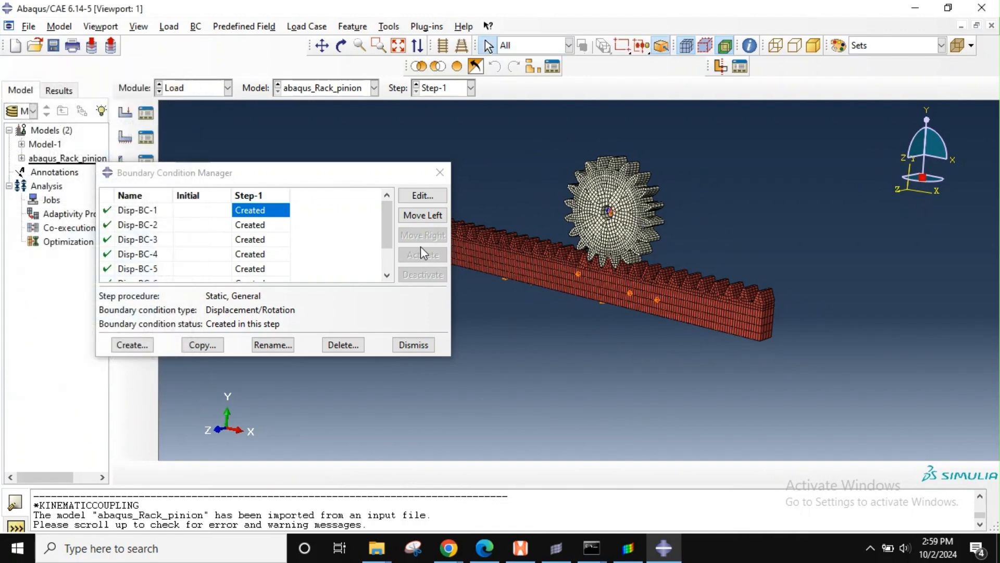
# Step: Review the Step-1 rotation settings of boundary condition Disp-BC-6 and examine where it acts on the gear
pyautogui.scroll(-1, 388, 235)
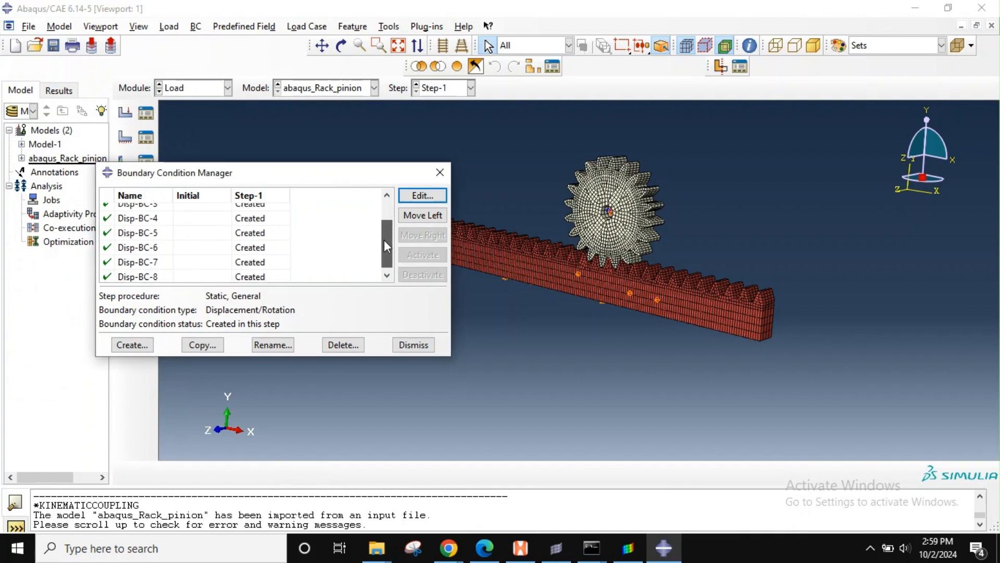
pyautogui.click(250, 250)
pyautogui.click(416, 196)
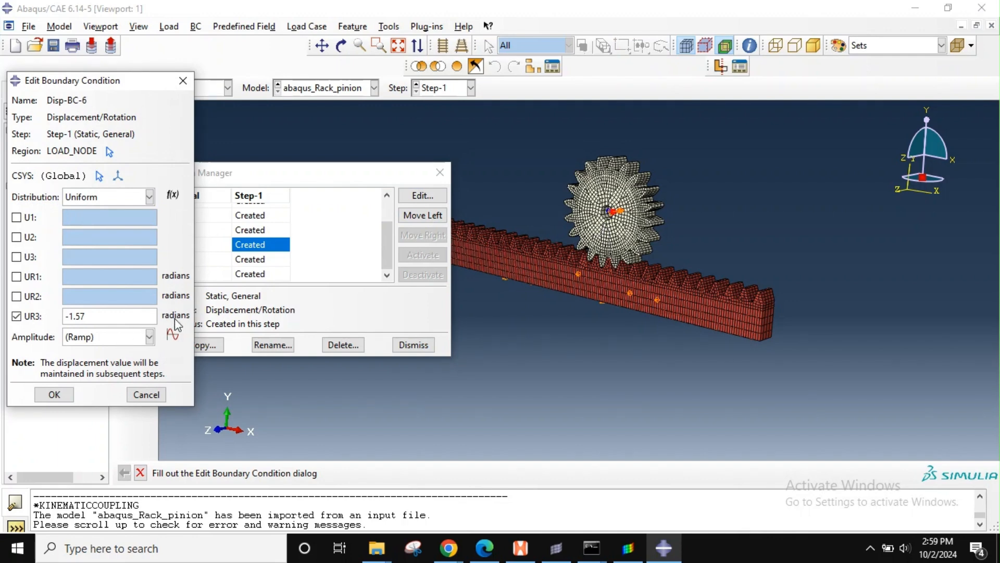
pyautogui.scroll(-2, 637, 205)
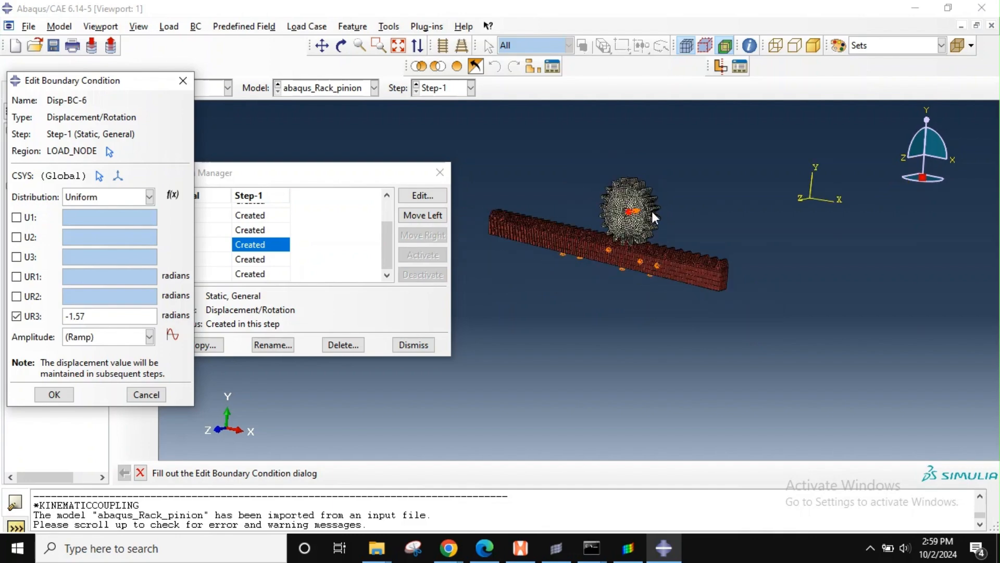
pyautogui.scroll(4, 652, 212)
pyautogui.scroll(-3, 652, 213)
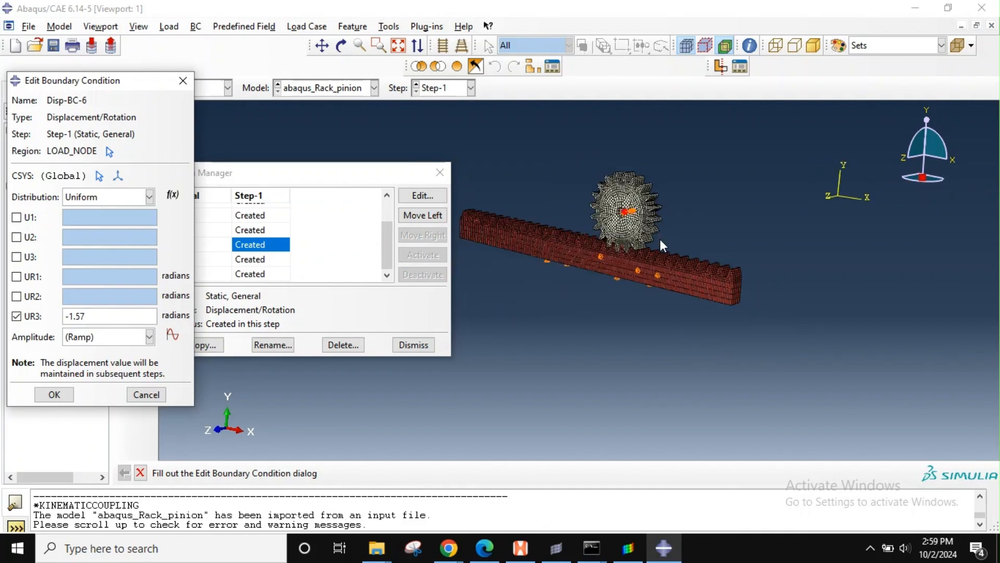
pyautogui.scroll(4, 668, 222)
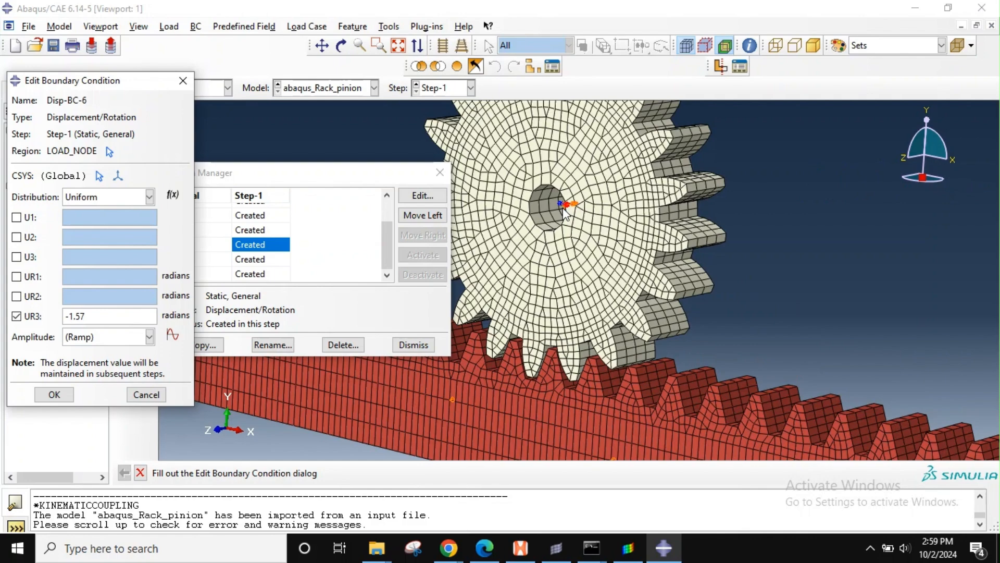
pyautogui.scroll(-4, 666, 198)
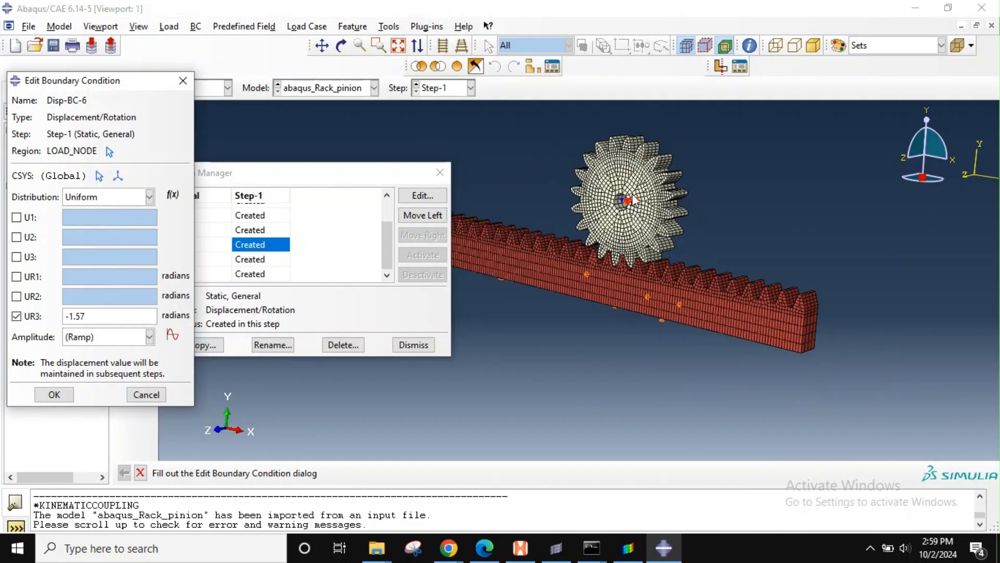
pyautogui.scroll(-1, 649, 223)
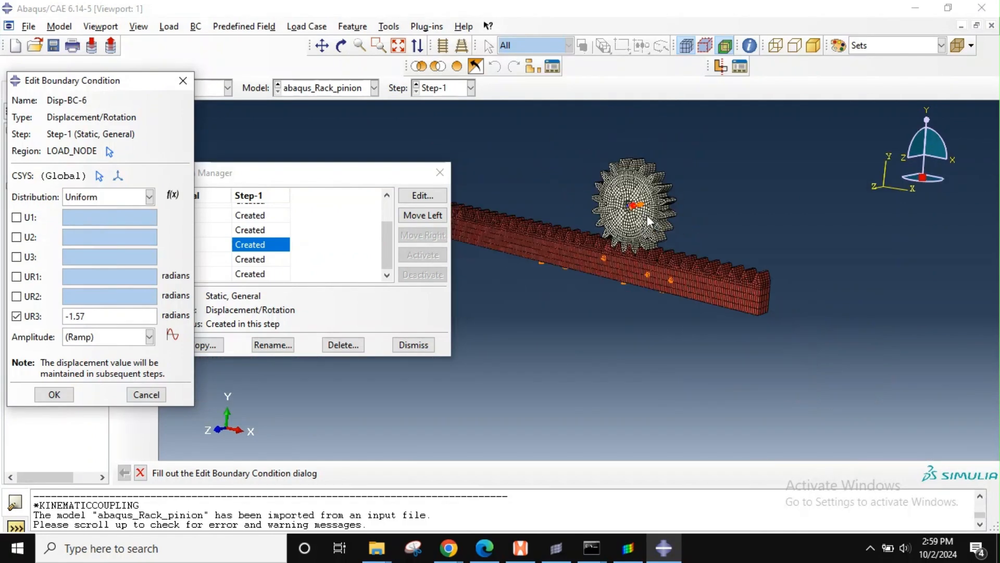
pyautogui.scroll(2, 649, 223)
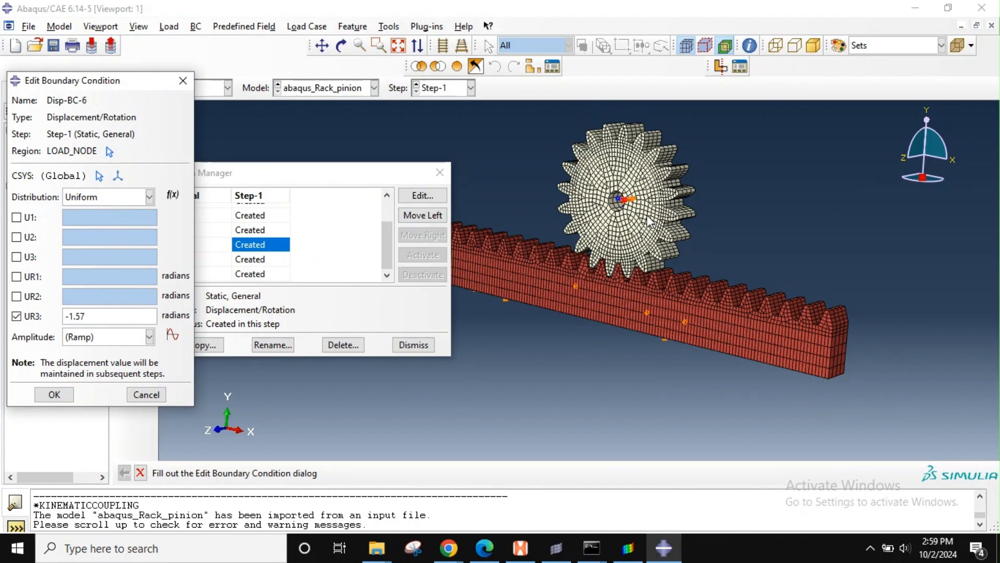
# Step: Review the Step-1 displacement settings of boundary condition Disp-BC-7 and examine the constrained nodes along the rack
pyautogui.moveTo(356, 179); pyautogui.dragTo(468, 185)
pyautogui.click(397, 264)
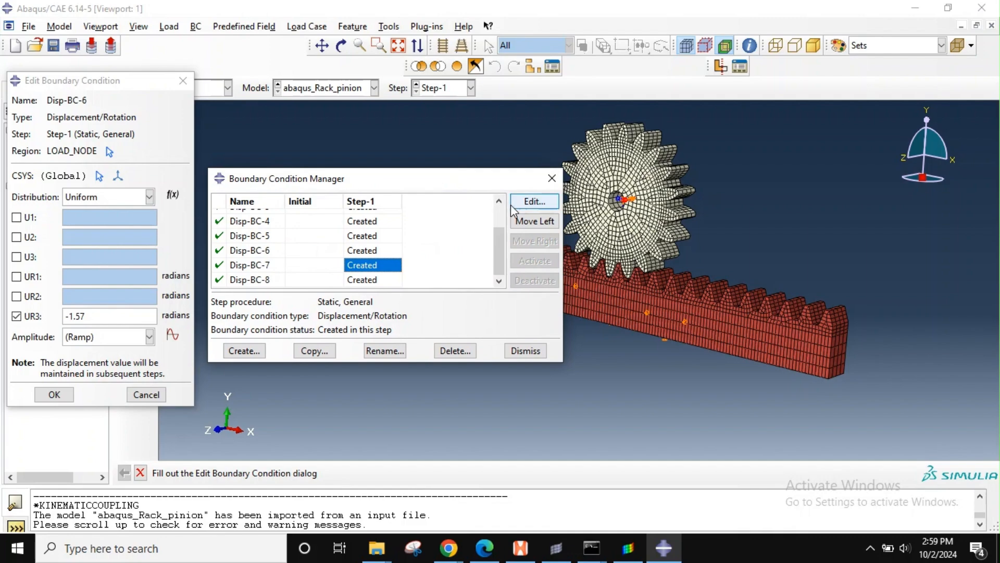
pyautogui.click(523, 201)
pyautogui.moveTo(459, 184); pyautogui.dragTo(391, 311)
pyautogui.keyDown('ctrl'); pyautogui.keyDown('alt'); pyautogui.moveTo(597, 307); pyautogui.dragTo(548, 304); pyautogui.keyUp('alt'); pyautogui.keyUp('ctrl')
pyautogui.moveTo(348, 311); pyautogui.dragTo(535, 420)
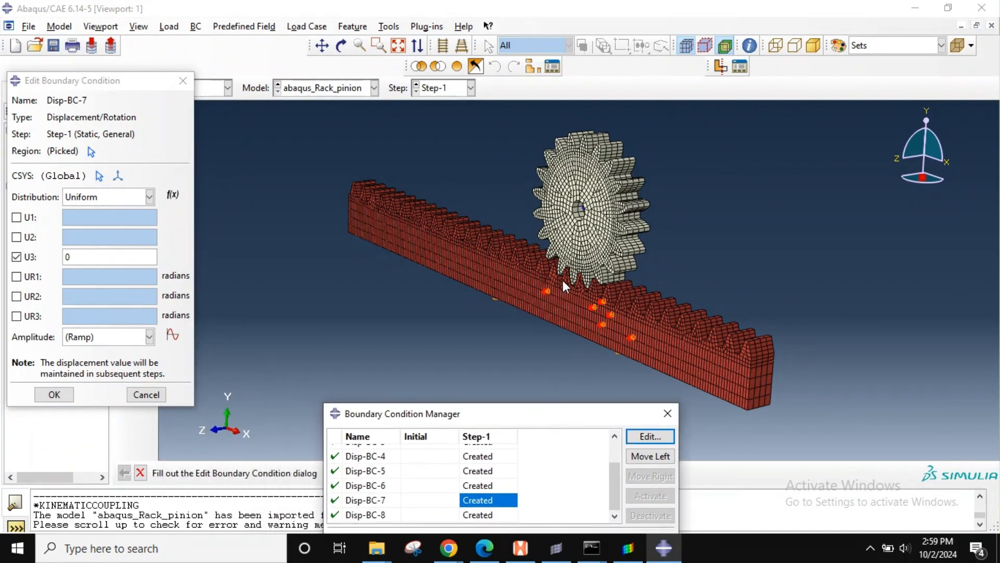
pyautogui.keyDown('ctrl'); pyautogui.keyDown('alt'); pyautogui.moveTo(586, 308); pyautogui.dragTo(561, 298); pyautogui.keyUp('alt'); pyautogui.keyUp('ctrl')
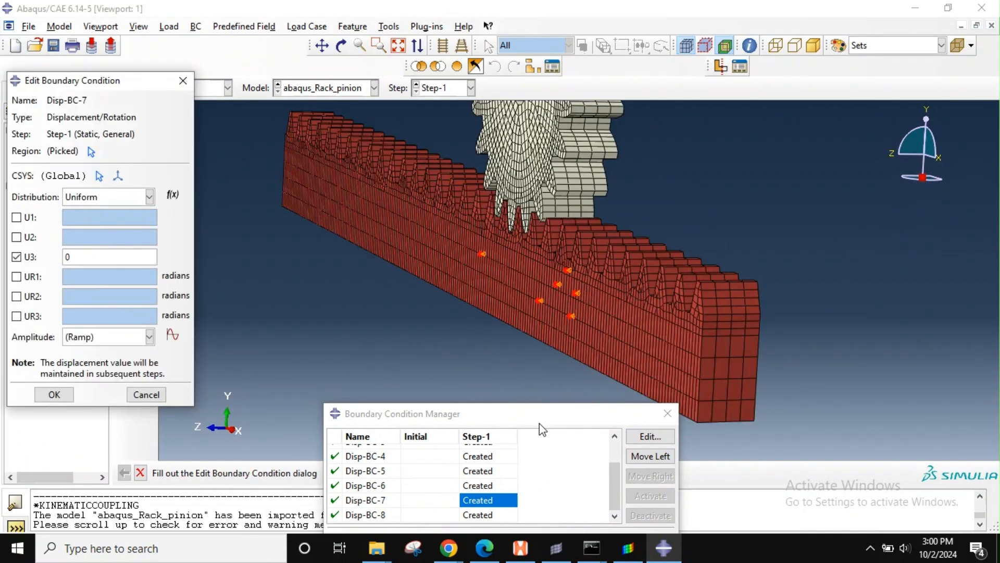
# Step: Review the Step-1 displacement settings of boundary condition Disp-BC-8, examine its constrained nodes on the rack, and close the boundary condition dialogs
pyautogui.moveTo(537, 415); pyautogui.dragTo(629, 206)
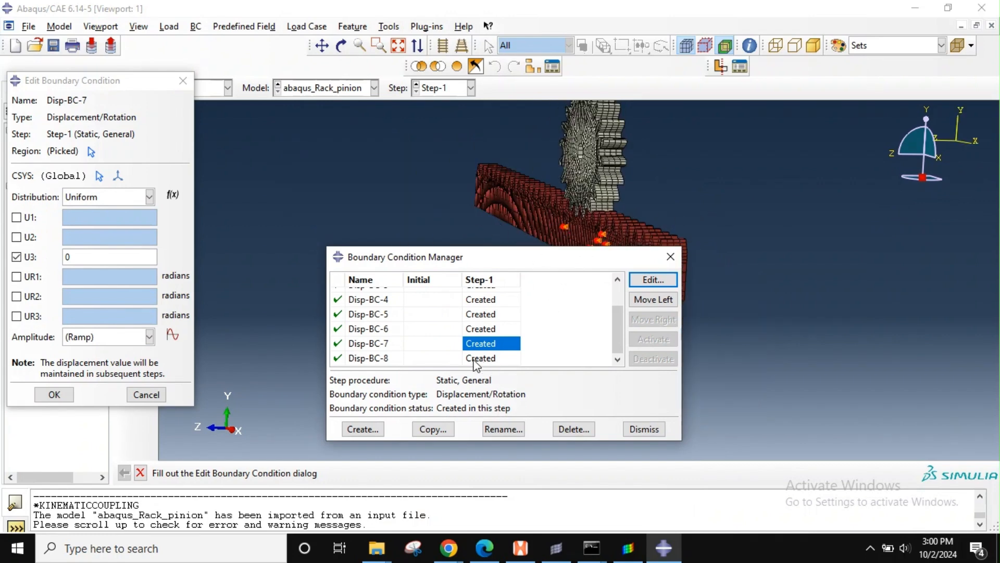
pyautogui.click(479, 359)
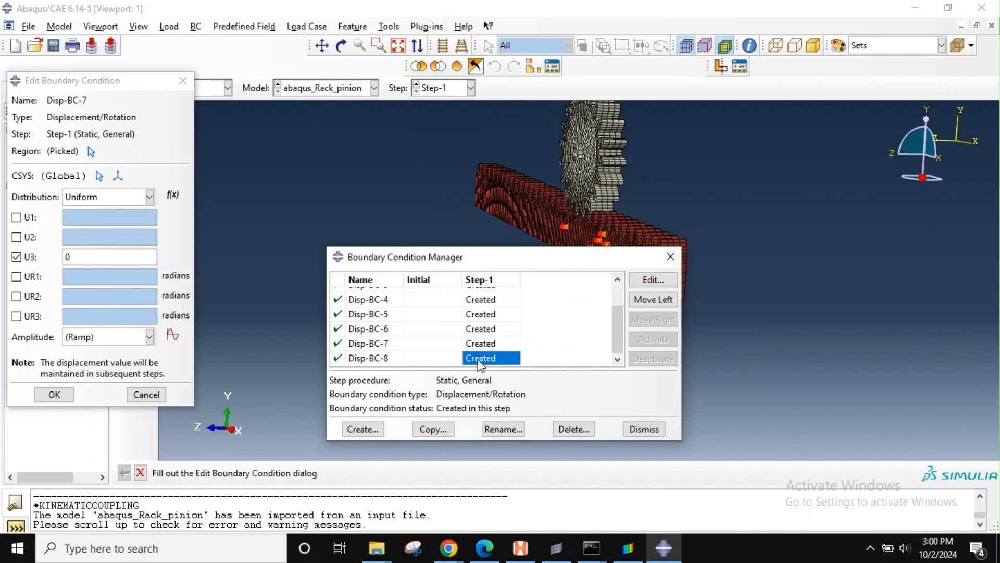
pyautogui.click(661, 281)
pyautogui.keyDown('ctrl'); pyautogui.keyDown('alt'); pyautogui.moveTo(508, 204); pyautogui.dragTo(583, 172); pyautogui.keyUp('alt'); pyautogui.keyUp('ctrl')
pyautogui.keyDown('ctrl'); pyautogui.keyDown('alt'); pyautogui.moveTo(579, 224); pyautogui.dragTo(599, 186); pyautogui.keyUp('alt'); pyautogui.keyUp('ctrl')
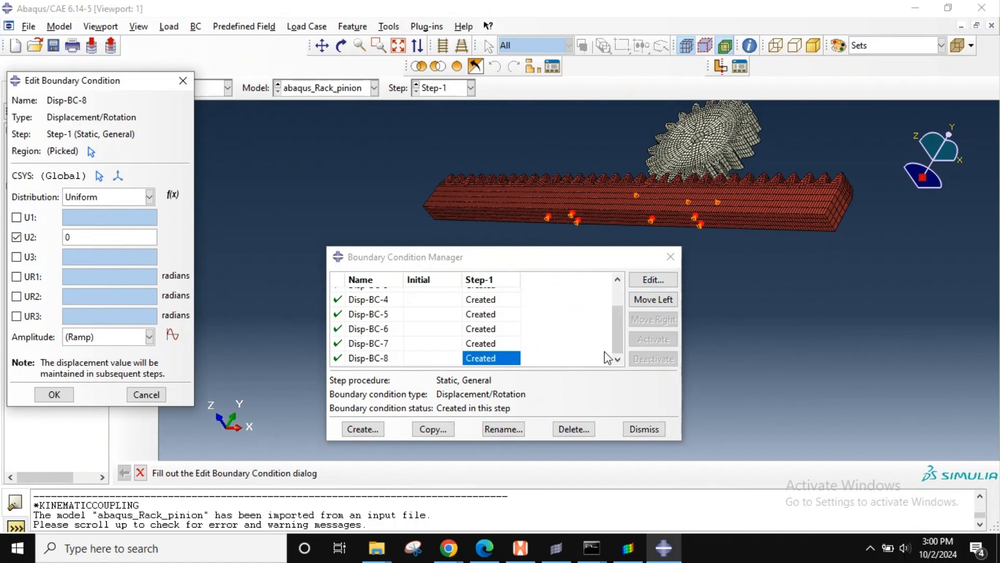
pyautogui.click(671, 257)
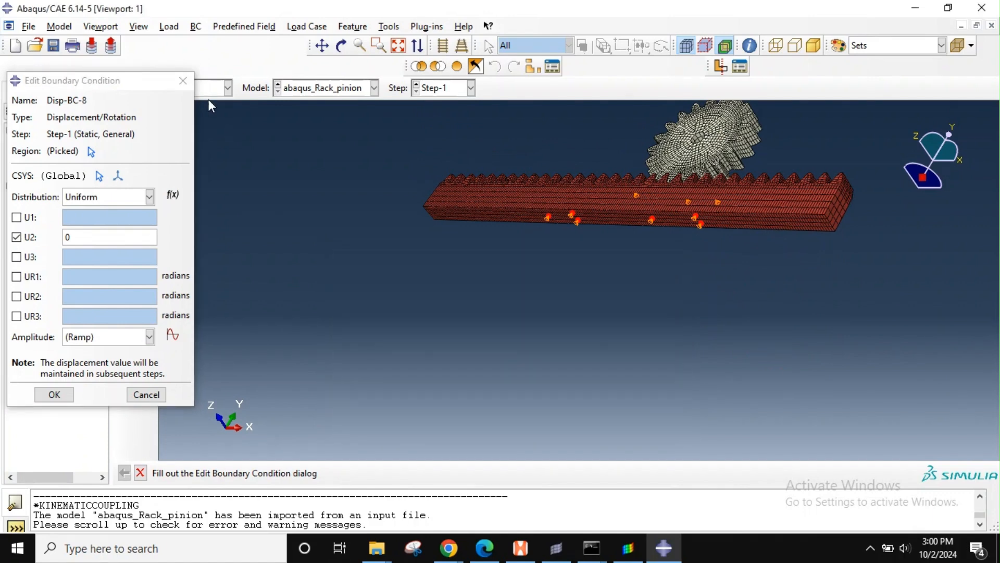
pyautogui.click(183, 80)
# Step: Switch to the Job module and check the command prompt window of the solver run
pyautogui.click(195, 89)
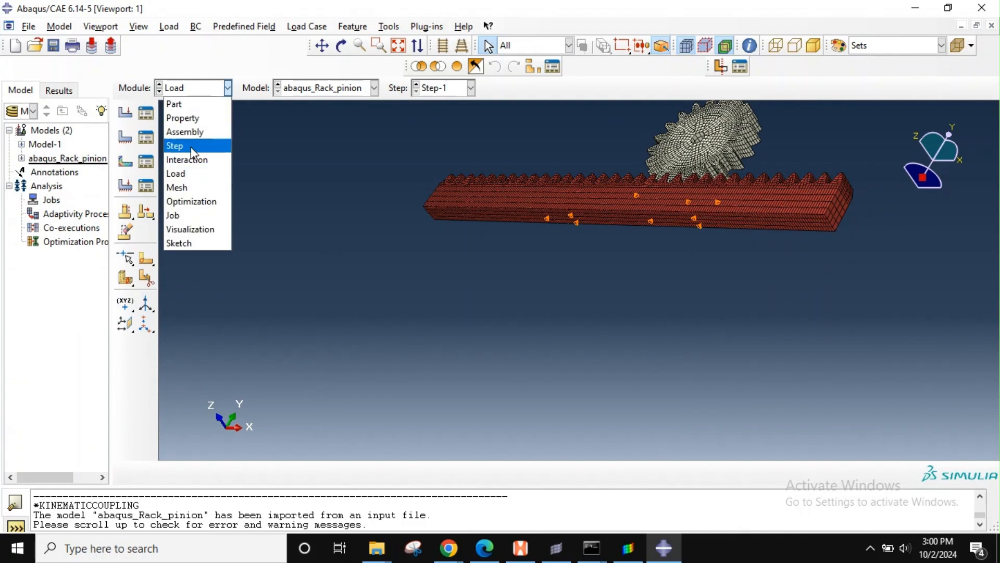
pyautogui.click(183, 214)
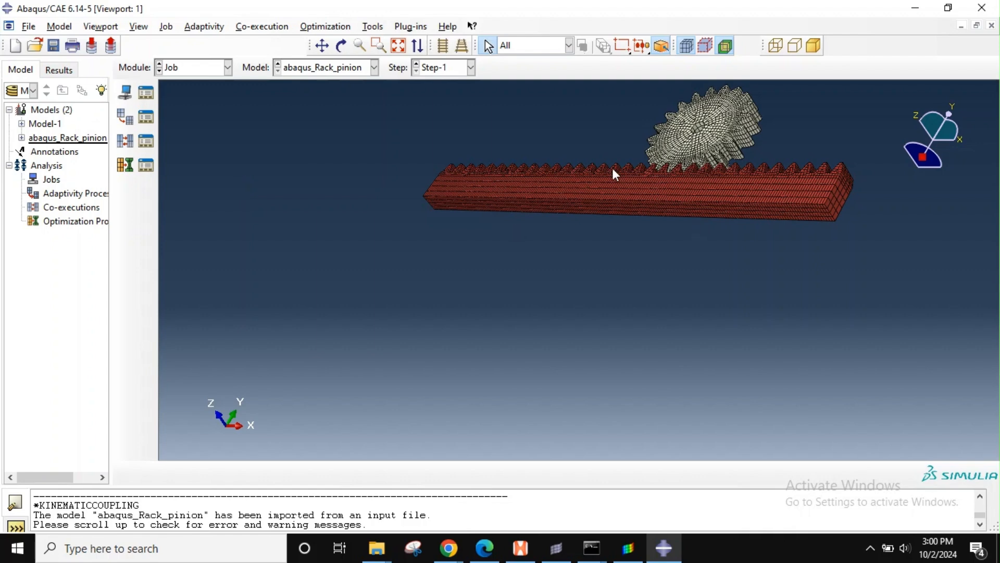
pyautogui.moveTo(592, 548)
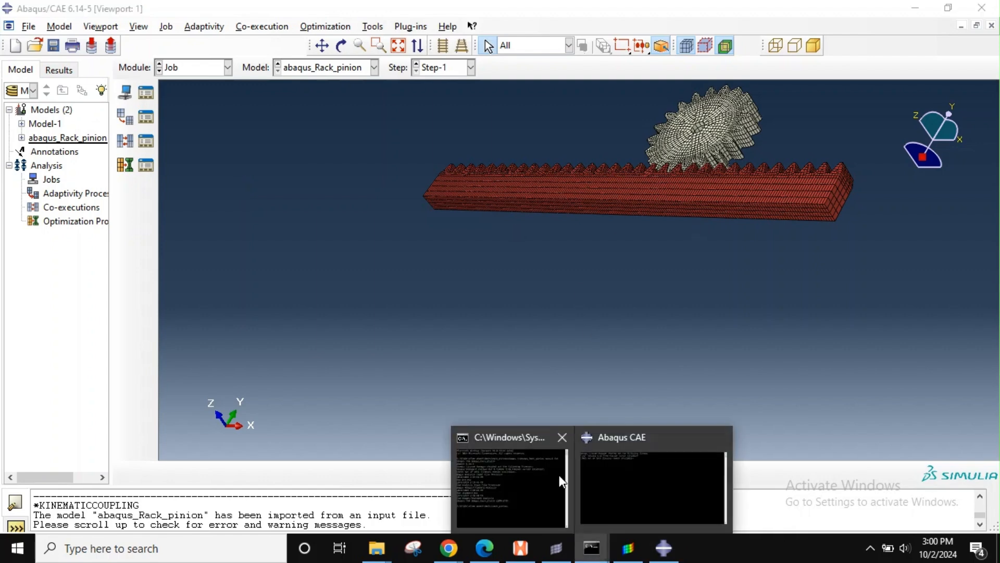
pyautogui.click(524, 455)
pyautogui.click(643, 85)
# Step: Launch Abaqus Viewer from the installed Abaqus 6.14-5 programs and minimize its console window
pyautogui.click(110, 548)
pyautogui.write('view')
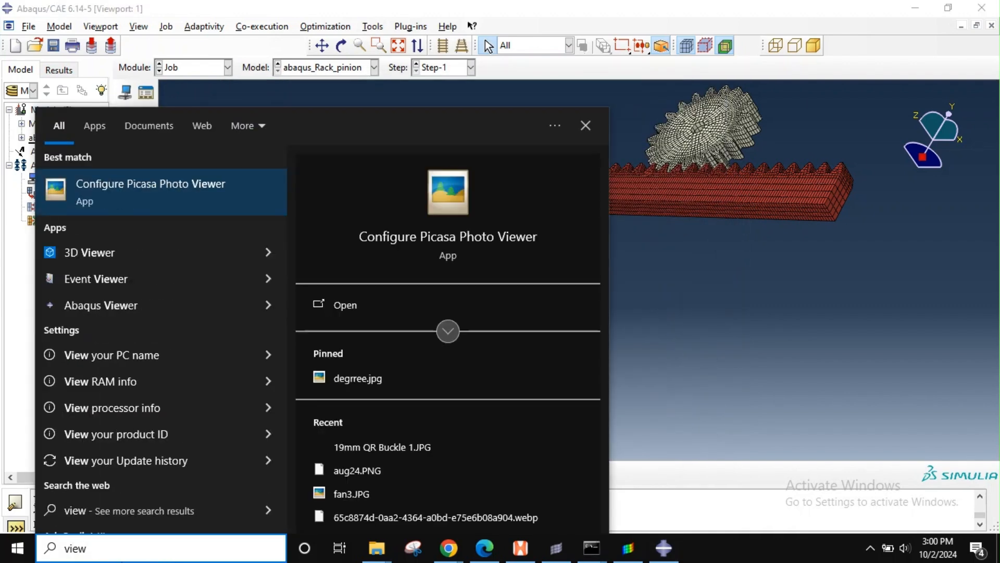
pyautogui.click(17, 548)
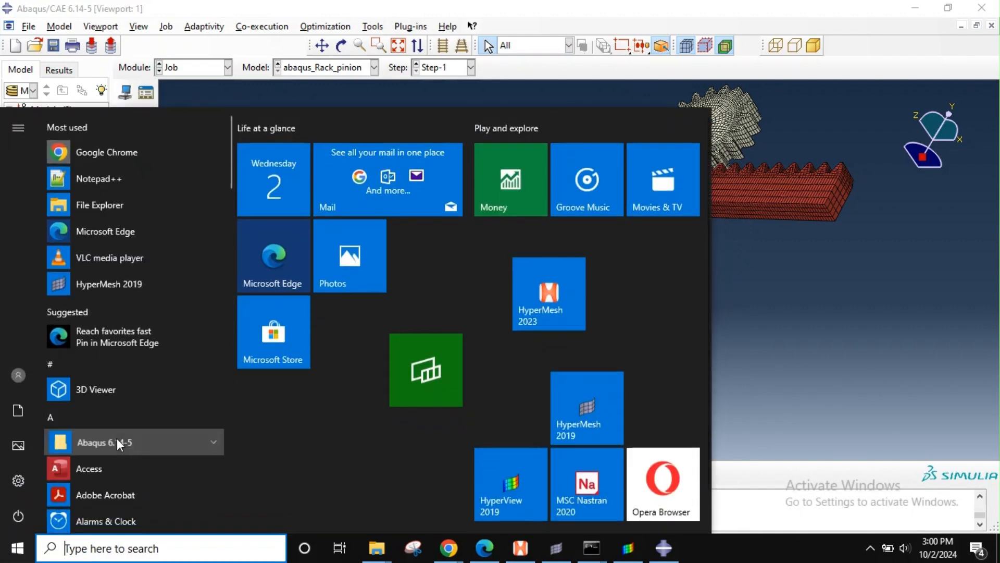
pyautogui.click(116, 440)
pyautogui.click(119, 321)
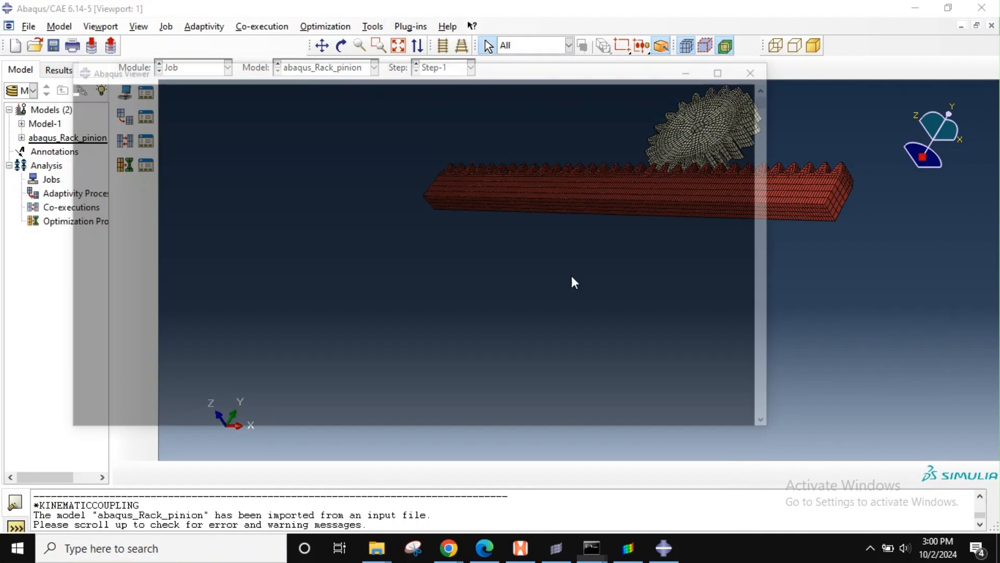
pyautogui.click(696, 67)
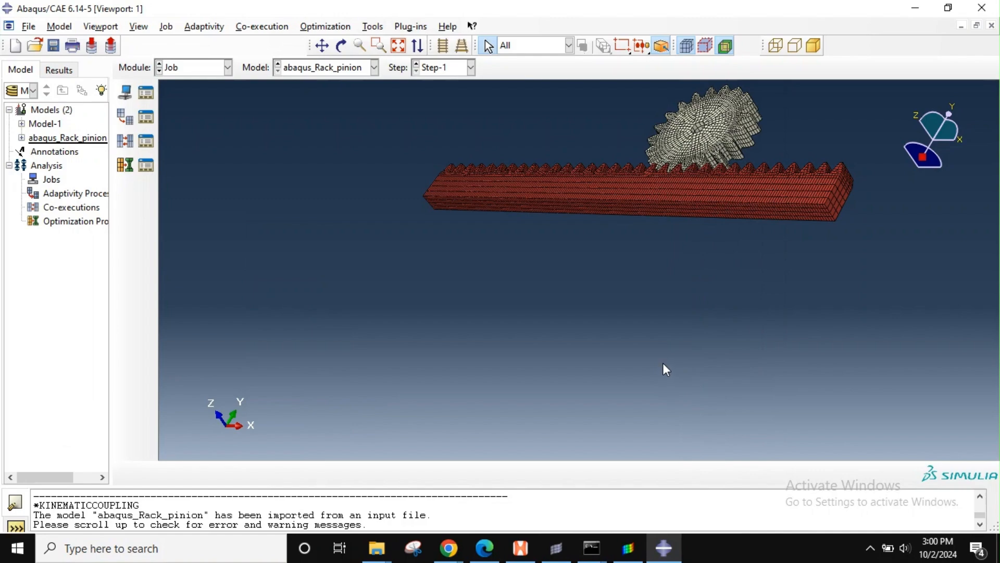
# Step: Locate abaqus_Rack_pinion.odb in the rack_pinion folder in File Explorer and copy the folder's path
pyautogui.click(377, 548)
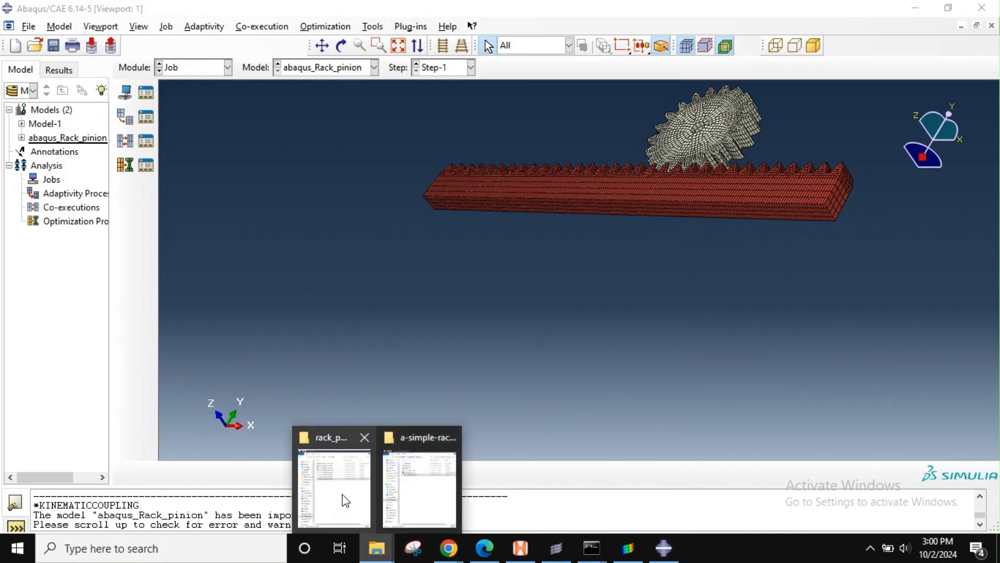
pyautogui.click(346, 500)
pyautogui.doubleClick(213, 152)
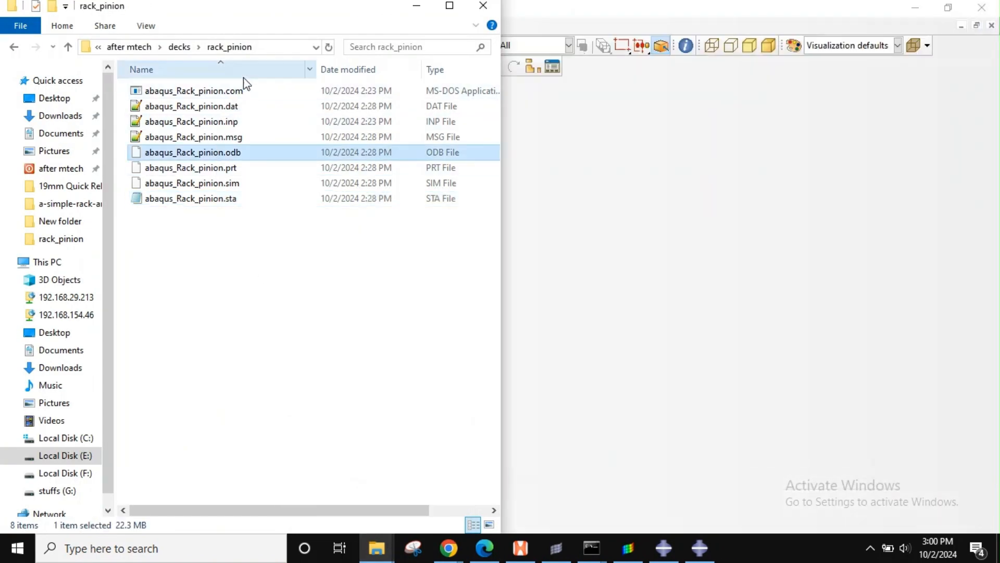
pyautogui.click(264, 48)
pyautogui.hotkey('ctrl', 'c')
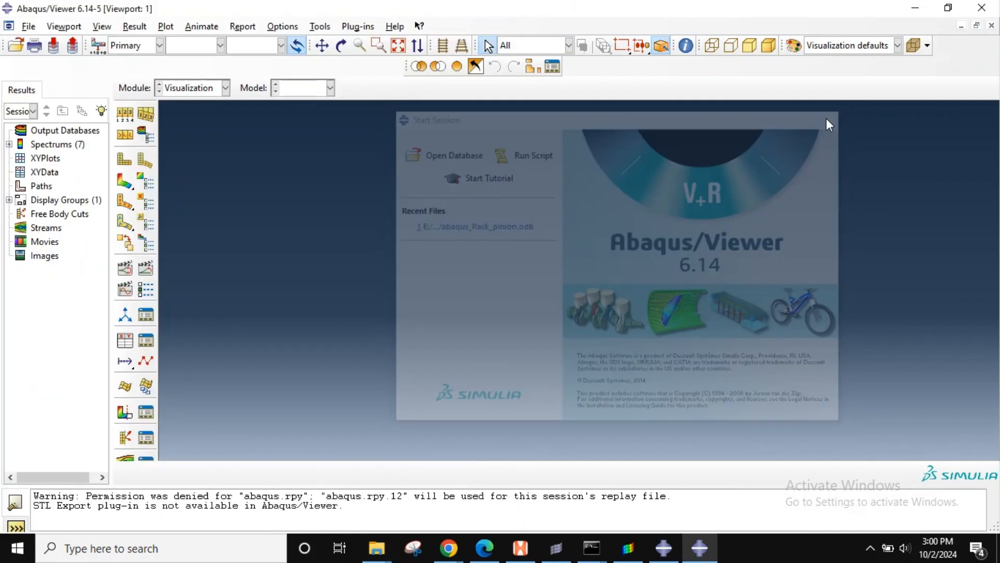
# Step: Open the output database abaqus_Rack_pinion.odb from the copied rack_pinion folder path in Abaqus Viewer and inspect the rack and pinion
pyautogui.hotkey('ctrl', 'o')
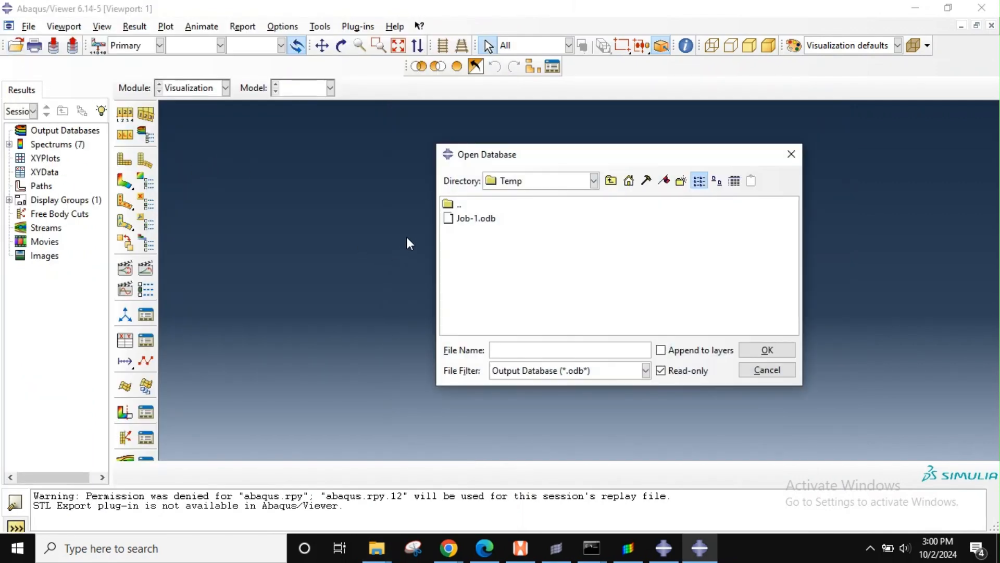
pyautogui.click(517, 350)
pyautogui.hotkey('ctrl', 'v')
pyautogui.press('Return')
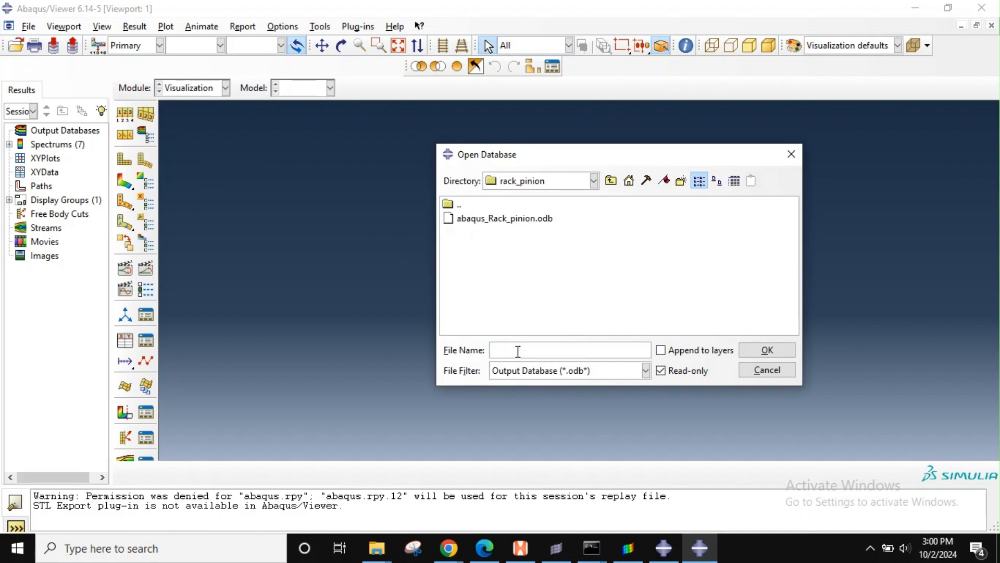
pyautogui.doubleClick(518, 218)
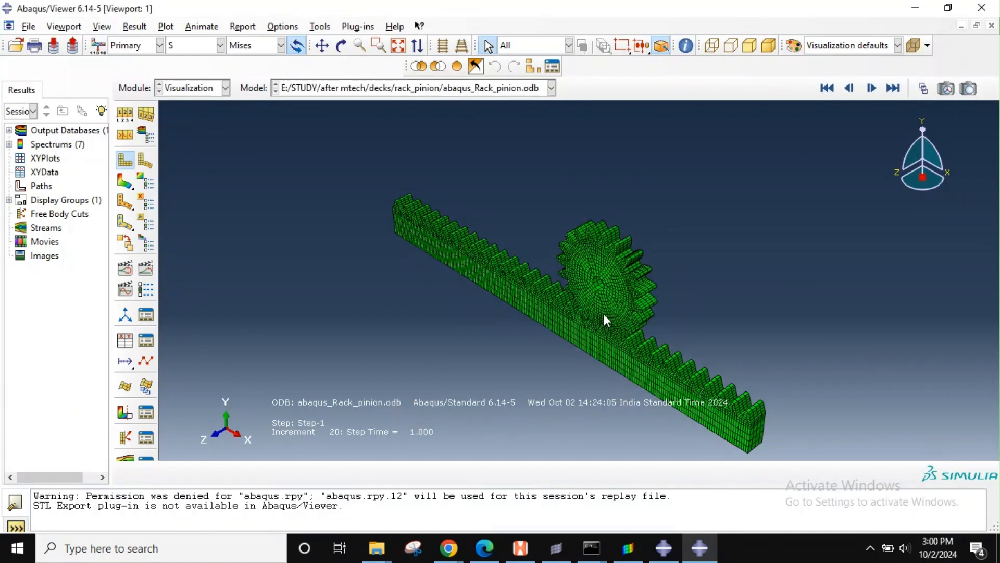
pyautogui.scroll(4, 635, 330)
pyautogui.keyDown('ctrl'); pyautogui.keyDown('alt'); pyautogui.moveTo(636, 330); pyautogui.dragTo(657, 308); pyautogui.keyUp('alt'); pyautogui.keyUp('ctrl')
pyautogui.scroll(-3, 657, 315)
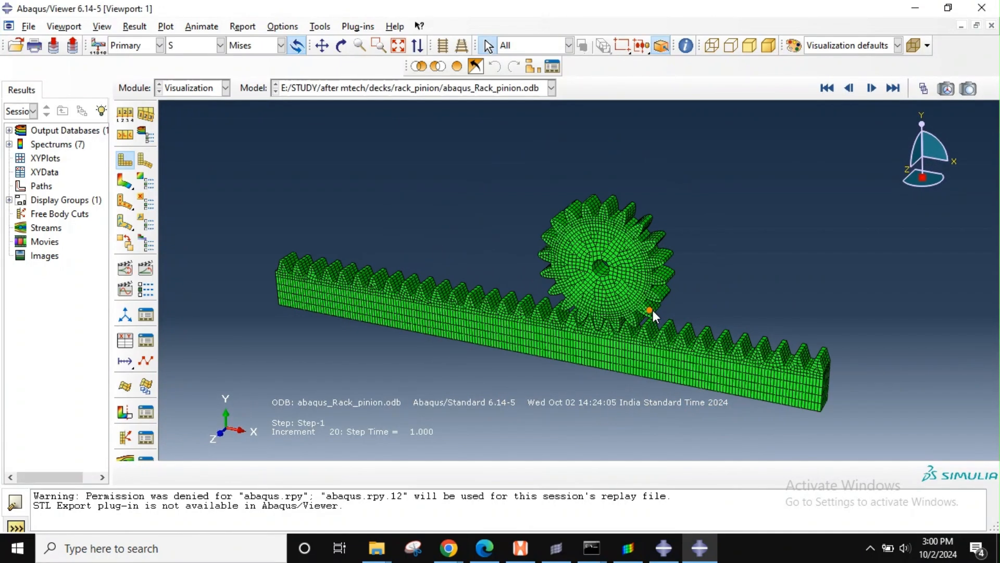
pyautogui.click(797, 49)
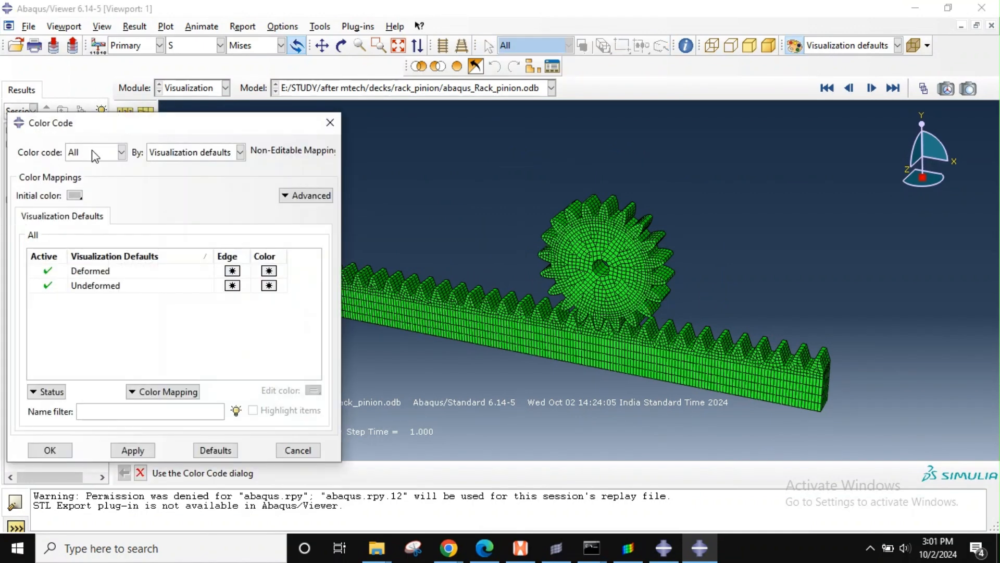
pyautogui.click(93, 159)
pyautogui.click(97, 182)
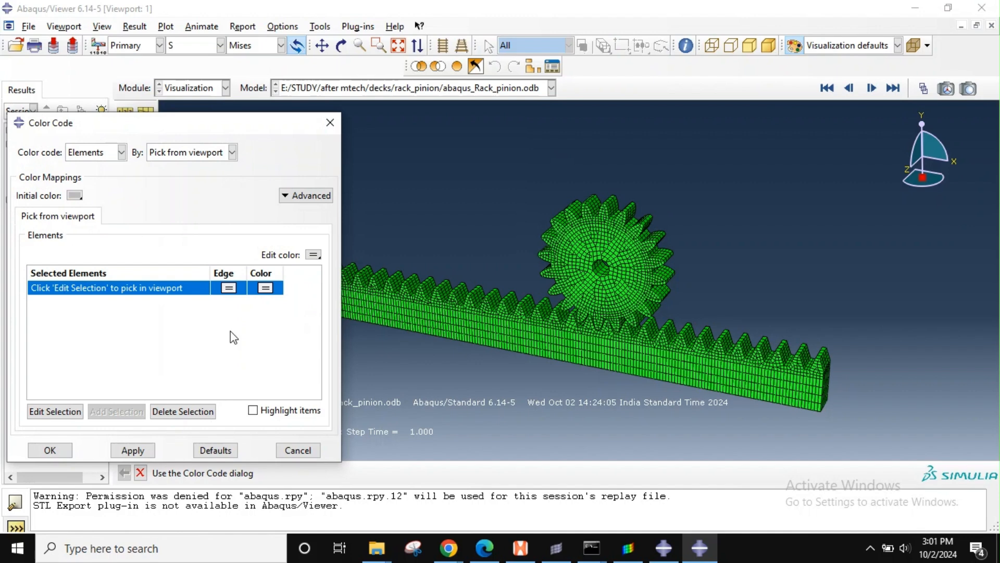
pyautogui.click(330, 122)
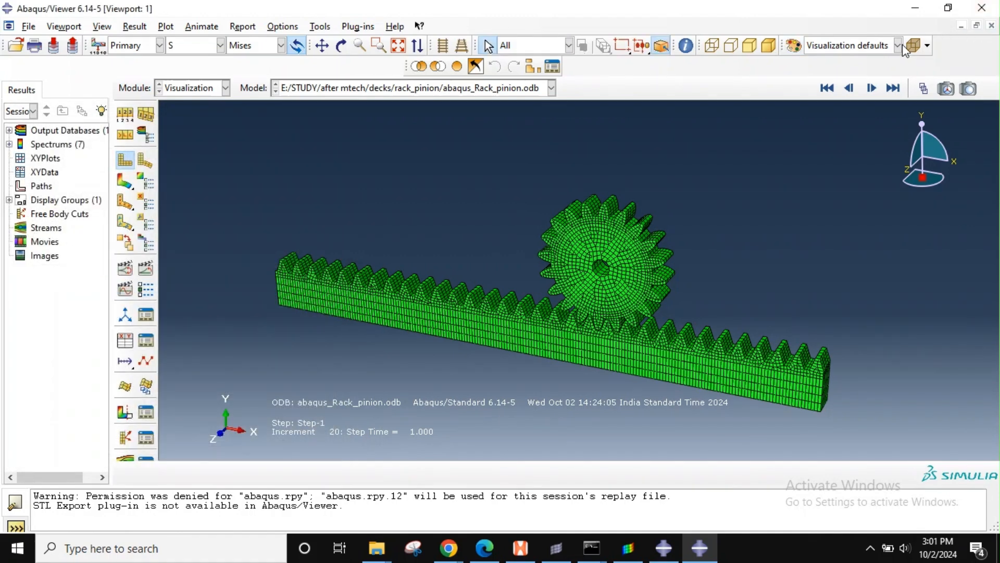
# Step: Color the rack and pinion model by element sets and inspect the meshing teeth
pyautogui.click(899, 45)
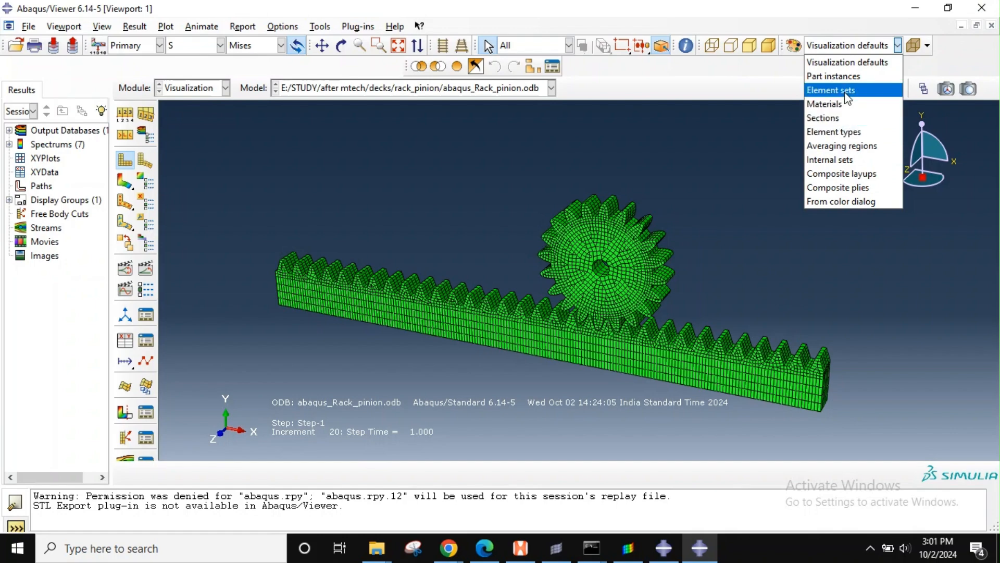
pyautogui.click(831, 89)
pyautogui.scroll(-3, 671, 265)
pyautogui.scroll(5, 671, 264)
pyautogui.moveTo(655, 254)
pyautogui.keyDown('ctrl'); pyautogui.keyDown('alt'); pyautogui.mouseDown(button='right')
pyautogui.moveTo(665, 243)
pyautogui.moveTo(663, 264)
pyautogui.mouseUp(button='right'); pyautogui.keyUp('alt'); pyautogui.keyUp('ctrl')
pyautogui.keyDown('ctrl'); pyautogui.keyDown('alt'); pyautogui.moveTo(714, 281); pyautogui.dragTo(733, 251, button='middle'); pyautogui.keyUp('alt'); pyautogui.keyUp('ctrl')
pyautogui.scroll(-3, 728, 261)
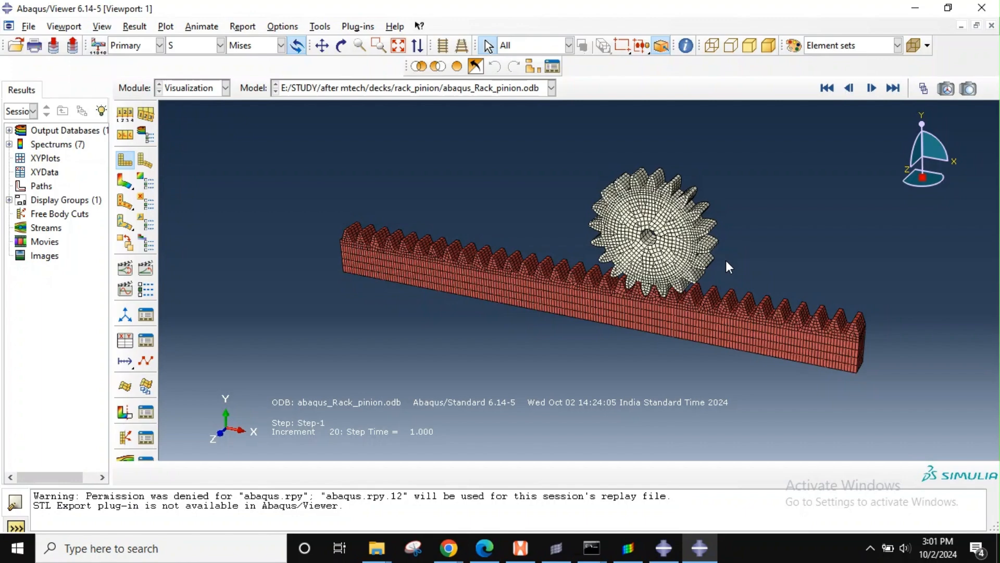
# Step: Animate the time history of the deformed rack and pinion and watch the gear drive the rack
pyautogui.click(146, 268)
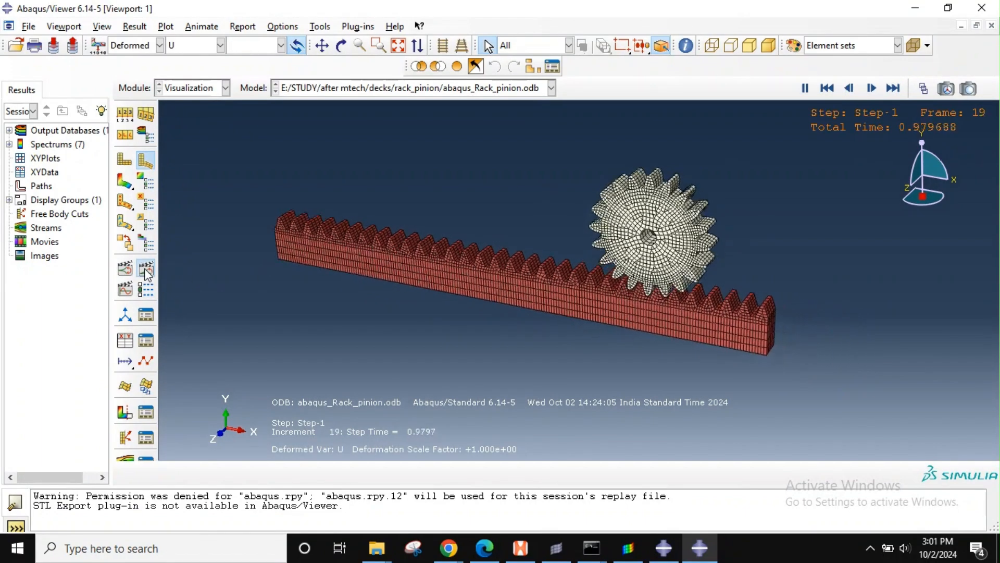
pyautogui.click(924, 89)
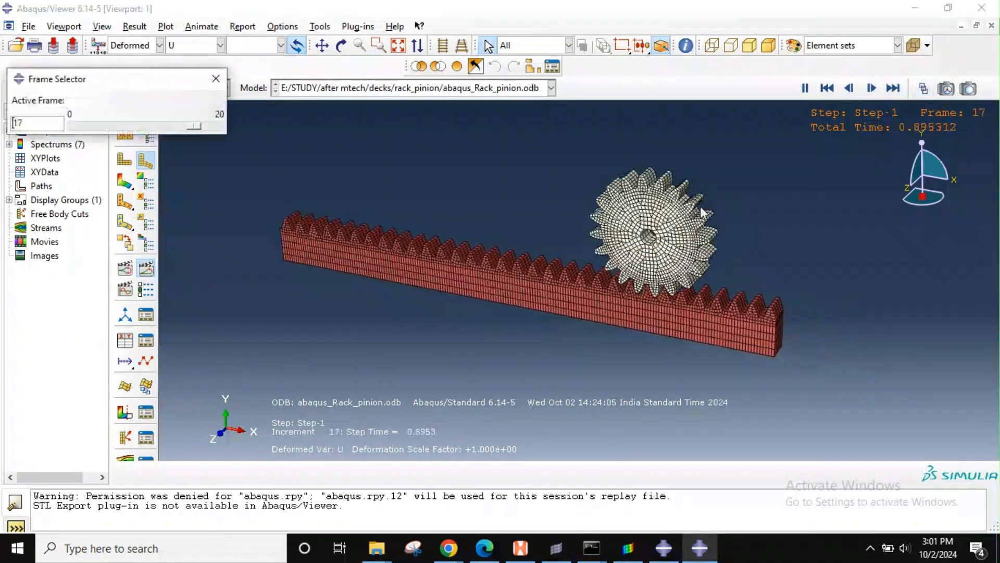
pyautogui.click(216, 77)
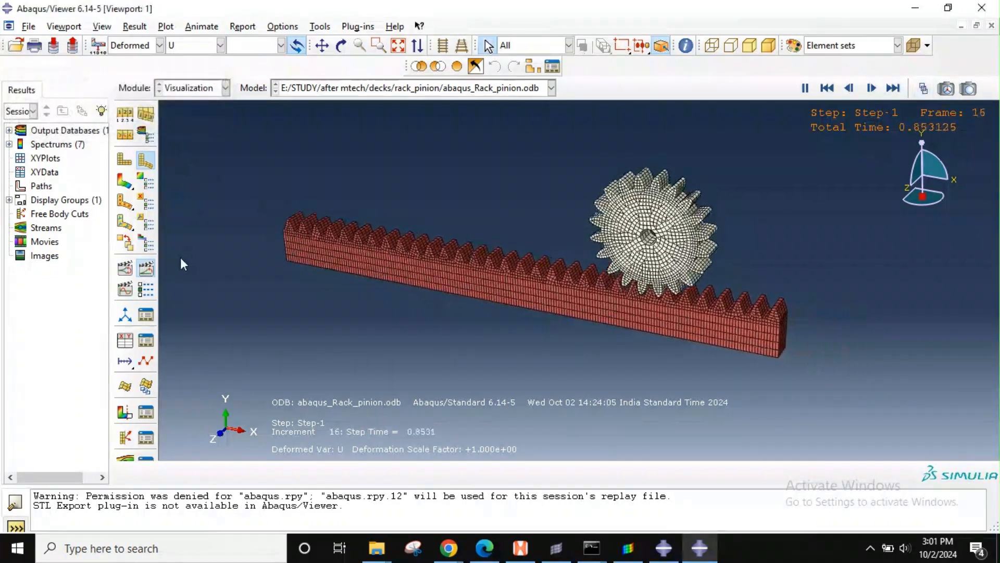
pyautogui.scroll(2, 640, 270)
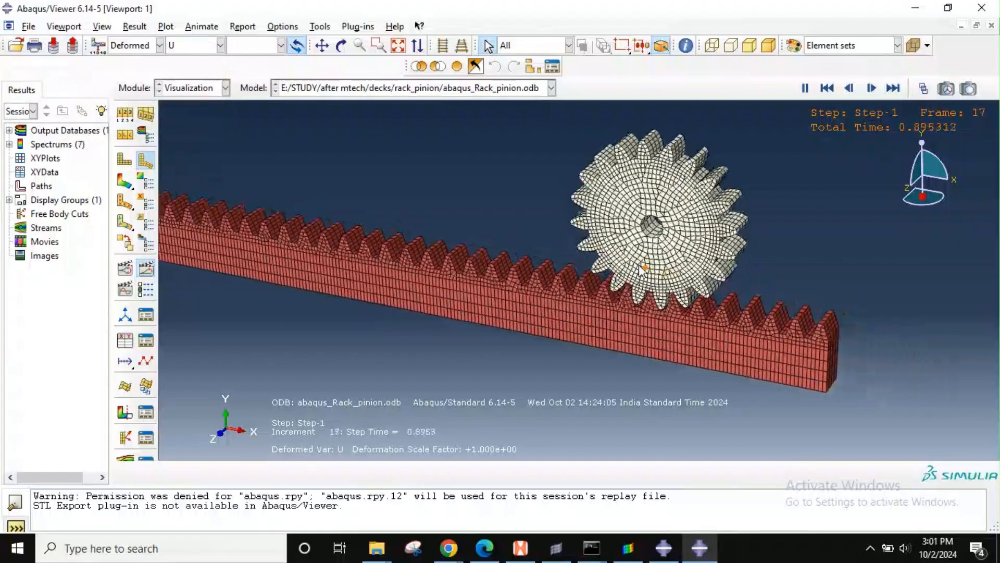
pyautogui.scroll(-2, 640, 270)
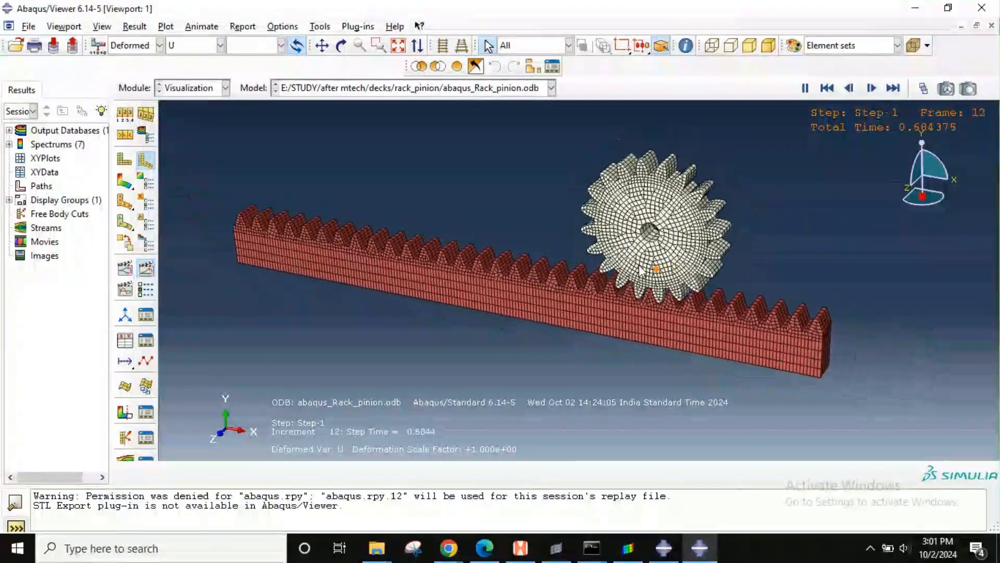